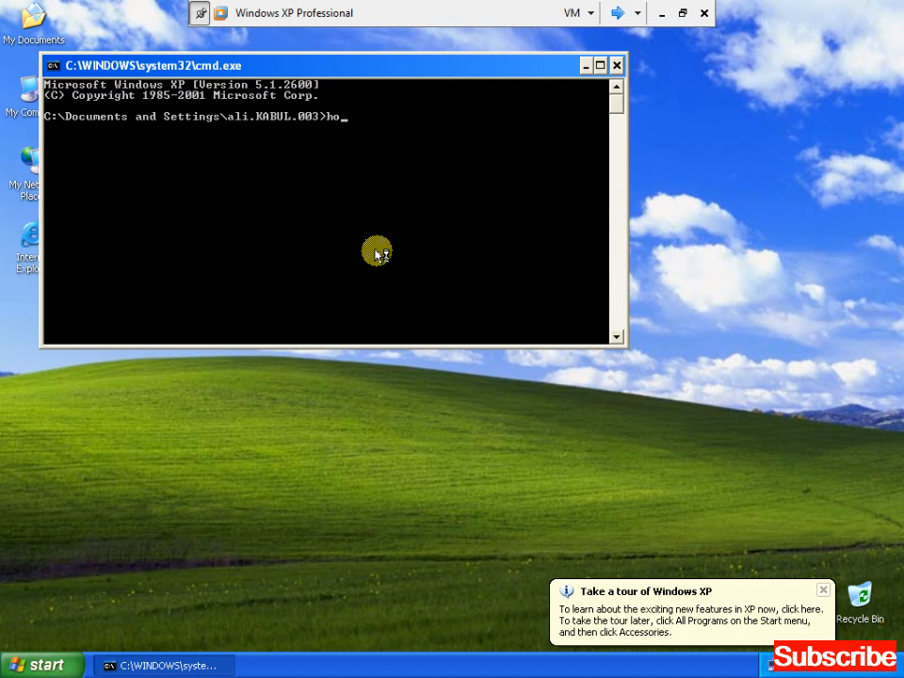
Confirm the hostname is client1, exit the command prompt, and dismiss the XP tour balloon.
key("Return")
type("exi")
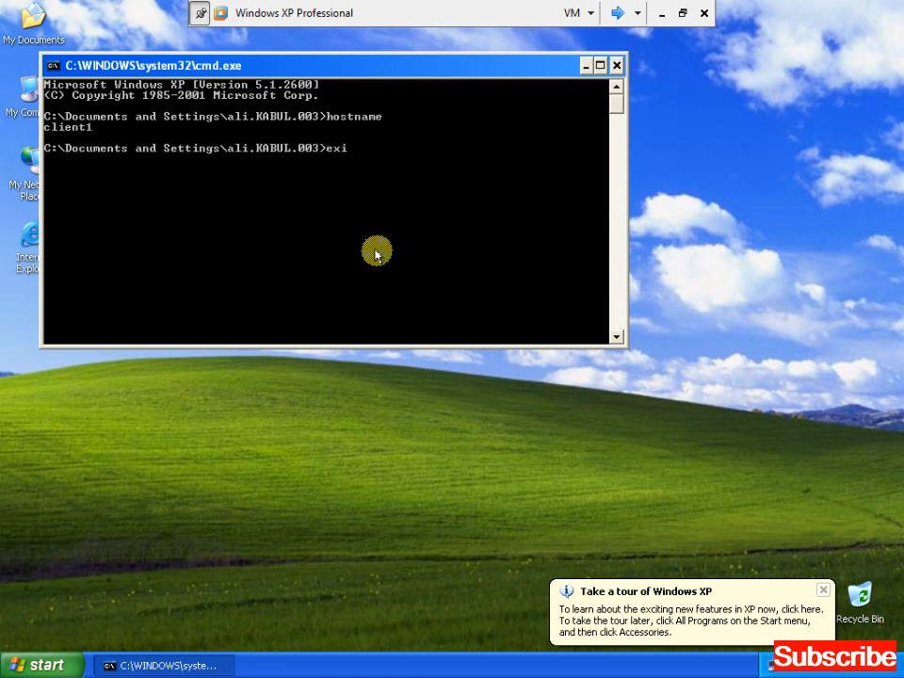
type("t")
key("Return")
left_click(820, 595)
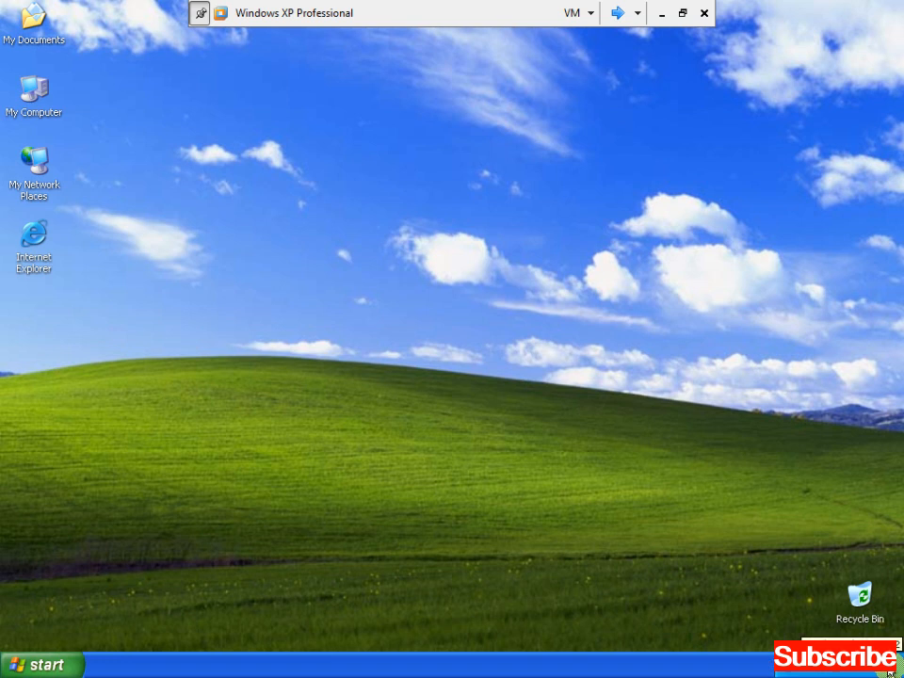
Try changing the system time from the taskbar clock and dismiss the privilege error.
left_click(617, 13)
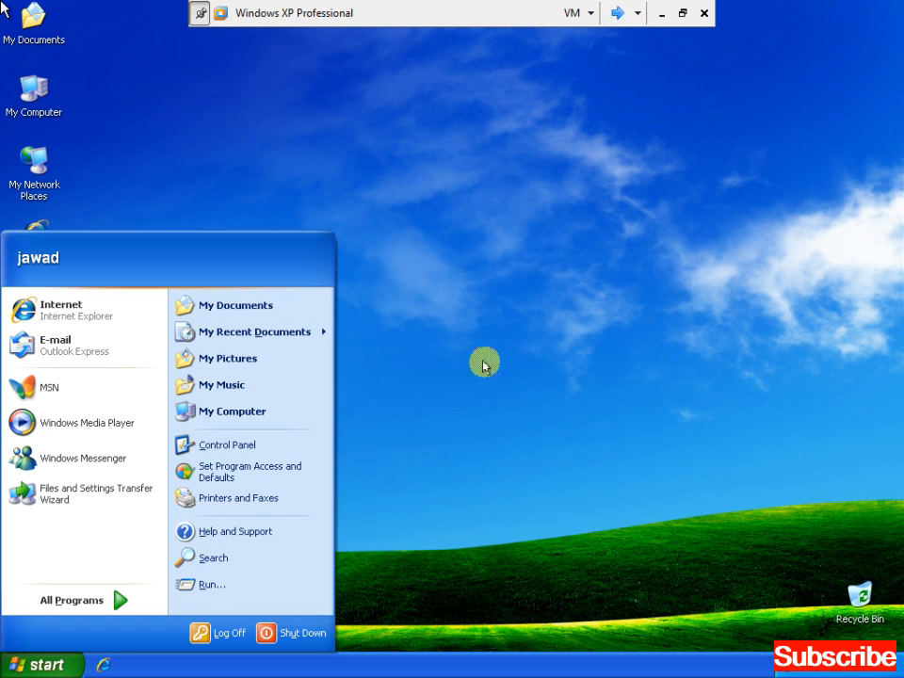
left_click(617, 13)
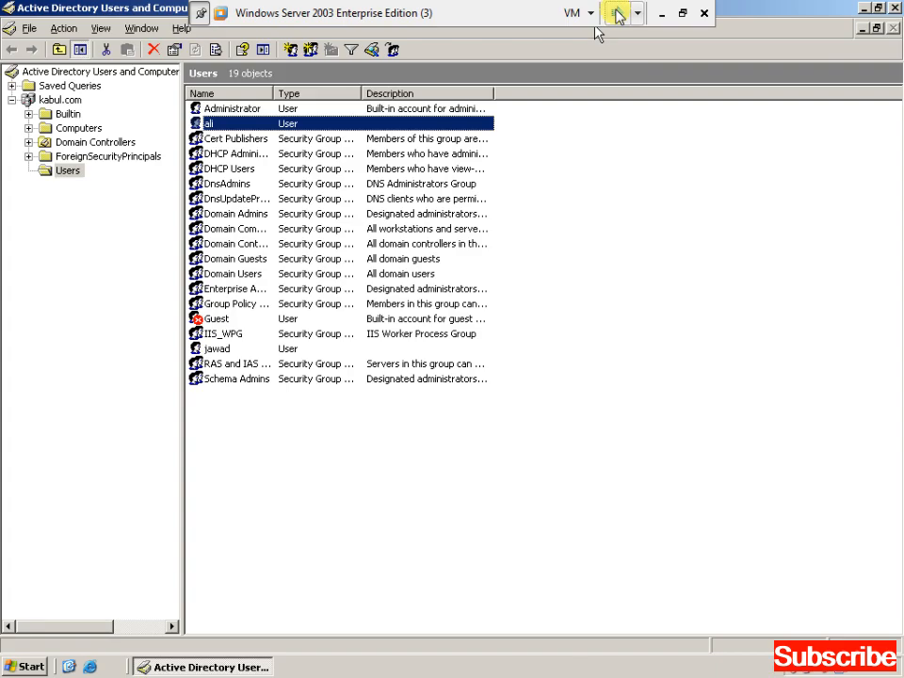
left_click(617, 14)
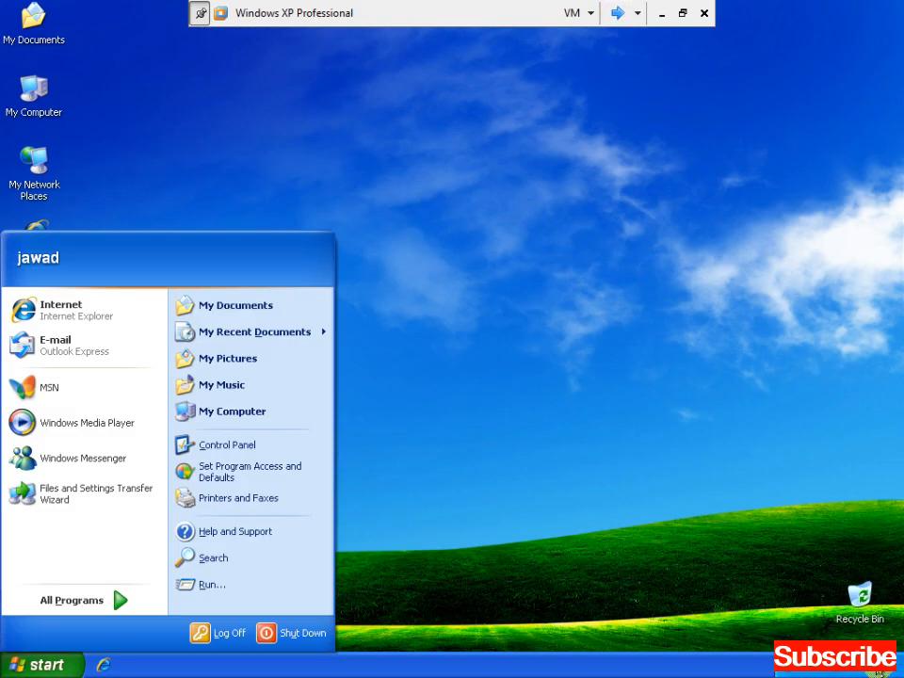
double_click(878, 665)
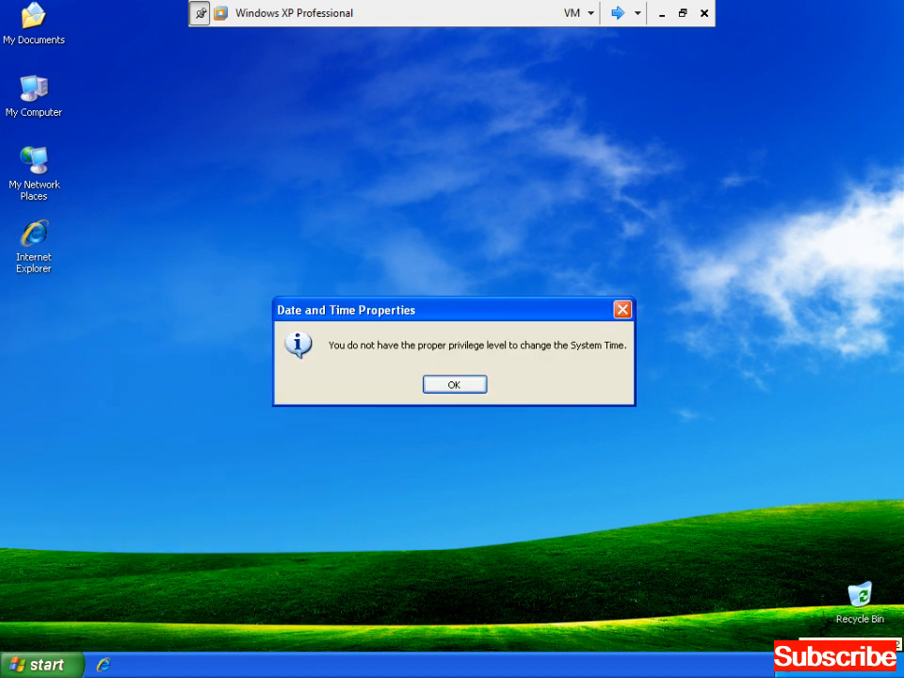
left_click(461, 386)
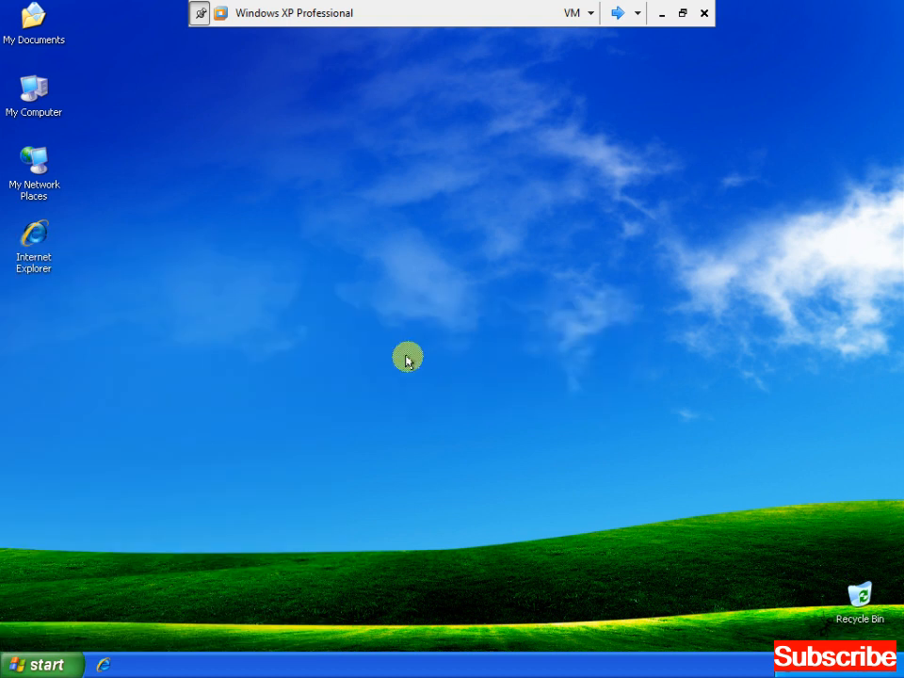
On the server, open the user's Properties, Account tab, and its Logon Hours schedule.
left_click(617, 15)
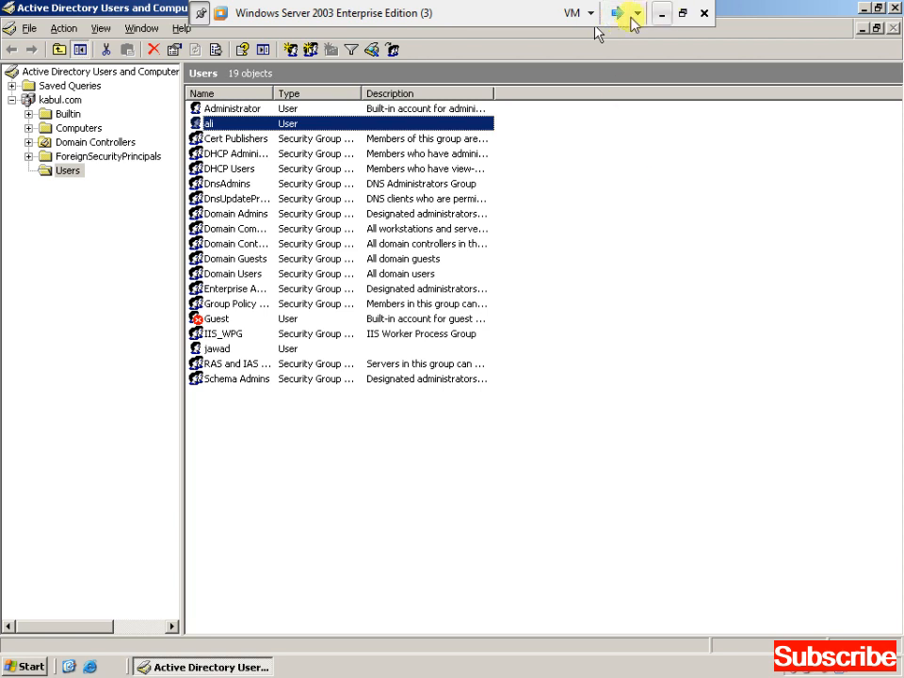
right_click(256, 126)
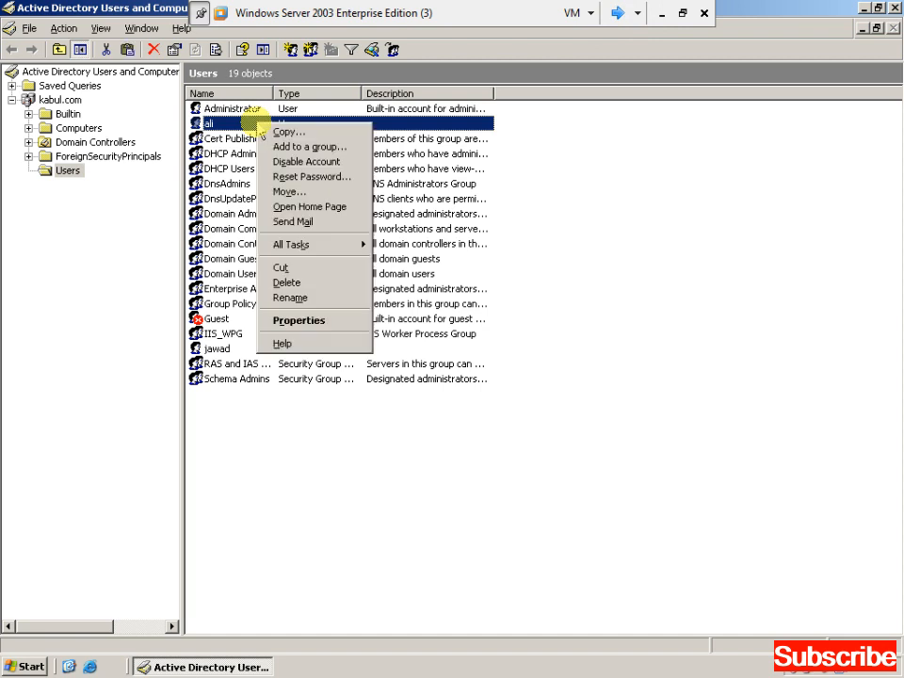
left_click(303, 324)
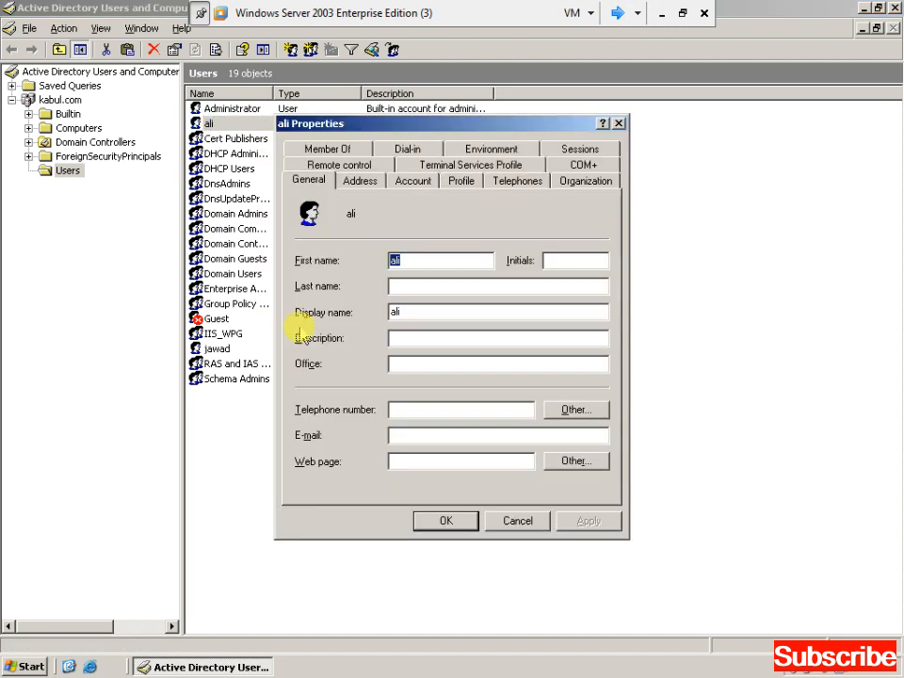
left_click(412, 181)
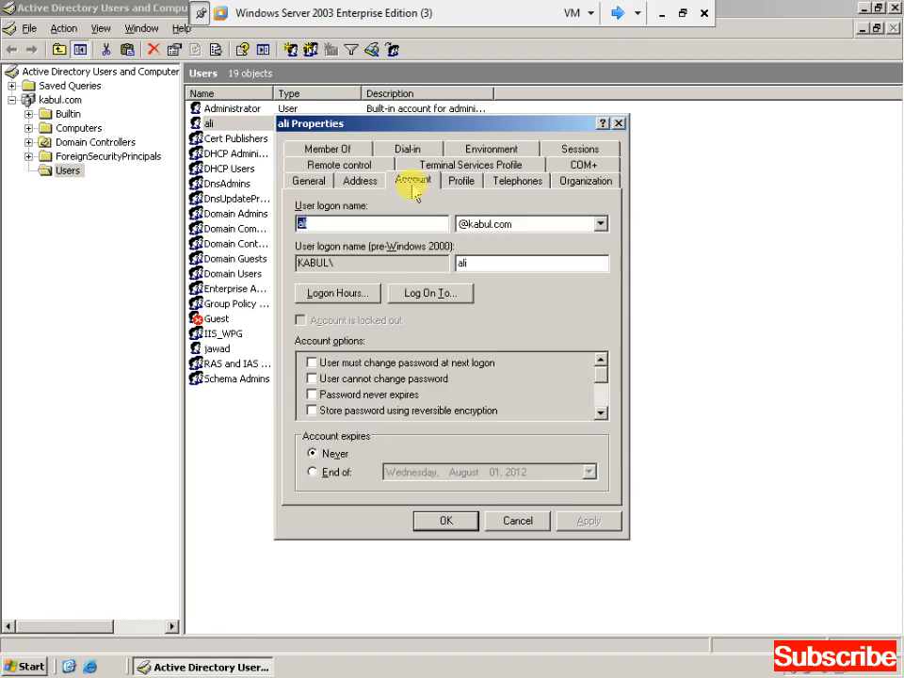
left_click(366, 299)
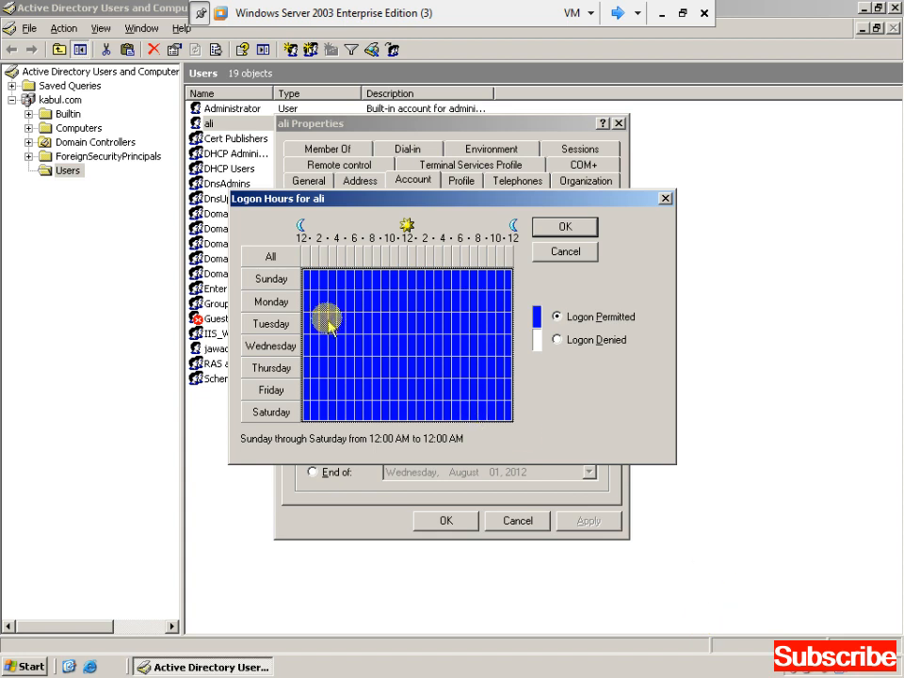
Mark every hour of every day as Logon Denied.
left_click_drag(306, 277, 519, 422)
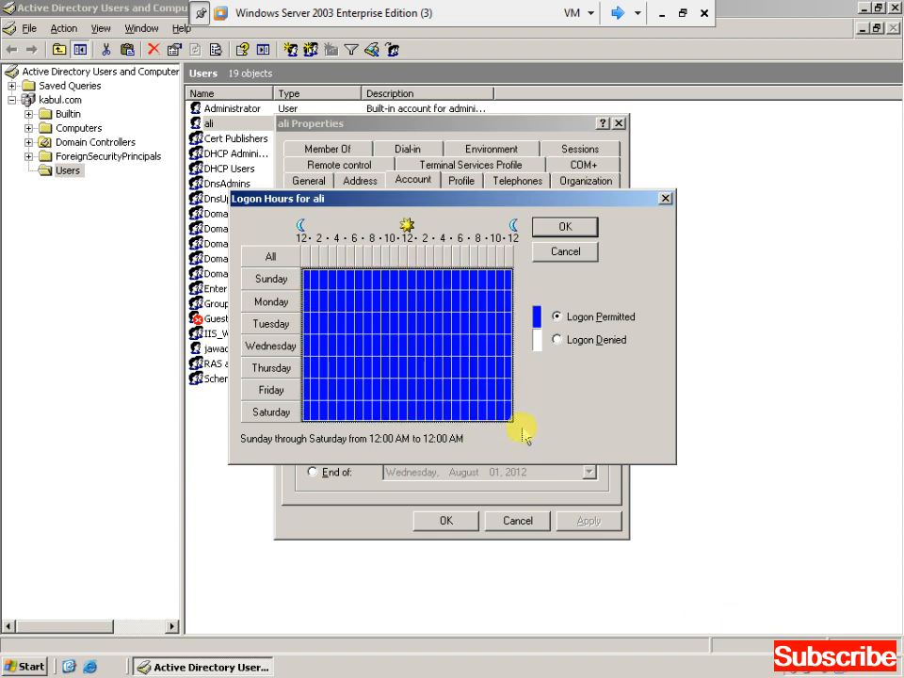
left_click(591, 341)
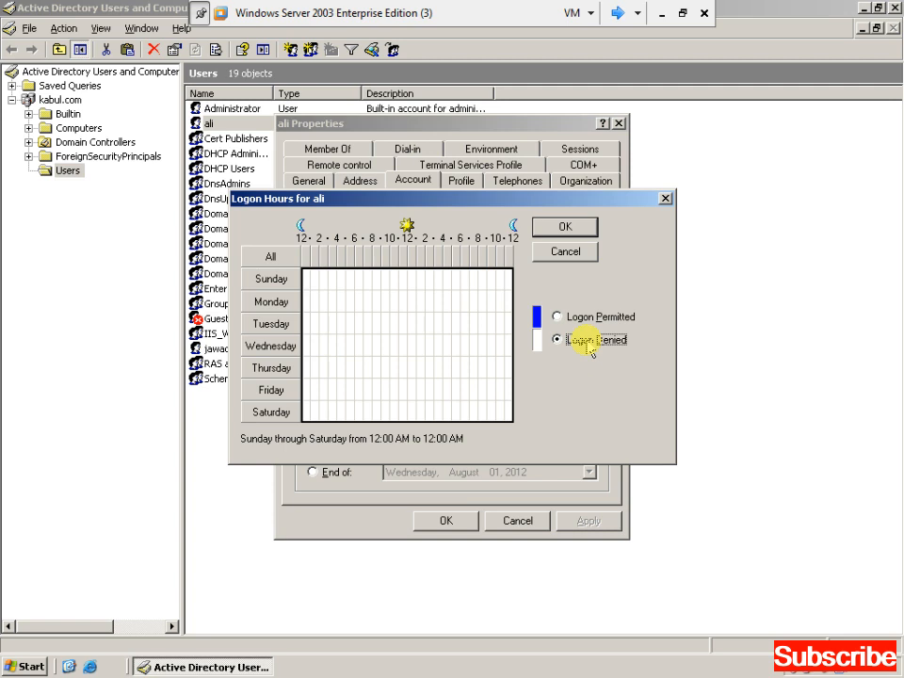
left_click(359, 278)
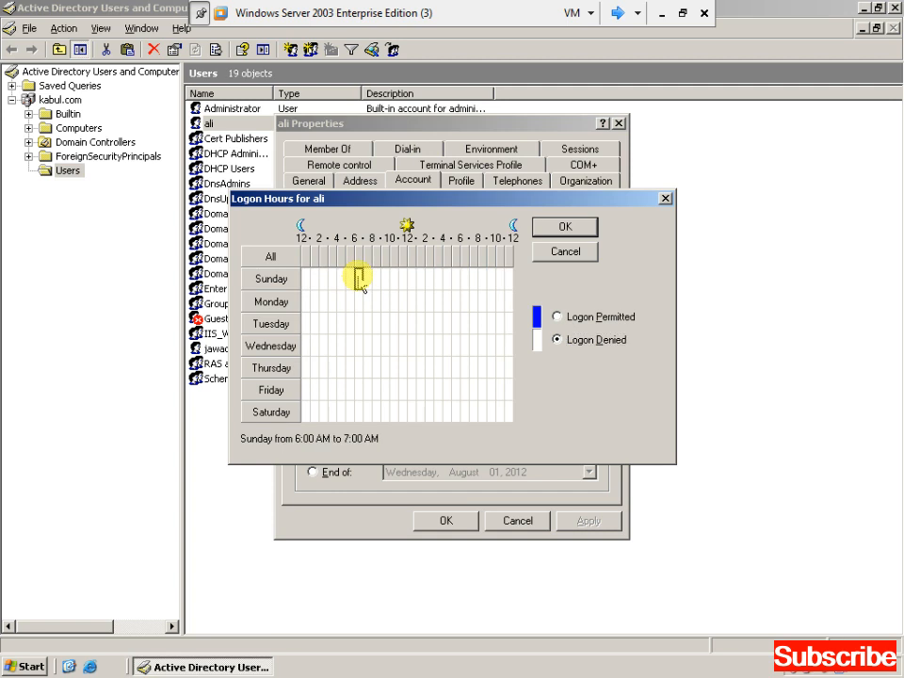
left_click_drag(364, 281, 366, 411)
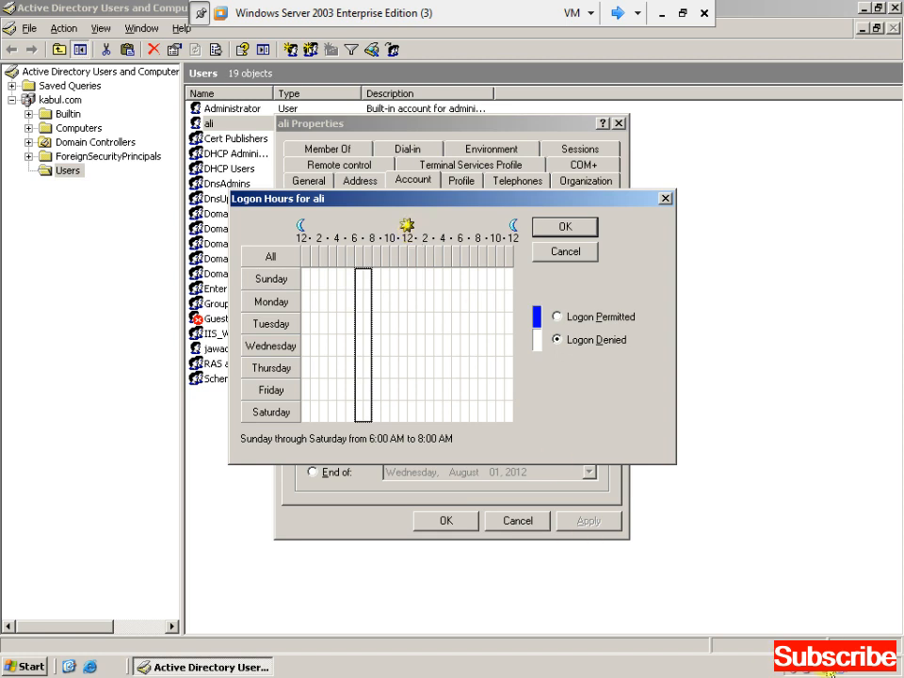
Permit logon 6–8 PM Sunday through Saturday, confirm with OK, and apply.
left_click(464, 279)
key("shift+Down")
key("shift+Down")
key("shift+Down")
key("shift+Down")
key("shift+Down")
key("shift+Down")
key("shift+Right")
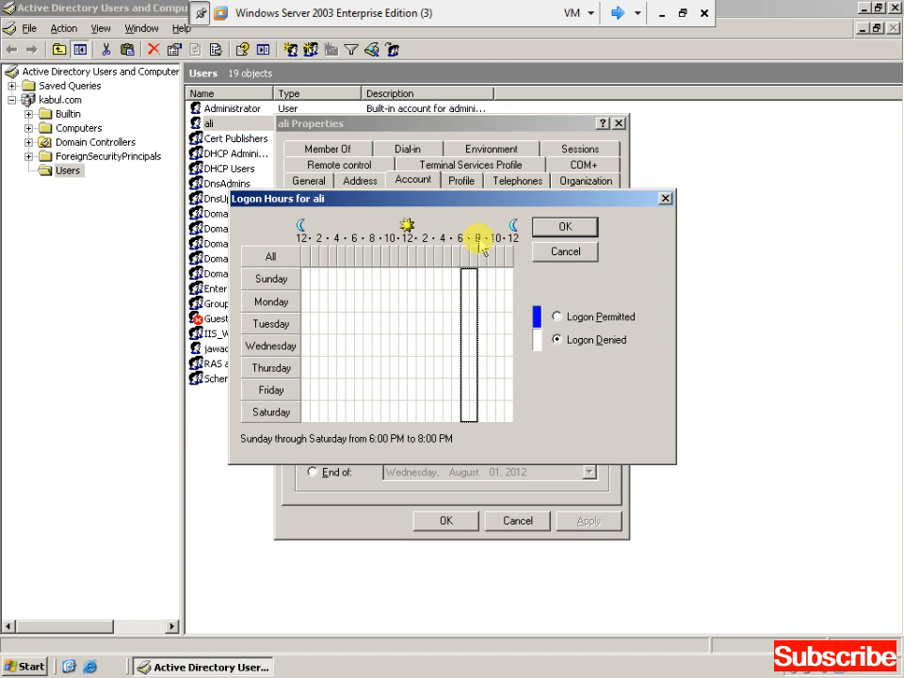
left_click(573, 319)
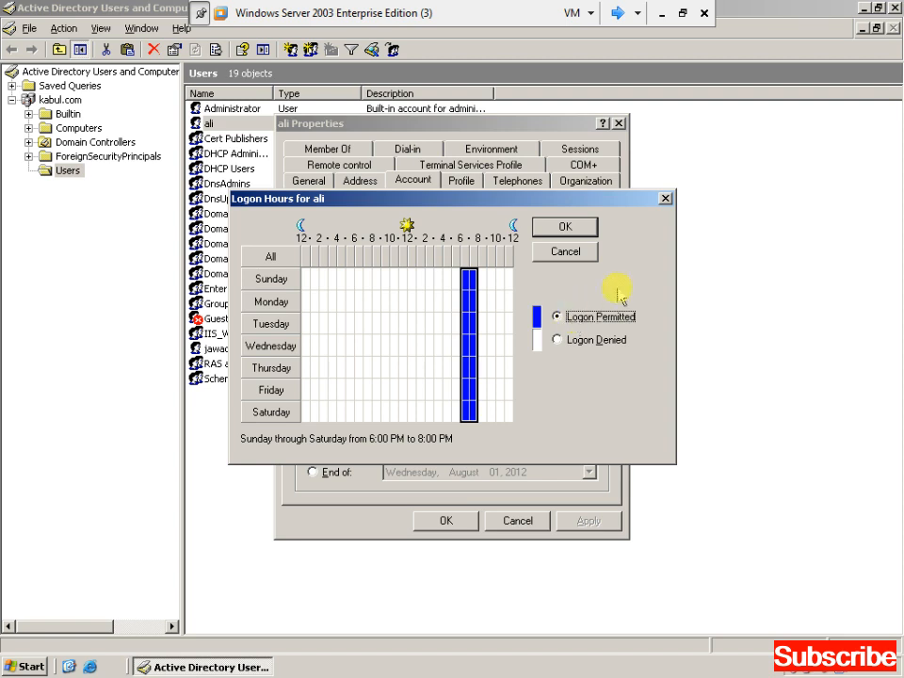
left_click(566, 228)
left_click(587, 521)
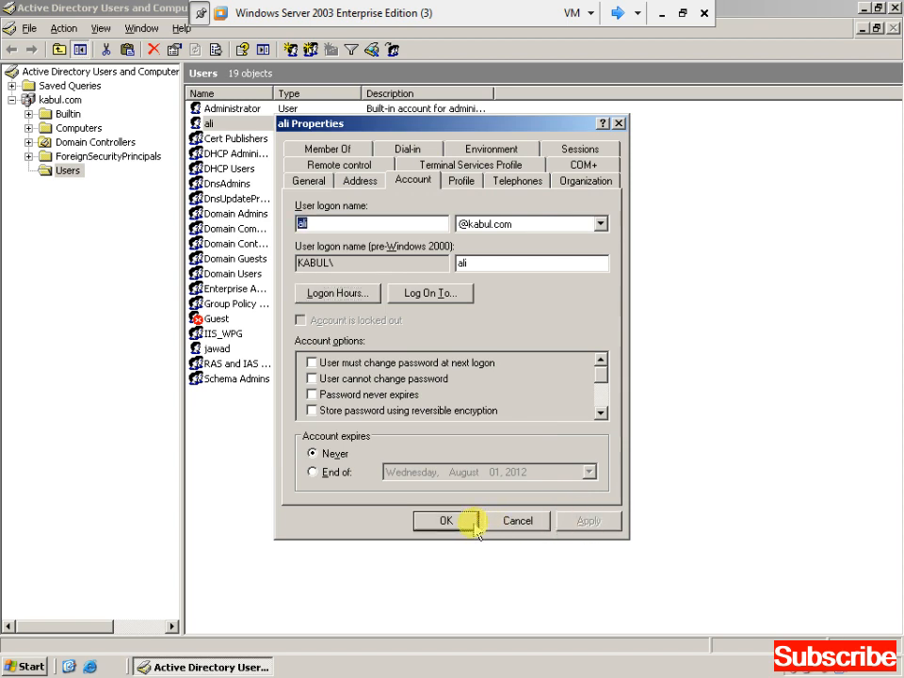
Close the account properties with OK and minimize the console to the server desktop.
left_click(469, 521)
left_click(862, 10)
right_click(494, 97)
left_click(513, 123)
right_click(513, 124)
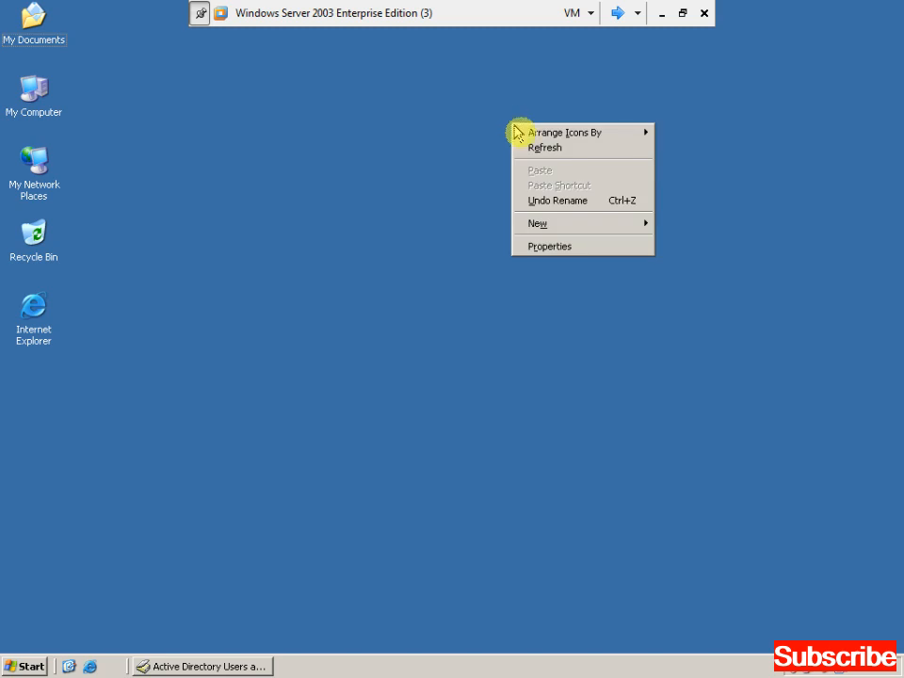
left_click(531, 147)
Run gpupdate in a new command prompt, then switch to the Windows XP client.
key("super+r")
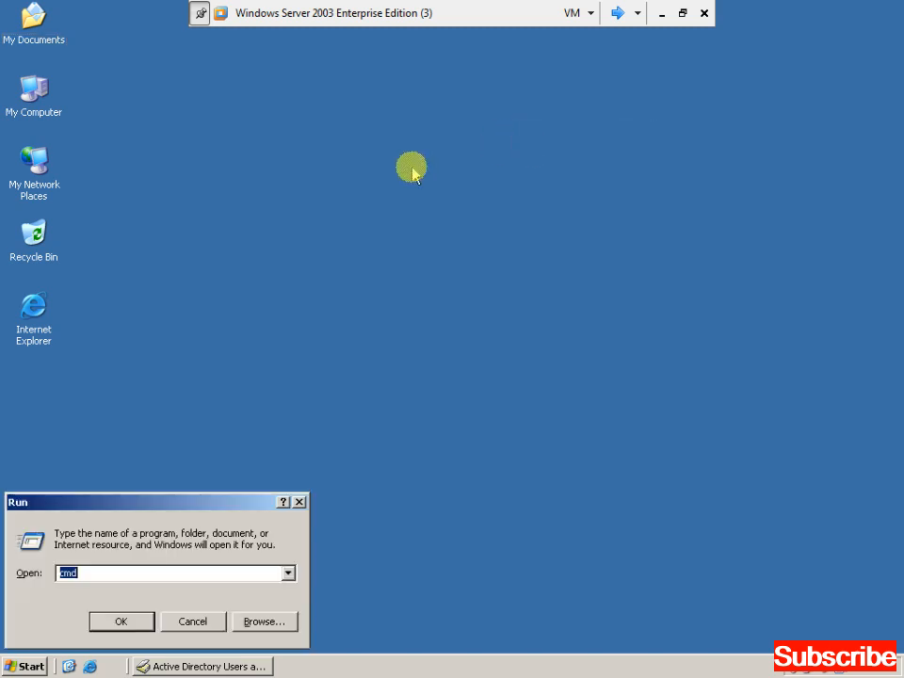
type("cmd")
key("Return")
type("gpupdate")
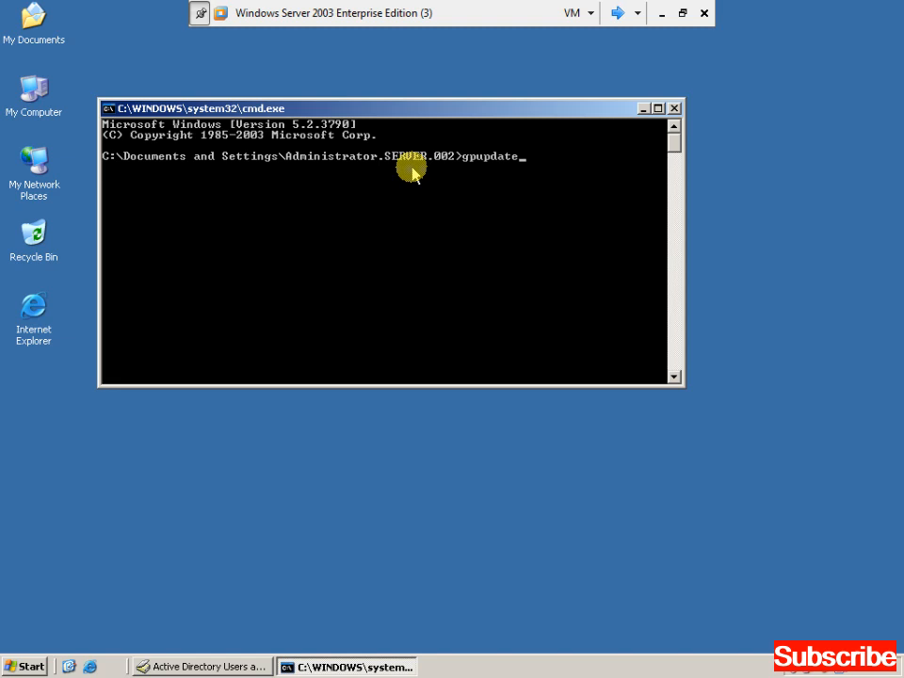
key("Return")
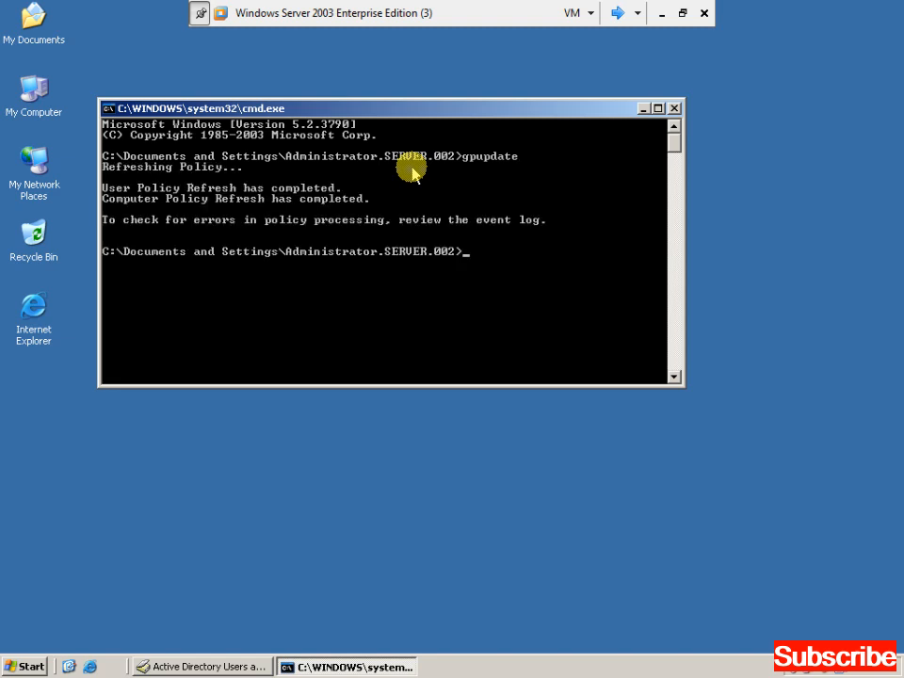
left_click(616, 17)
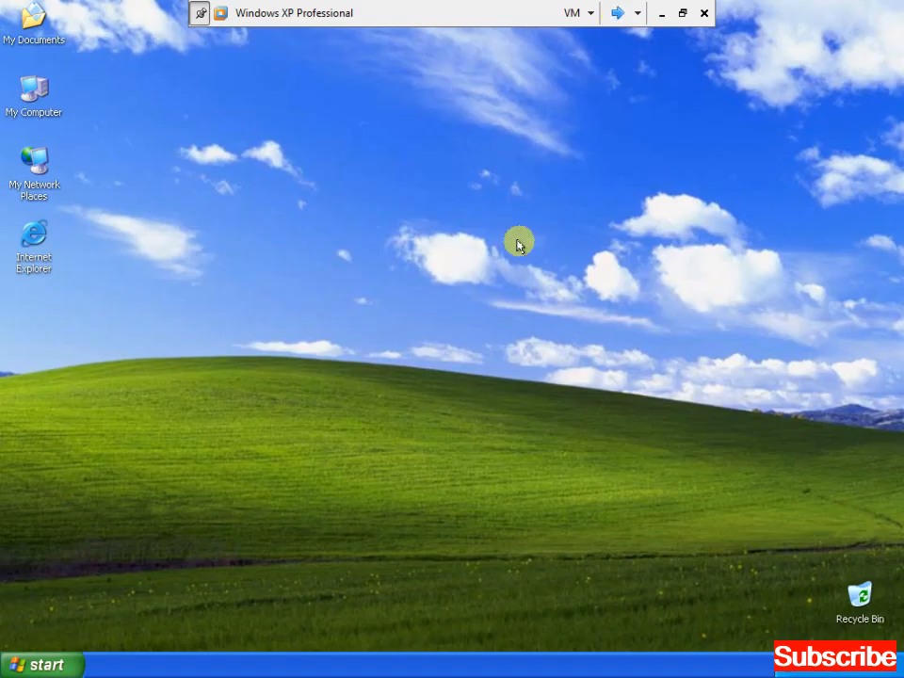
Log on to the XP client with the user's password.
left_click(44, 661)
left_click(106, 645)
key("Escape")
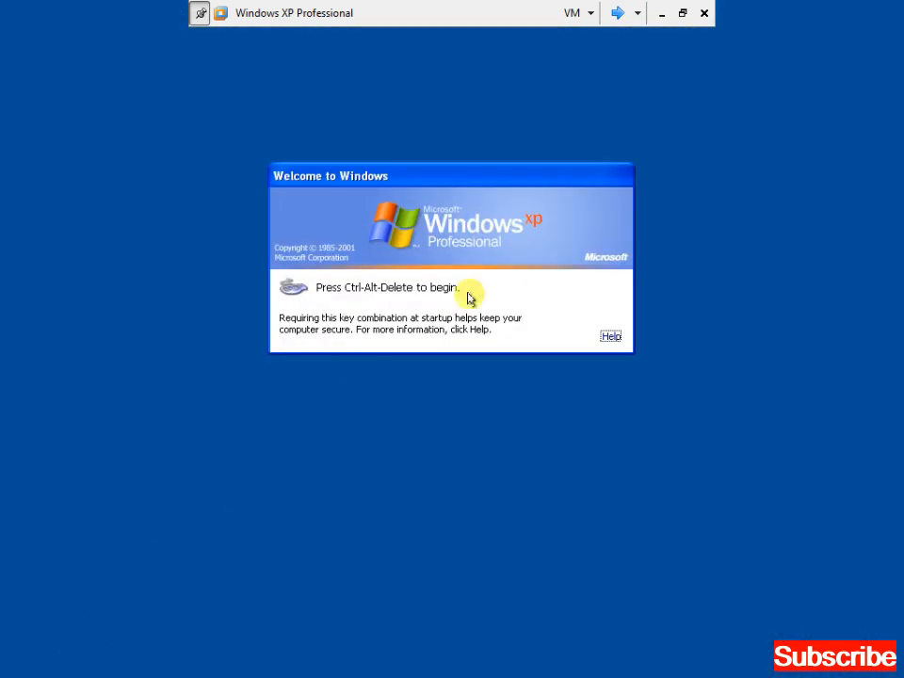
key("ctrl+alt+Delete")
type("*******")
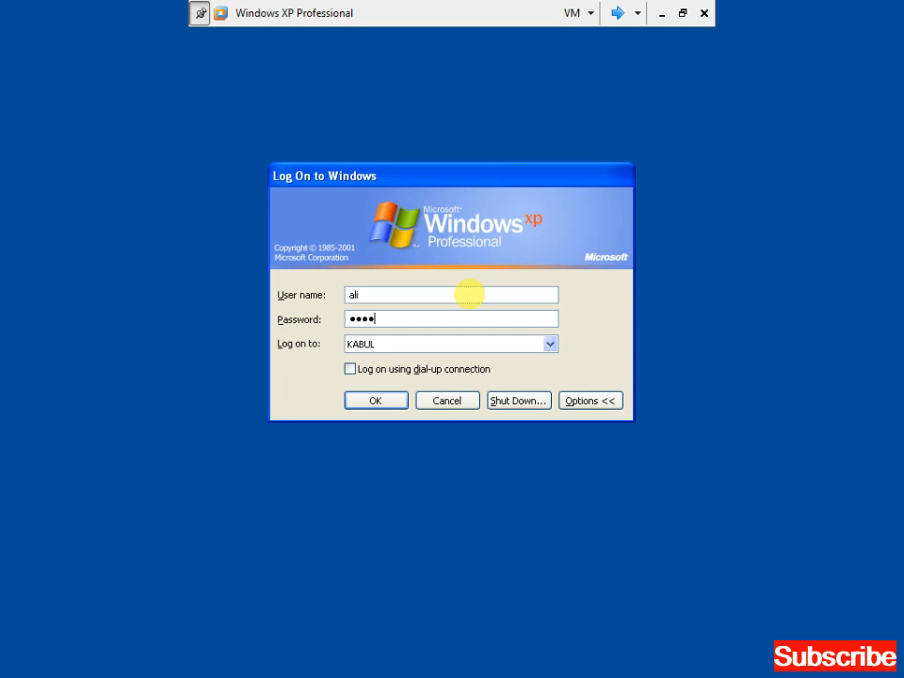
key("Return")
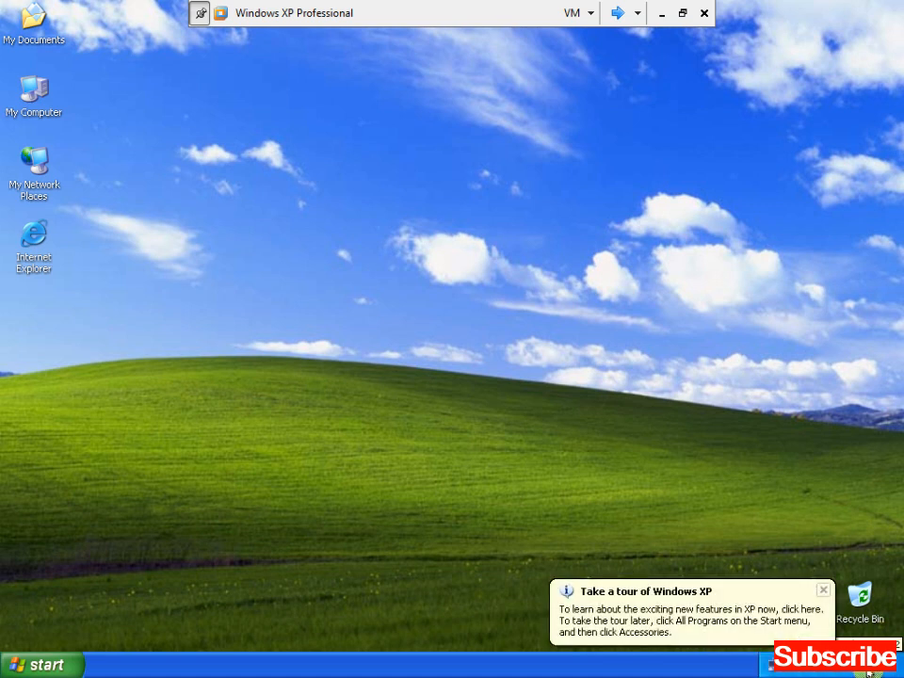
Dismiss the tour notice and log the current user off via Start > Shut Down.
left_click(822, 591)
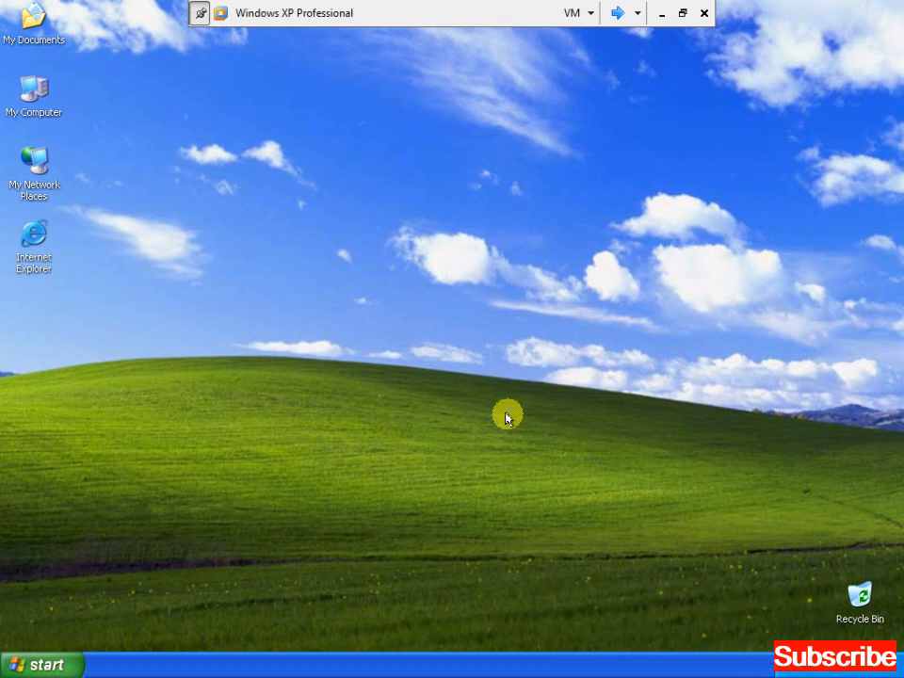
left_click(38, 664)
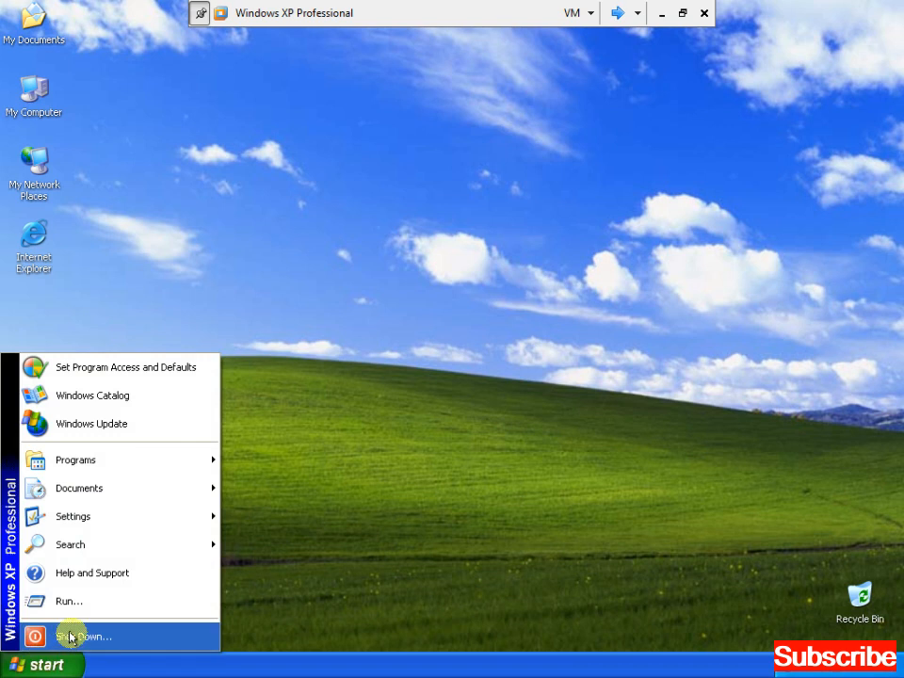
left_click(70, 638)
key("Return")
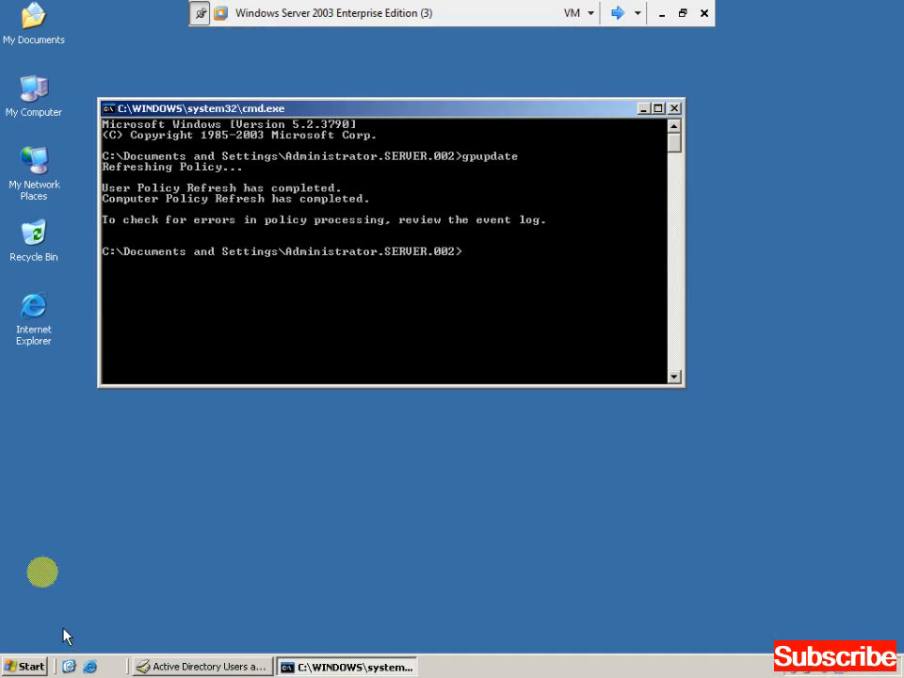
Exit the command prompt and reopen the user's Logon Hours schedule in ADUC.
type("exit")
key("Return")
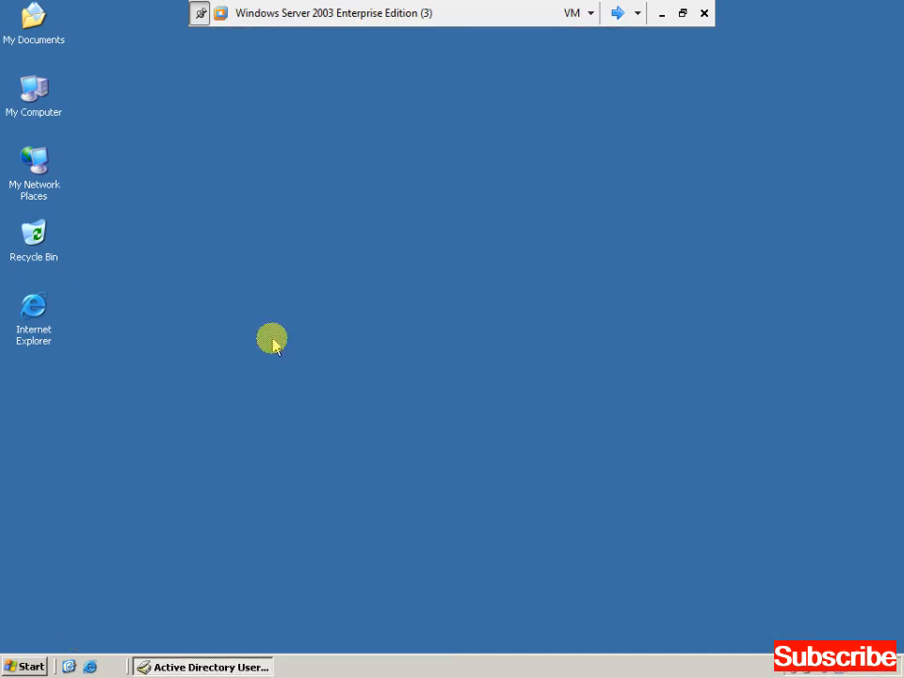
left_click(198, 667)
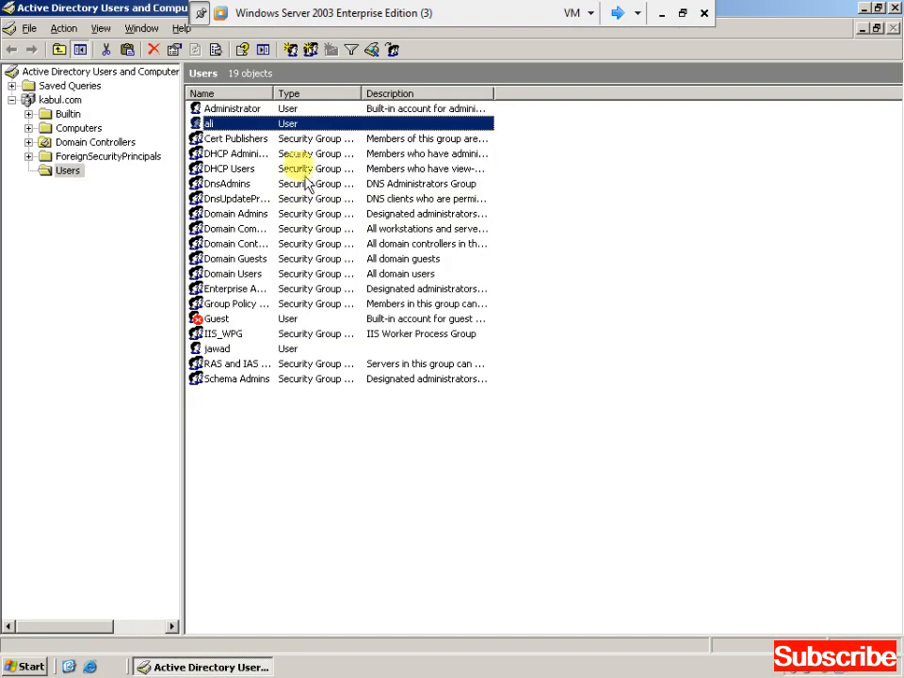
right_click(270, 123)
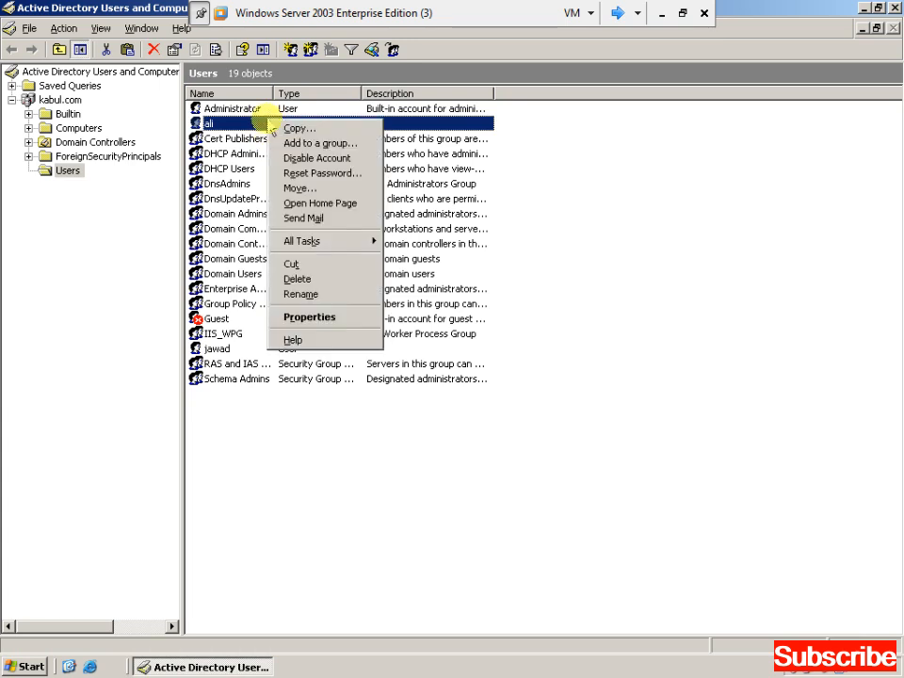
left_click(306, 320)
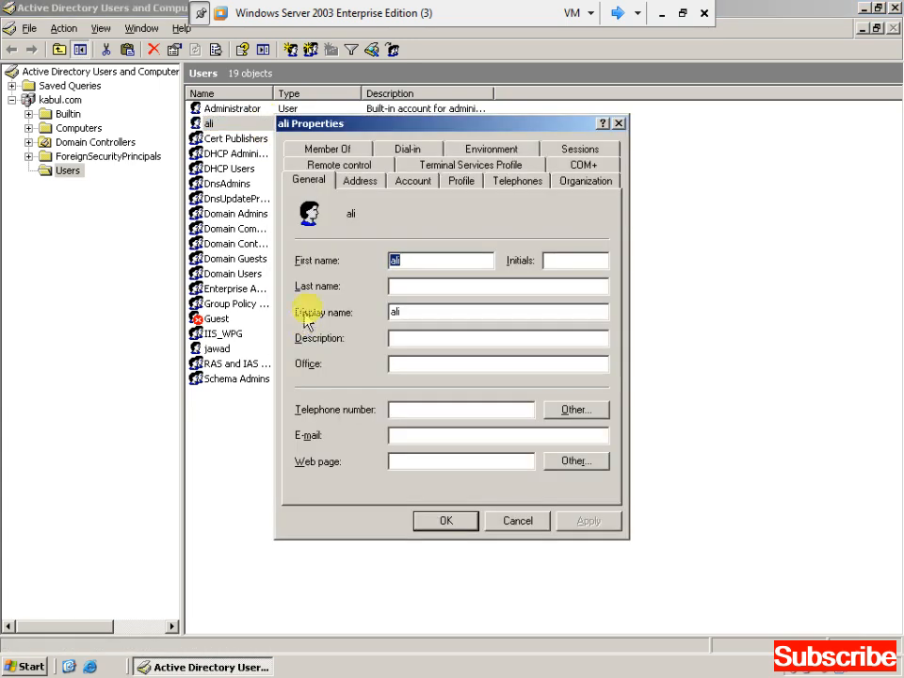
left_click(413, 181)
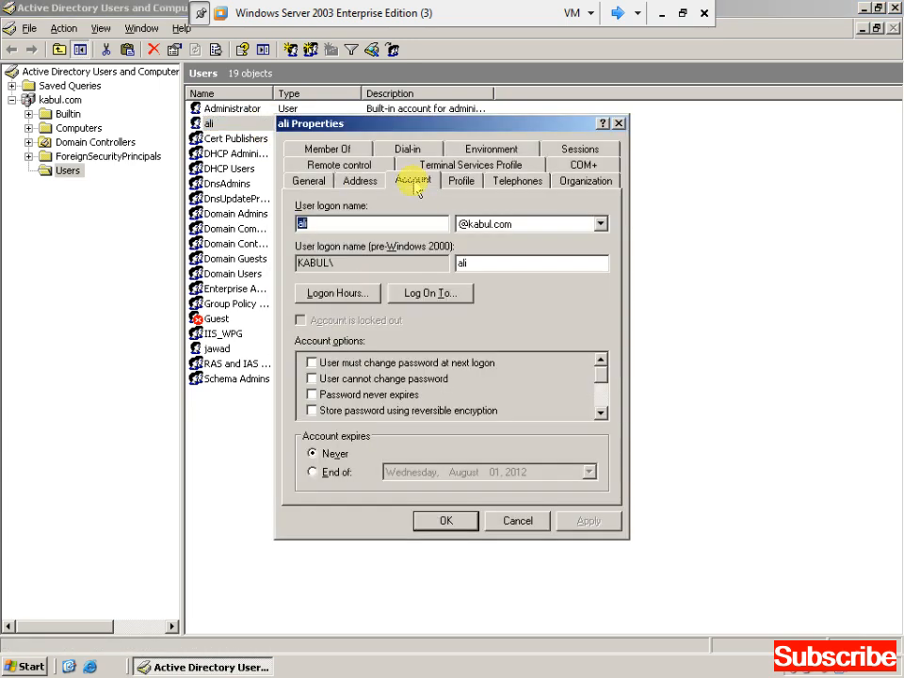
left_click(341, 293)
Permit all hours, deny 6–8 PM daily, then OK, Apply and OK to save.
left_click_drag(304, 280, 508, 348)
left_click_drag(549, 401, 511, 420)
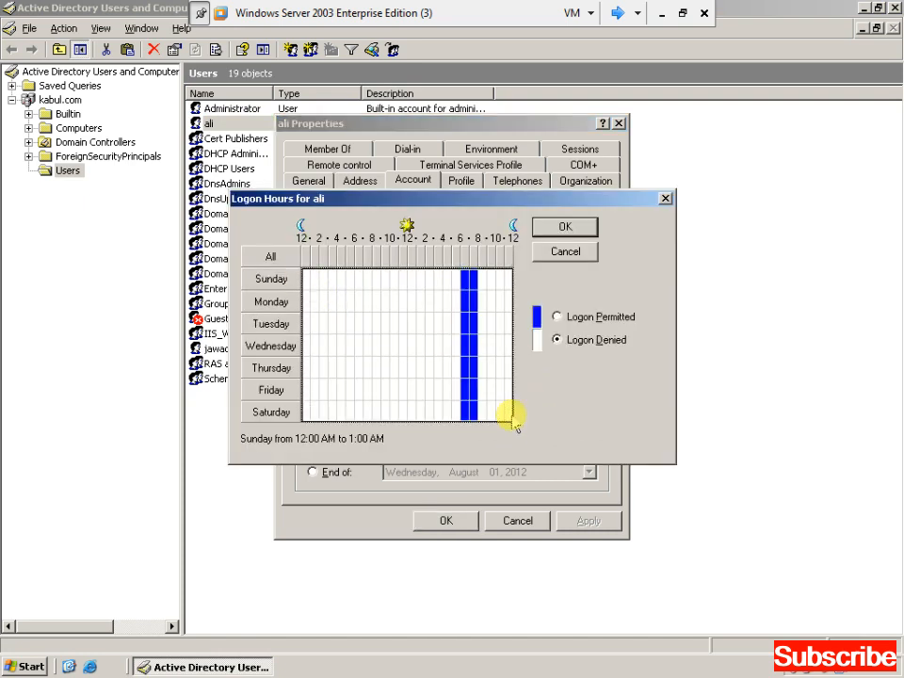
left_click(556, 316)
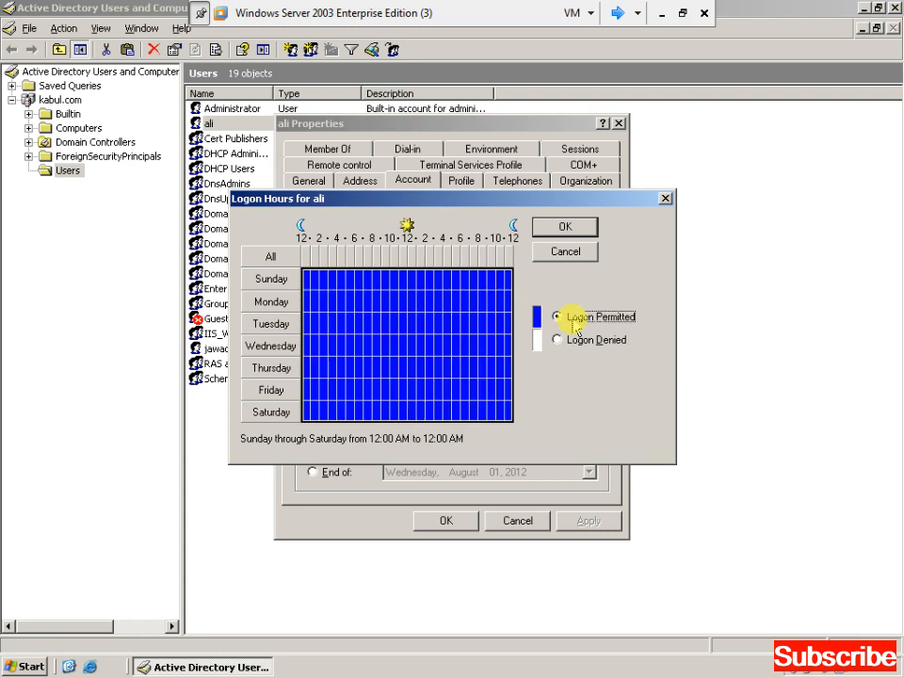
left_click_drag(468, 279, 469, 412)
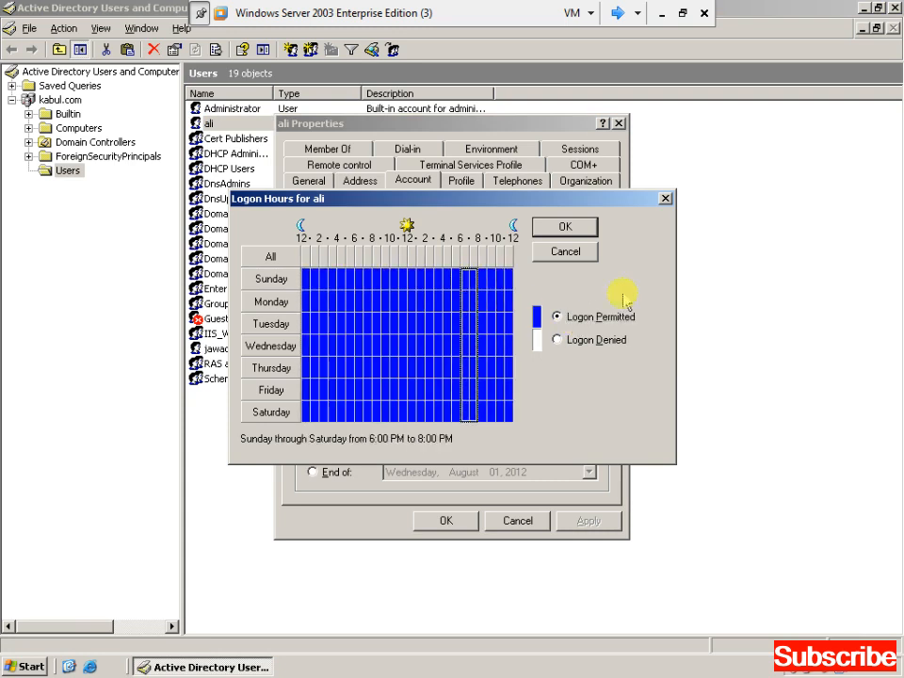
left_click(560, 340)
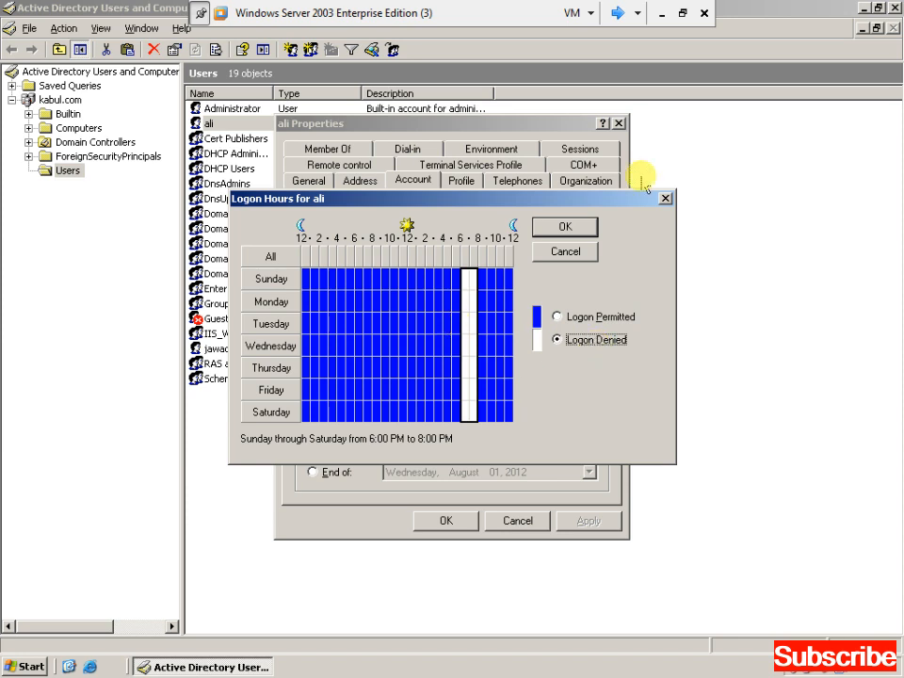
left_click(562, 226)
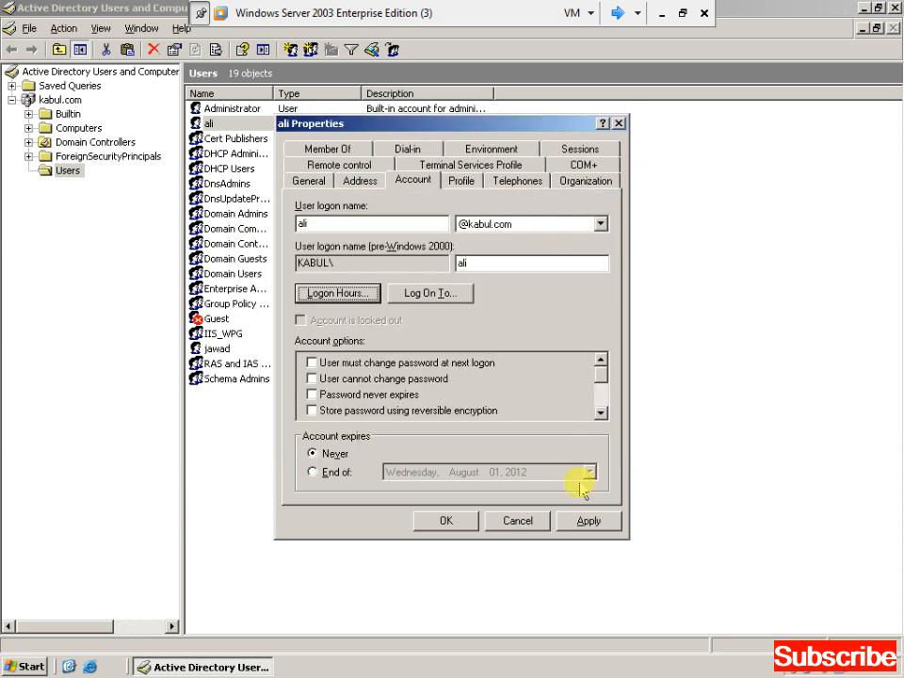
left_click(586, 521)
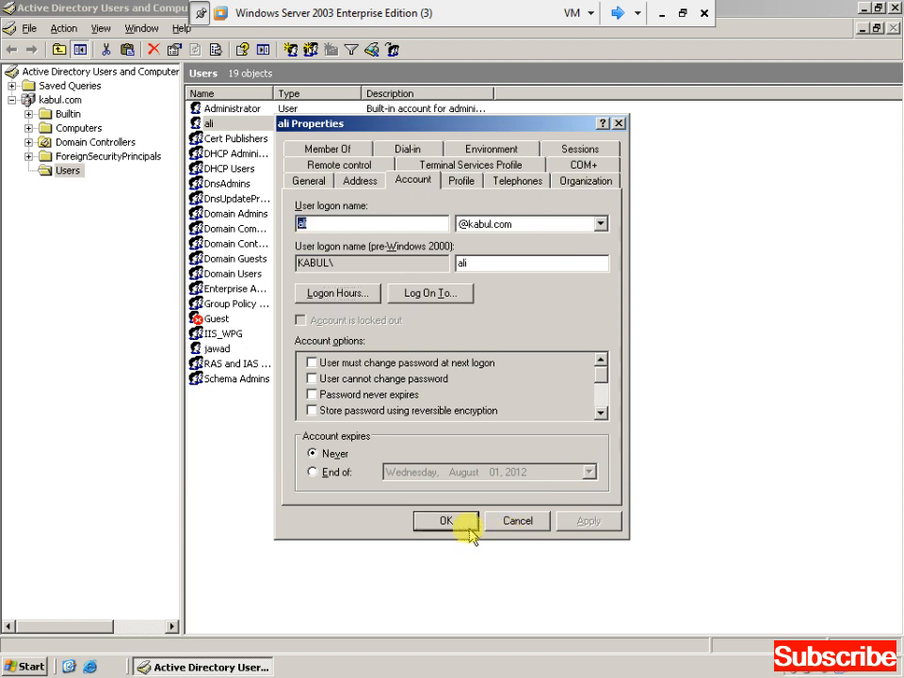
left_click(469, 530)
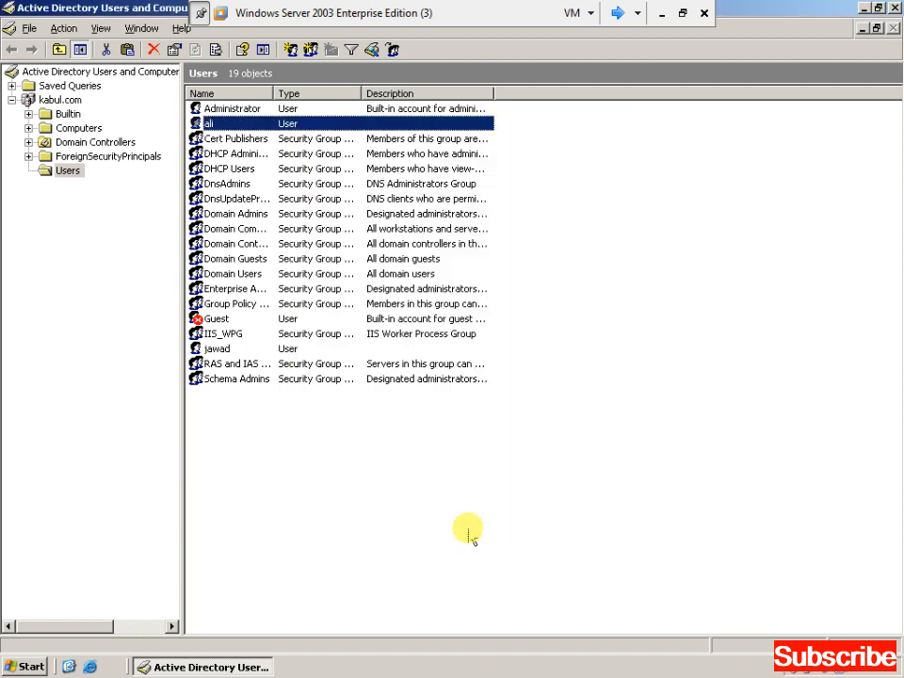
left_click(863, 8)
right_click(440, 161)
Run gpupdate, then gpupdate /force, in a command prompt and exit it.
left_click(455, 182)
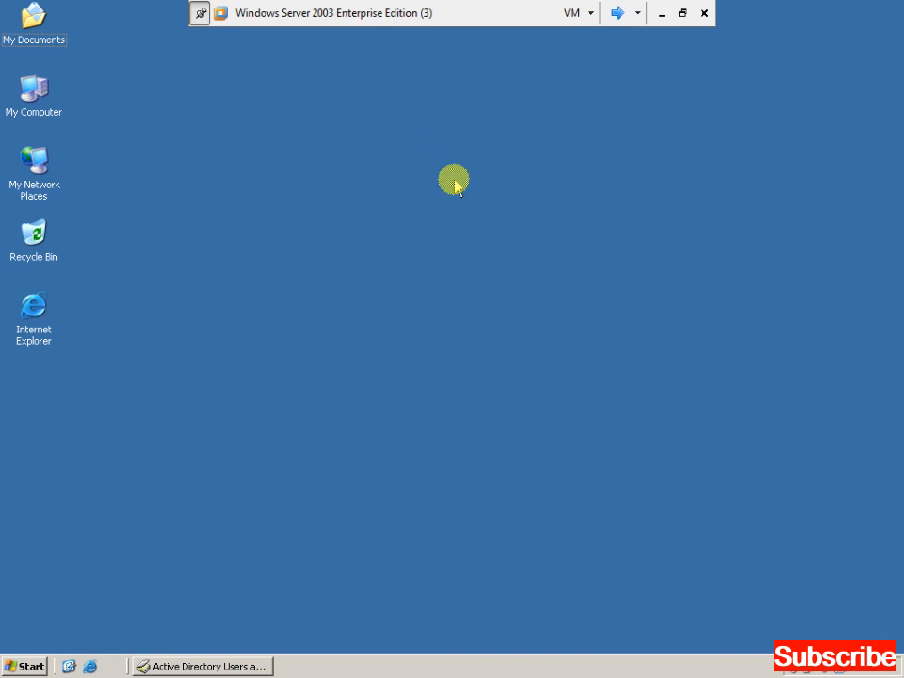
key("super+r")
key("Return")
type("gpupdate")
key("Return")
key("Up")
type("/force")
key("Return")
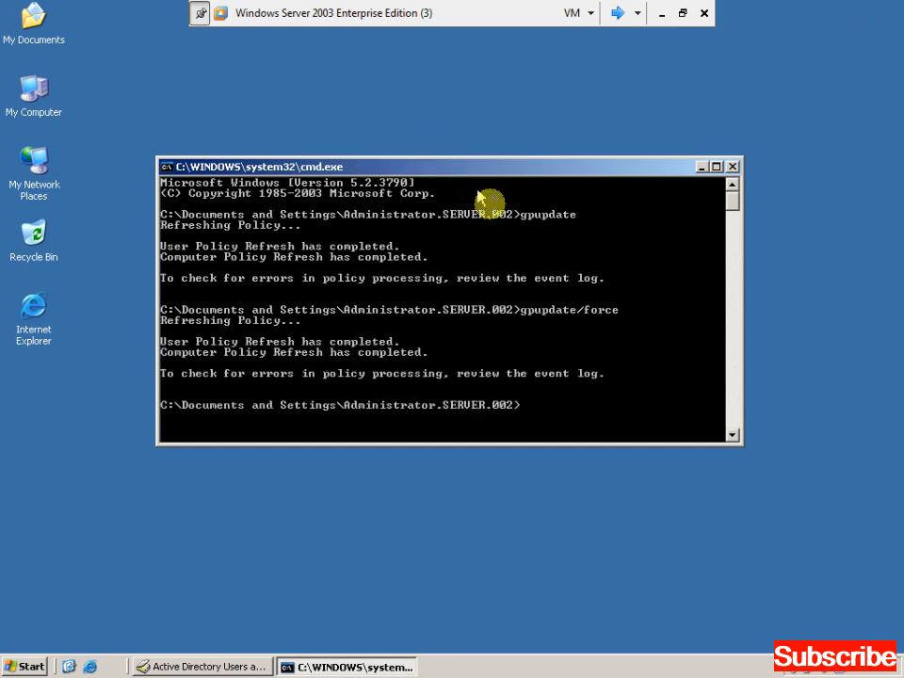
type("exit")
key("Return")
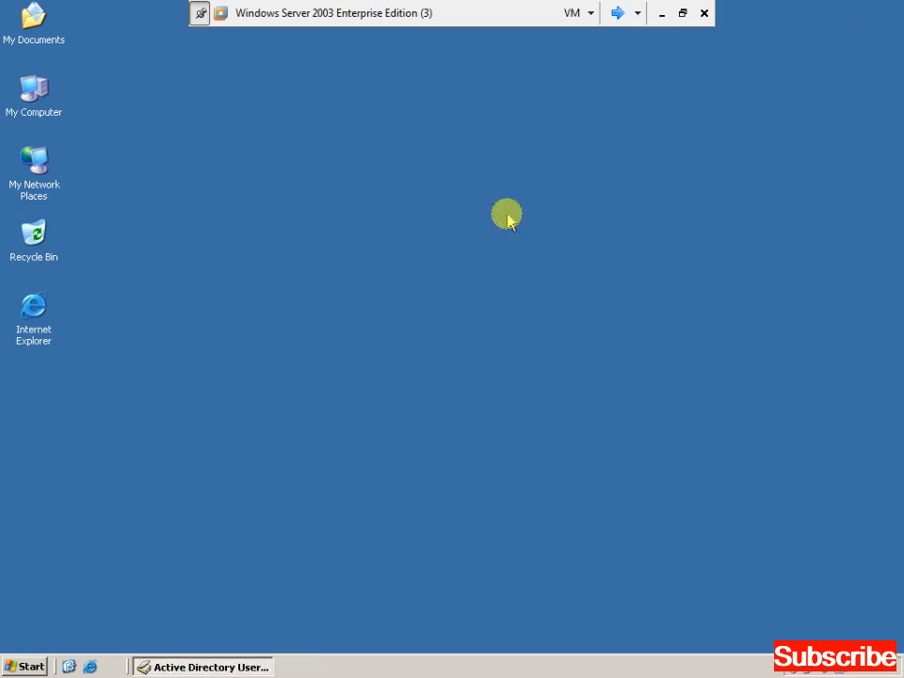
On the XP client, log on with the password and then log off again.
left_click(622, 13)
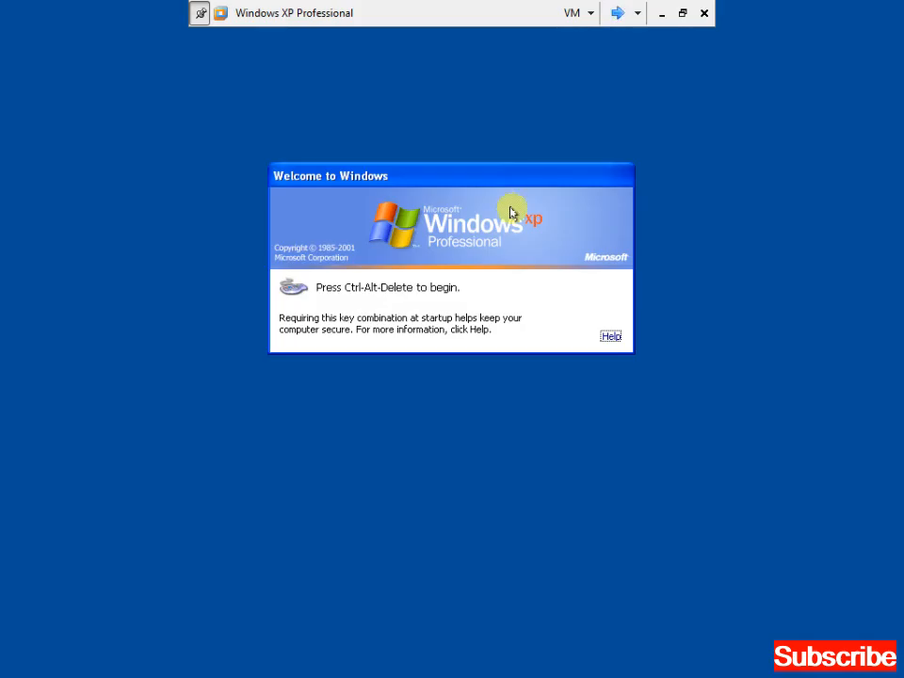
key("ctrl+alt+Insert")
type("********")
key("Return")
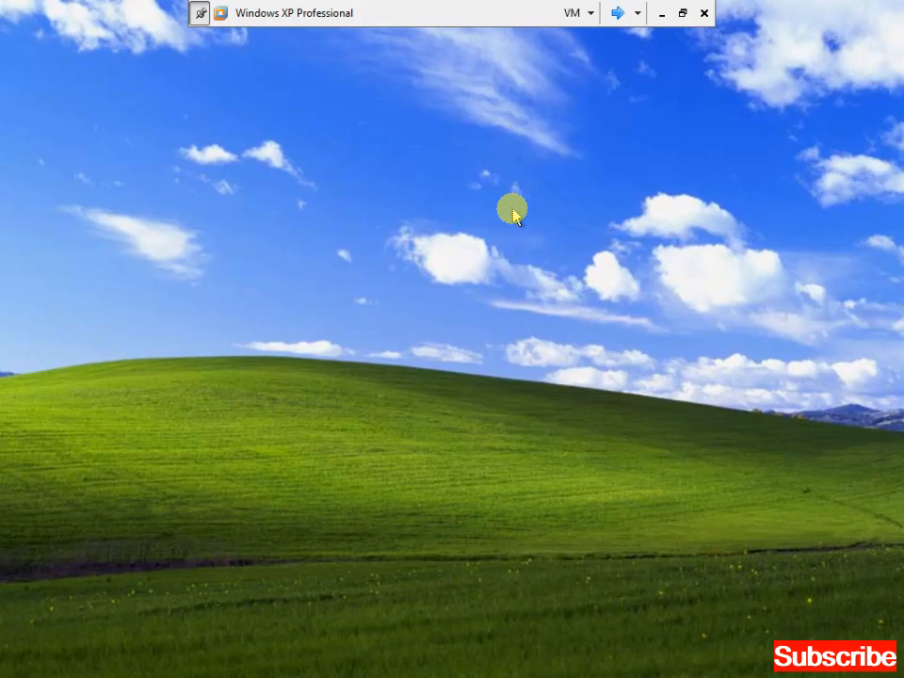
key("super")
key("Up")
key("Return")
key("Return")
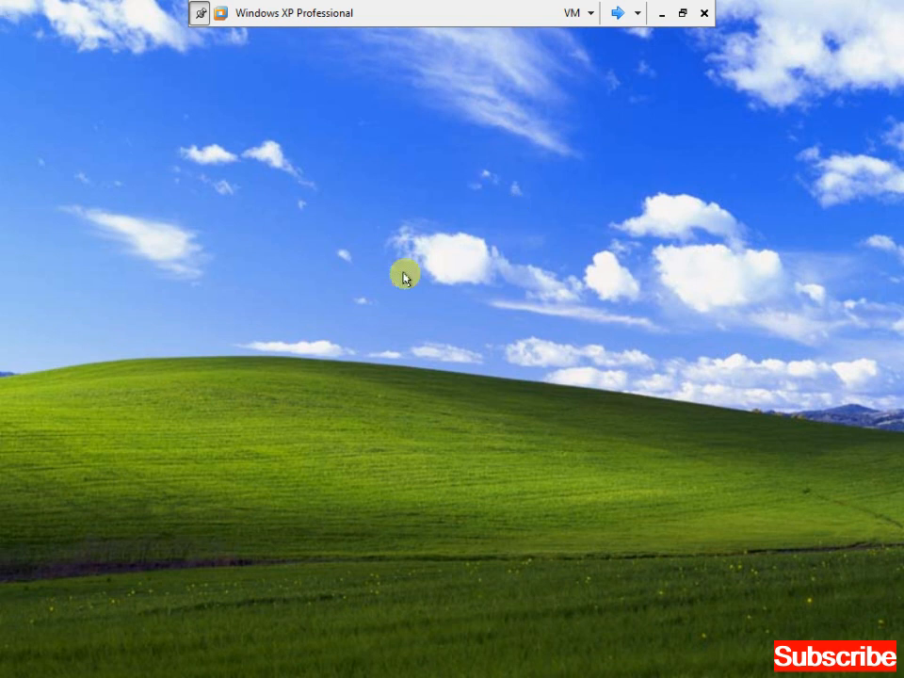
Attempt logon as the time-restricted user, which is refused due to time restrictions.
key("ctrl+alt+End")
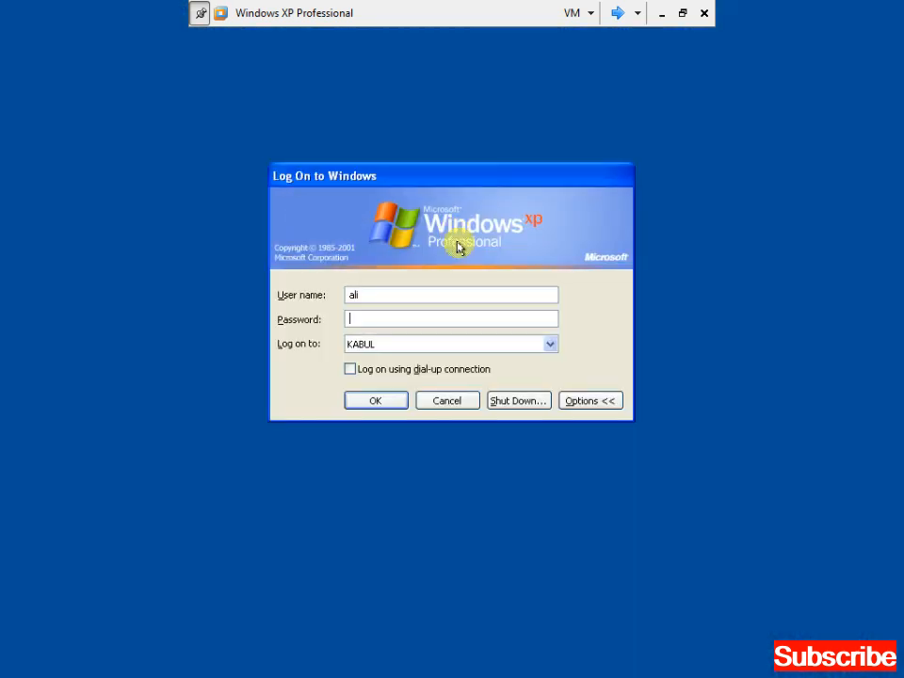
type("*******")
key("Return")
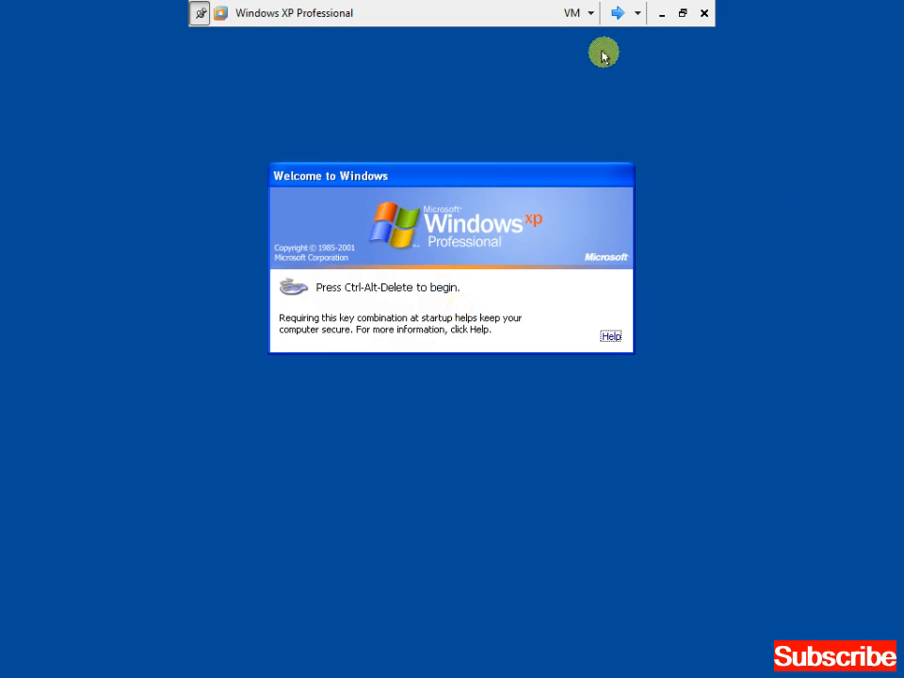
Log on to the client as the other domain user with their password.
key("ctrl+alt+Delete")
type("jawad")
key("Tab")
type("••••••••")
key("Return")
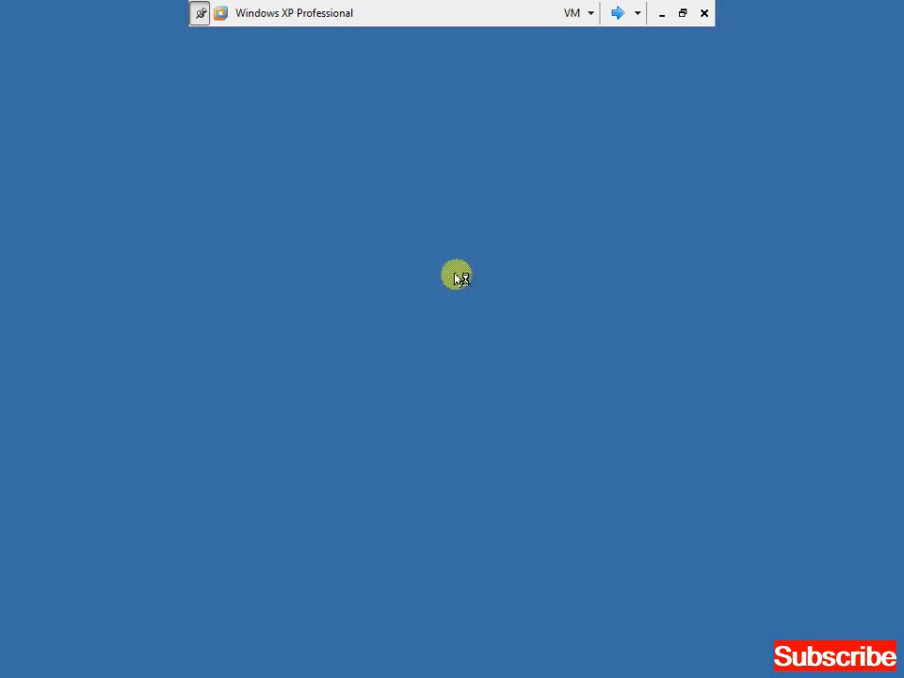
Log that user off through Start > Log Off.
left_click(618, 13)
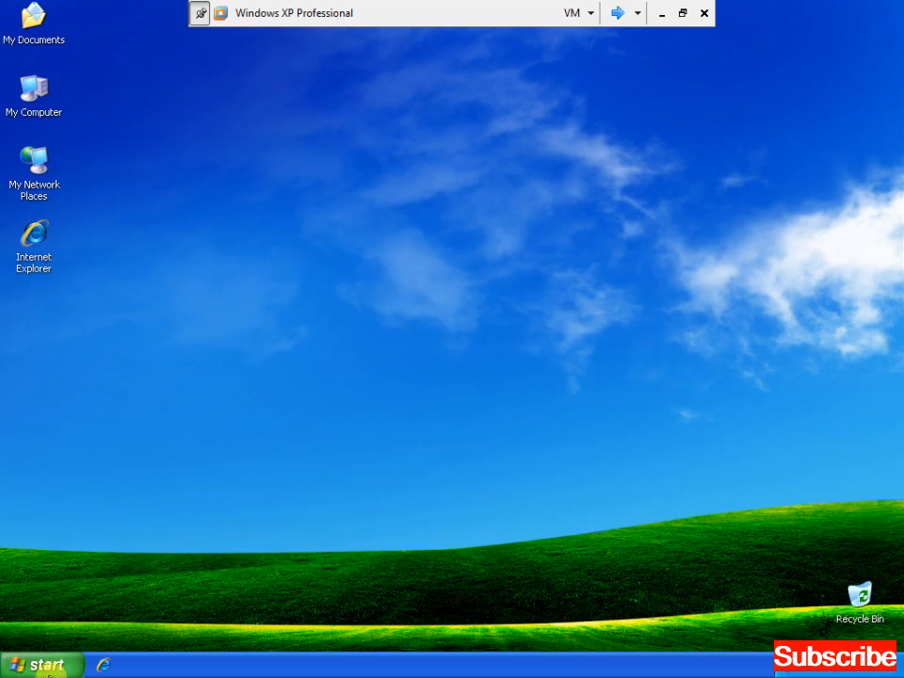
left_click(47, 666)
left_click(198, 635)
key("Return")
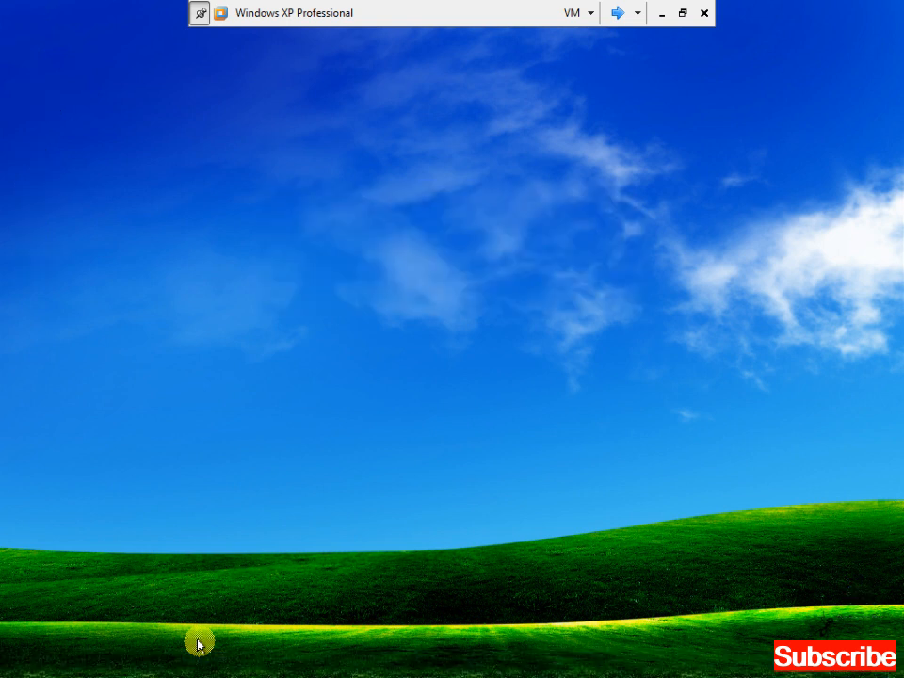
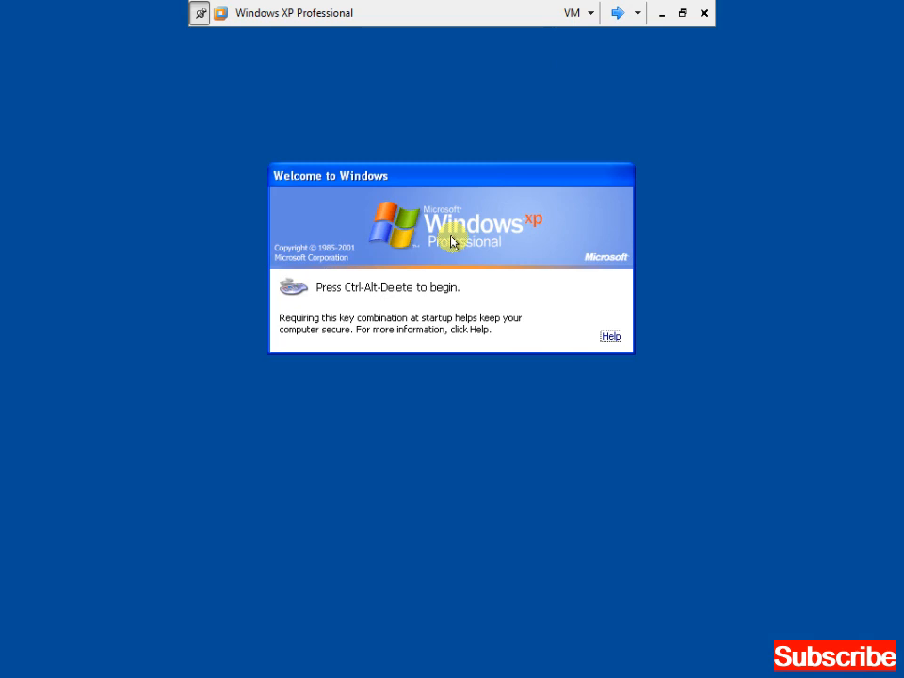
Log on to the XP client as the domain user with their password.
key("ctrl+alt+Delete")
type("****")
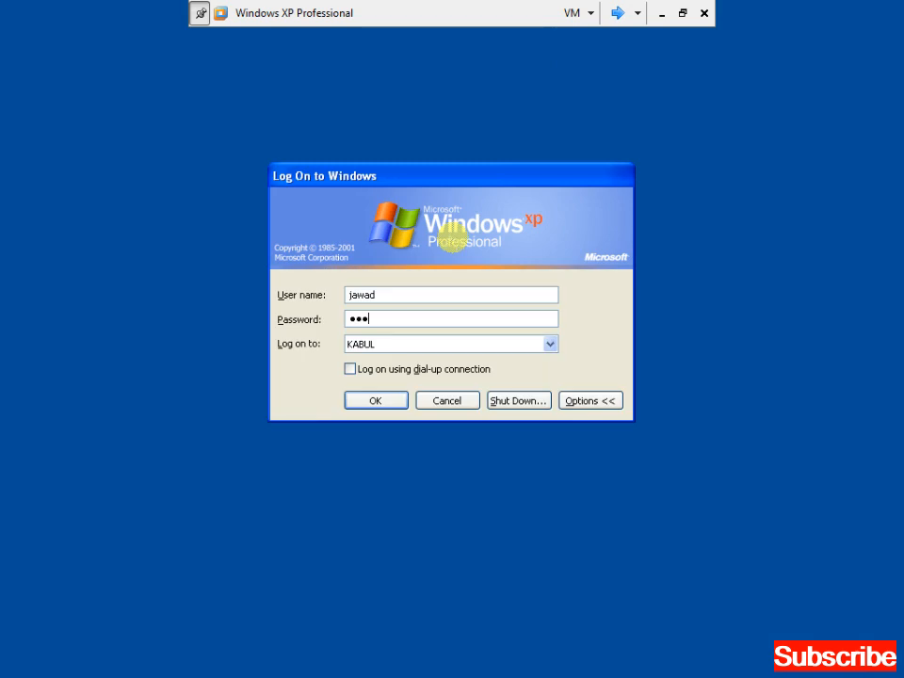
type("****")
key("Return")
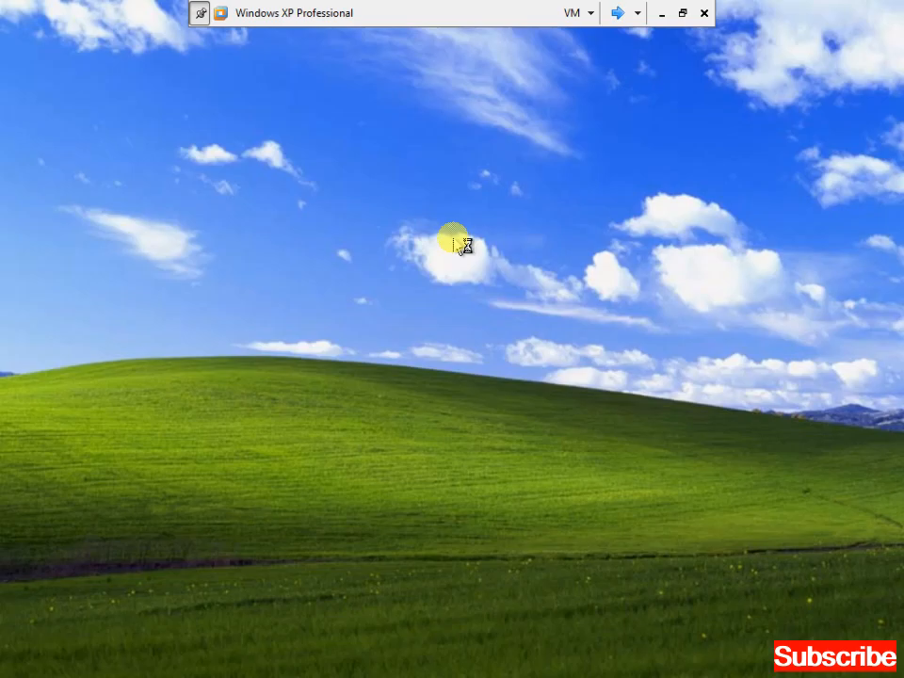
On the next virtual machine, attempt the same domain logon with a password.
left_click(618, 12)
key("ctrl+alt+Insert")
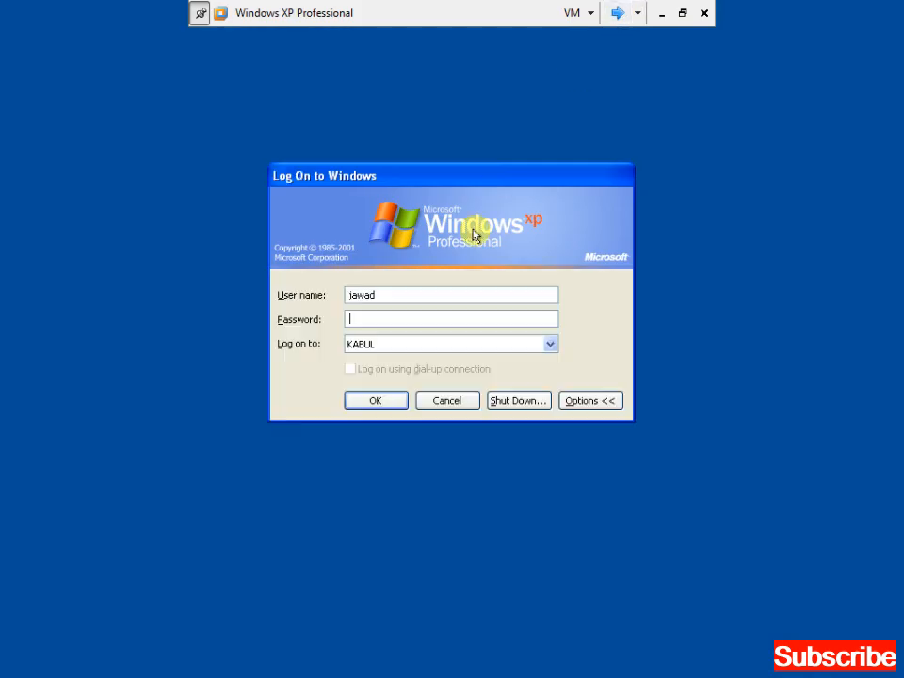
type("*******")
key("Return")
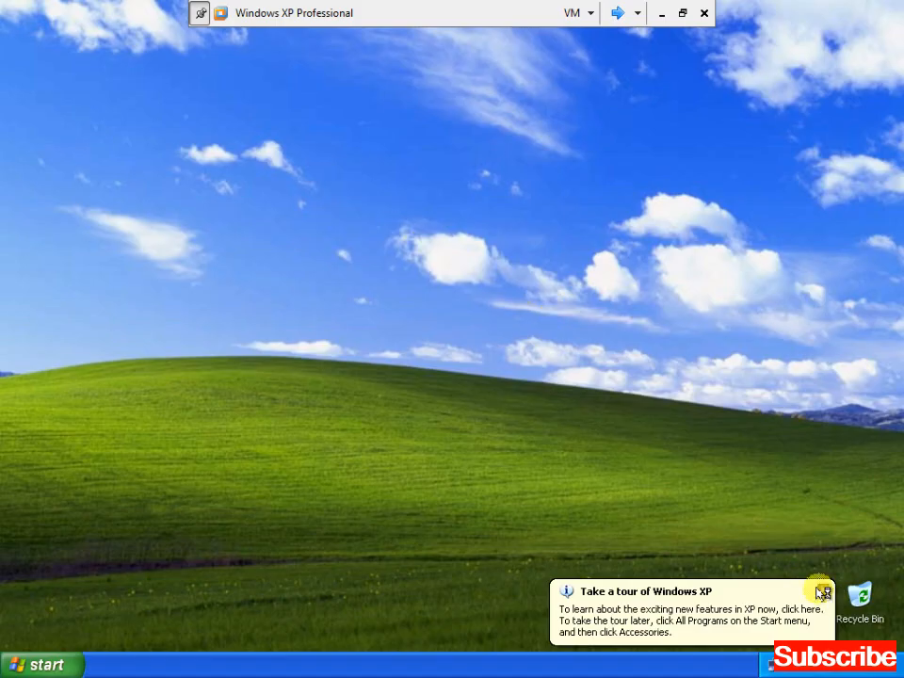
Dismiss the XP tour balloon and switch the Start menu to the Classic style.
left_click(823, 592)
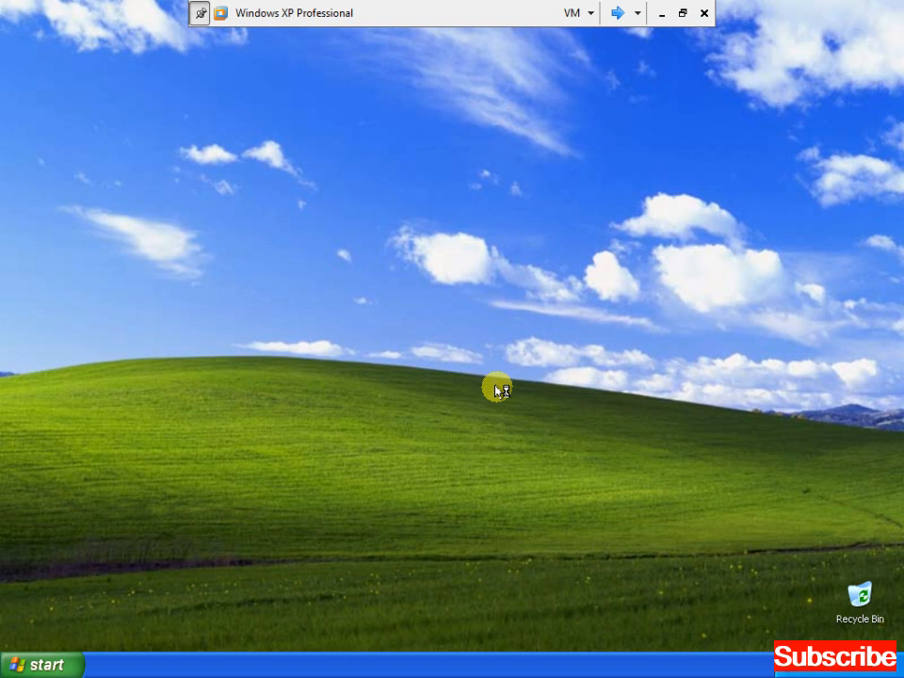
key("super")
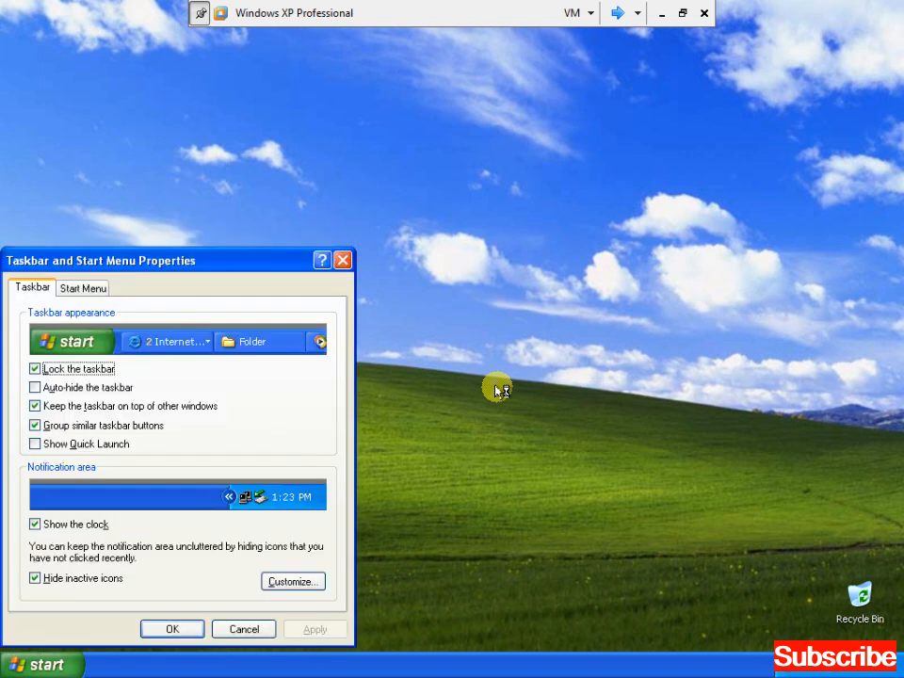
key("ctrl+Tab")
key("Down")
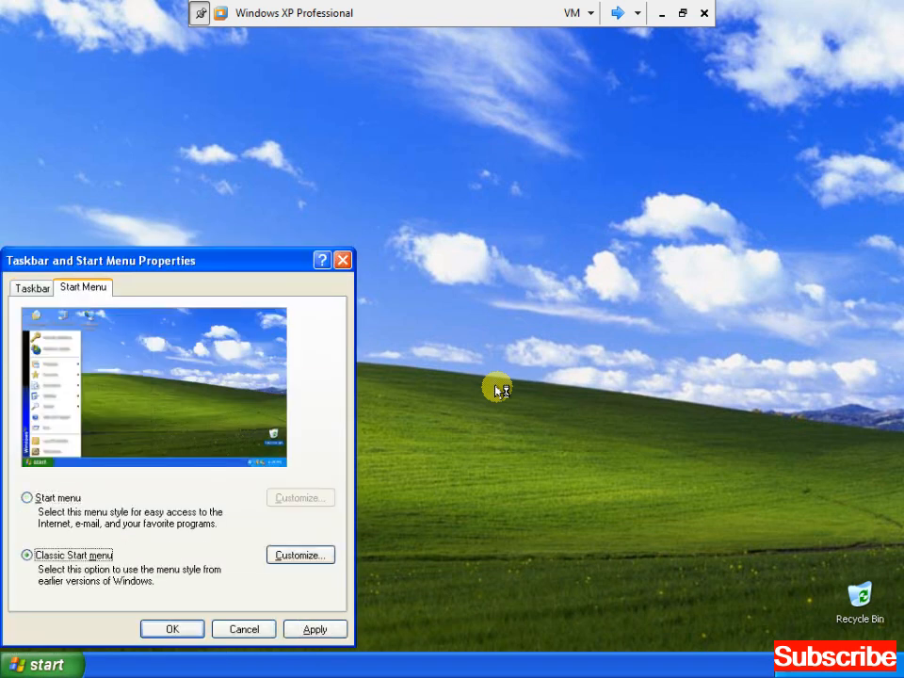
key("Return")
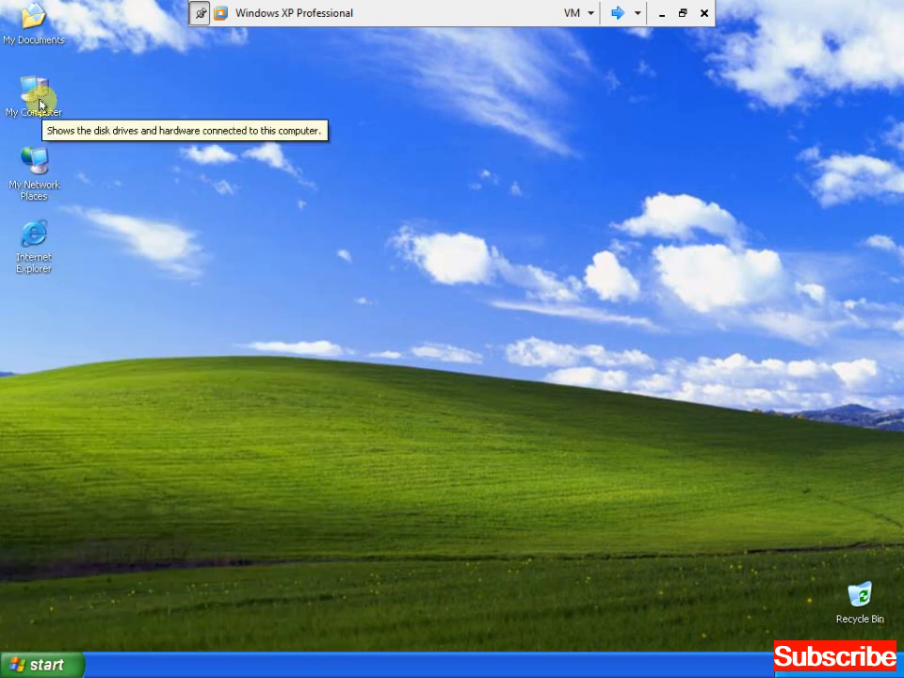
Run hostname in a cmd window to confirm the computer name is client1.
key("super+r")
type("cmd")
key("Return")
type("hostname")
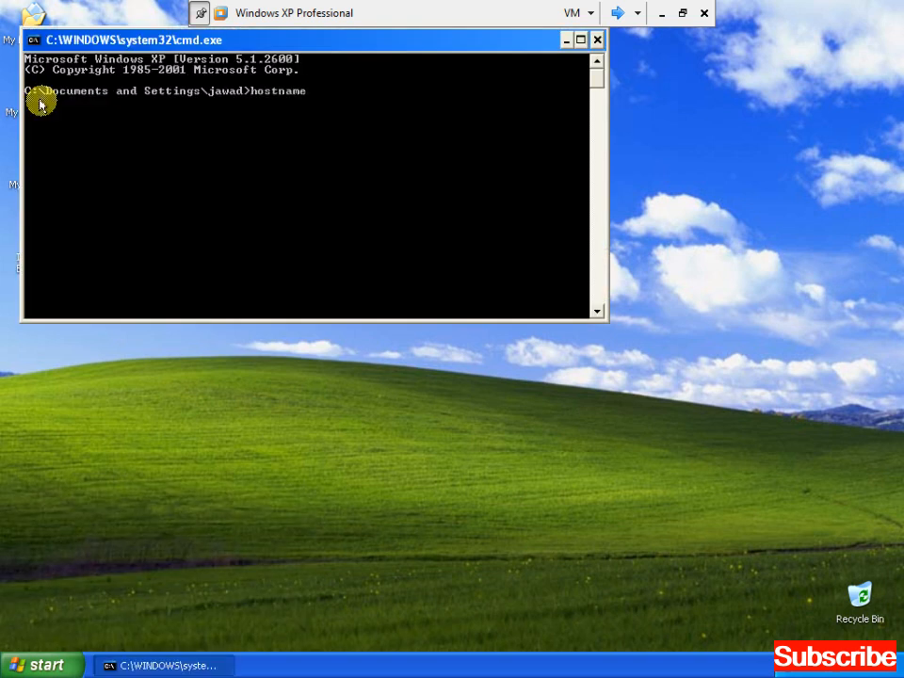
key("Return")
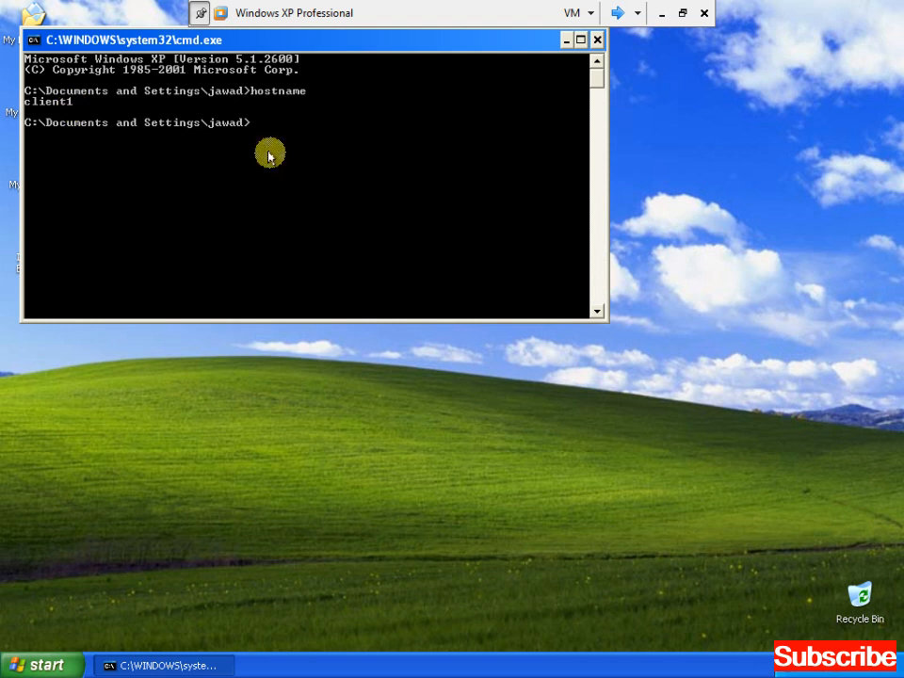
type("exit")
key("Return")
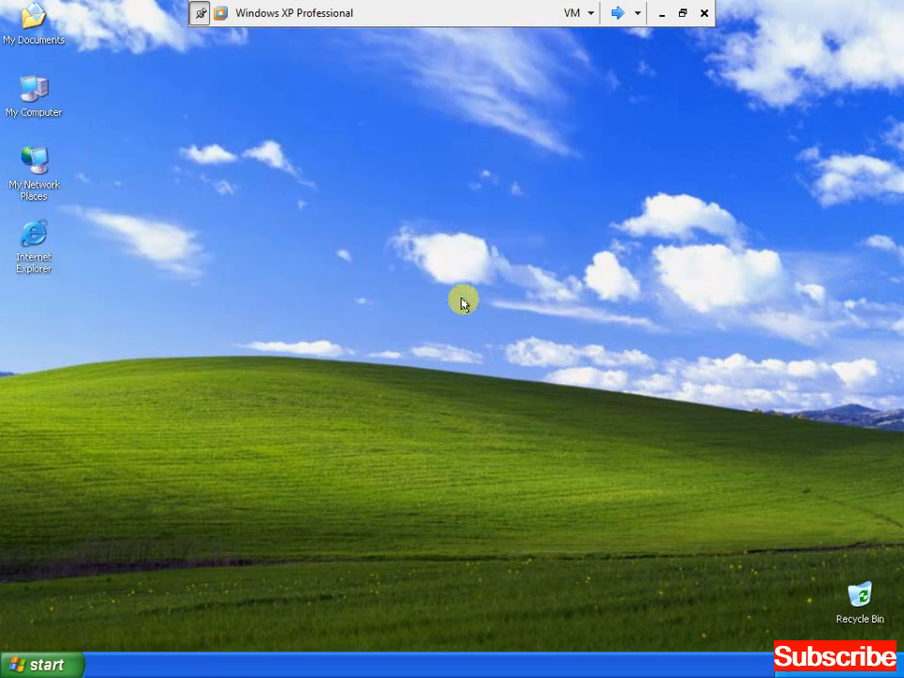
left_click(622, 15)
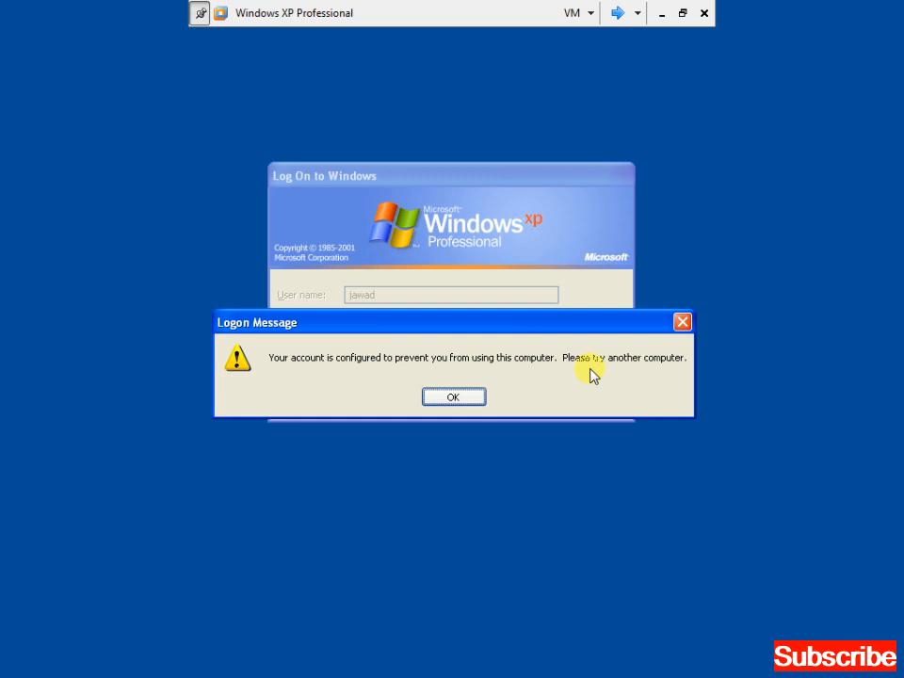
Dismiss the logon refusal message and cancel the logon attempt.
left_click(464, 397)
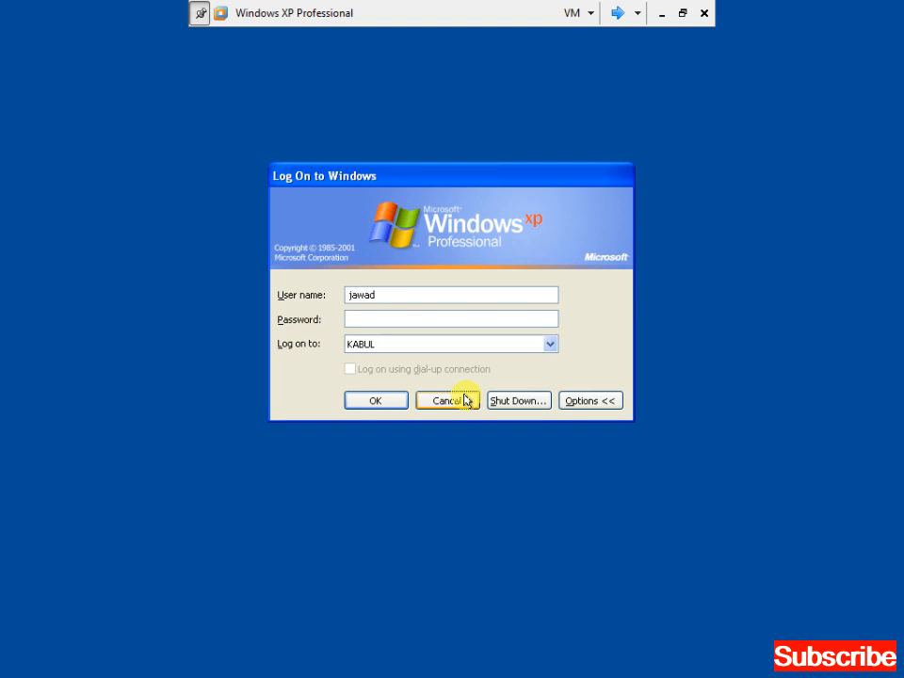
left_click(465, 399)
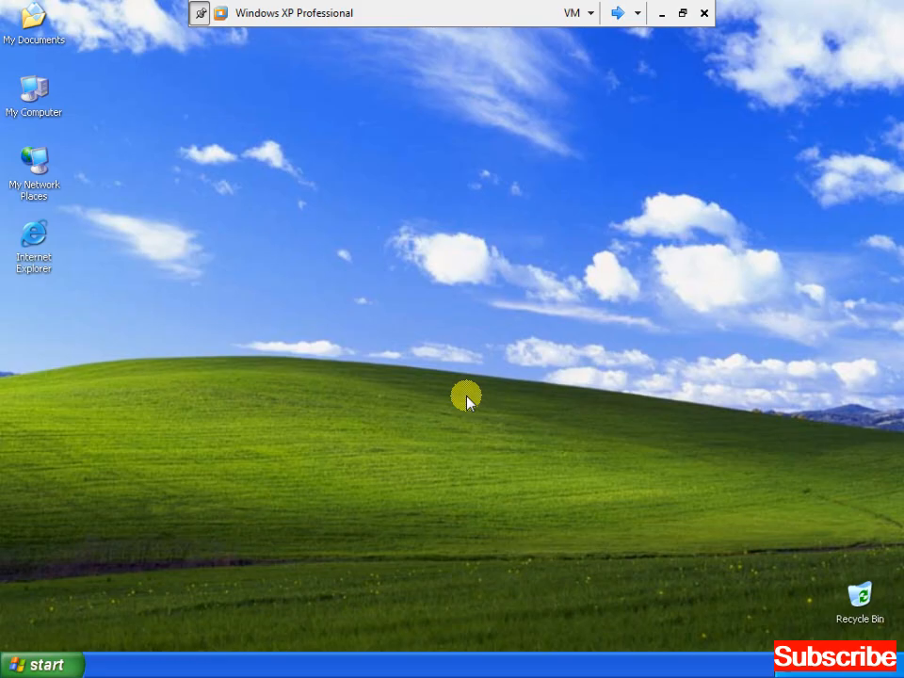
key("super")
left_click(467, 397)
Log the user off the XP client through Start > Shut Down > Log off.
key("super")
key("Up")
key("Return")
key("Up")
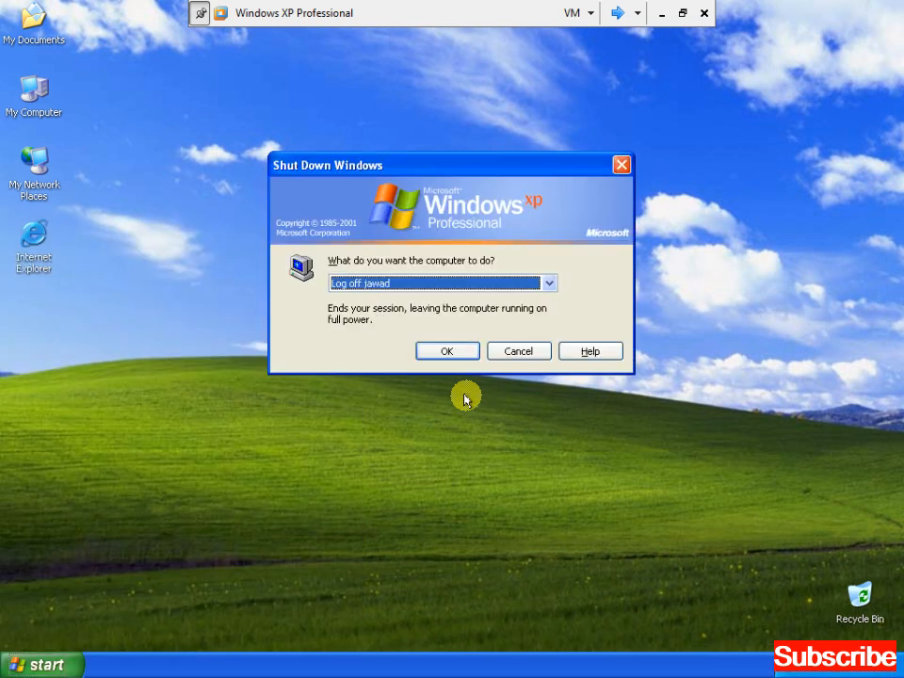
key("Return")
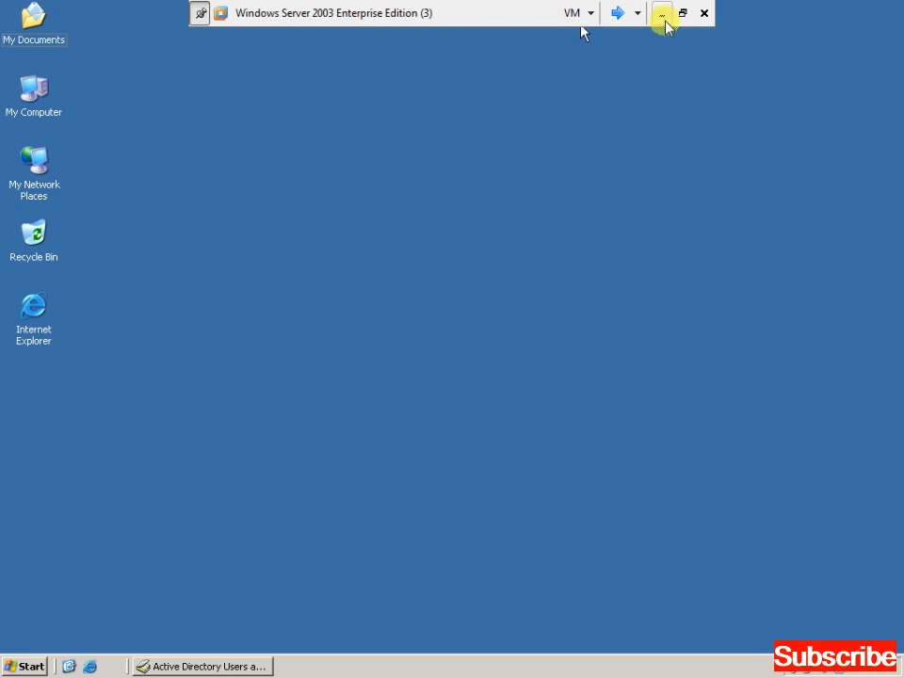
left_click(663, 13)
left_click(814, 662)
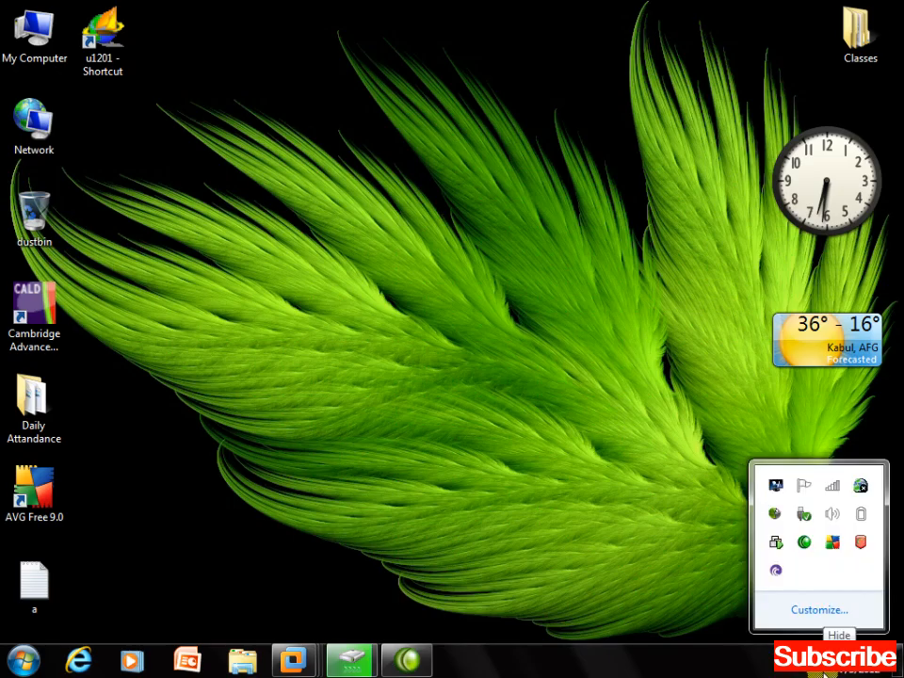
right_click(802, 544)
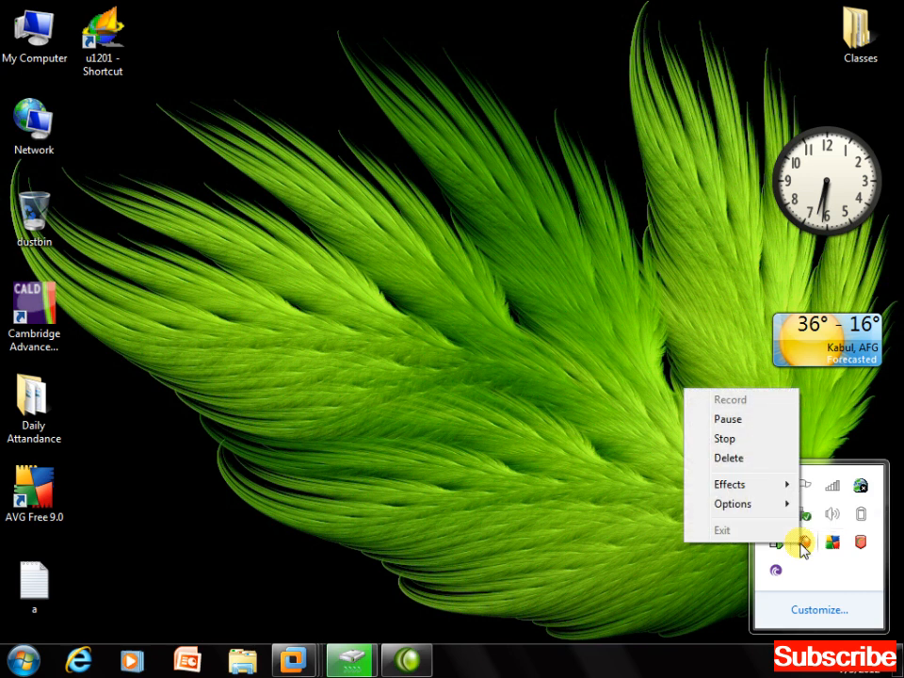
left_click(740, 421)
mouse_move(294, 664)
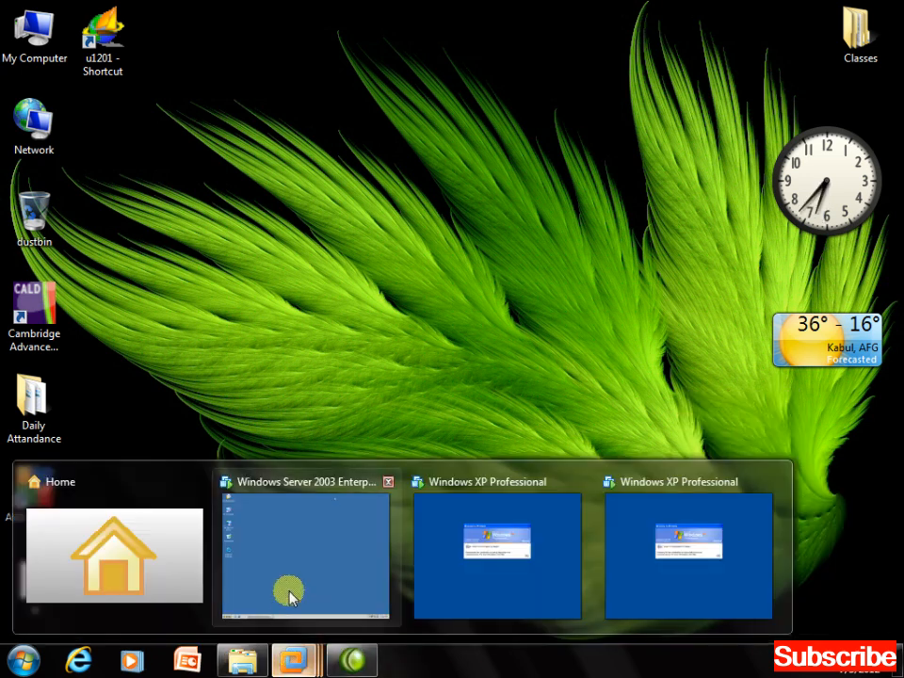
left_click(270, 573)
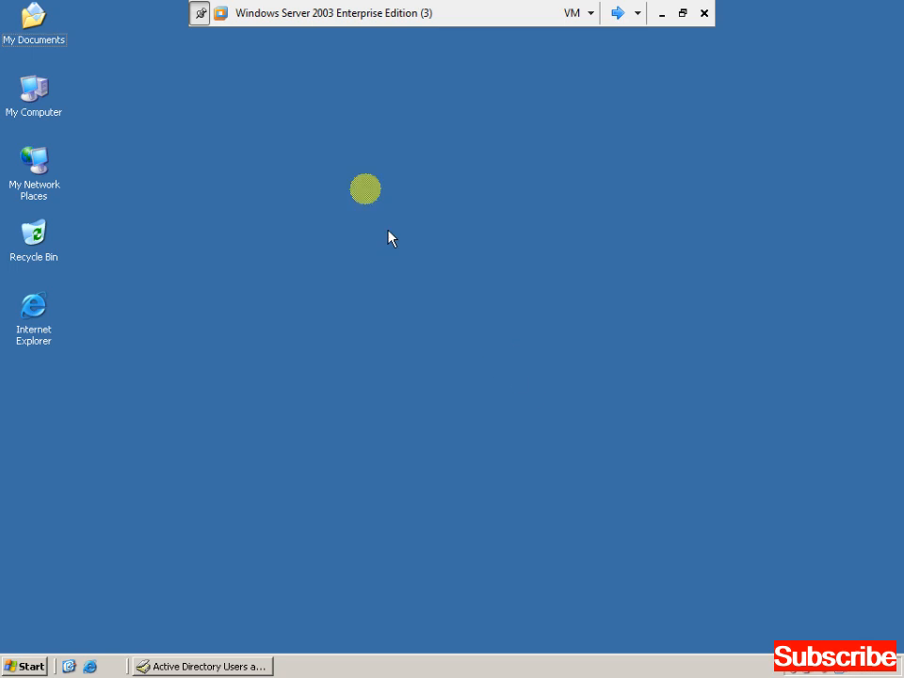
right_click(367, 143)
left_click(388, 164)
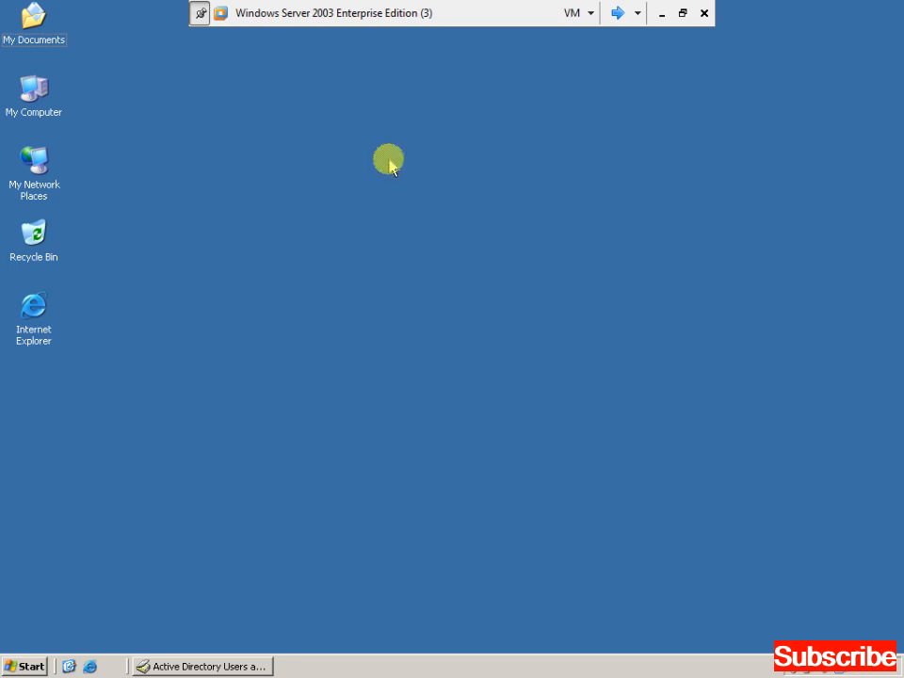
right_click(389, 158)
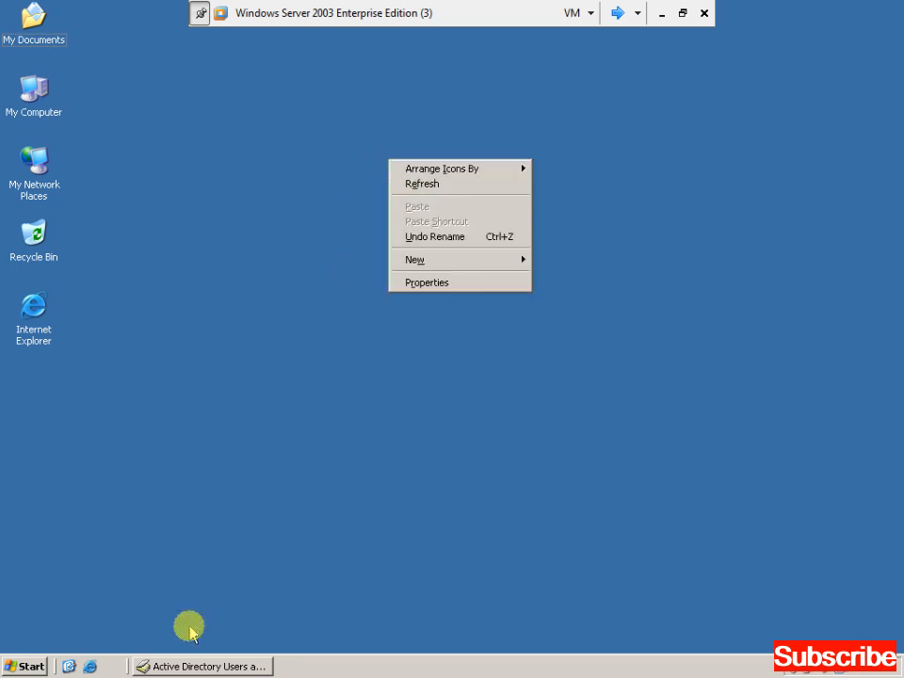
left_click(420, 182)
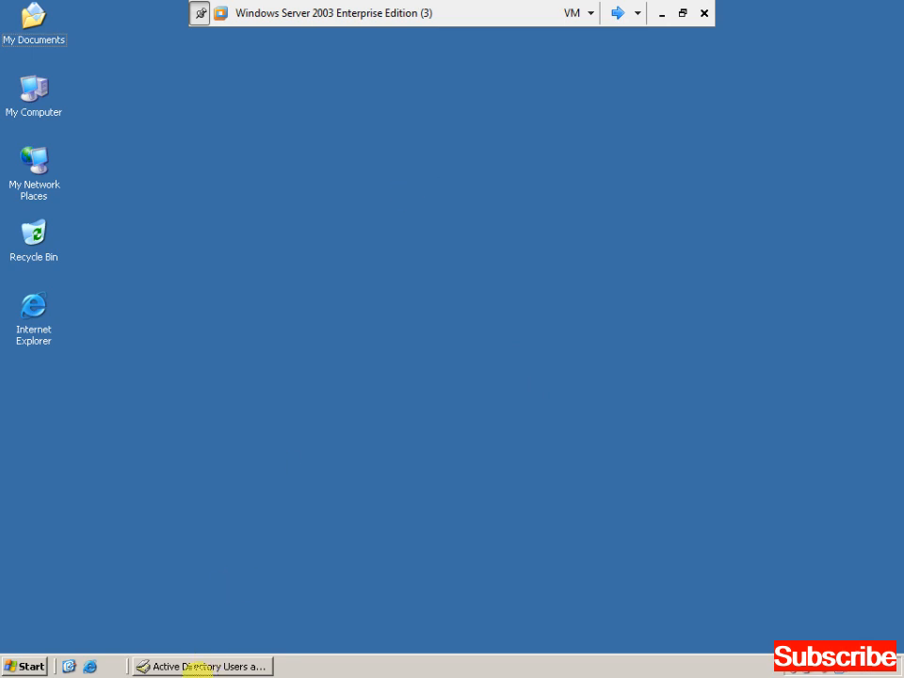
Start a new user in the Users container, entering the user's name and logon name.
left_click(198, 667)
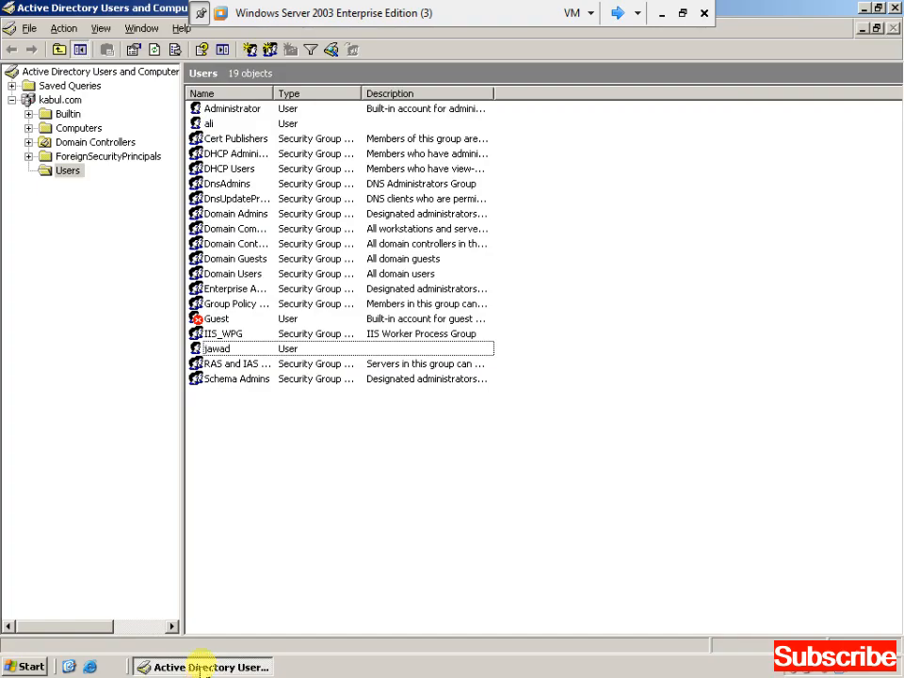
right_click(594, 212)
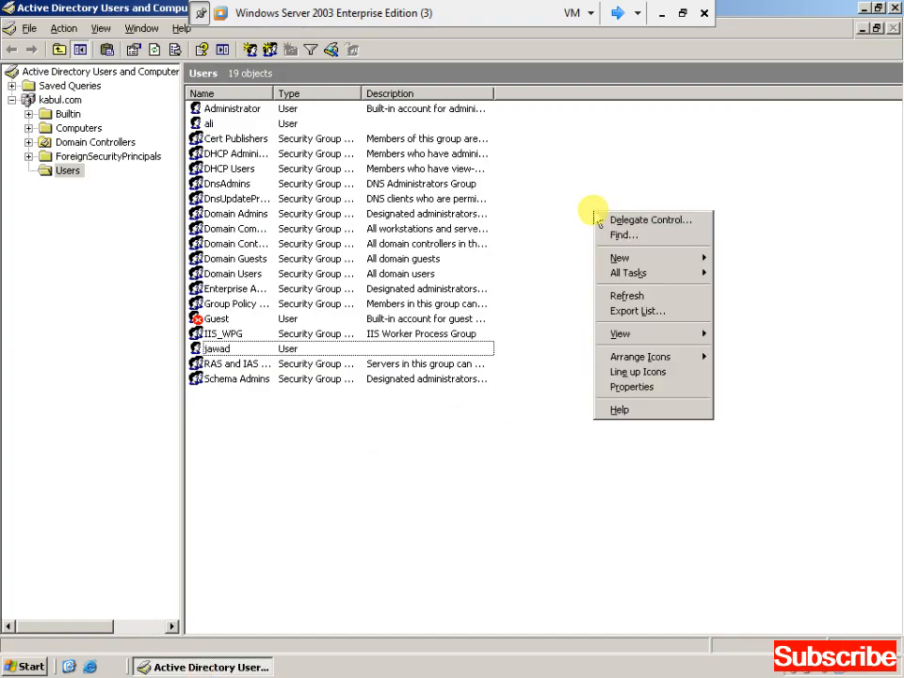
key("Down")
key("Down")
key("Down")
key("Right")
key("Down")
key("Down")
key("Down")
key("Down")
key("Down")
key("Down")
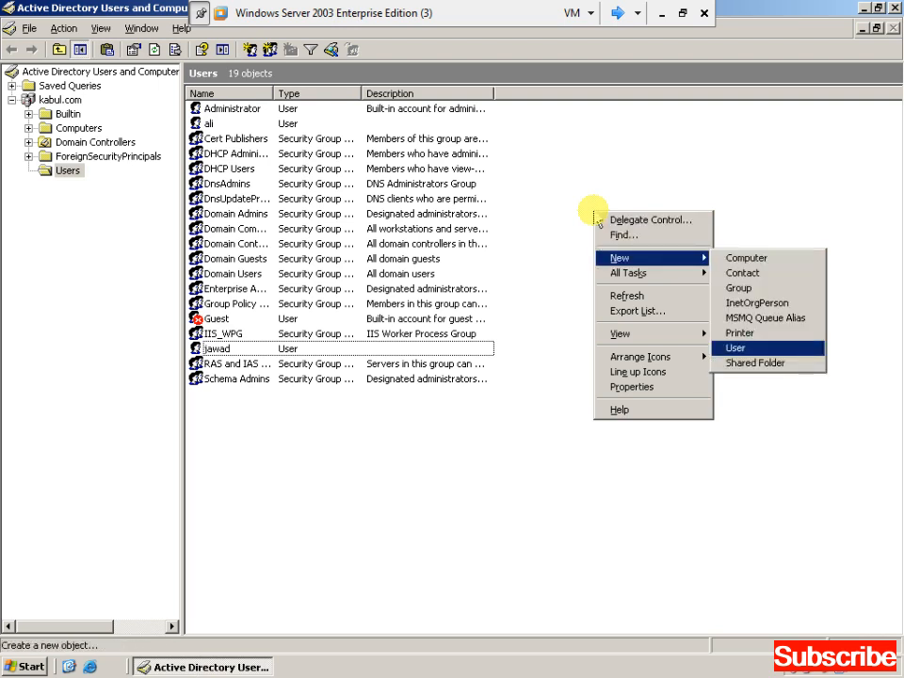
key("Return")
type("haris")
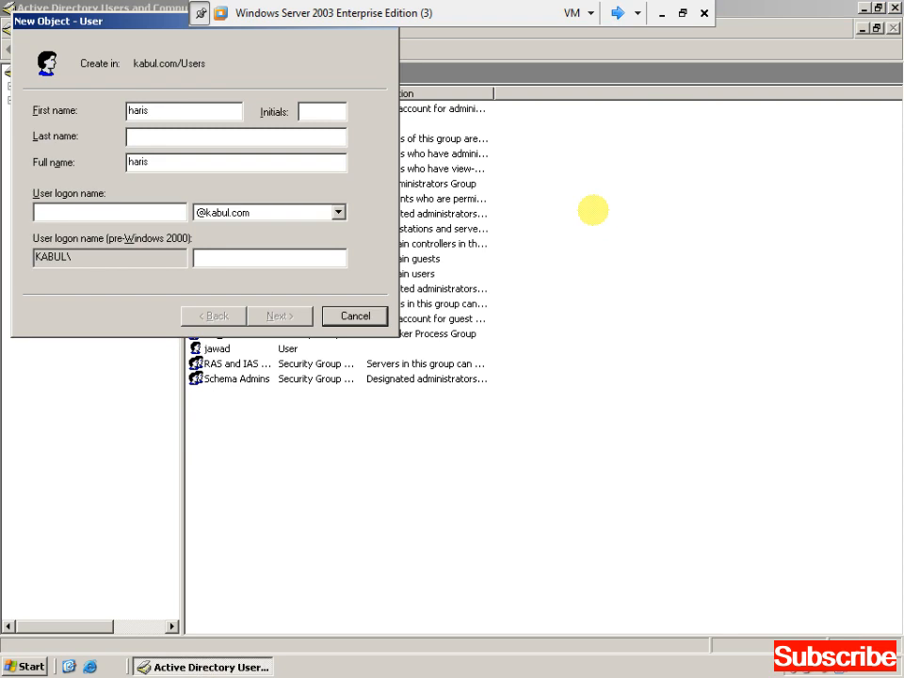
left_click(145, 211)
type("haris")
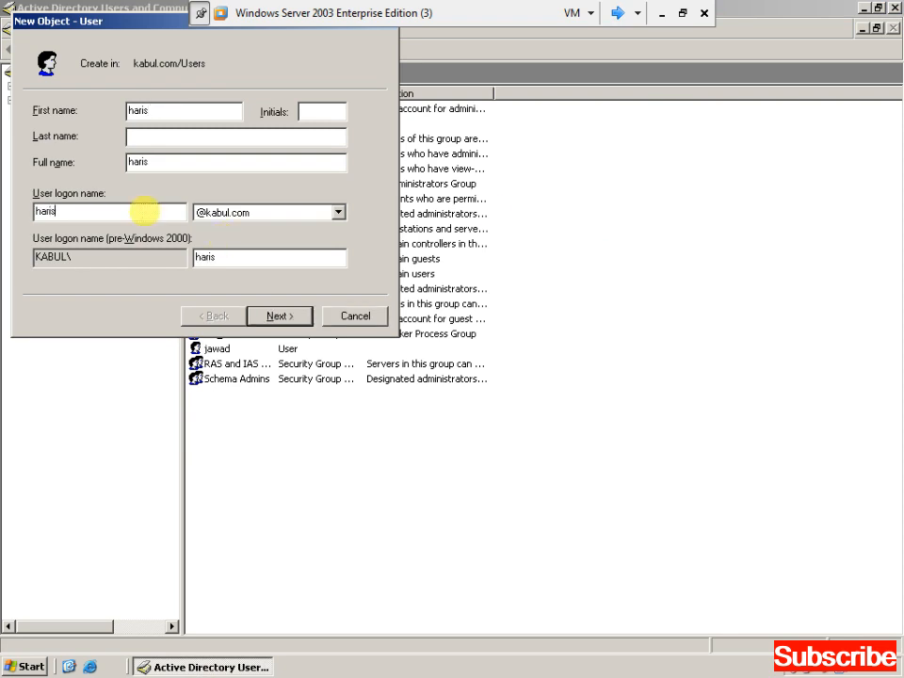
key("Return")
Set the account password without forcing a change at next logon, finish, and close the console.
type("1234567")
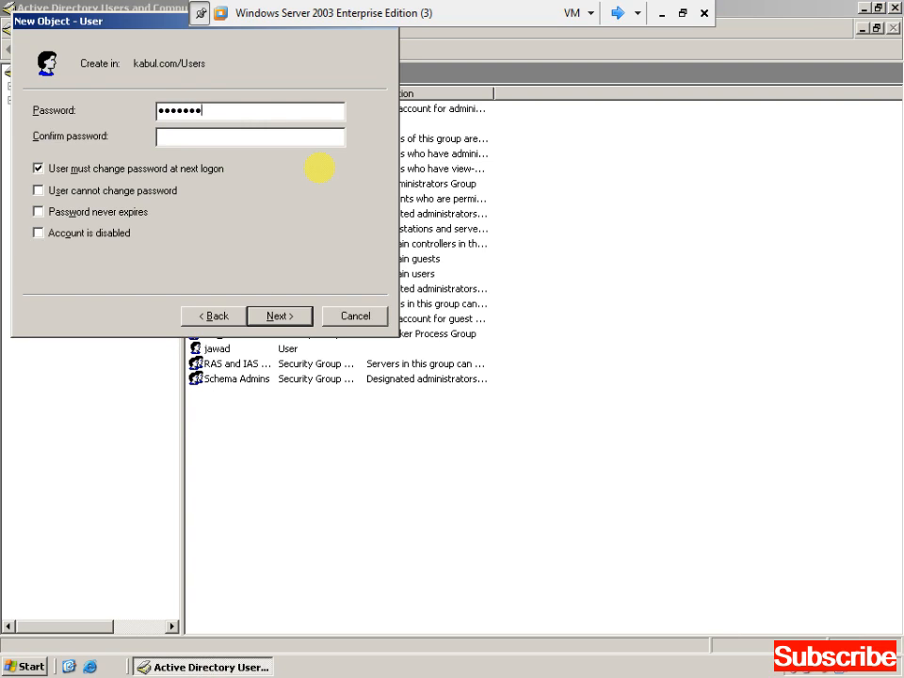
type("1234567")
key("Tab")
key("space")
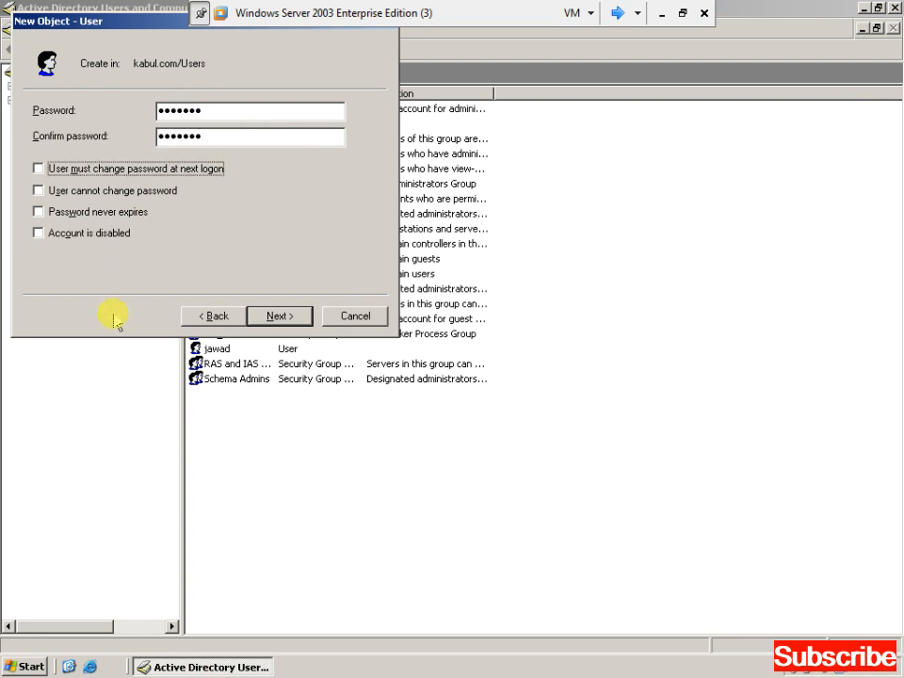
left_click(280, 317)
left_click(283, 317)
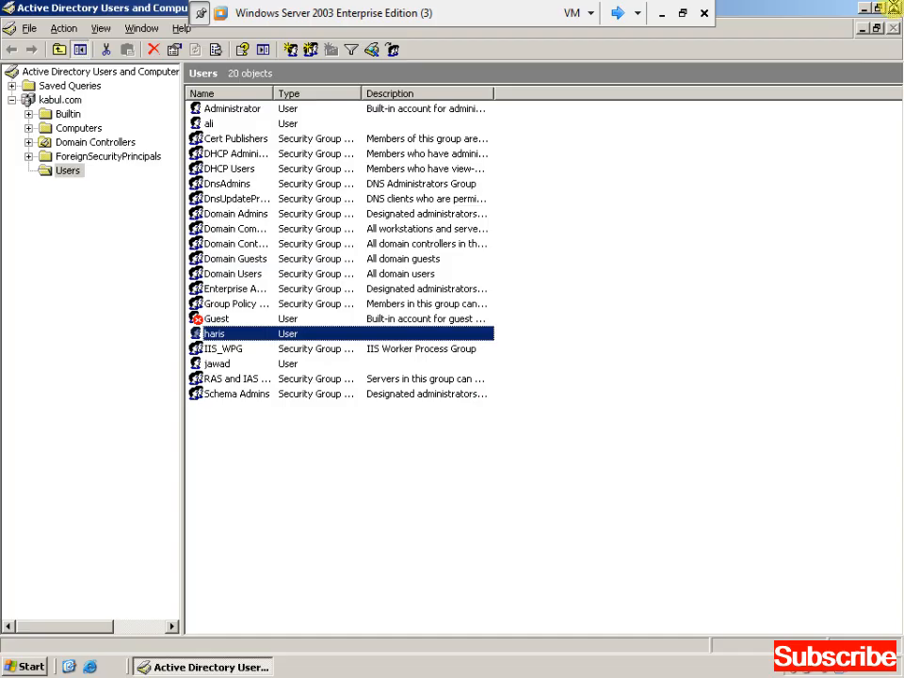
left_click(895, 7)
left_click(34, 102)
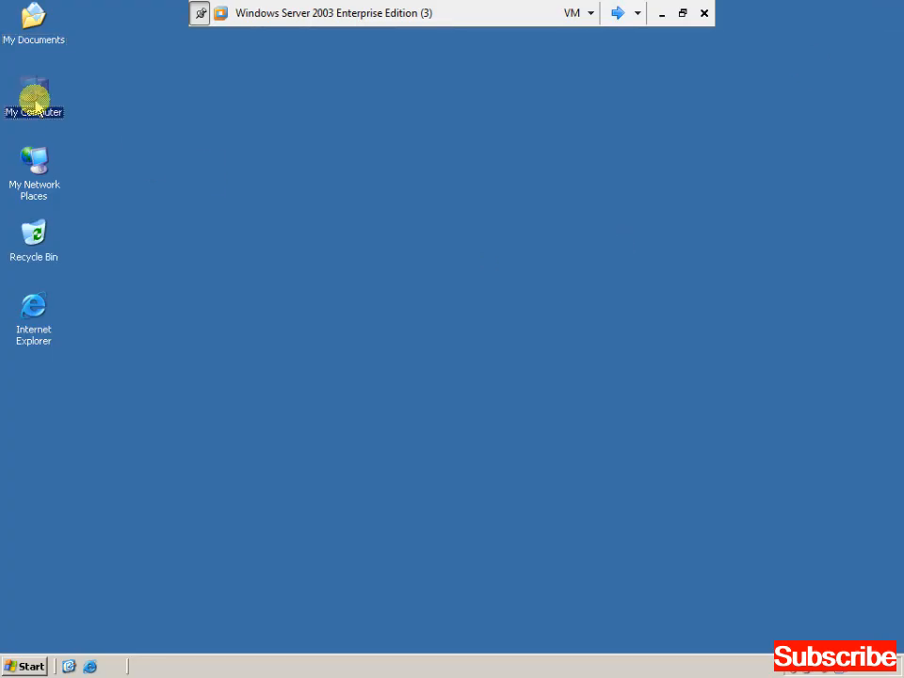
Create a new folder named abc on the C: drive.
double_click(35, 104)
double_click(71, 139)
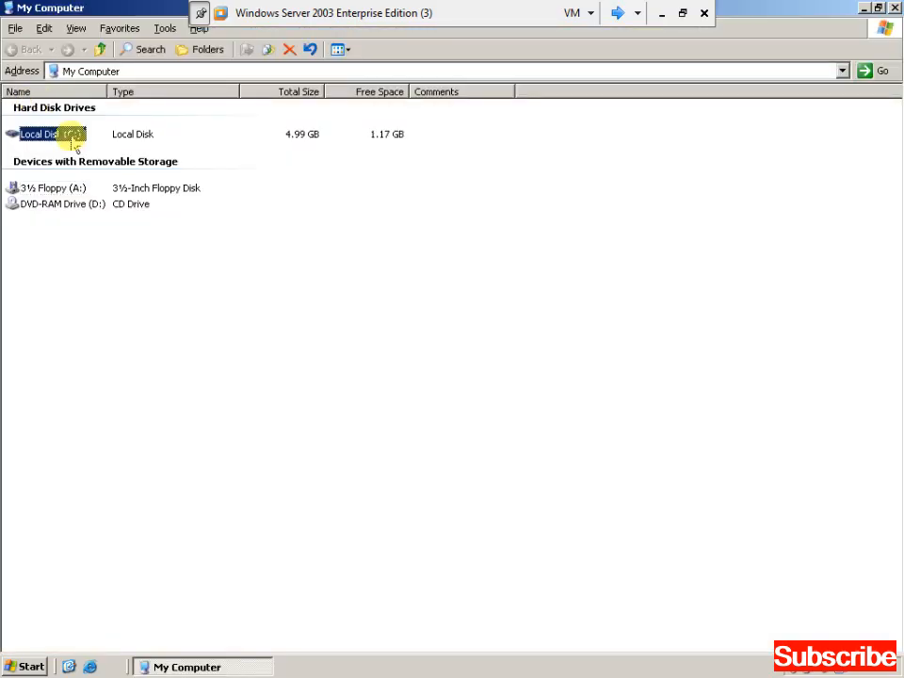
right_click(359, 259)
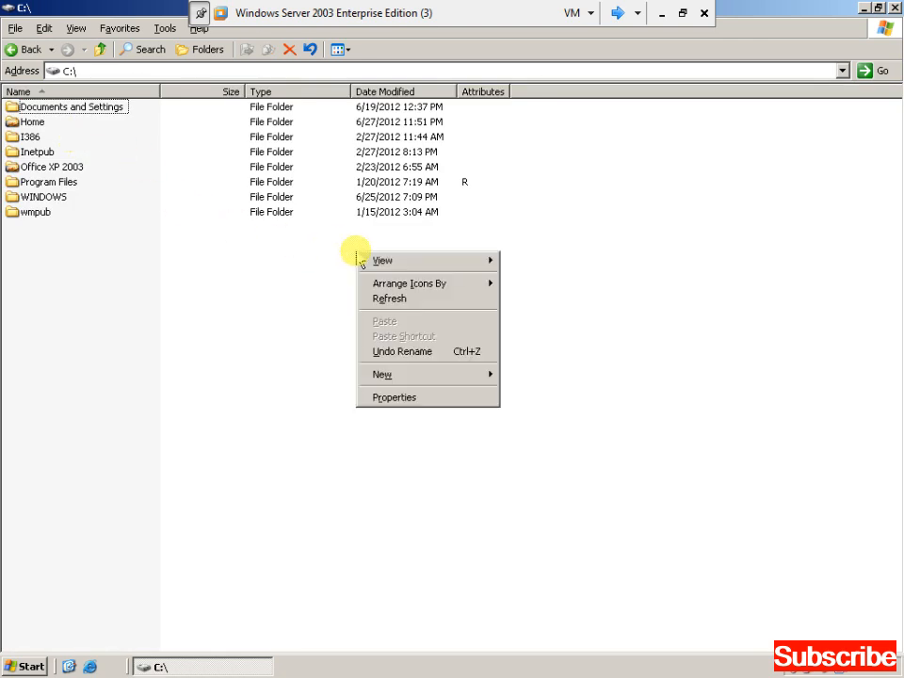
key("w")
type("fab")
key("Return")
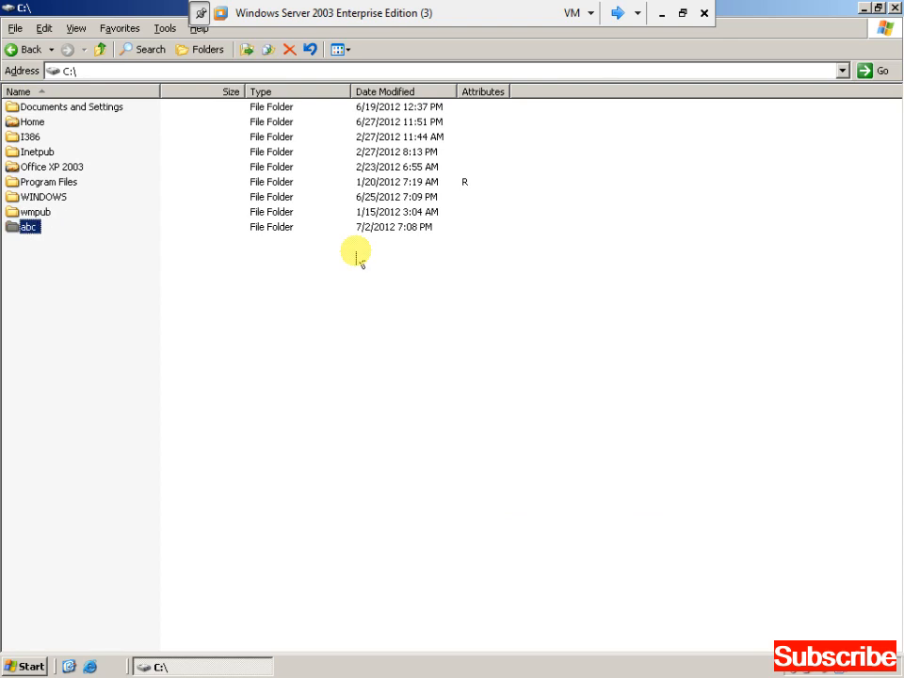
Open the Properties dialog of the abc folder.
key("shift+F10")
key("Up")
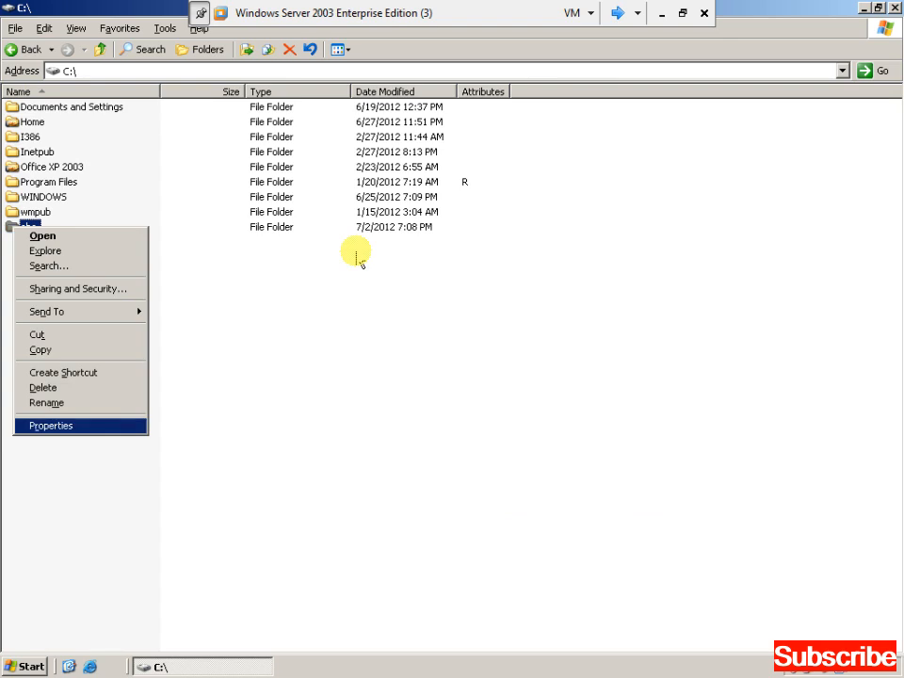
key("Return")
left_click_drag(237, 238, 560, 151)
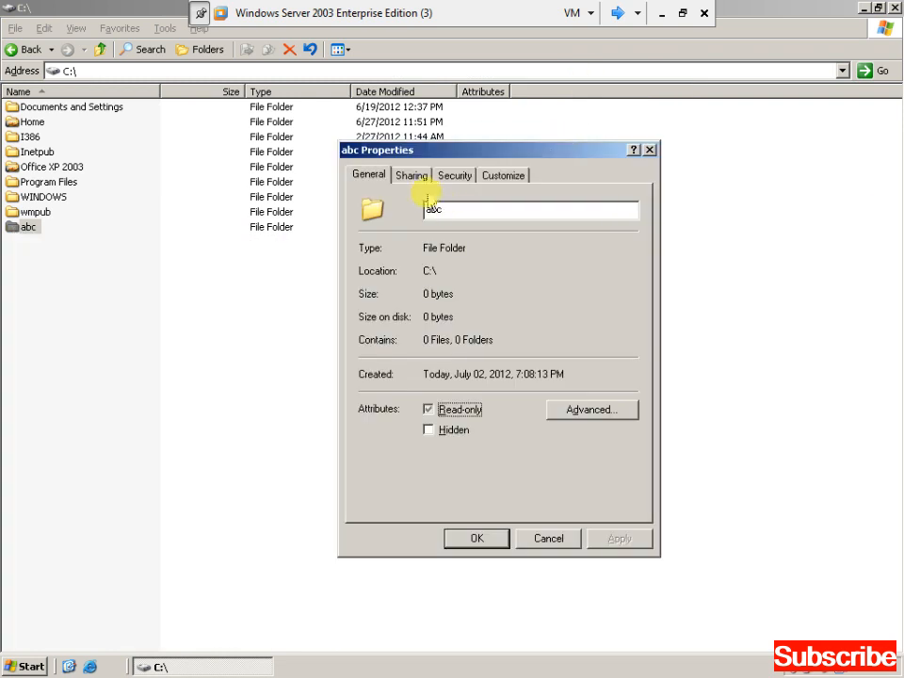
Turn on sharing for abc and remove Everyone from the share permissions.
left_click(415, 181)
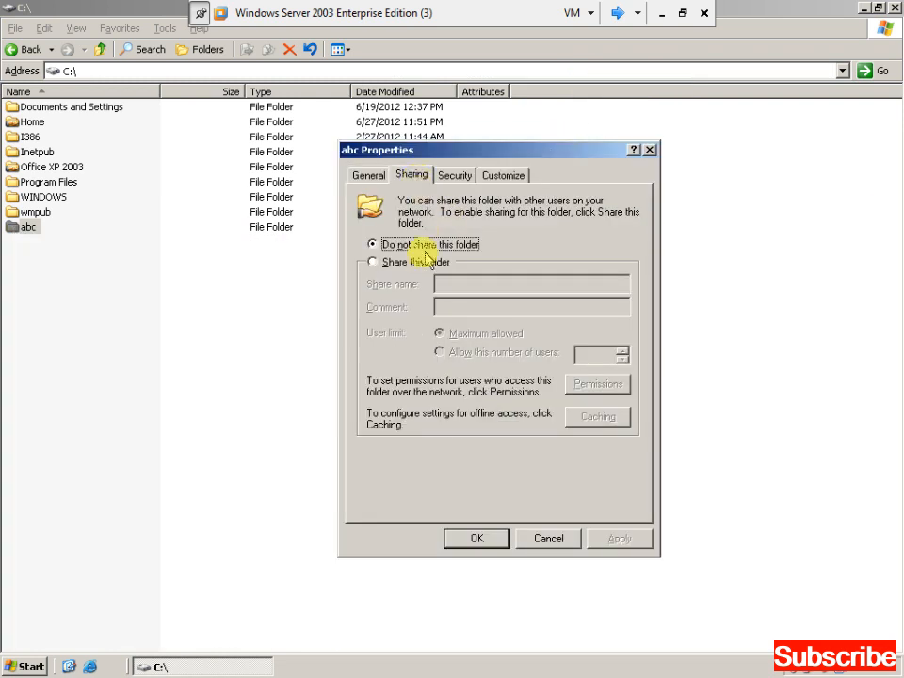
left_click(403, 264)
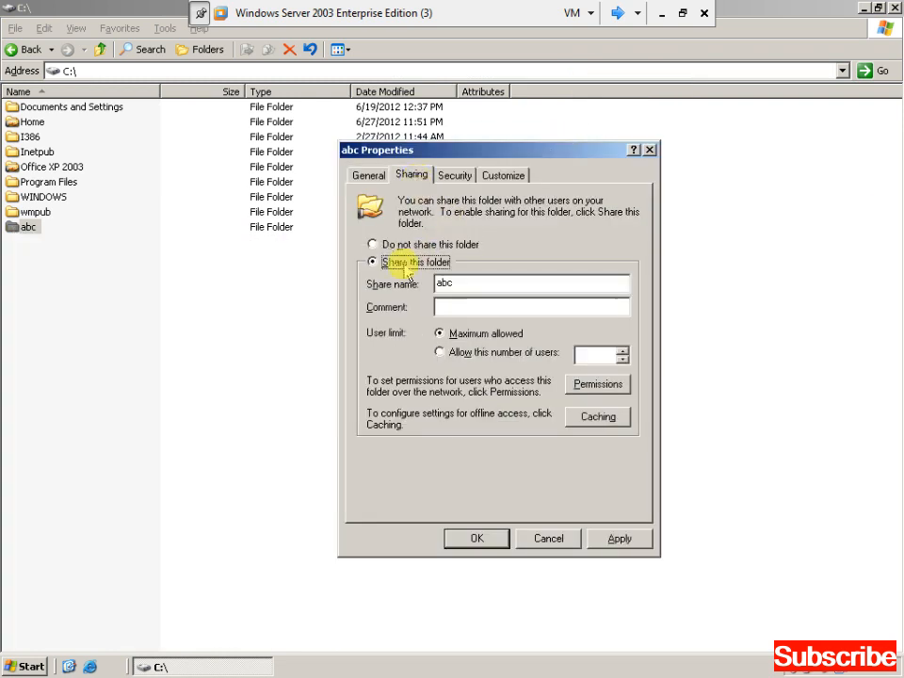
left_click(597, 387)
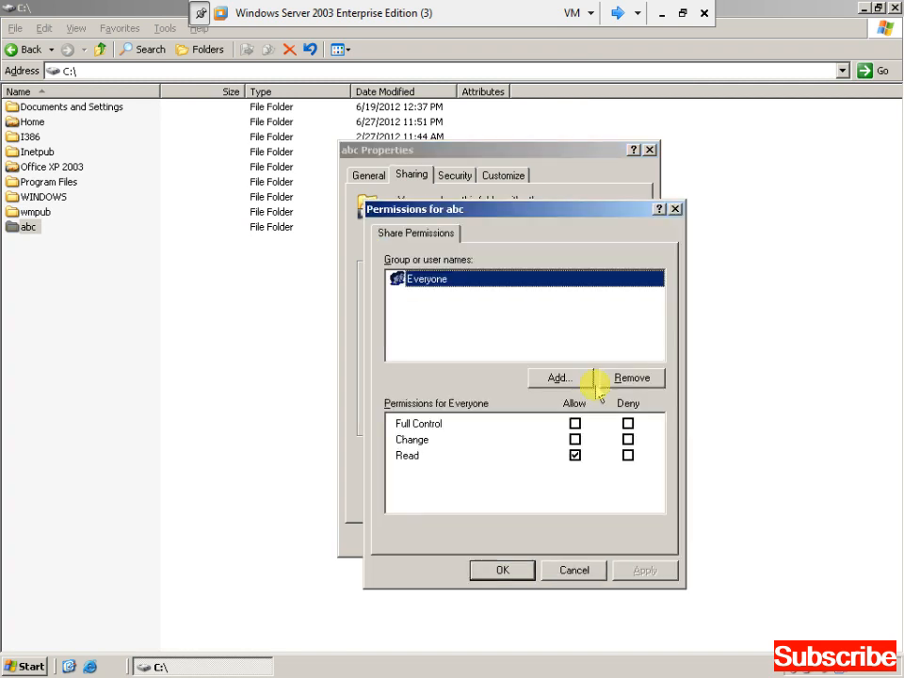
left_click(625, 379)
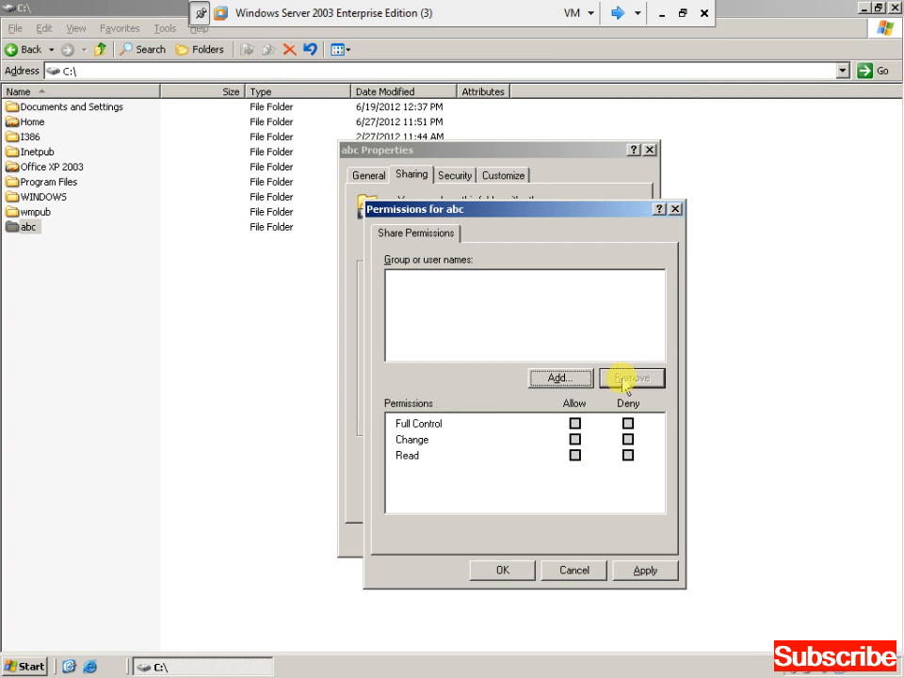
Add the domain user to the share permissions with Full Control.
left_click(562, 378)
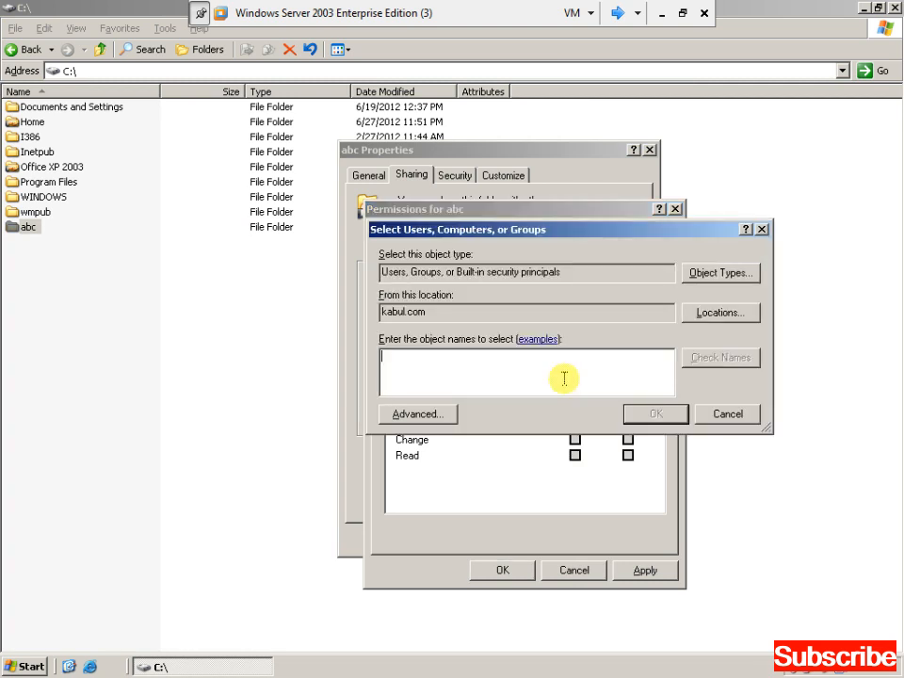
left_click(440, 414)
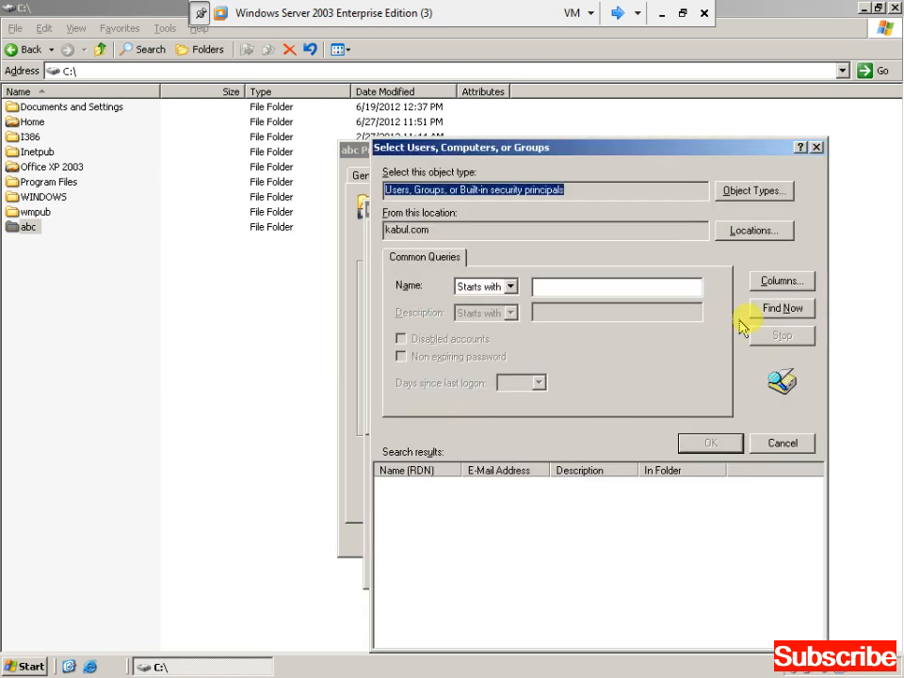
left_click(768, 308)
left_click(442, 561)
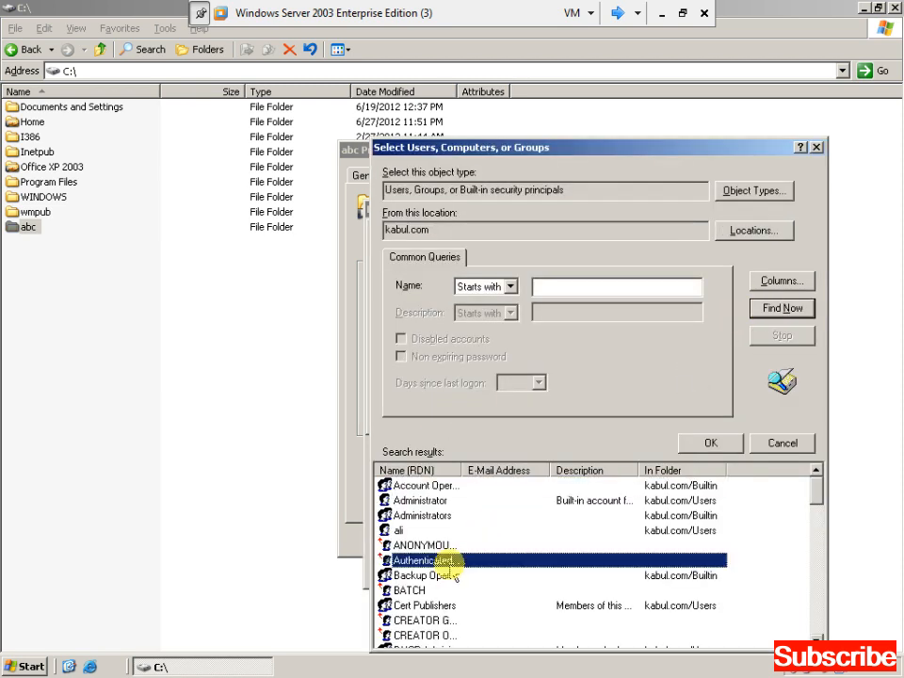
key("h")
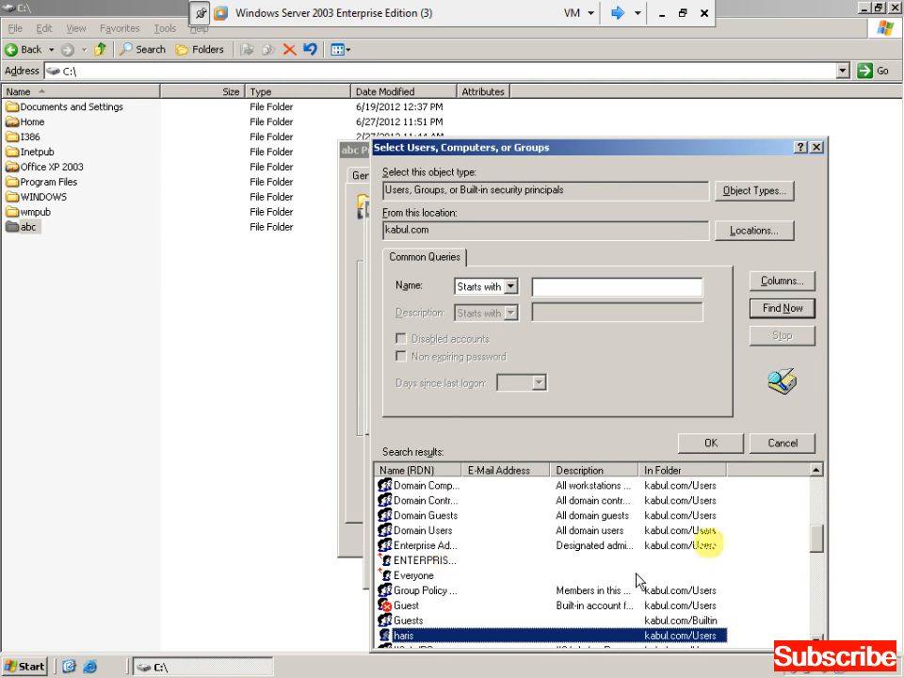
left_click(716, 445)
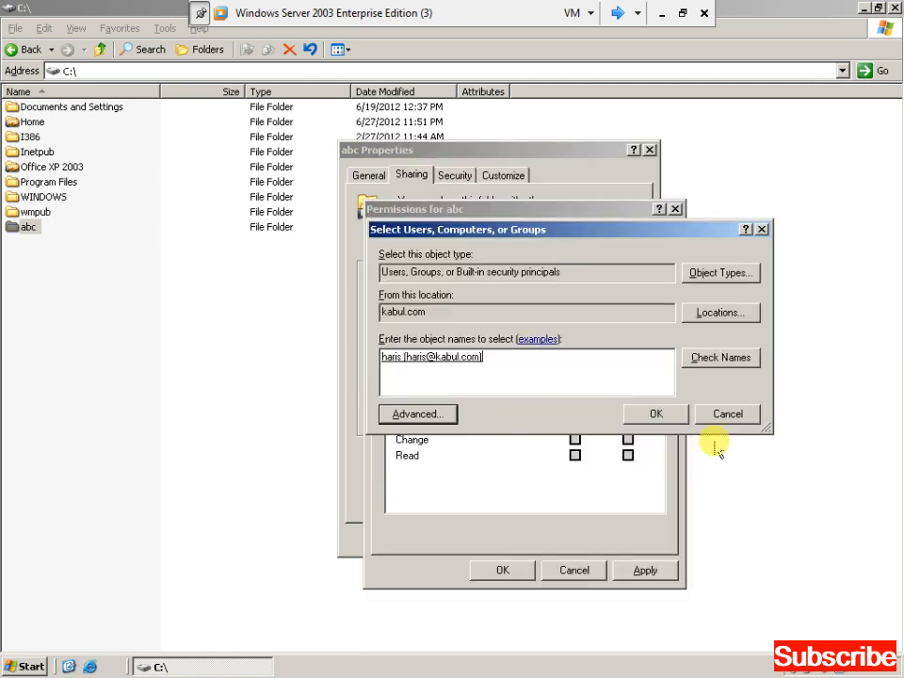
left_click(643, 416)
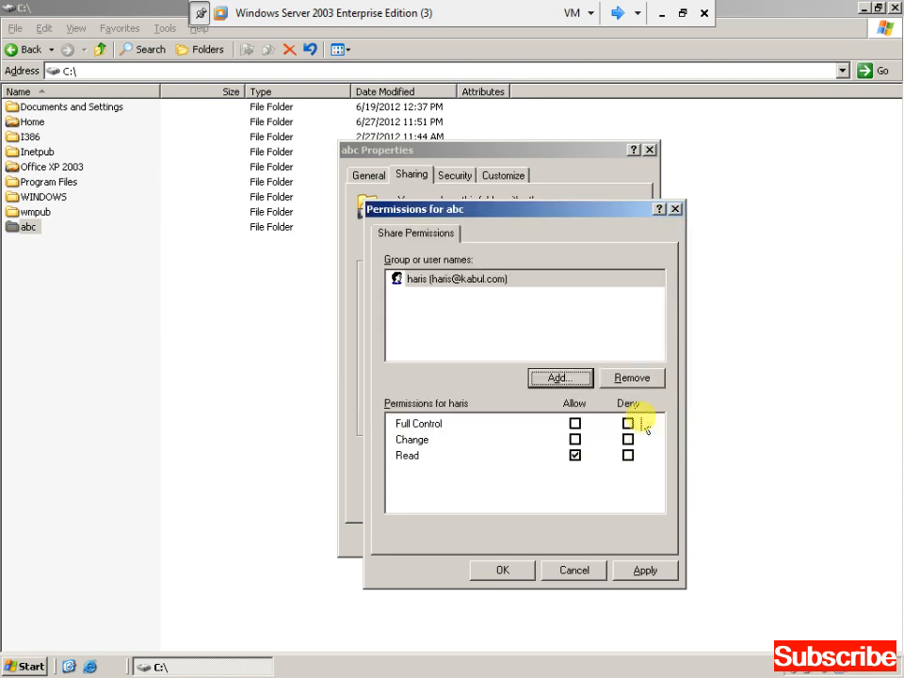
left_click(576, 424)
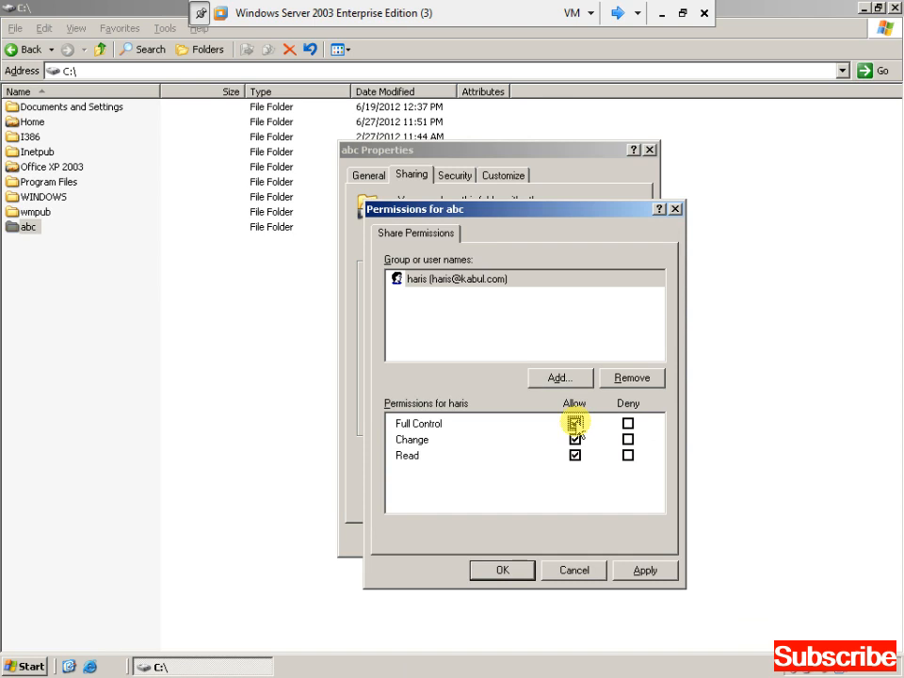
left_click(646, 570)
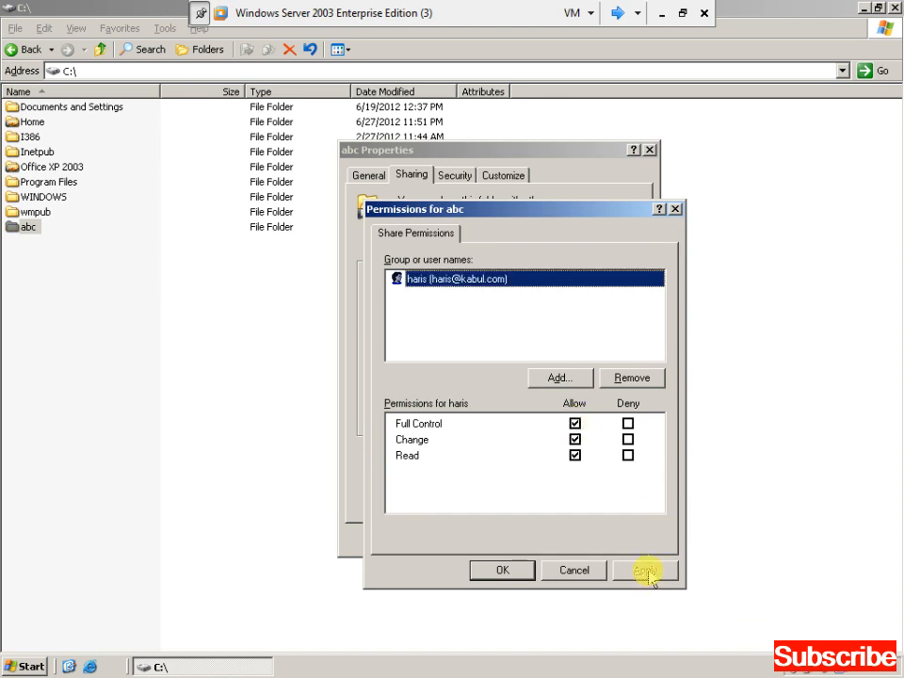
Add the Administrator account to the share permissions with Full Control.
left_click(563, 379)
left_click(444, 412)
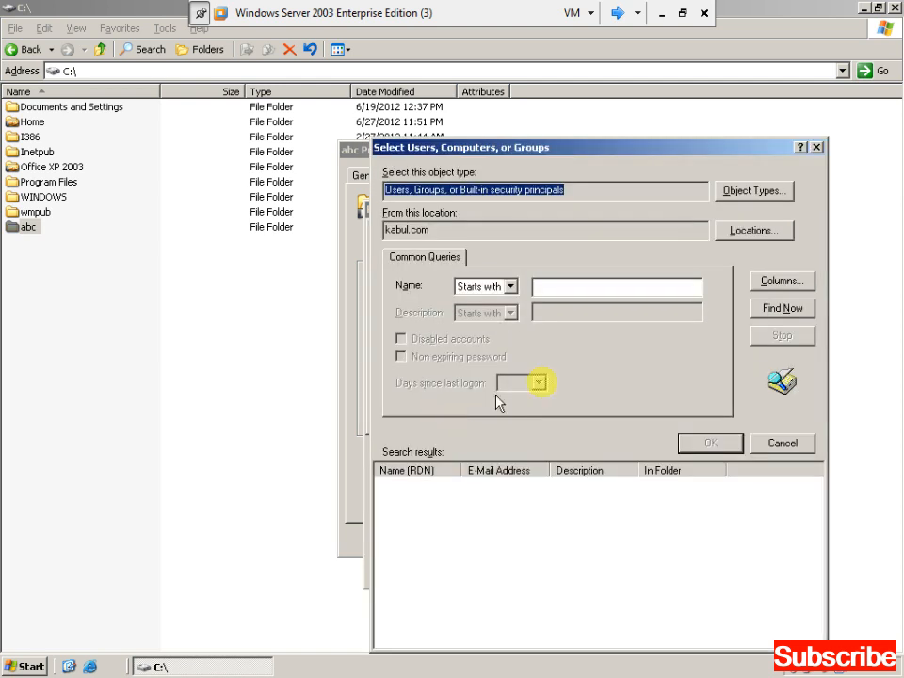
left_click(764, 312)
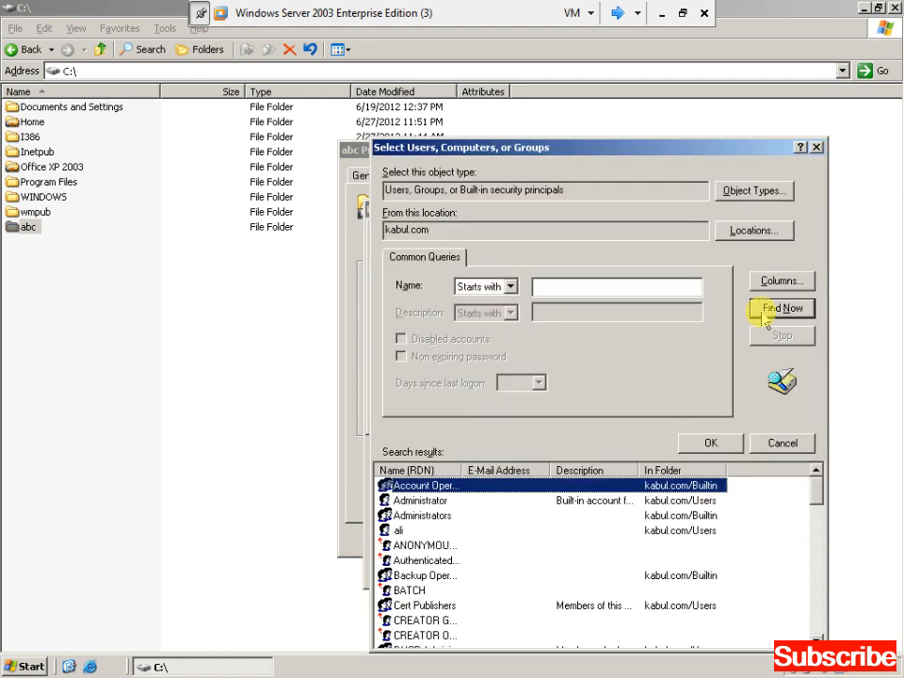
key("Down")
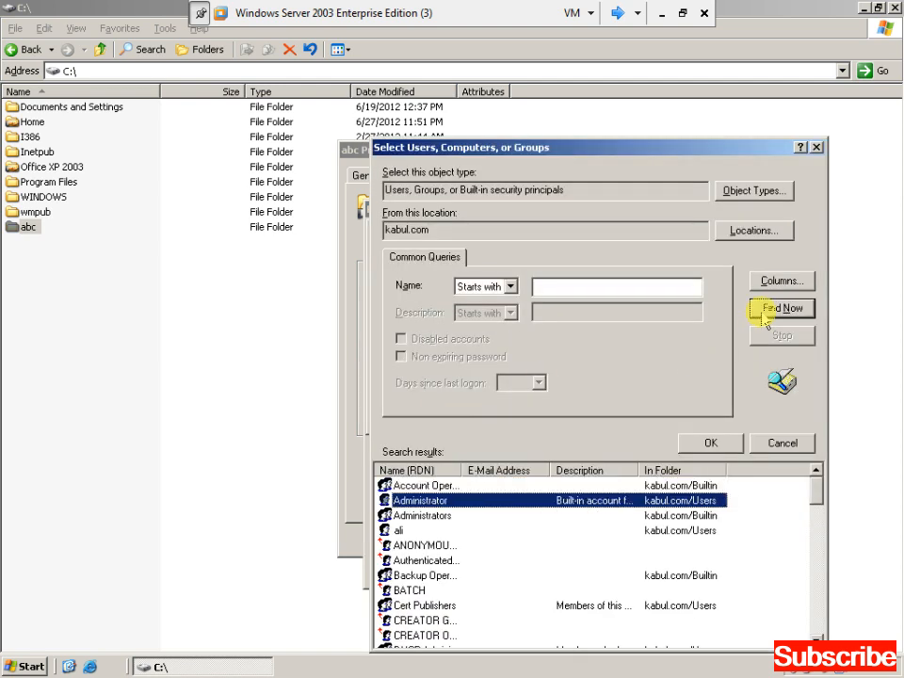
left_click(441, 516)
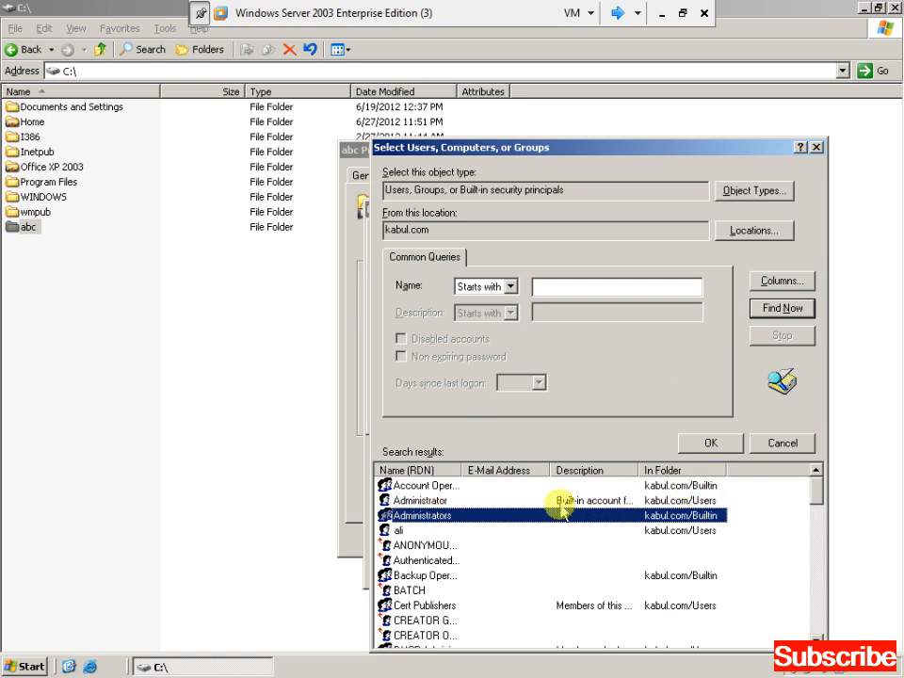
left_click(422, 501)
left_click(702, 441)
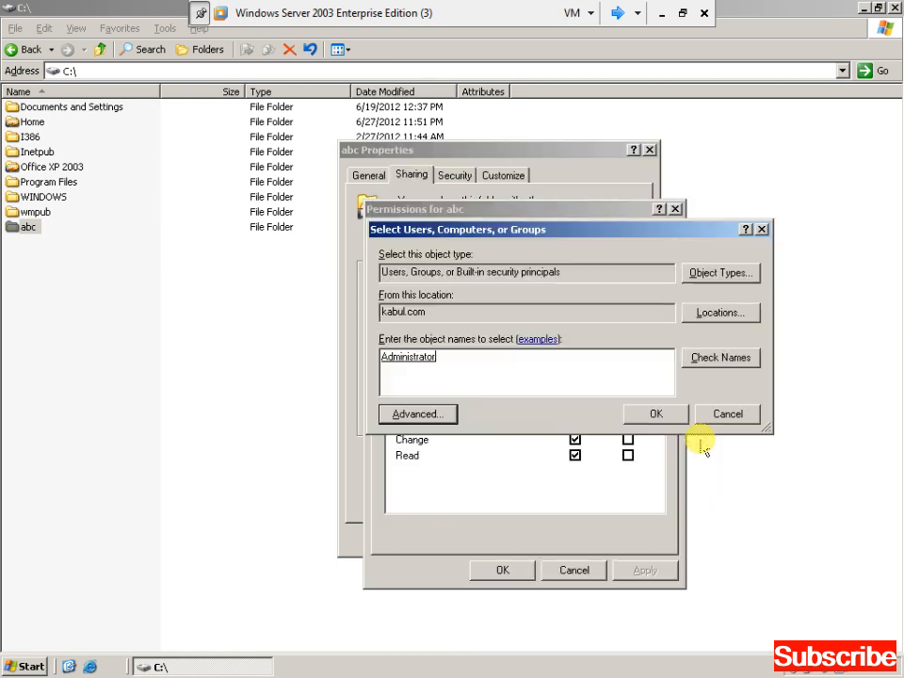
left_click(658, 420)
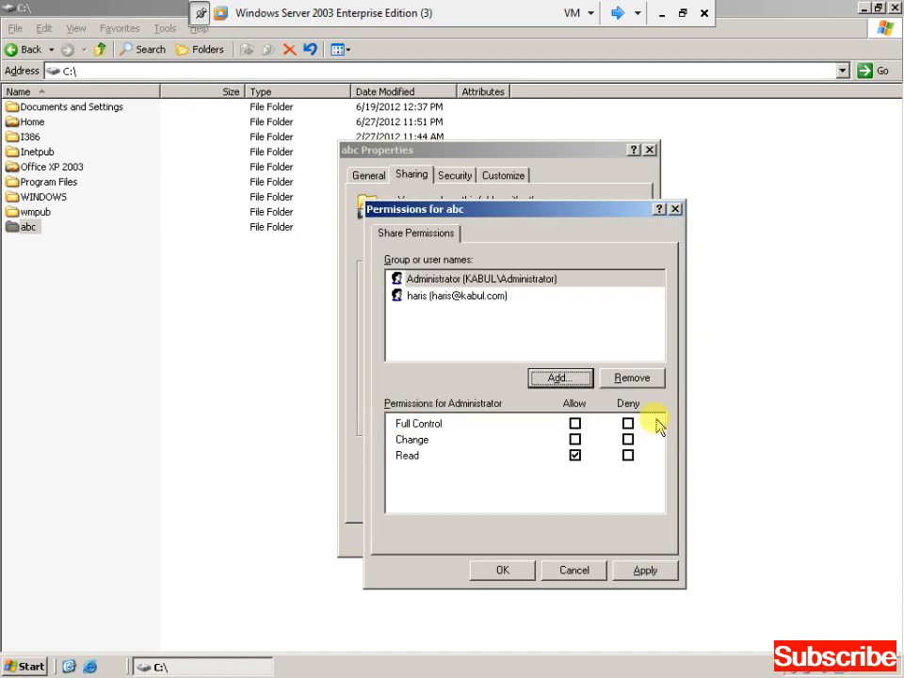
left_click(574, 424)
left_click(645, 569)
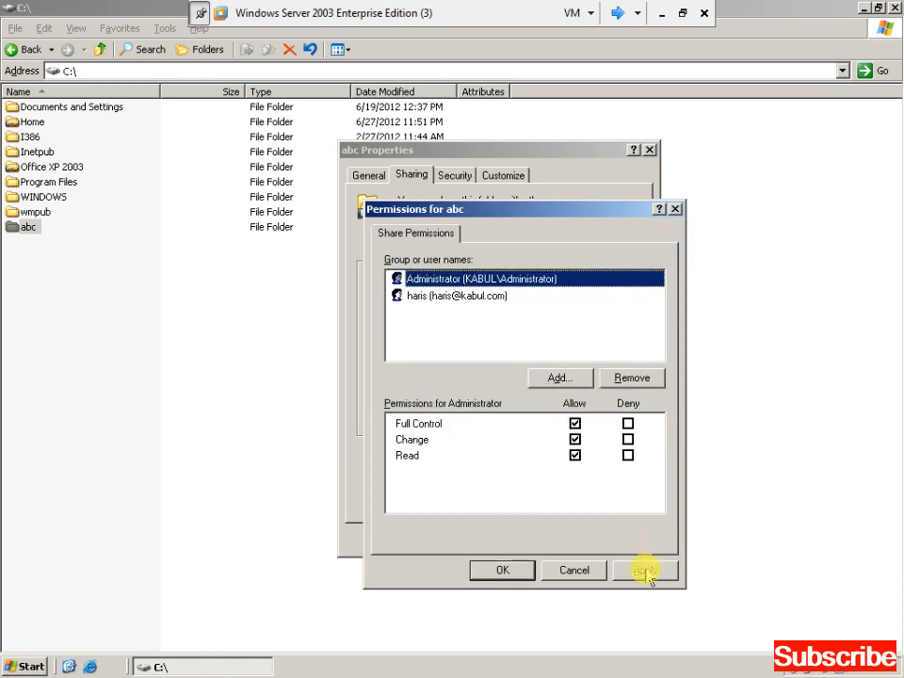
Close the permissions and Properties dialogs, keeping the abc share settings.
left_click(528, 574)
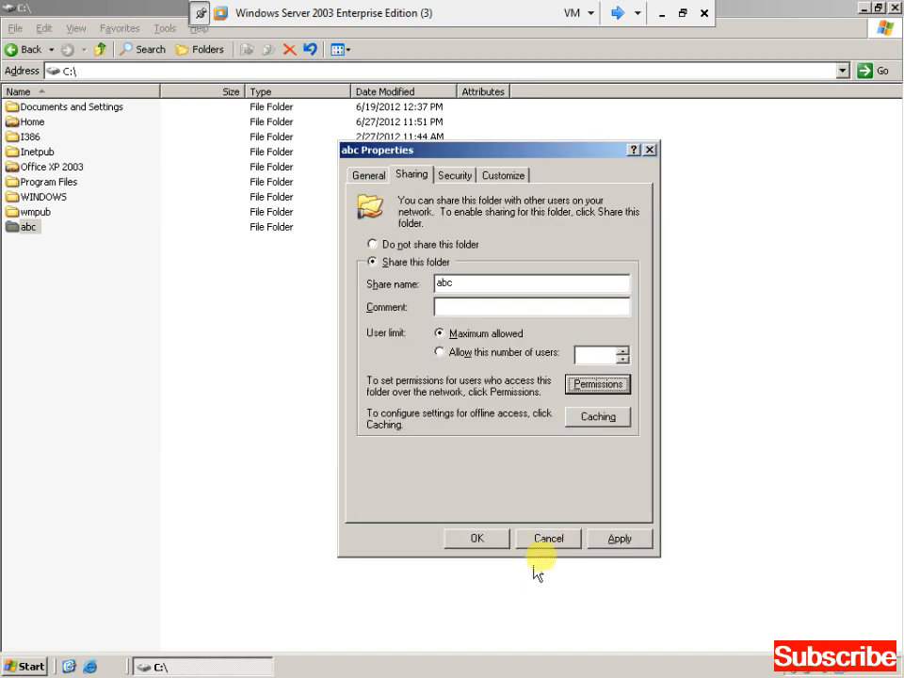
left_click(622, 537)
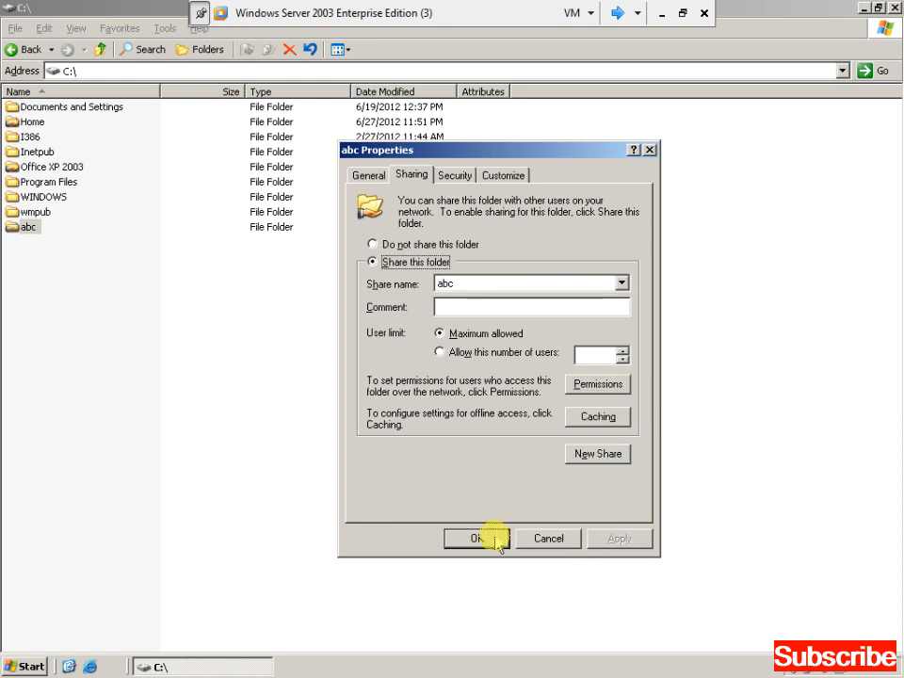
left_click(494, 538)
right_click(490, 381)
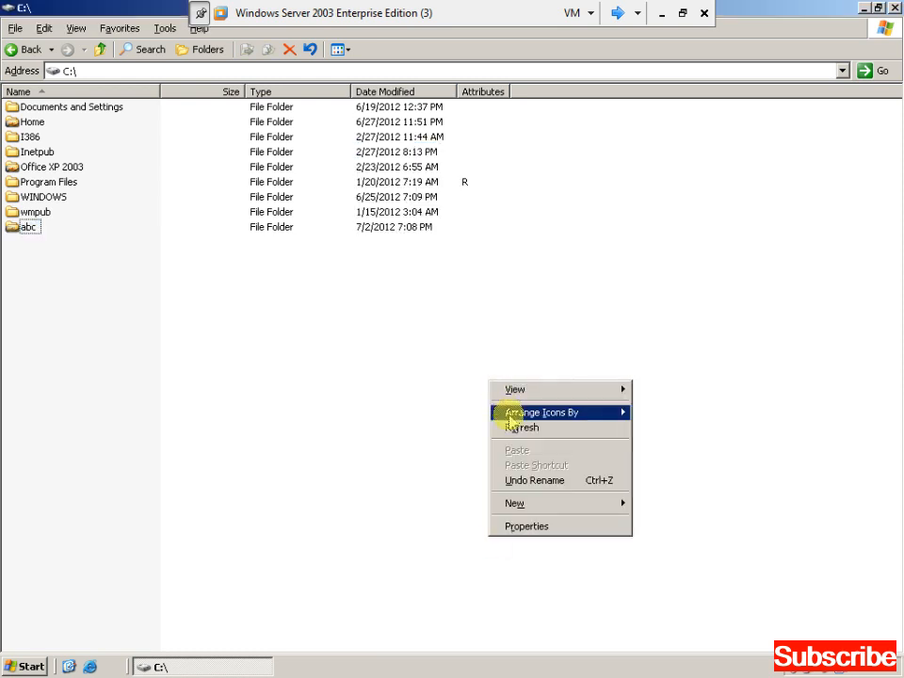
Close the C: window and launch Active Directory Users and Computers from Administrative Tools.
left_click(510, 426)
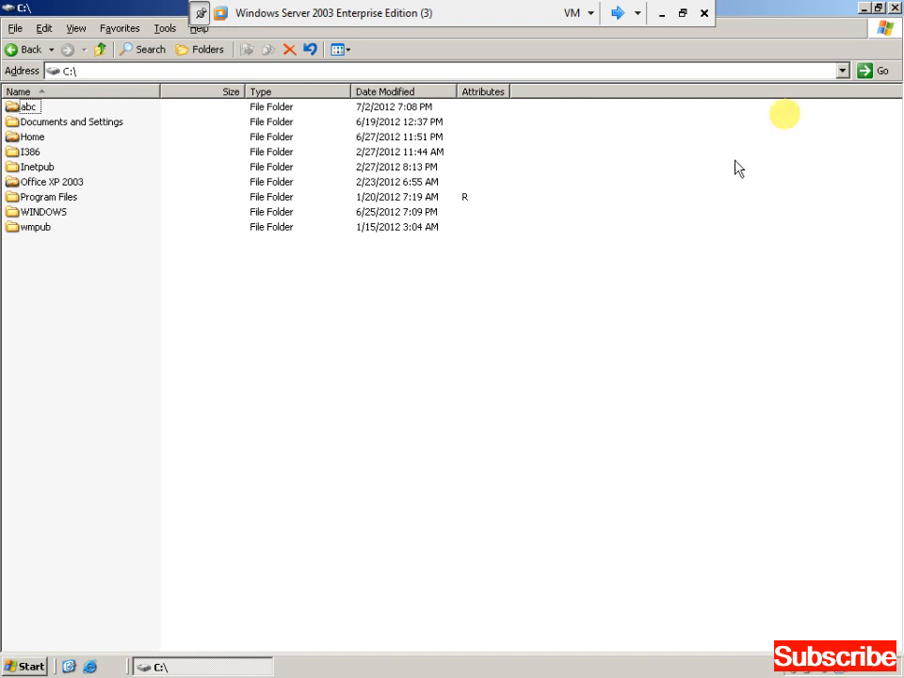
left_click(894, 7)
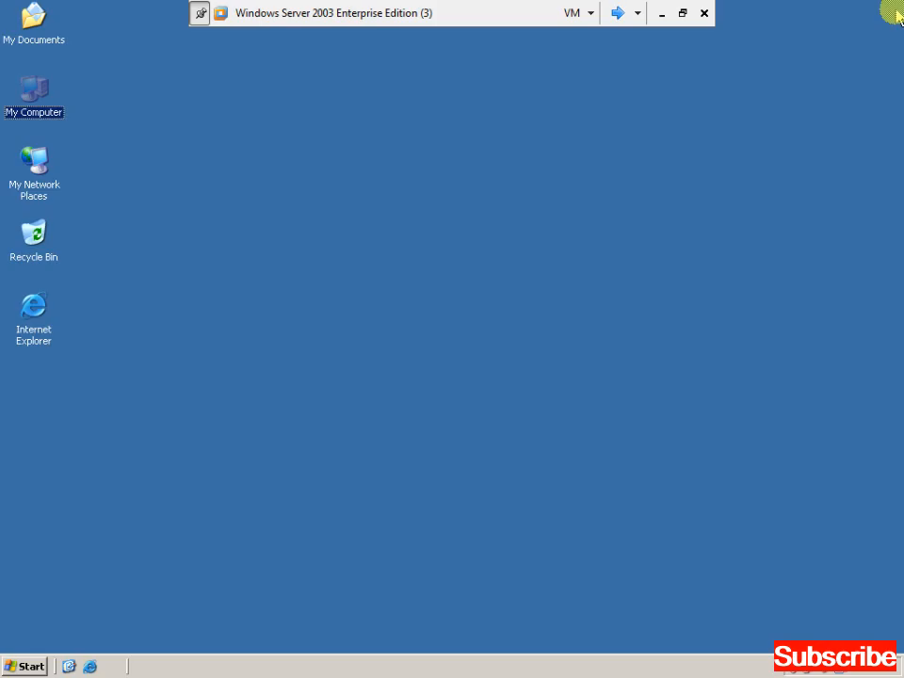
left_click(40, 667)
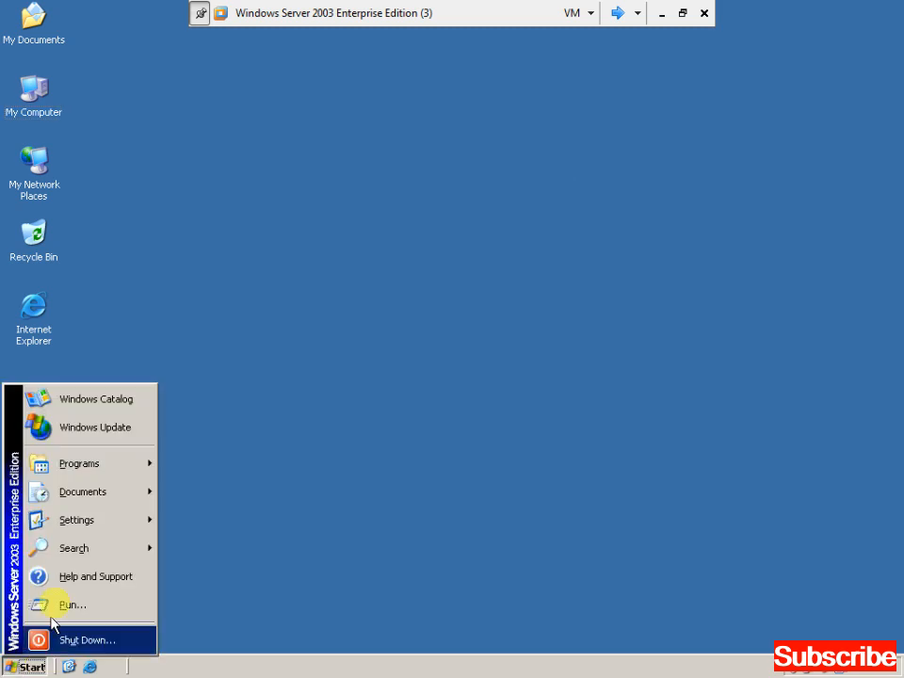
mouse_move(115, 465)
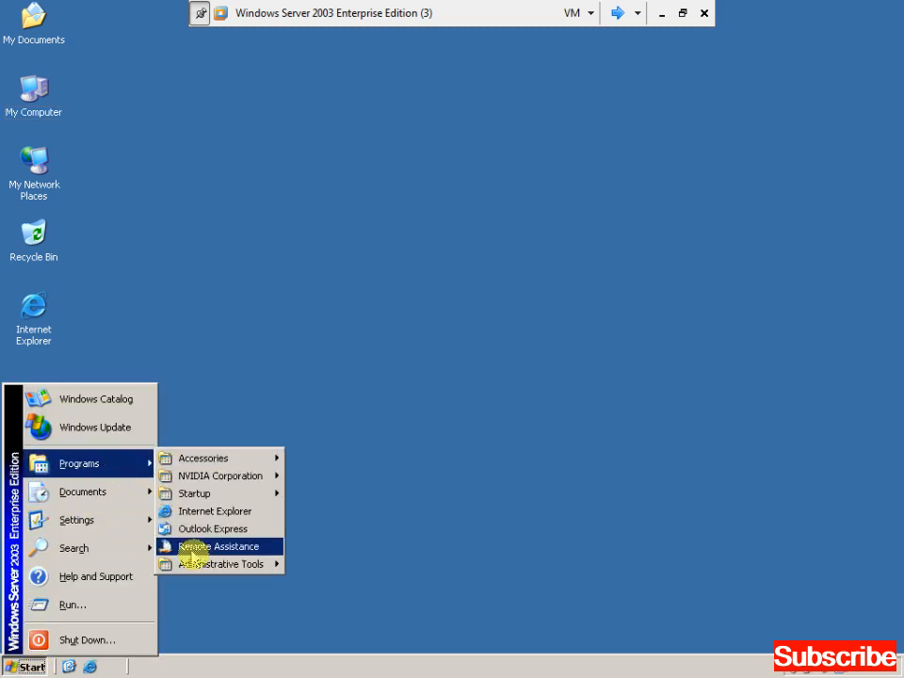
mouse_move(209, 565)
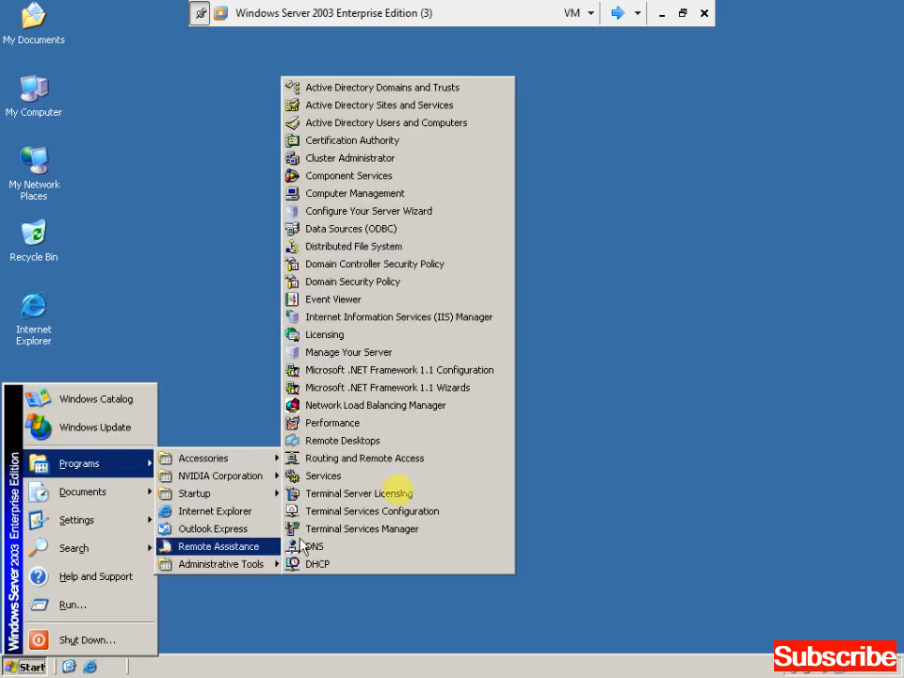
left_click(450, 123)
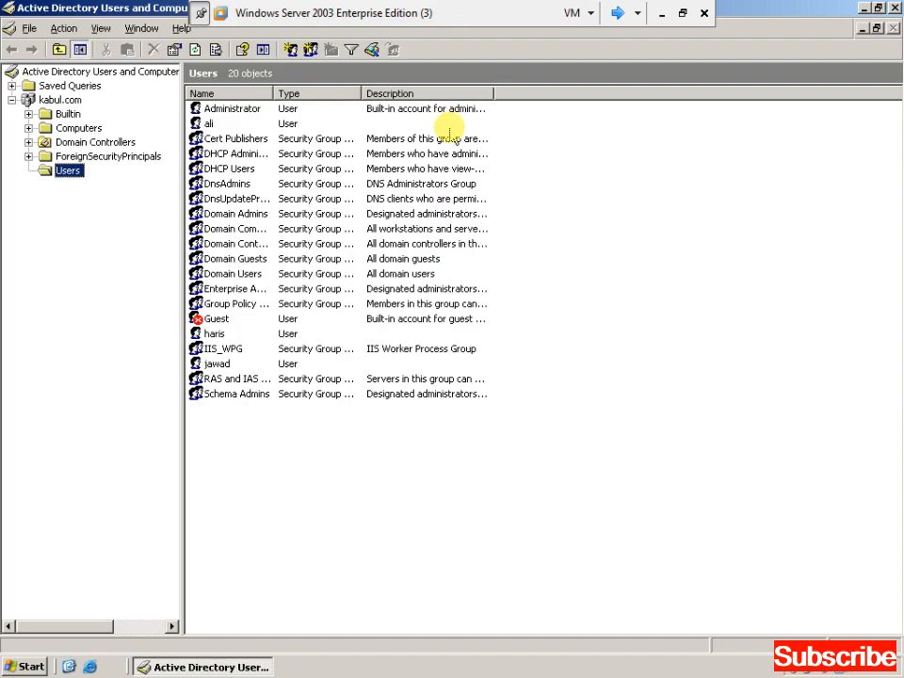
In the Profile settings of the user after Guest, connect the home folder to drive Z:.
left_click(217, 335)
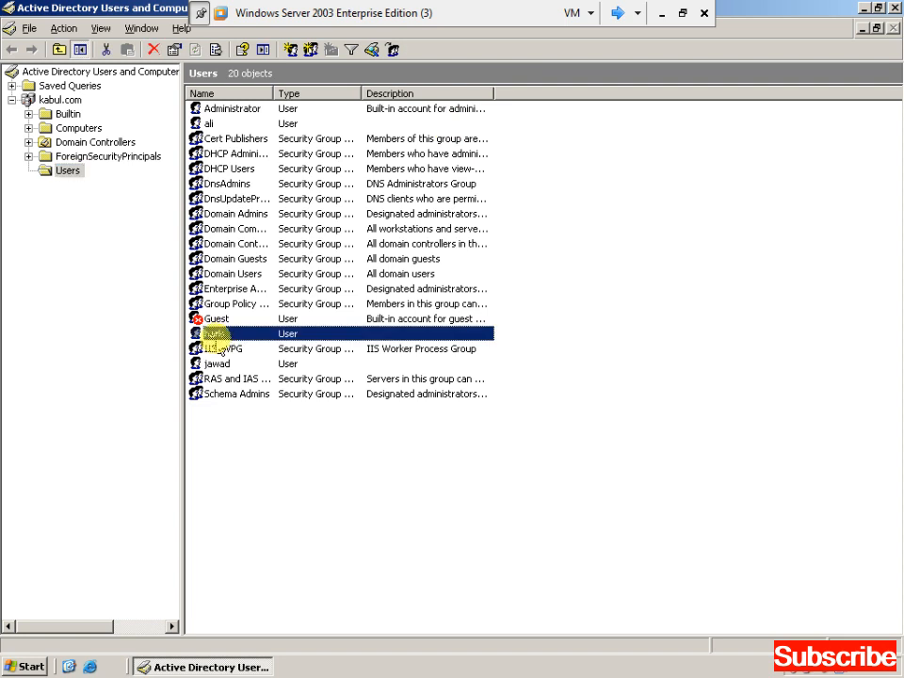
right_click(229, 336)
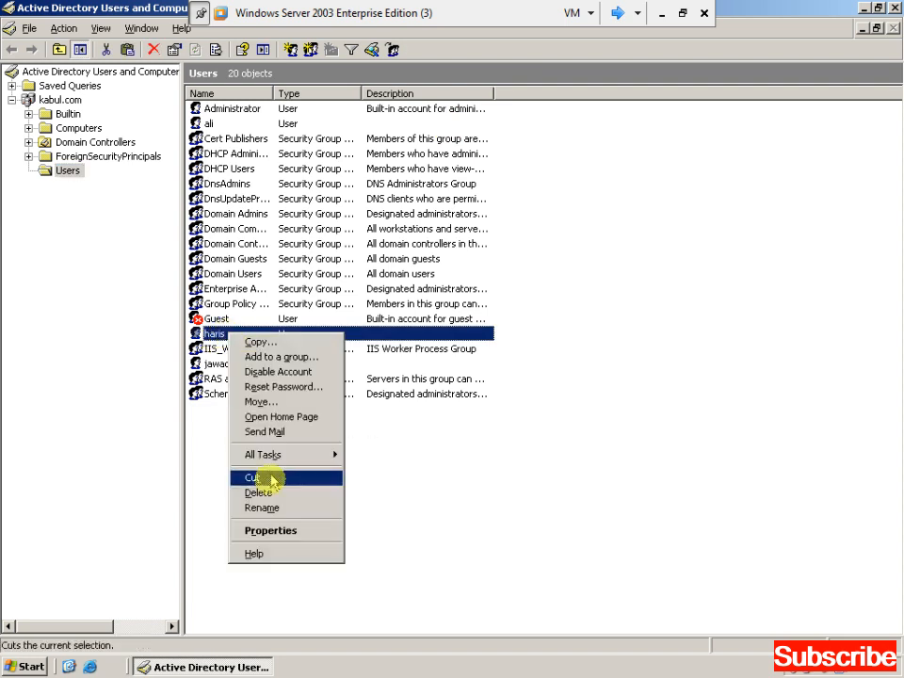
left_click(275, 533)
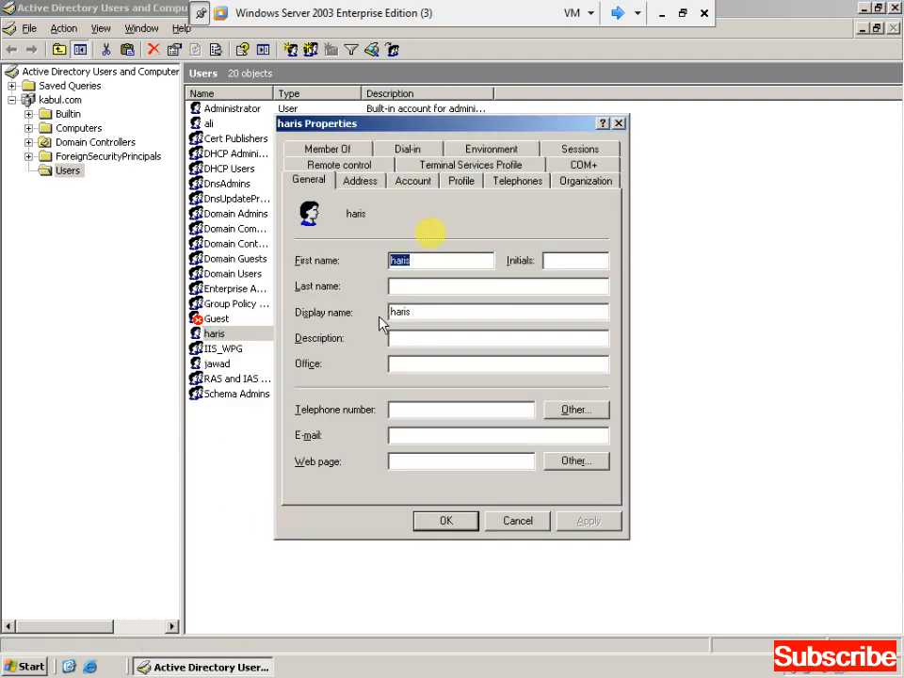
left_click(461, 184)
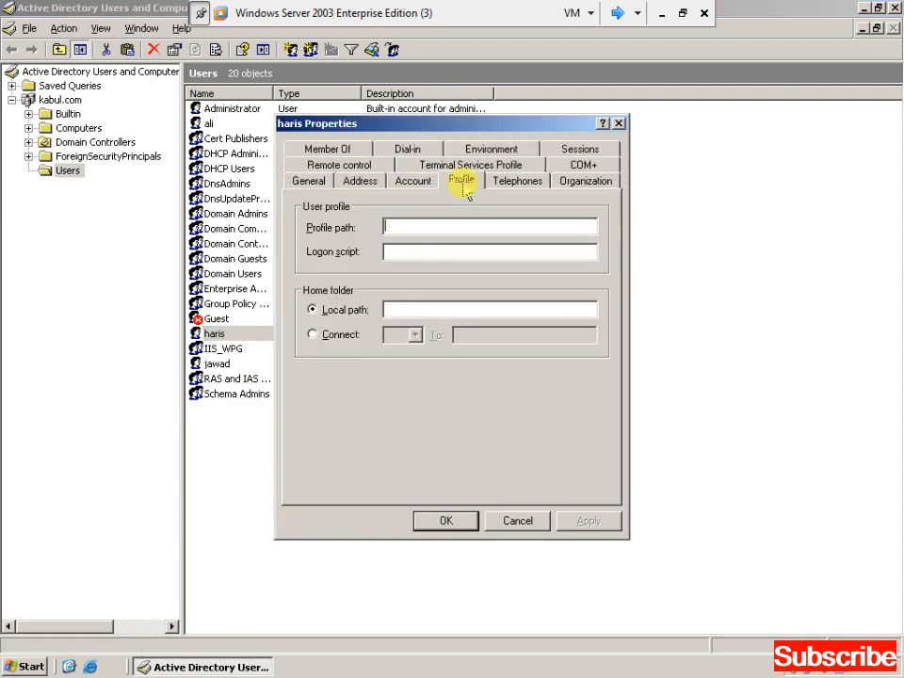
left_click(331, 337)
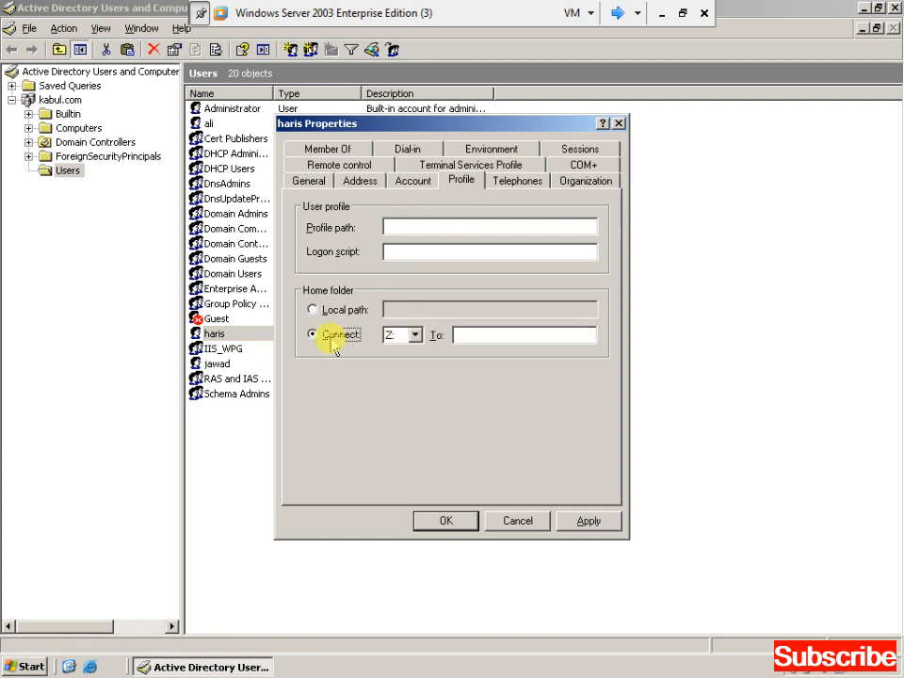
left_click(416, 335)
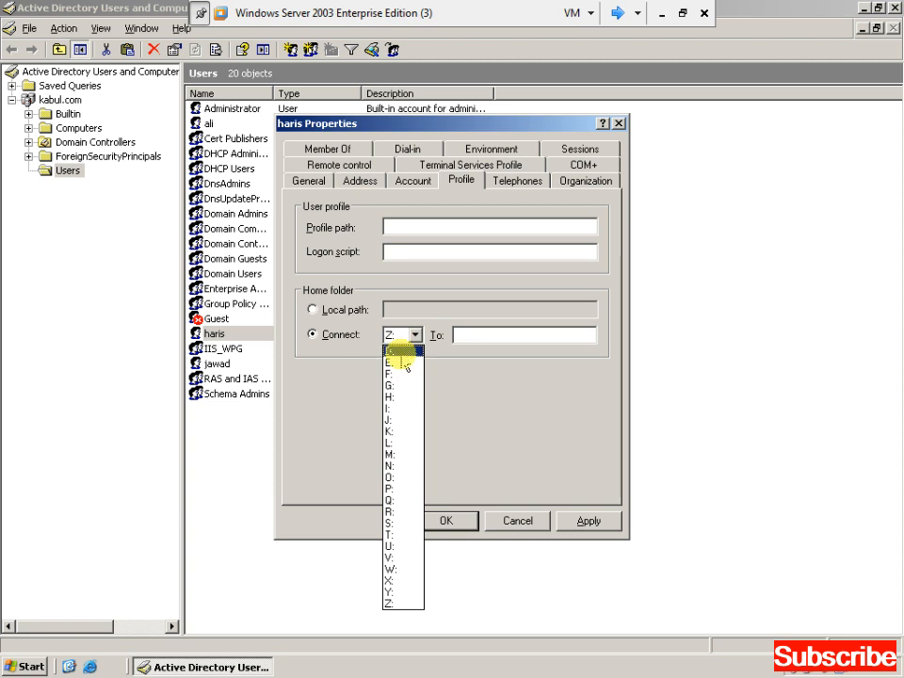
left_click(393, 603)
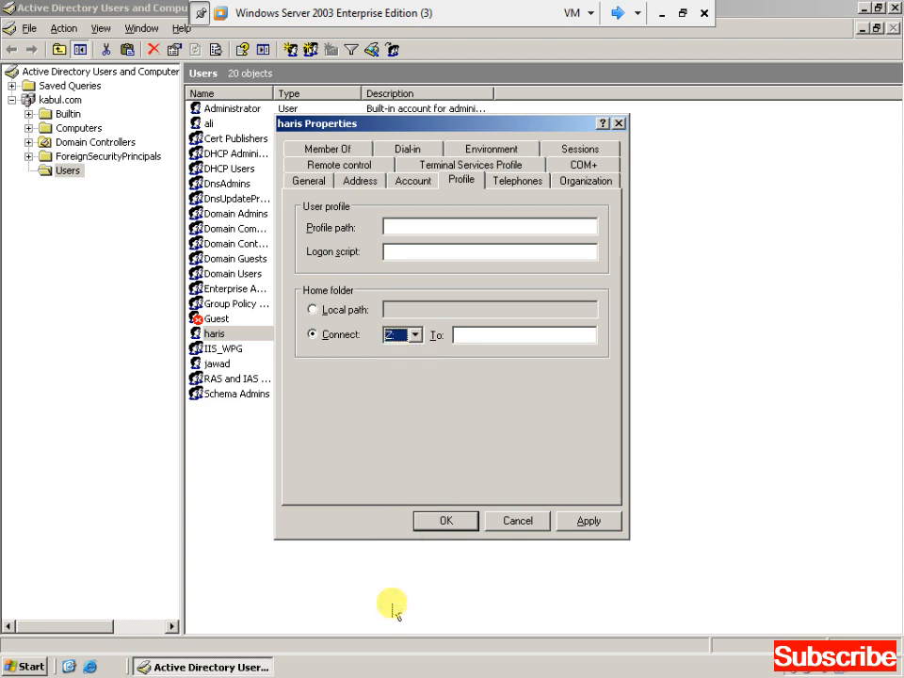
left_click(493, 339)
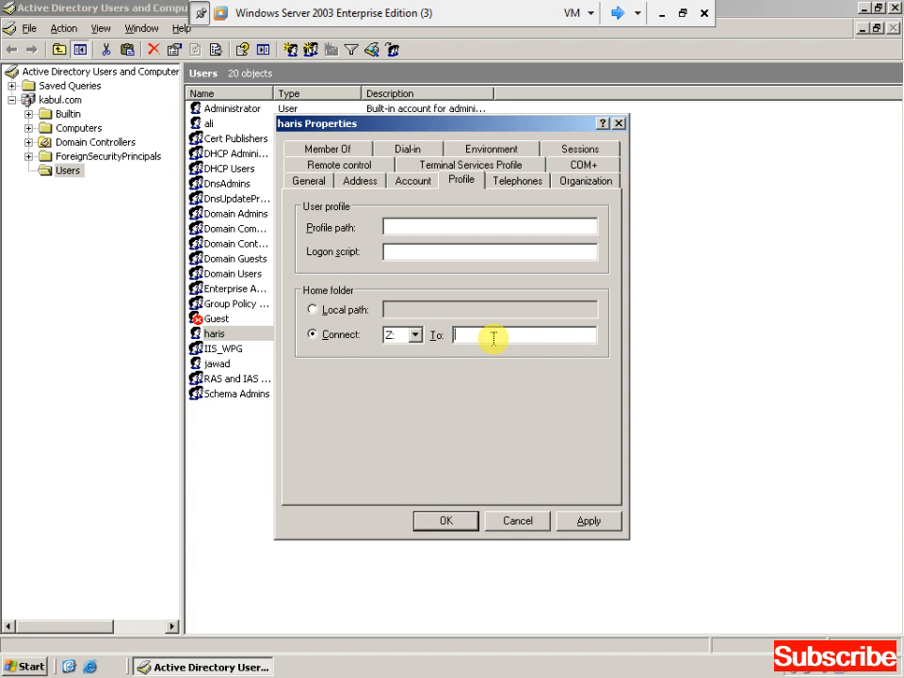
key("super+d")
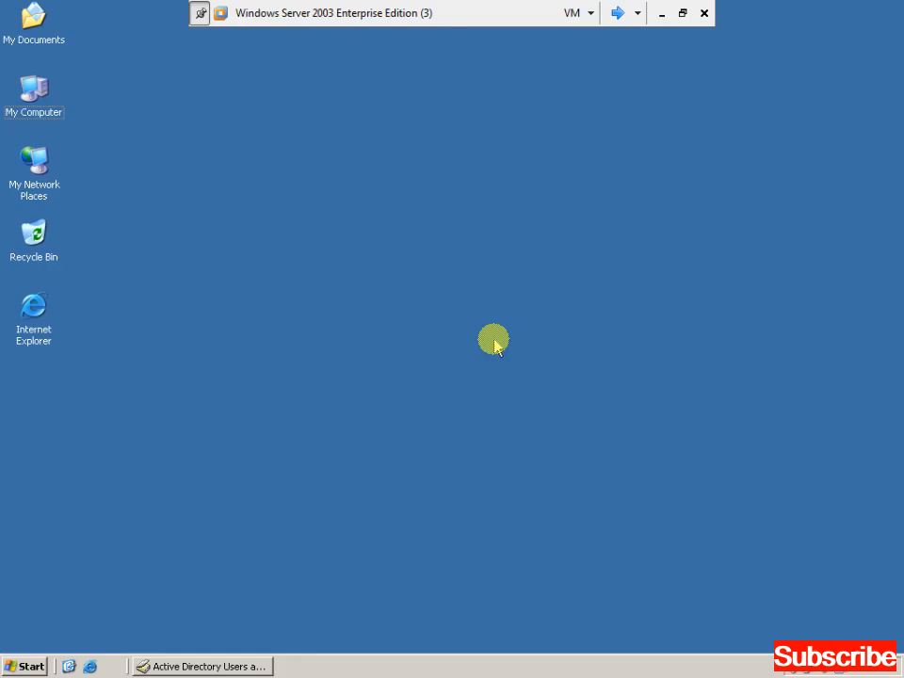
Check that the abc folder exists on the server's C: drive.
double_click(37, 103)
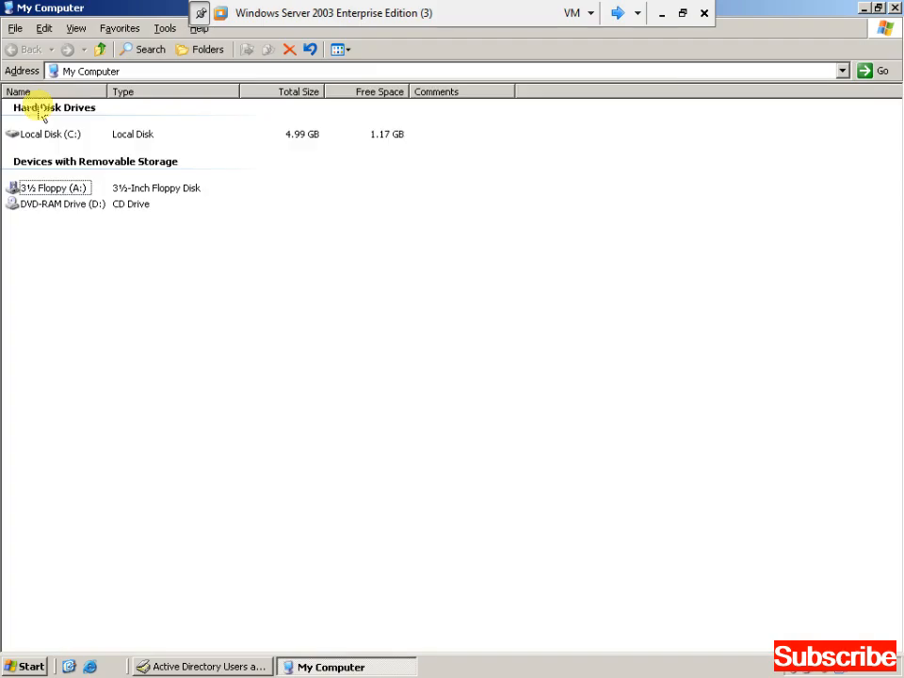
key("Return")
key("Down")
key("Down")
key("Down")
key("Down")
key("Down")
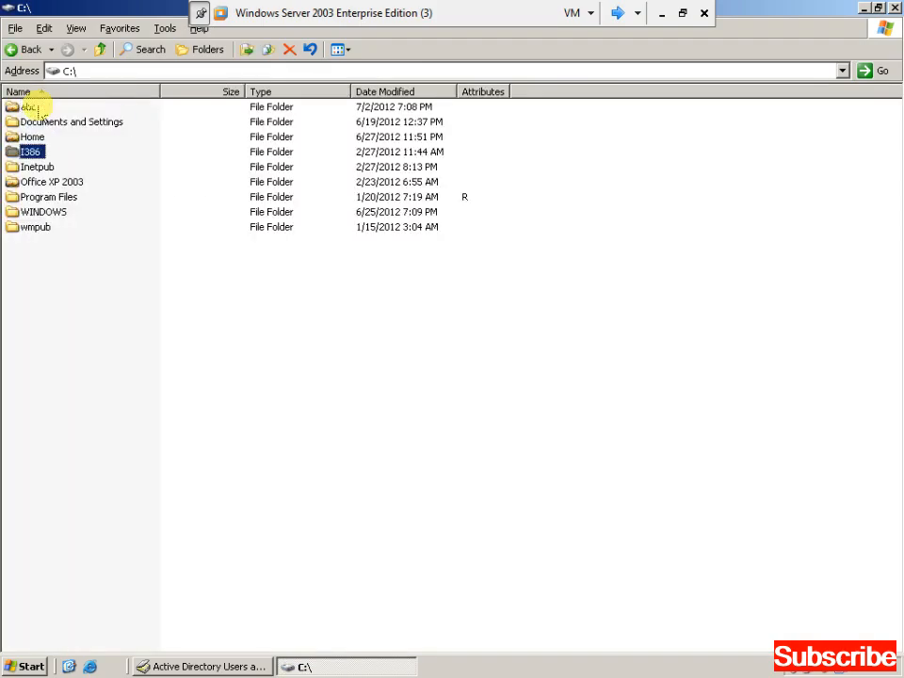
key("Up")
key("Up")
left_click(36, 110)
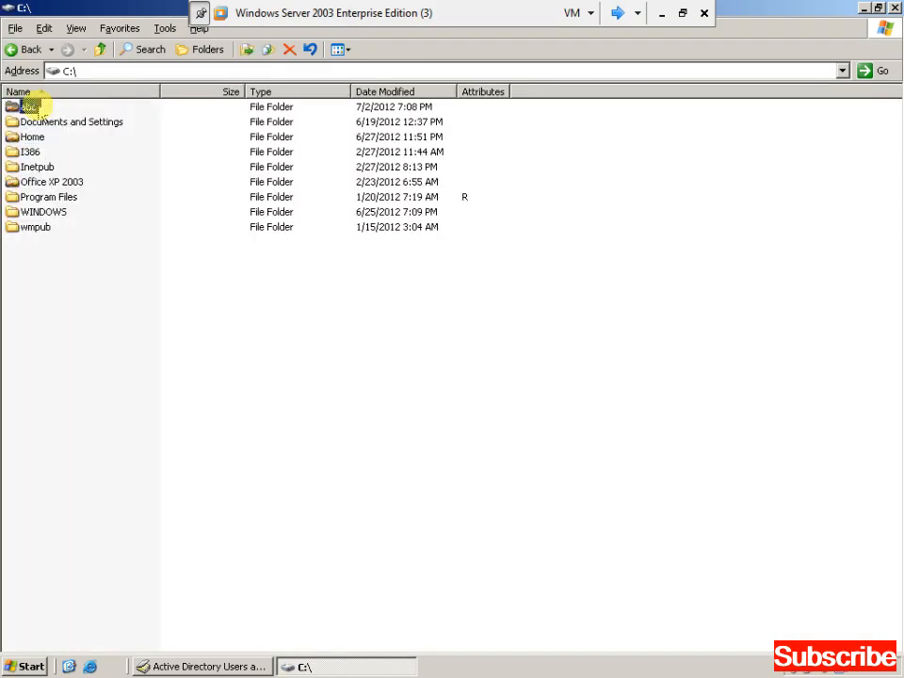
key("BackSpace")
key("BackSpace")
key("alt+space")
left_click(36, 113)
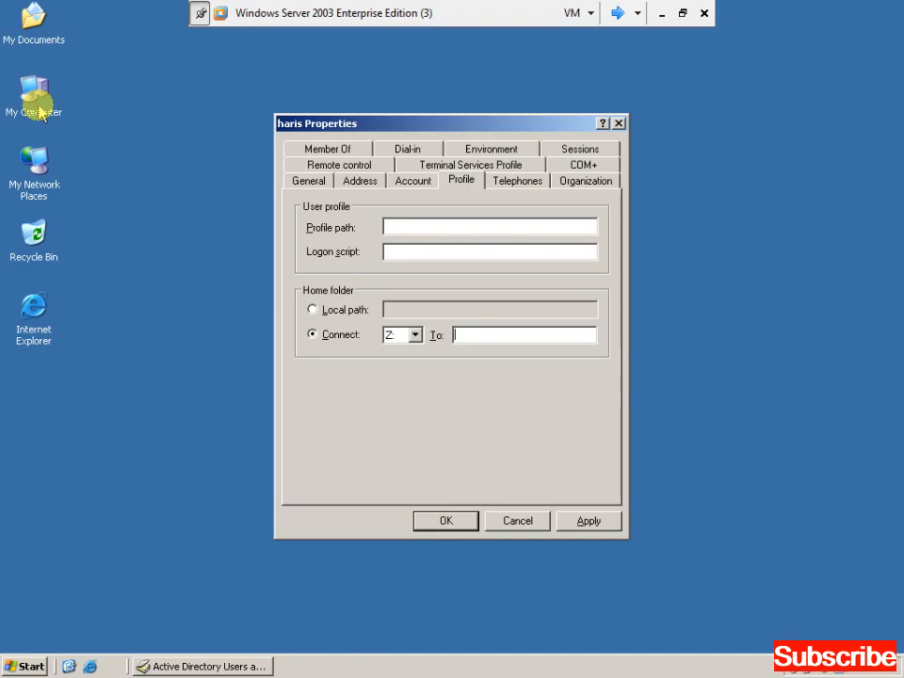
Confirm the computer name is server in System Properties.
right_click(39, 113)
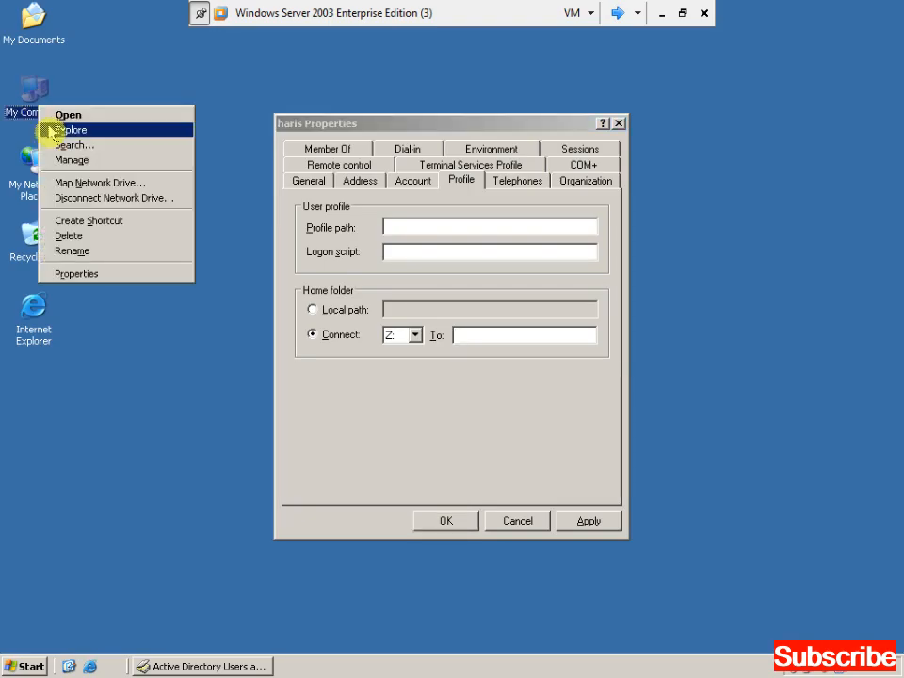
left_click(80, 275)
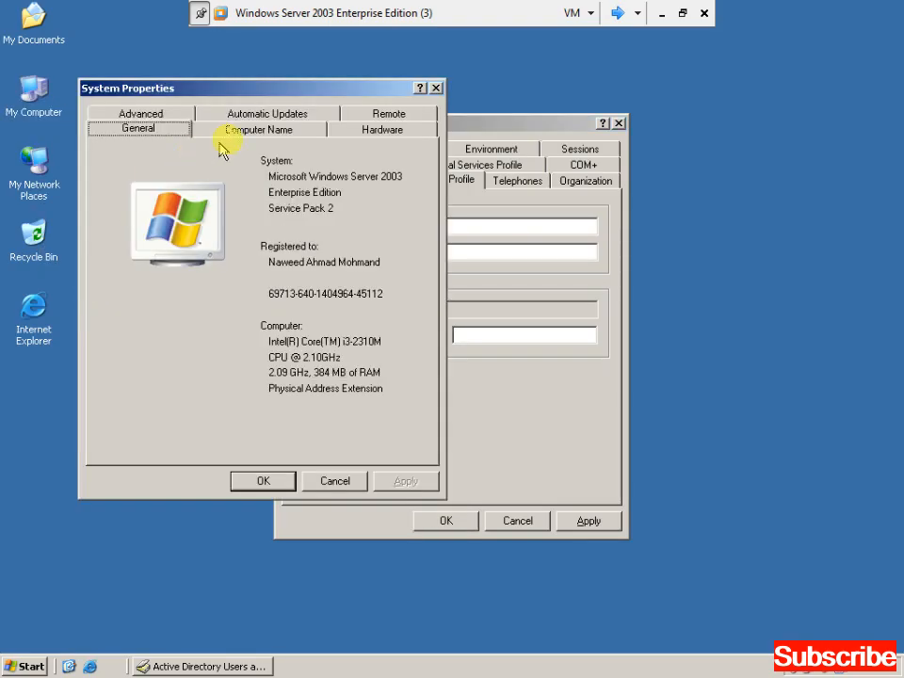
left_click(243, 129)
left_click_drag(209, 243, 234, 245)
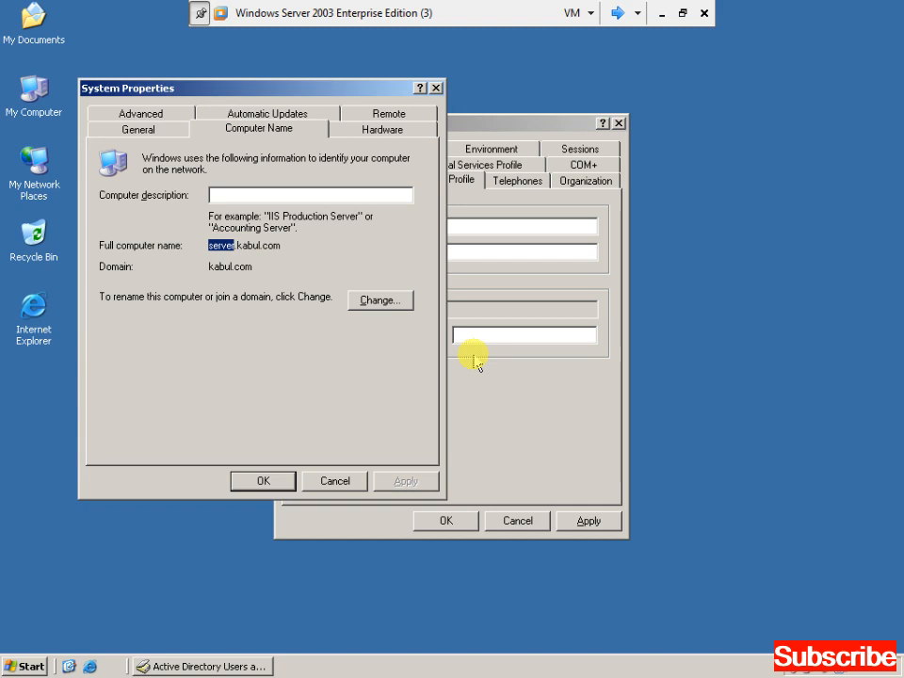
left_click(335, 480)
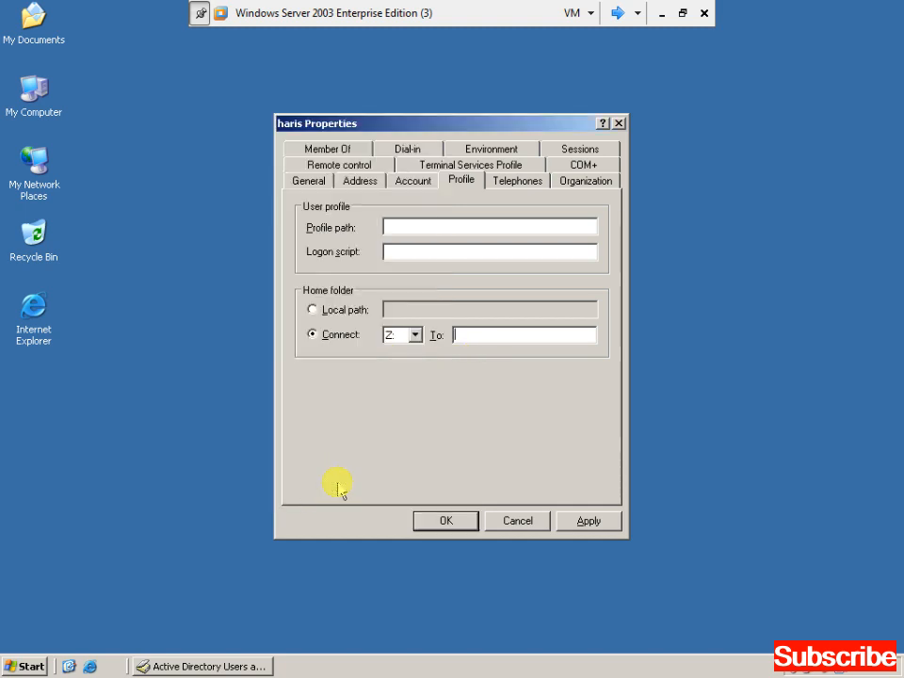
Set the home folder path to \\server\abc\ plus the user's logon name and apply.
type("\\\\")
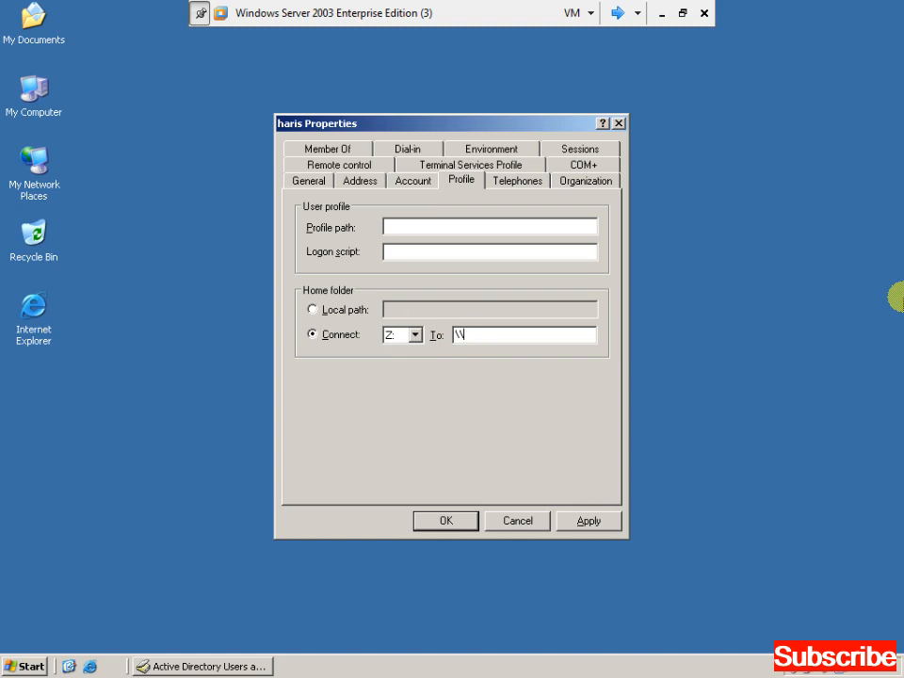
type("server\\abc\\")
type("haris")
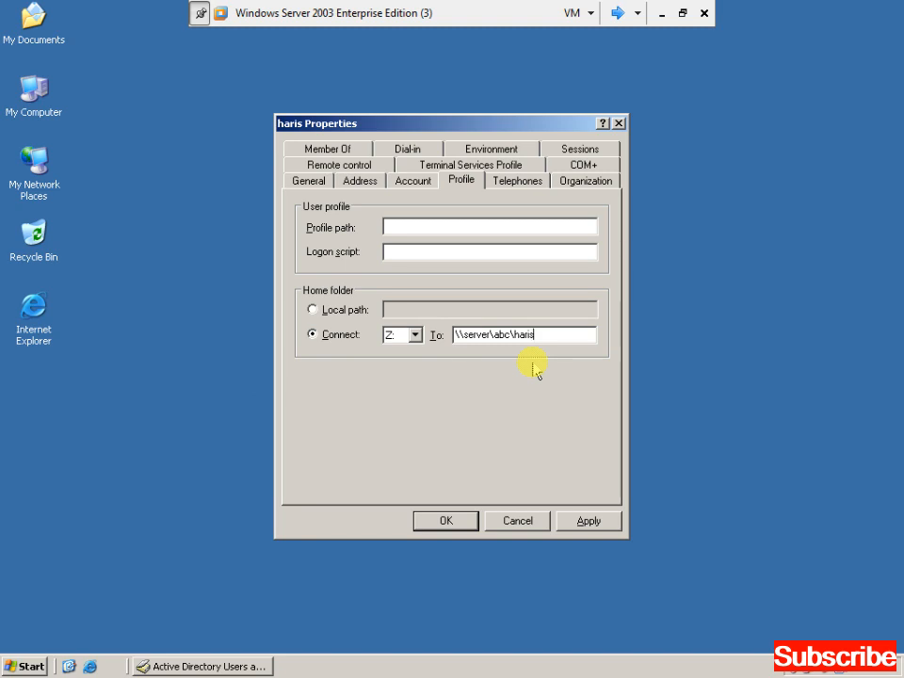
left_click(587, 523)
Close the user's properties with OK and refresh the server desktop.
left_click(460, 524)
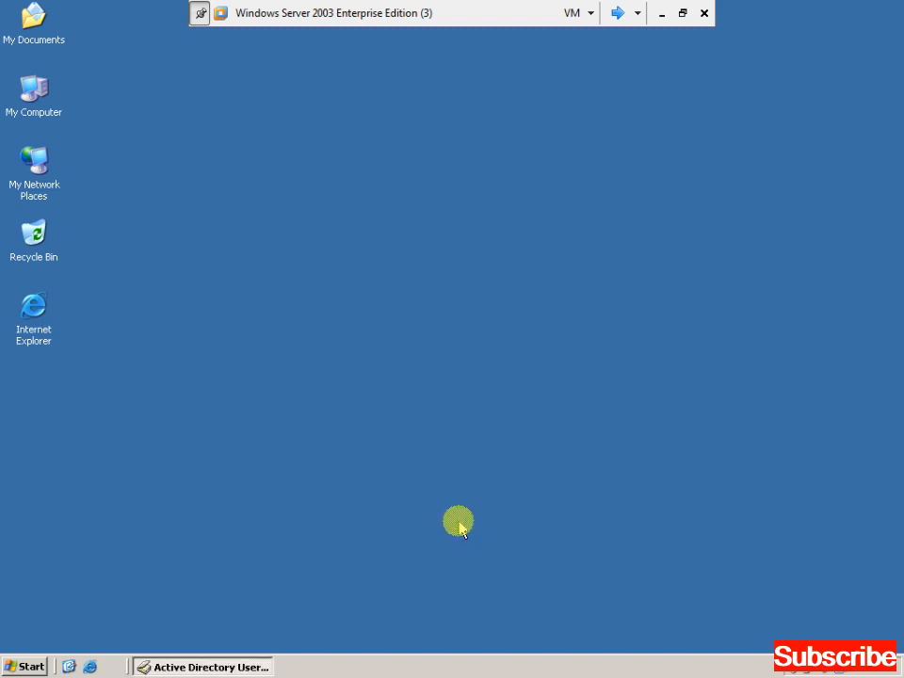
right_click(376, 192)
left_click(397, 213)
right_click(403, 207)
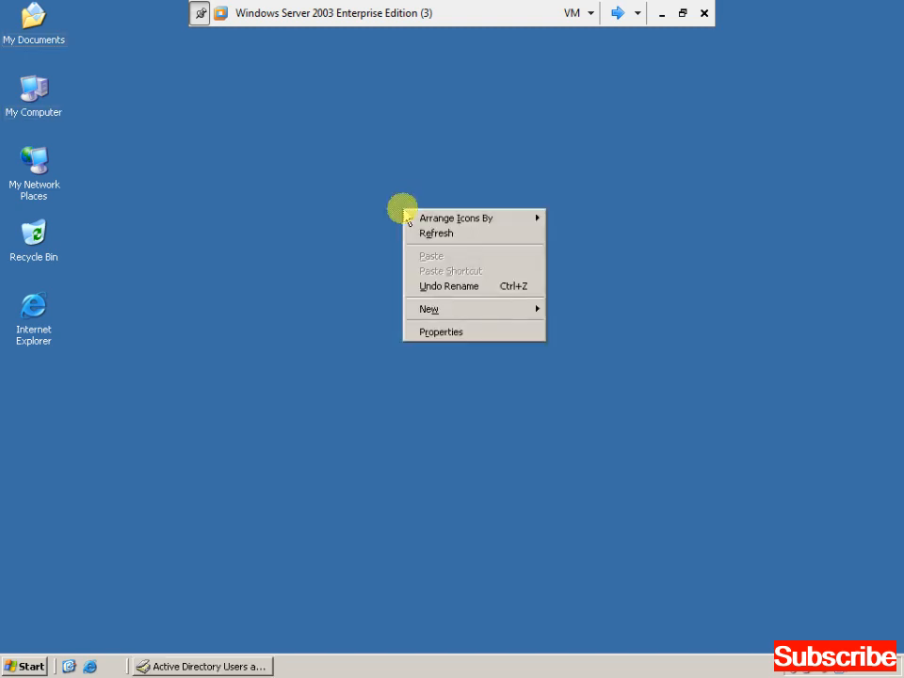
left_click(426, 233)
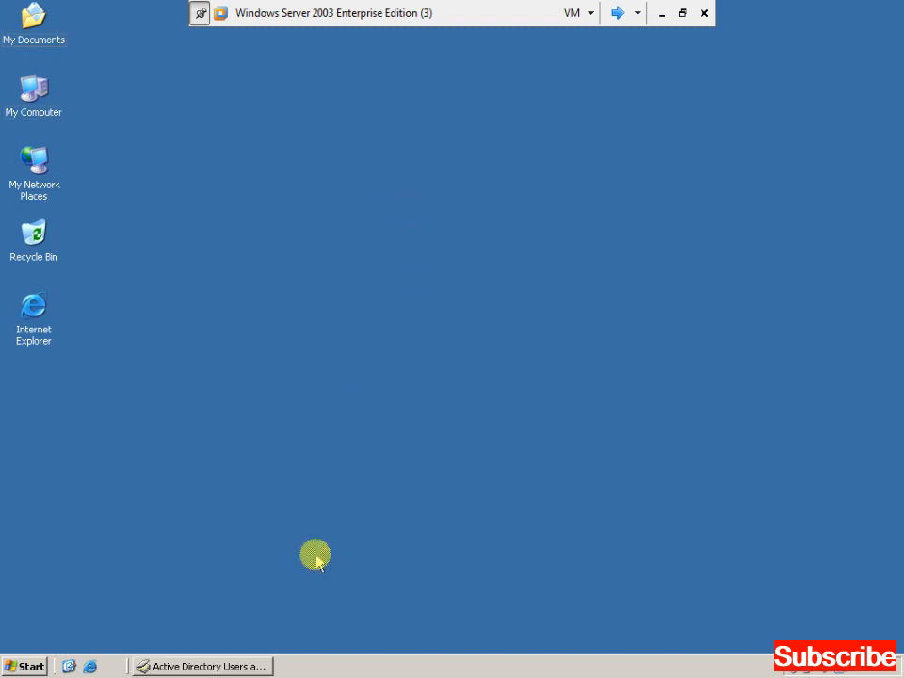
Log on to the XP client as the new domain user with their password.
left_click(617, 14)
key("ctrl+alt+Delete")
type("haris")
key("Tab")
type("123456")
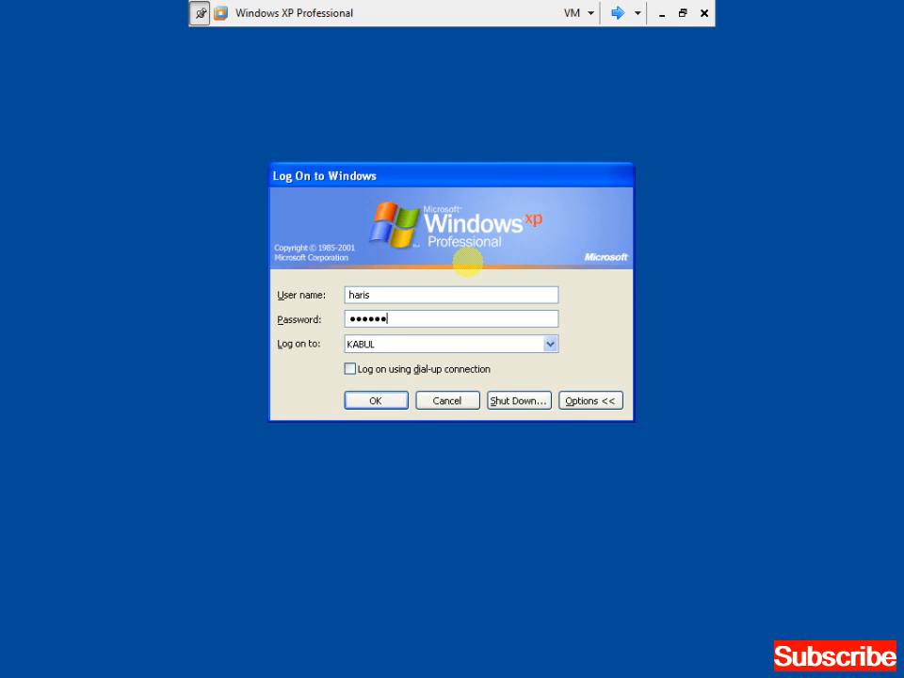
key("Return")
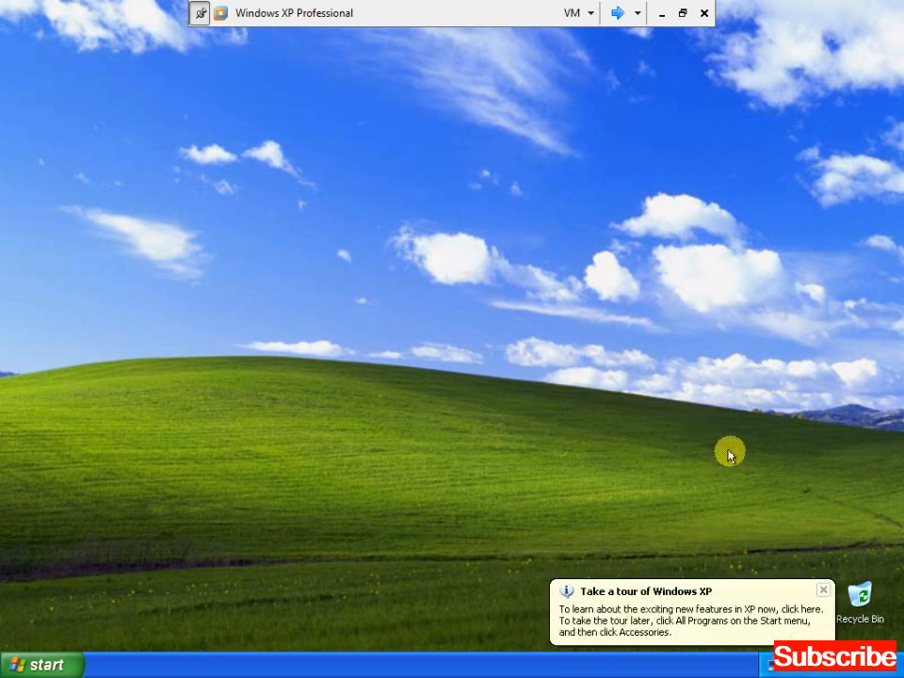
Dismiss the tour notice, adjust the Start menu settings, and open then close My Computer.
left_click(822, 590)
key("Tab")
key("alt+Return")
key("ctrl+Tab")
key("Return")
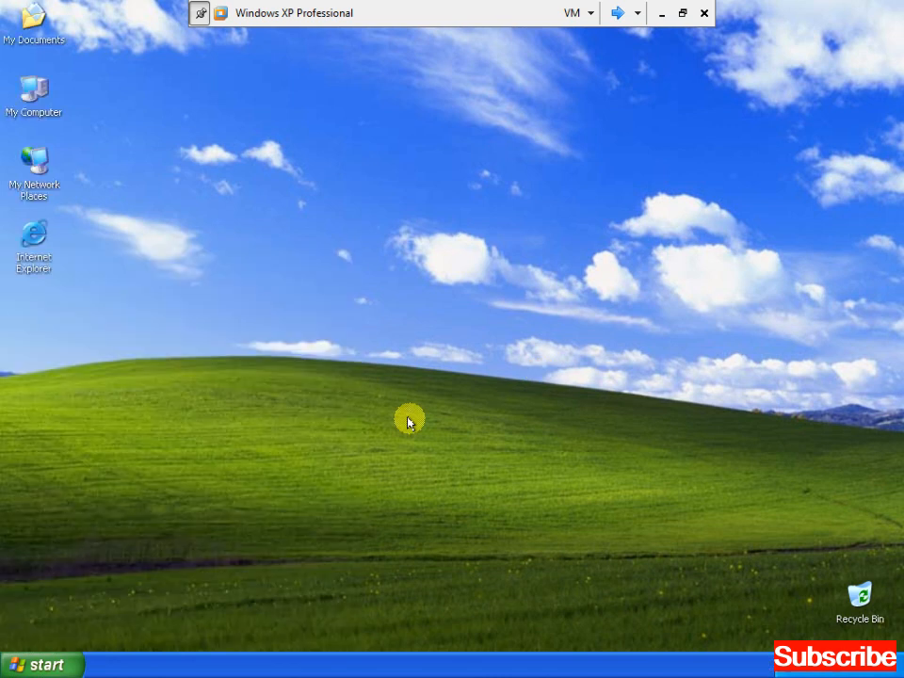
left_click(29, 113)
double_click(29, 113)
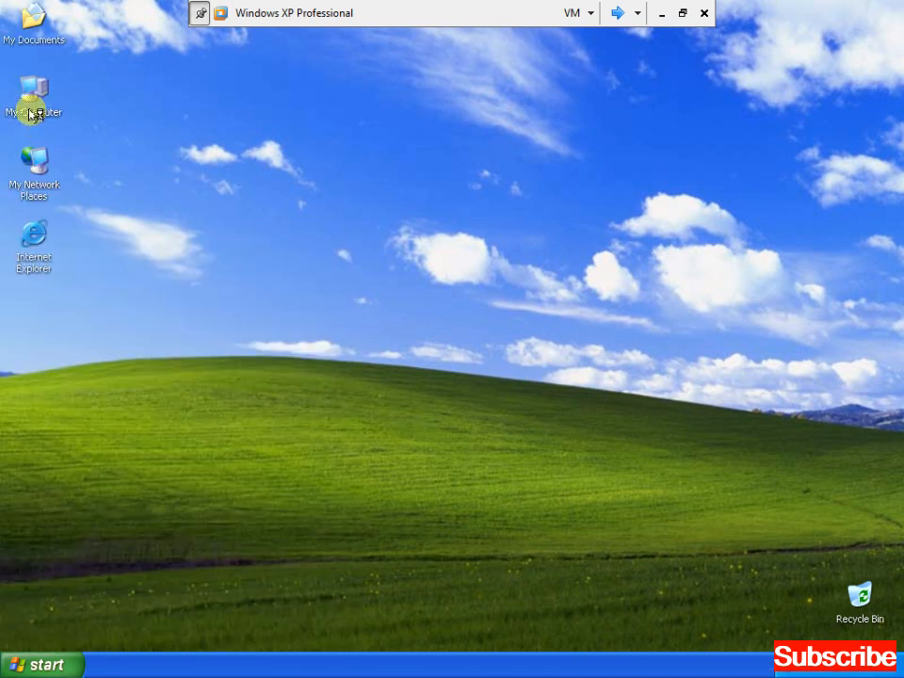
key("alt+F4")
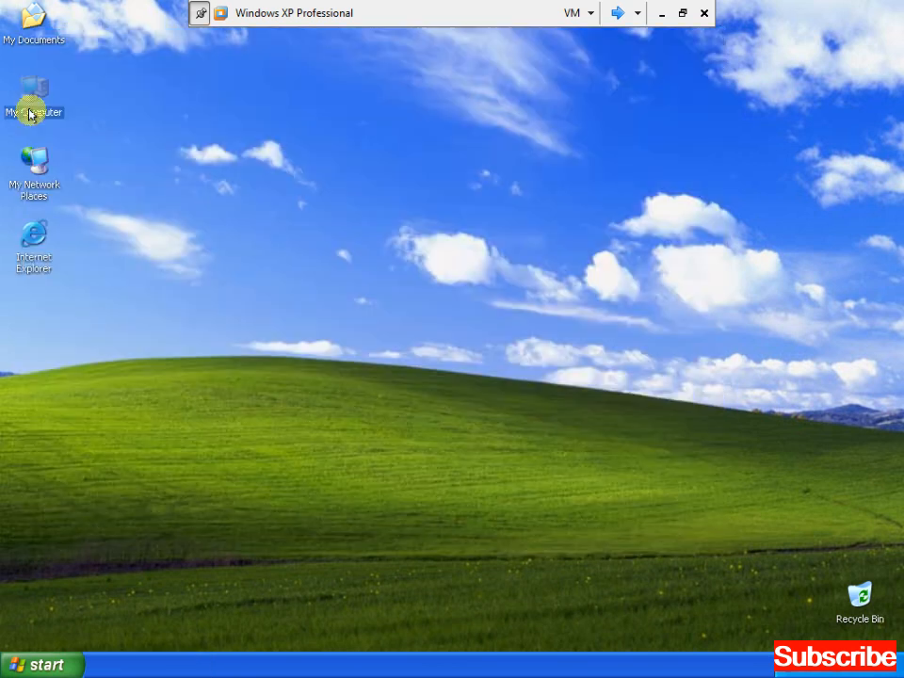
Log off the XP client and log back on with the password.
key("ctrl+Escape")
key("Up")
key("Return")
key("Return")
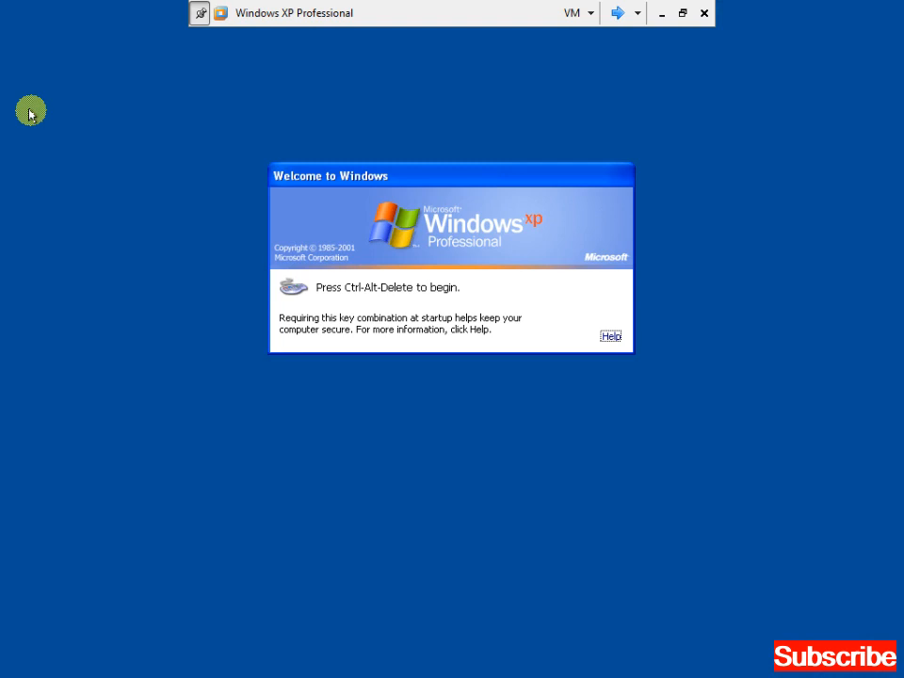
key("ctrl+alt+End")
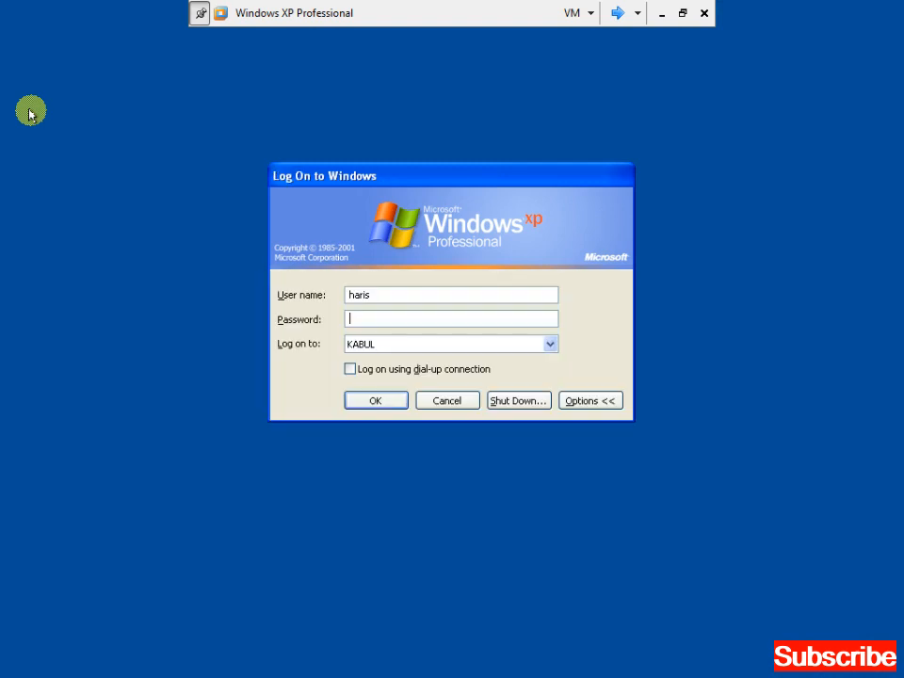
type("*******")
key("Return")
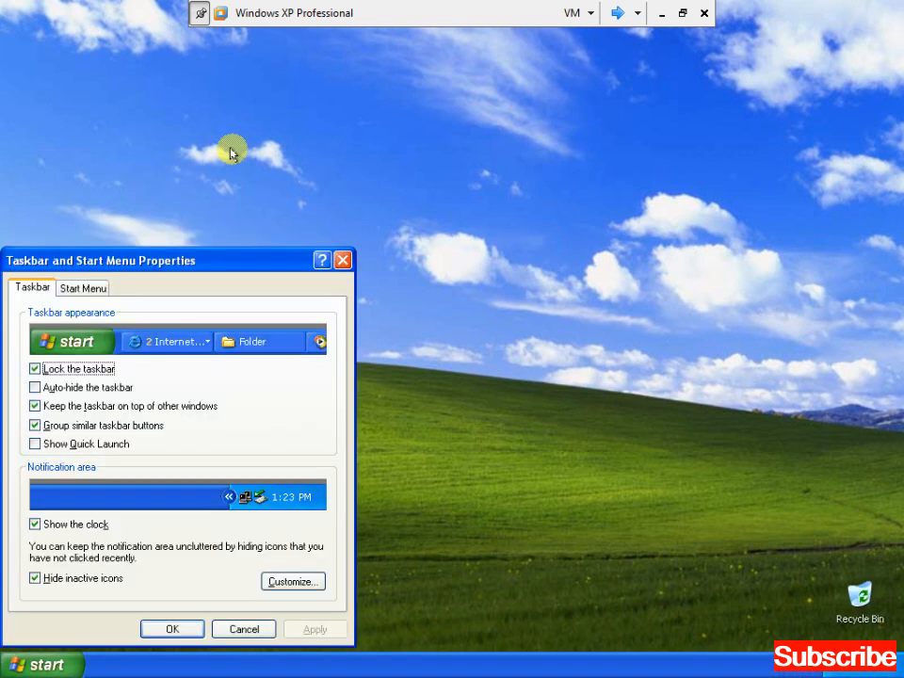
Open My Computer maximized and select the mapped Z: network drive on server\abc.
double_click(33, 94)
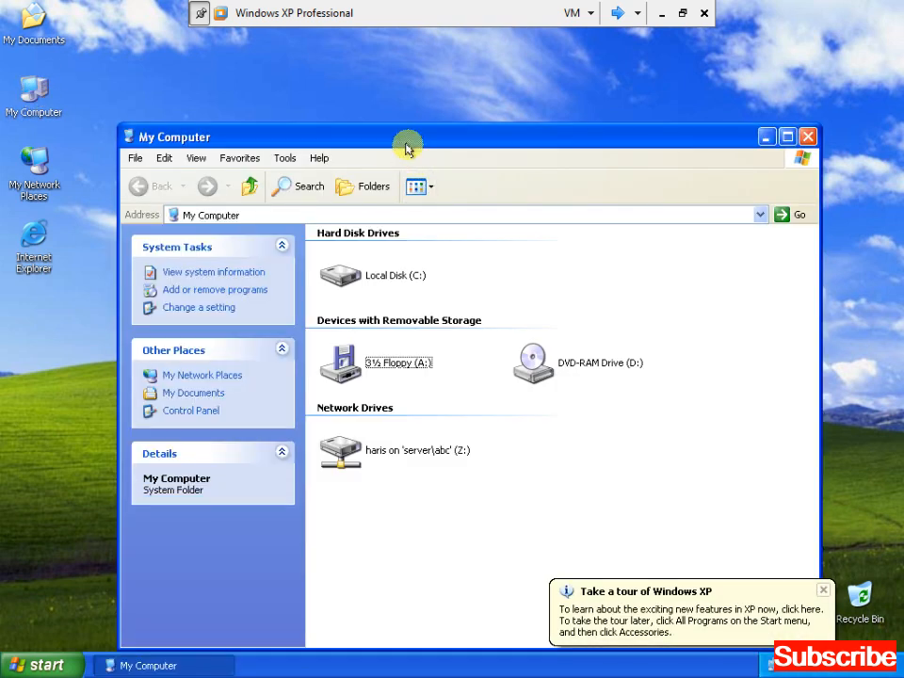
double_click(406, 140)
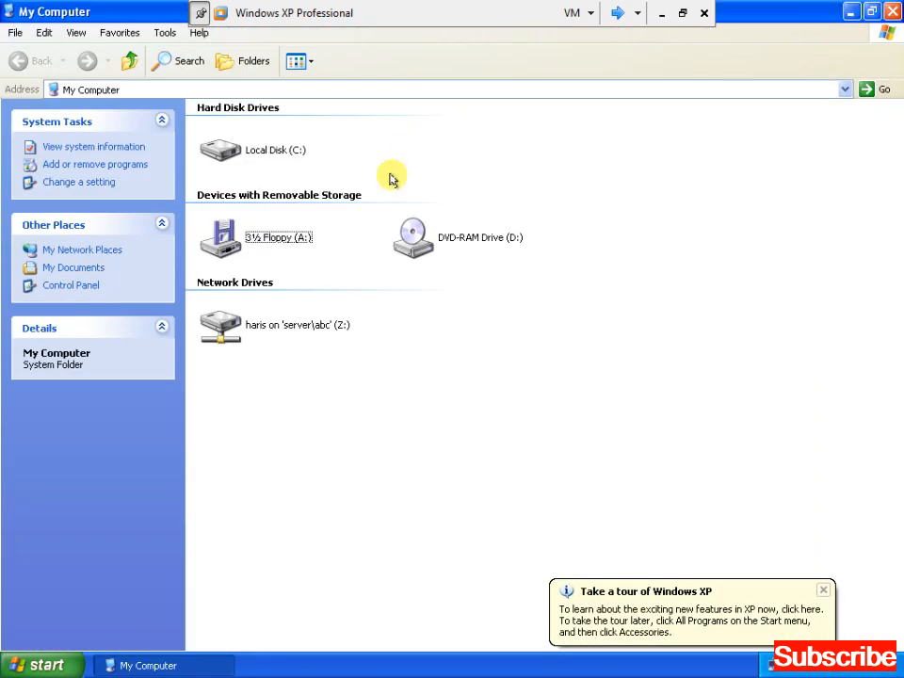
left_click(292, 329)
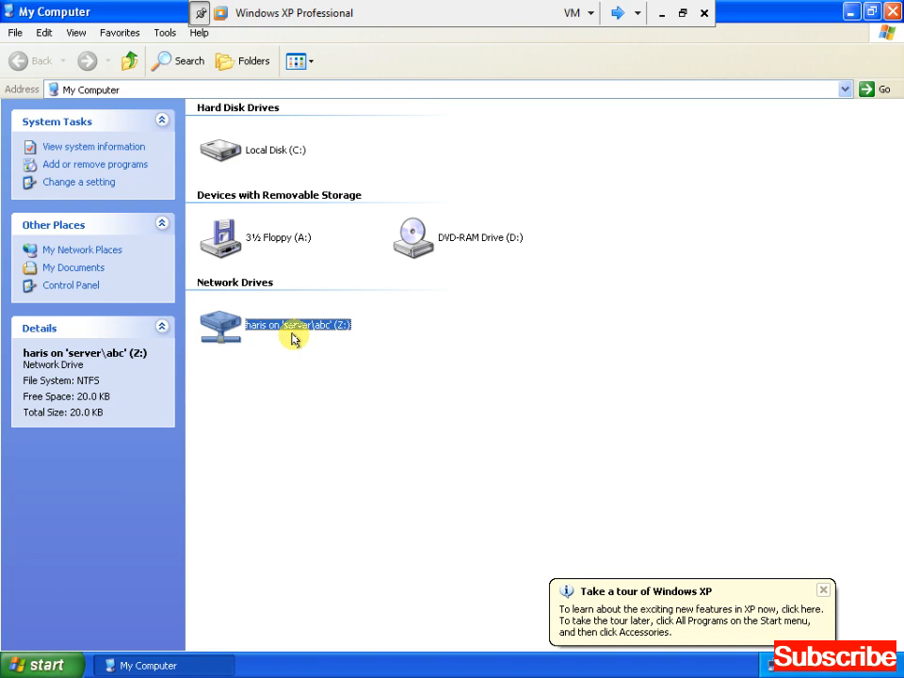
left_click(292, 337)
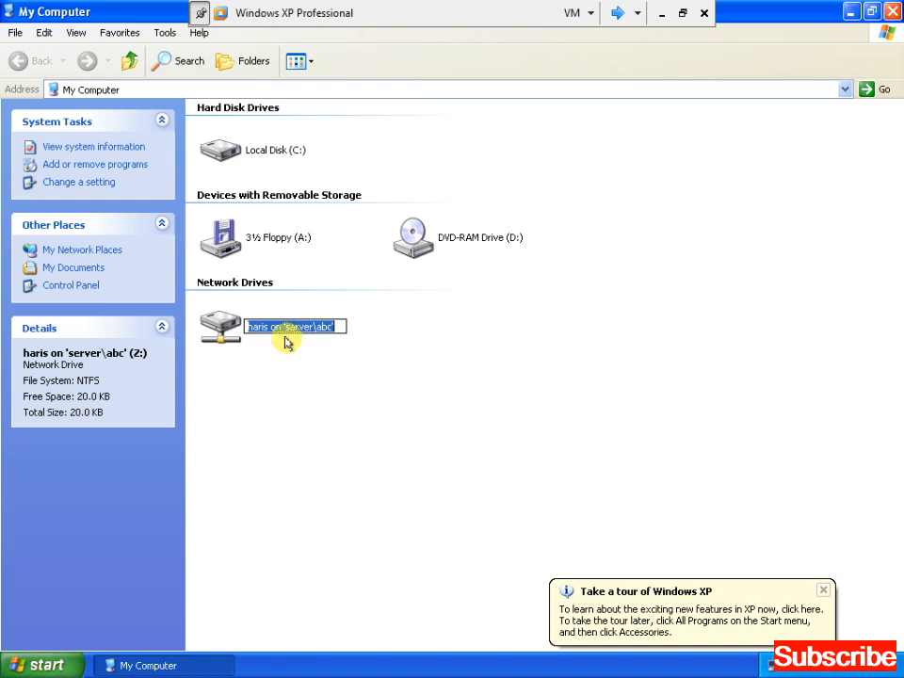
On the Z: drive, create a new folder named hello and open it.
double_click(217, 323)
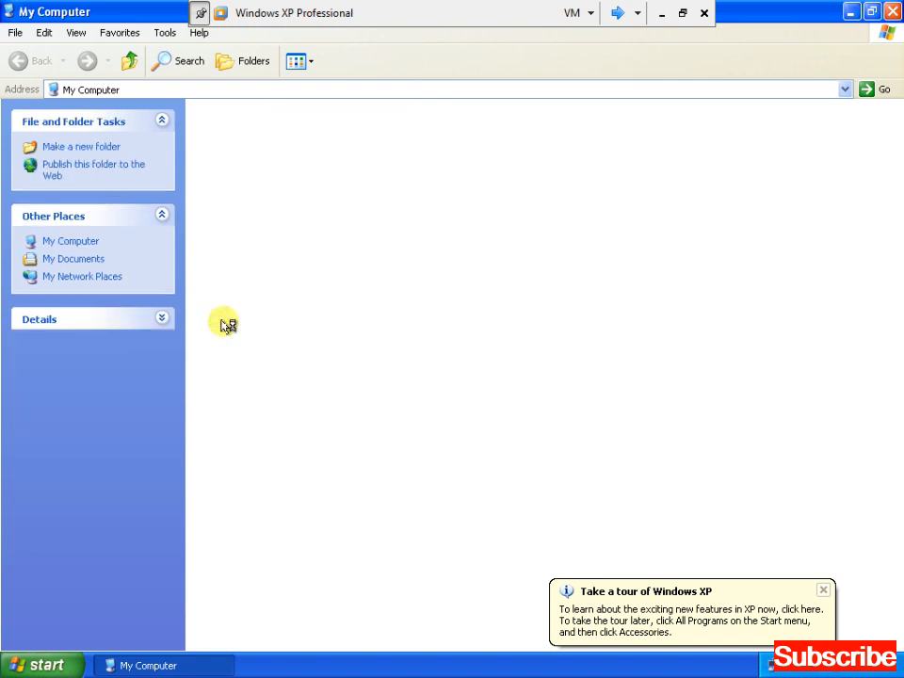
right_click(377, 158)
key("w")
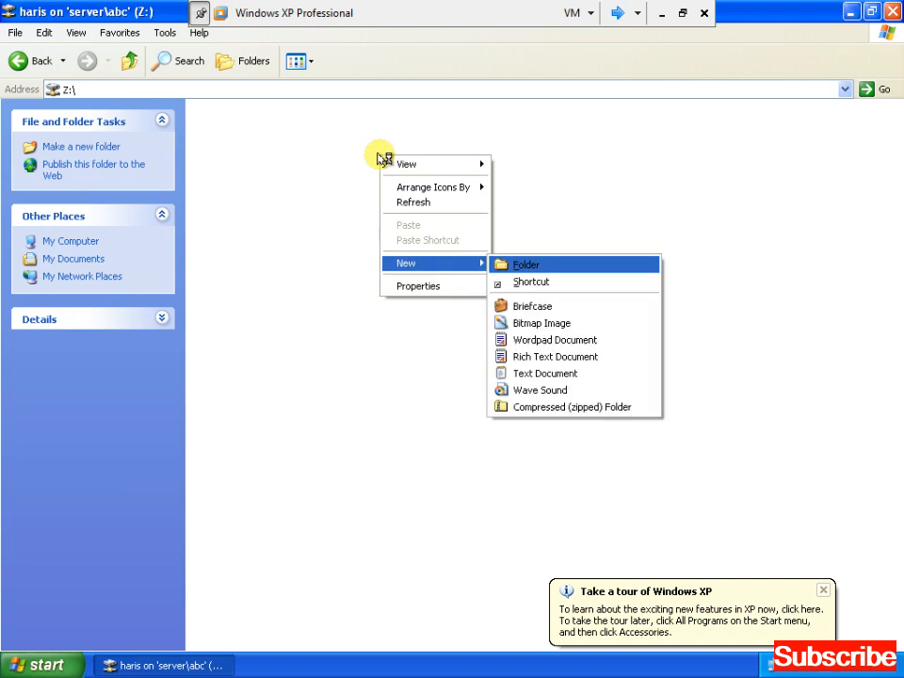
key("Return")
type("hello")
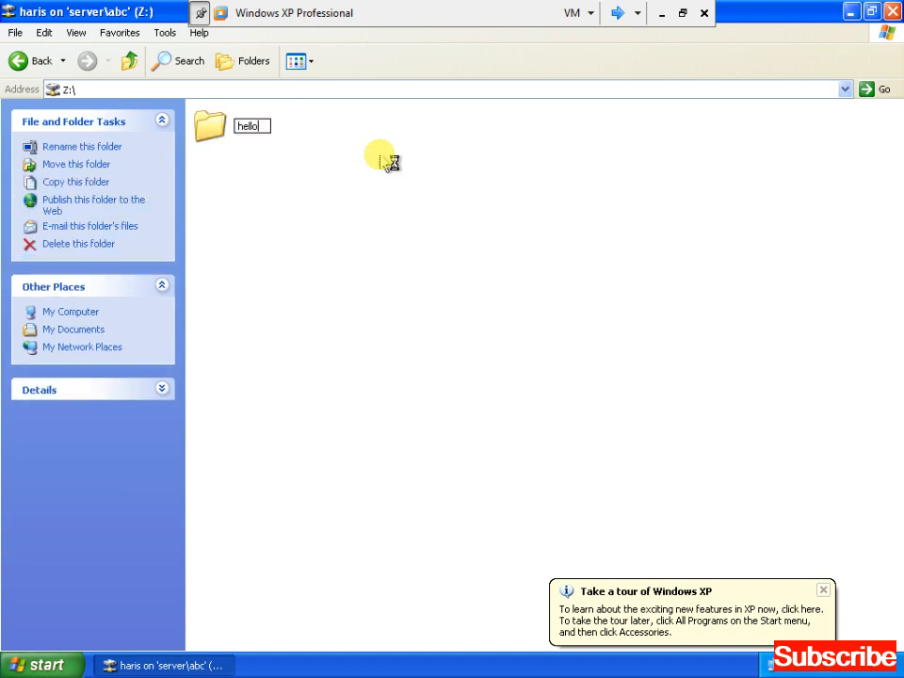
left_click(382, 158)
key("Down")
key("Return")
Inside hello, create a text document named kardan and open it in Notepad.
right_click(378, 158)
key("Up")
key("Up")
key("Up")
key("Down")
key("Right")
key("Up")
key("Up")
key("Up")
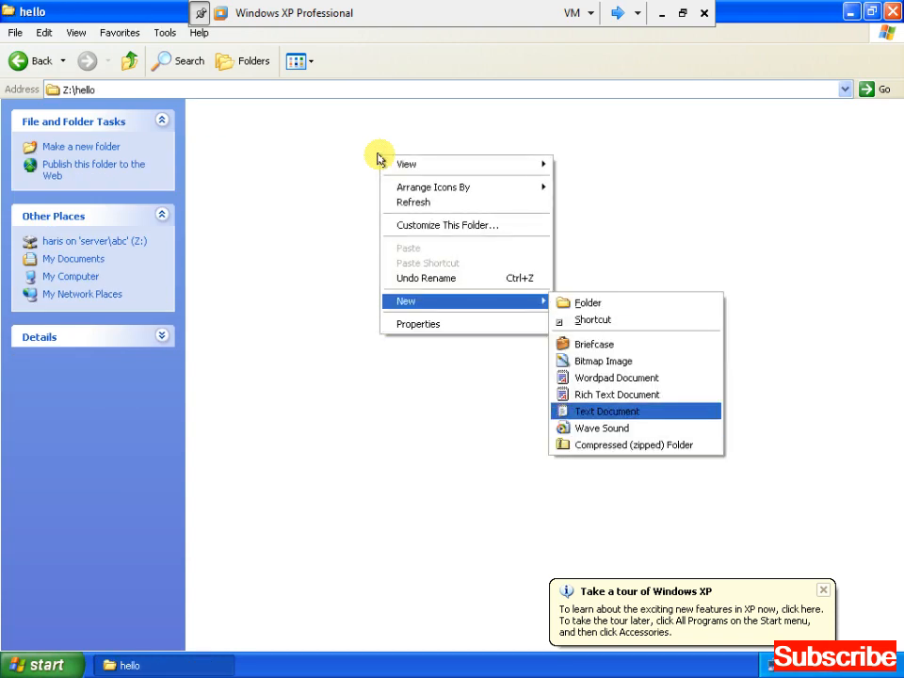
key("Return")
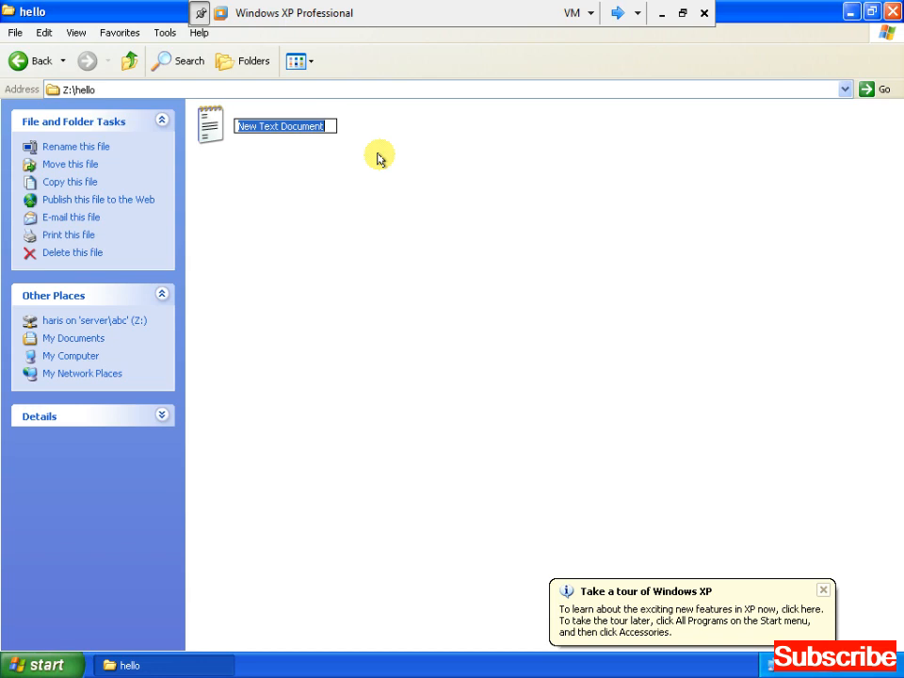
type("kardan")
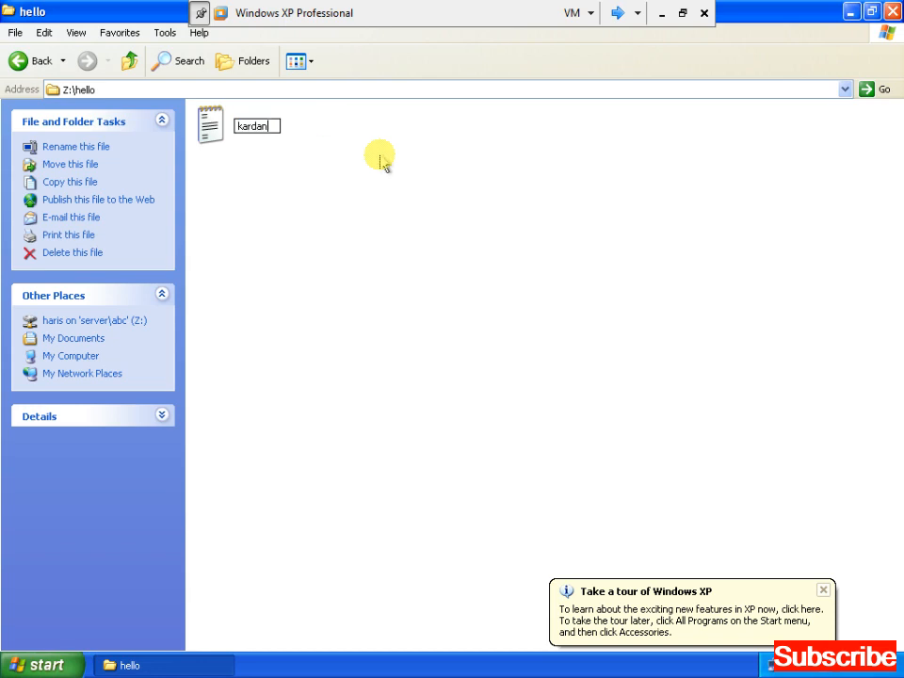
left_click(380, 160)
key("Down")
key("Return")
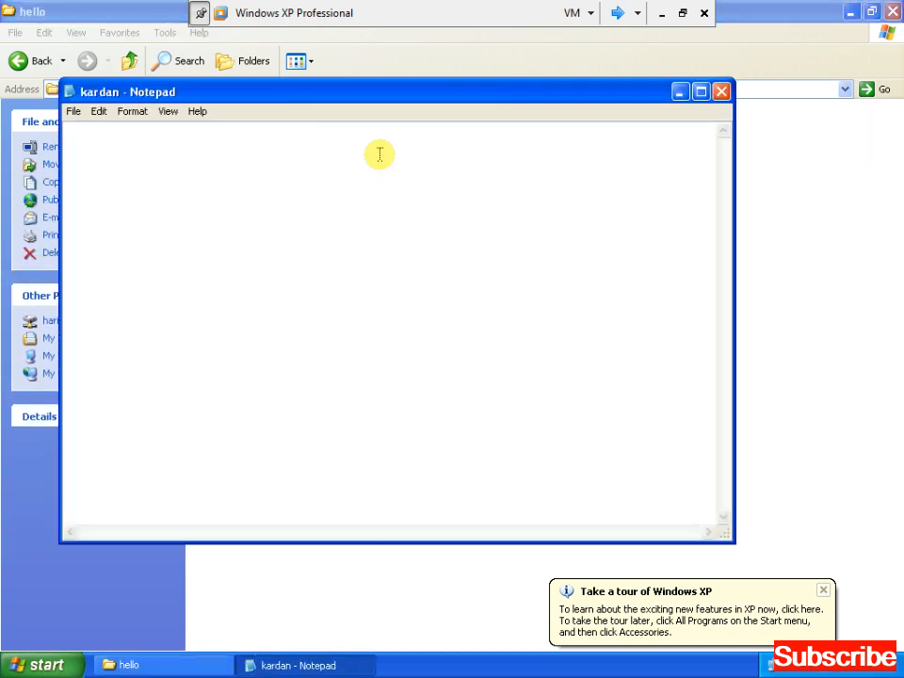
Fill kardan with the line 'WELCOME TO KARDAN' copied and pasted onto many lines.
type("WELCOME TO KARDAN")
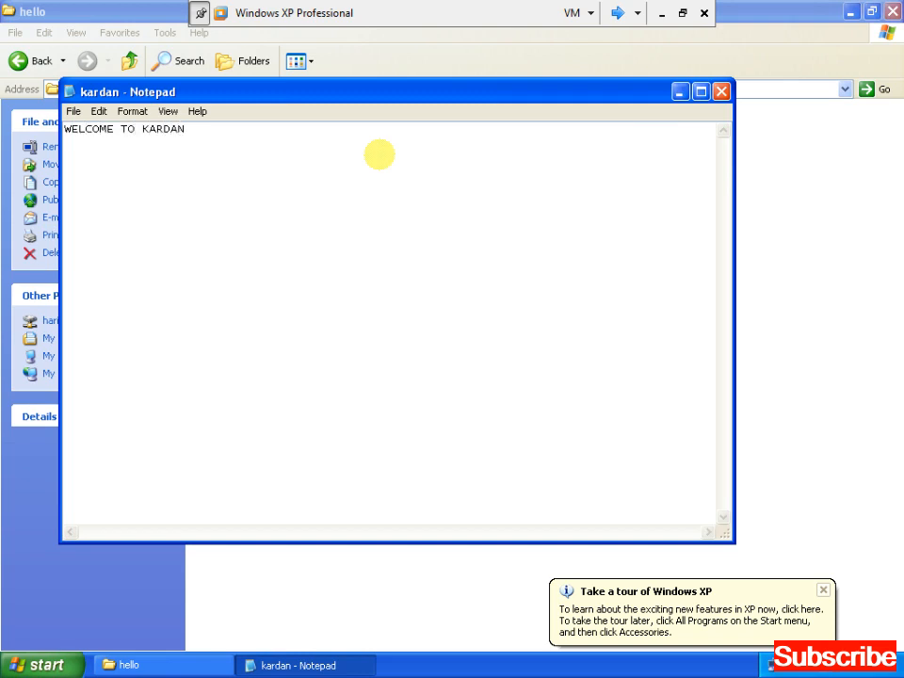
key("ctrl+a")
key("ctrl+c")
key("End")
key("Return")
key("Return")
key("ctrl+v")
key("Return")
key("ctrl+v")
key("Return")
key("ctrl+v")
key("Return")
key("ctrl+v")
key("Return")
key("ctrl+v")
key("Return")
key("ctrl+v")
key("Return")
key("ctrl+v")
key("Return")
key("ctrl+v")
key("ctrl+v")
key("Return")
key("ctrl+v")
key("Return")
key("ctrl+v")
key("Return")
key("ctrl+v")
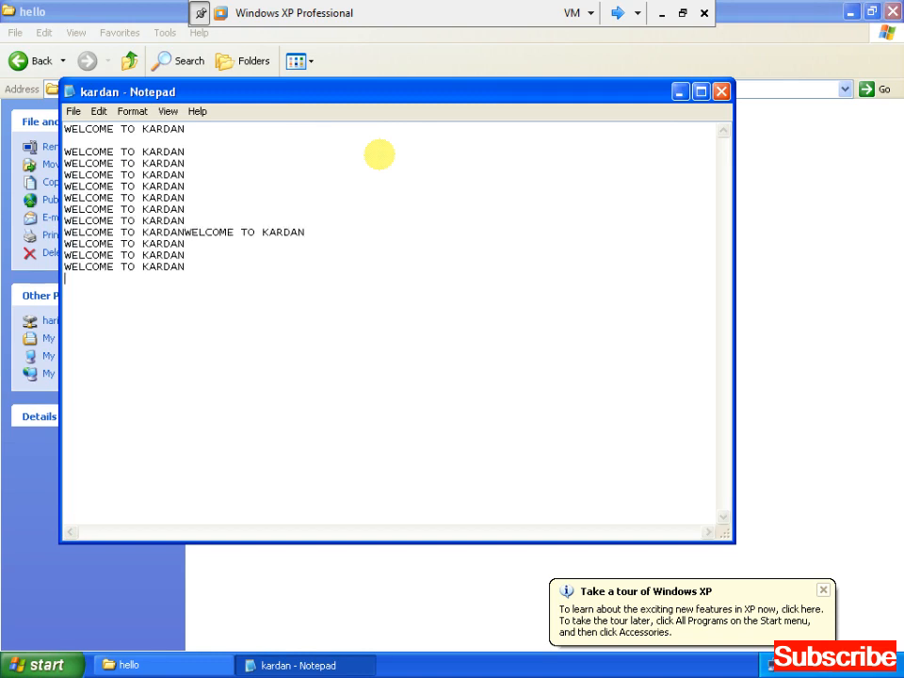
key("Return")
key("Return")
key("ctrl+v")
key("Return")
key("ctrl+v")
key("Return")
key("ctrl+v")
key("Return")
key("ctrl+v")
Save kardan while closing Notepad, check the saved file, then return to My Computer.
key("alt+F4")
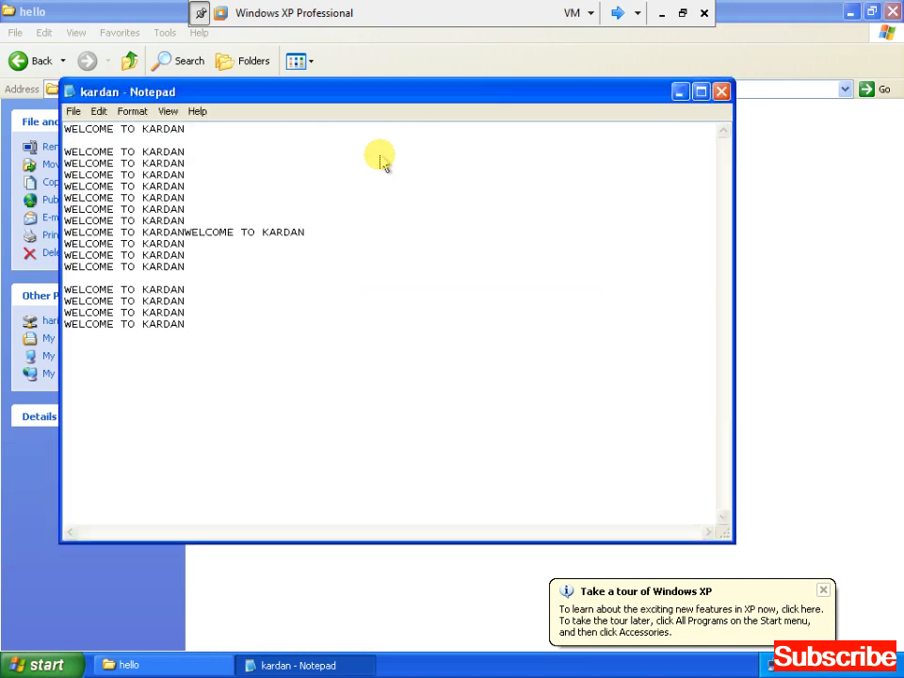
key("Return")
key("BackSpace")
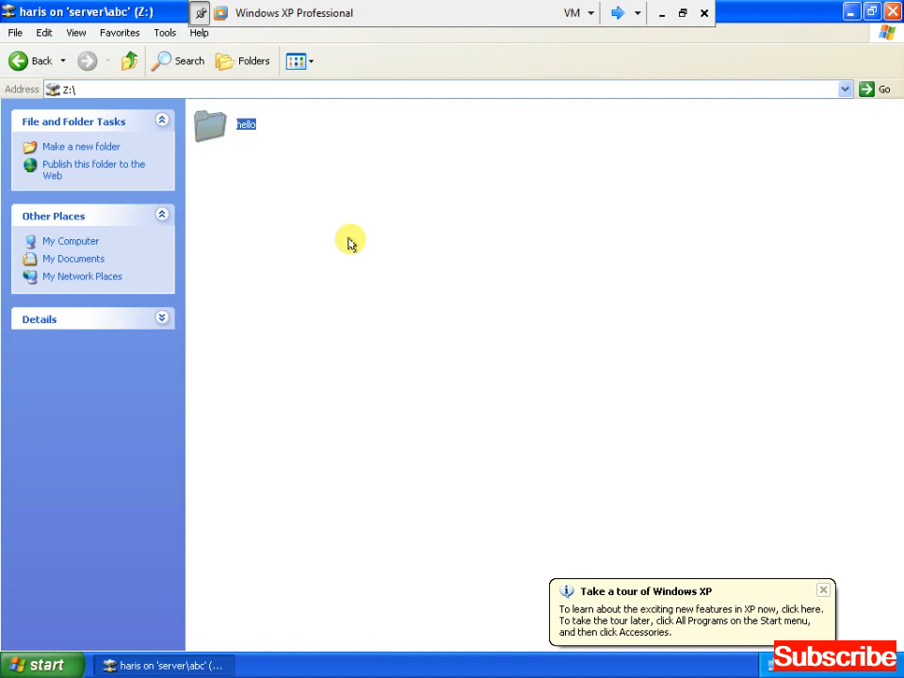
key("Return")
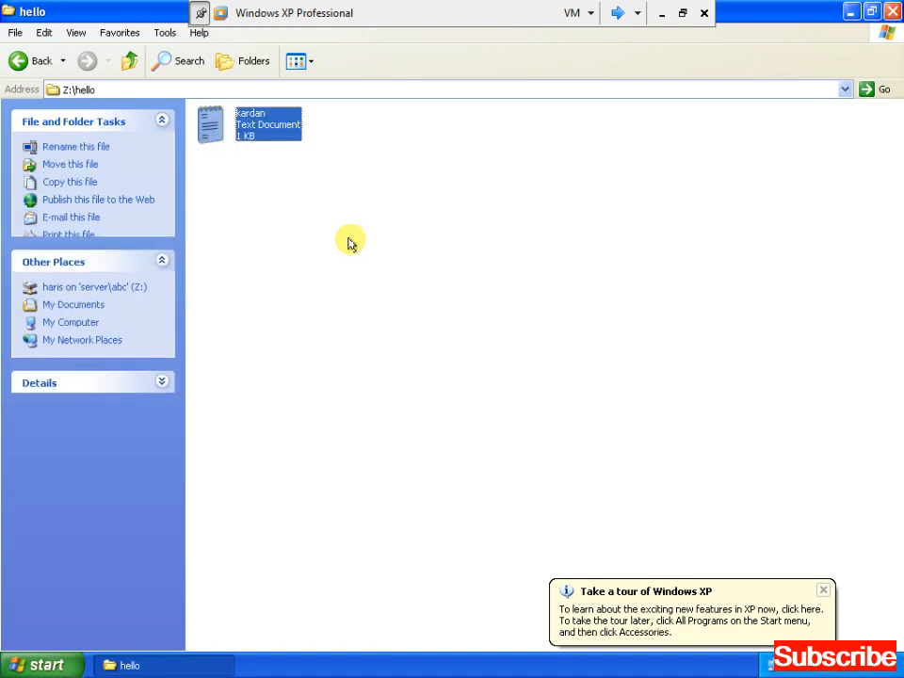
key("BackSpace")
key("BackSpace")
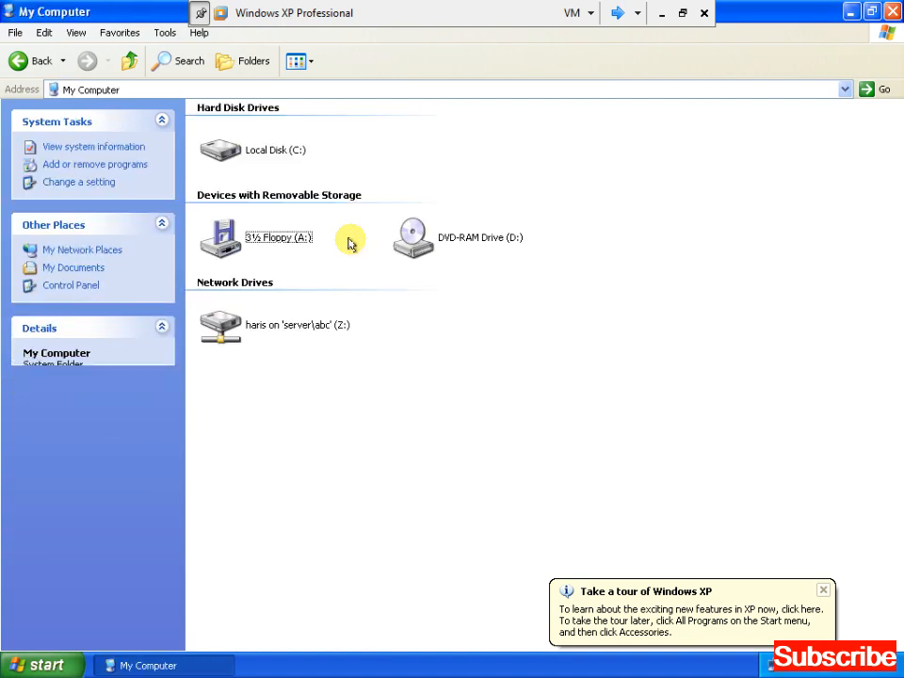
Close My Computer and log off the XP client to its welcome screen.
left_click(298, 321)
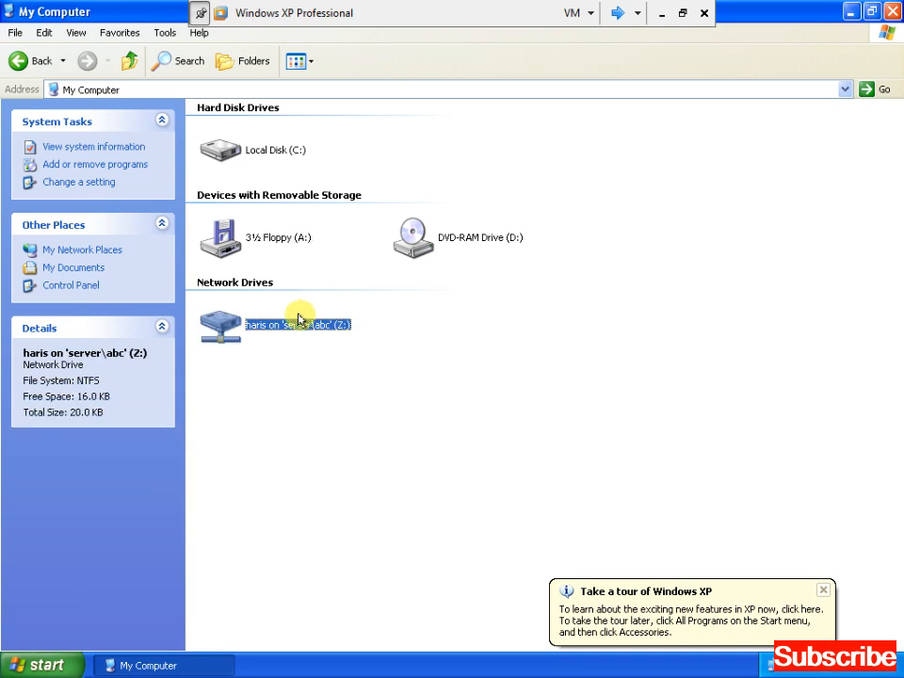
left_click(891, 11)
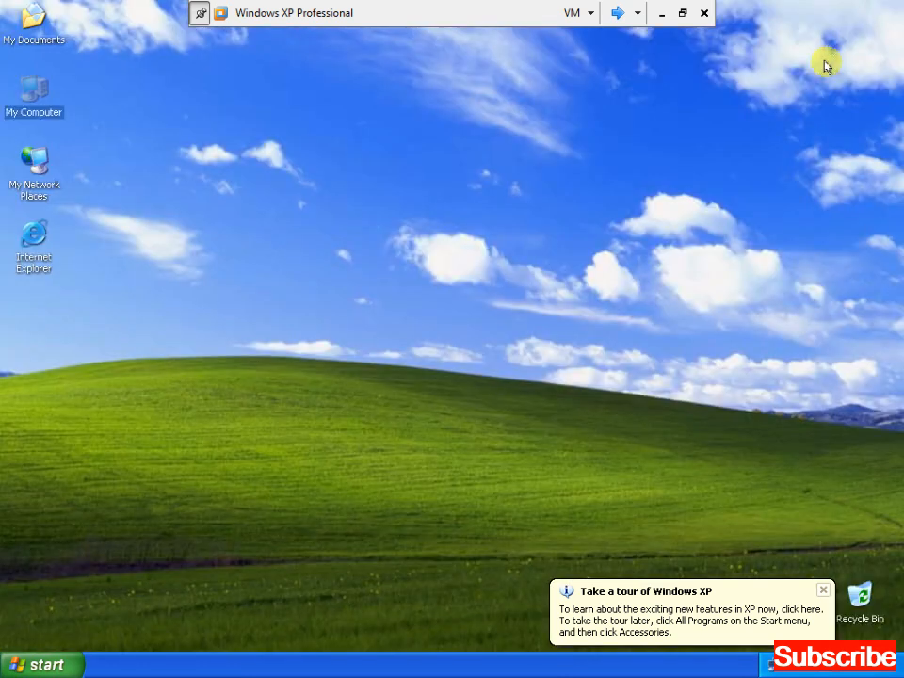
key("super")
key("u")
key("Up")
key("Return")
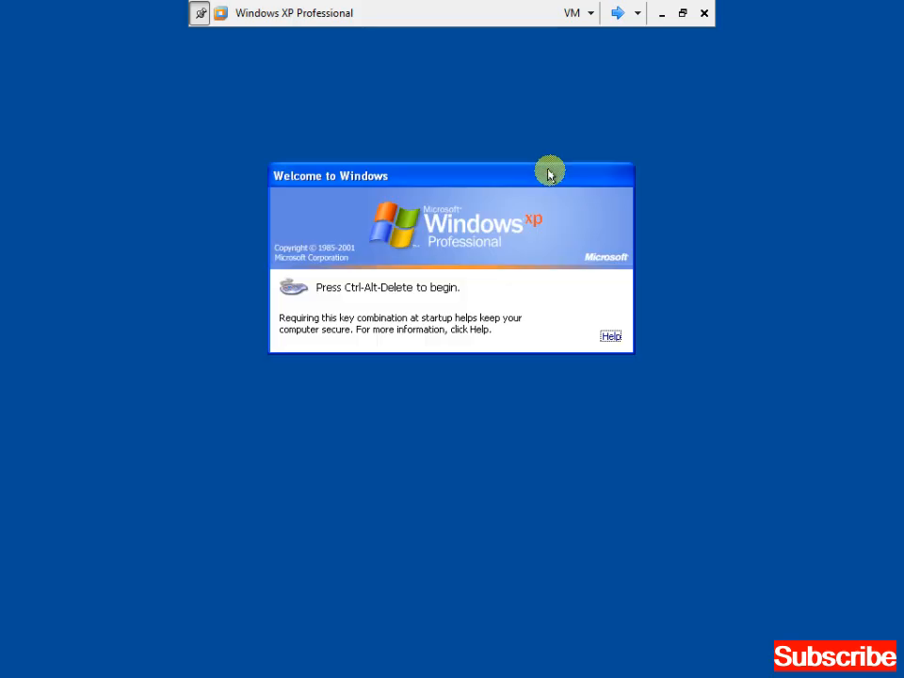
left_click(617, 13)
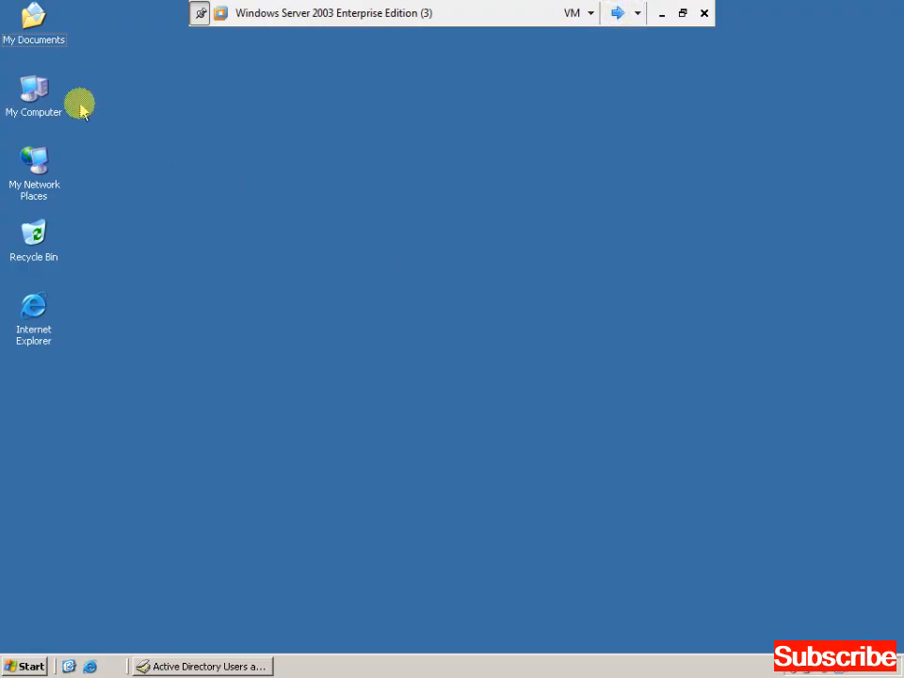
On the server, open kardan.txt under C:\abc\<user's home folder>\hello to verify its text, then close it.
double_click(35, 92)
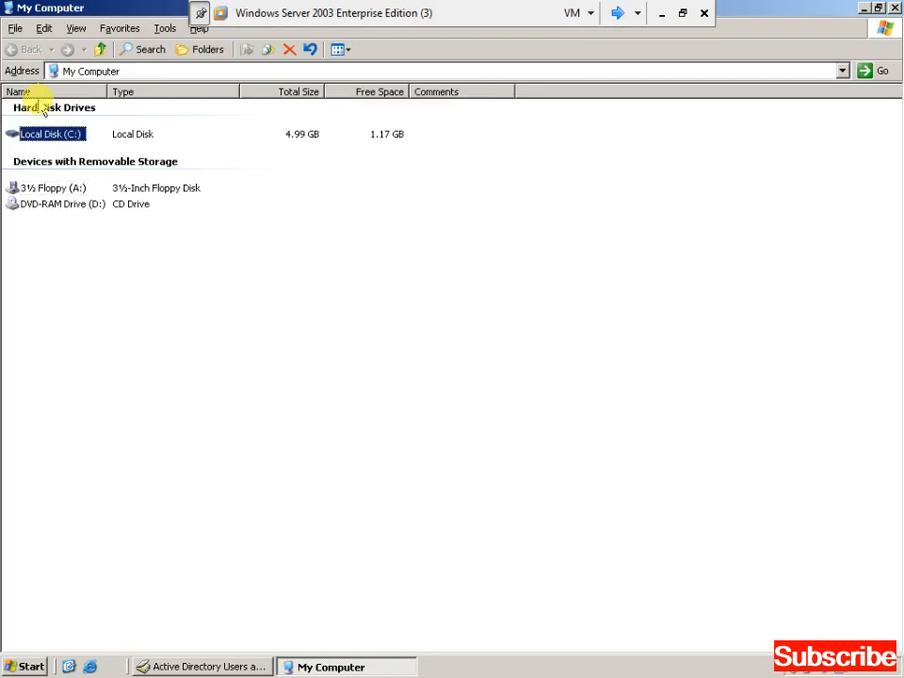
key("Return")
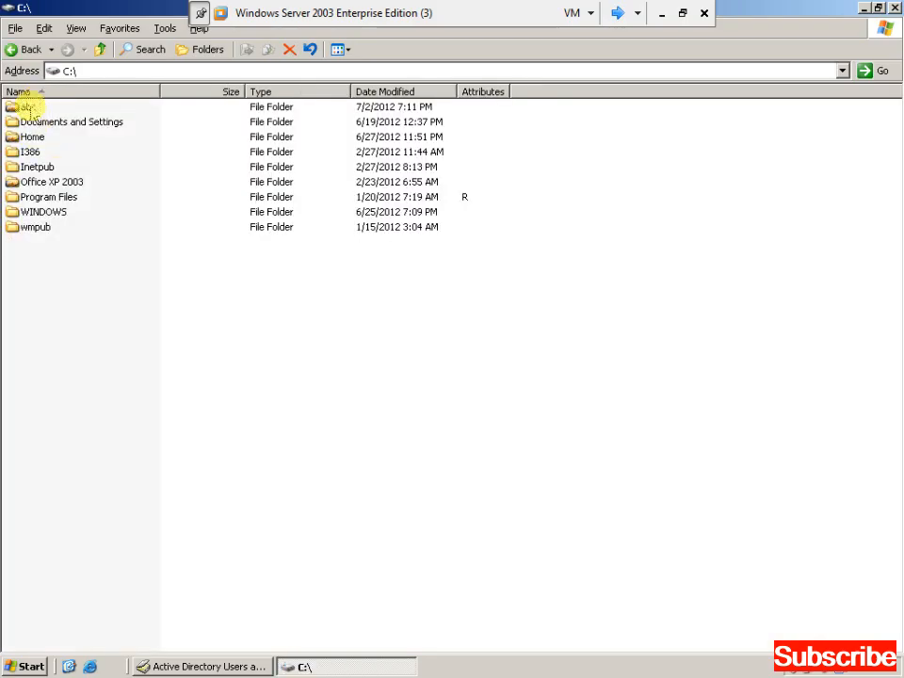
left_click(26, 108)
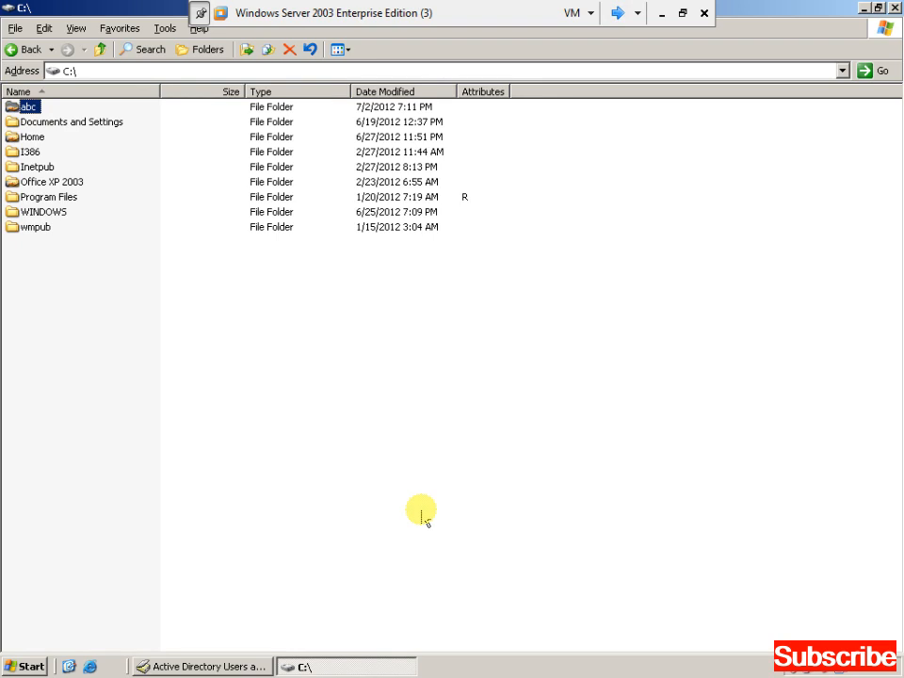
key("Return")
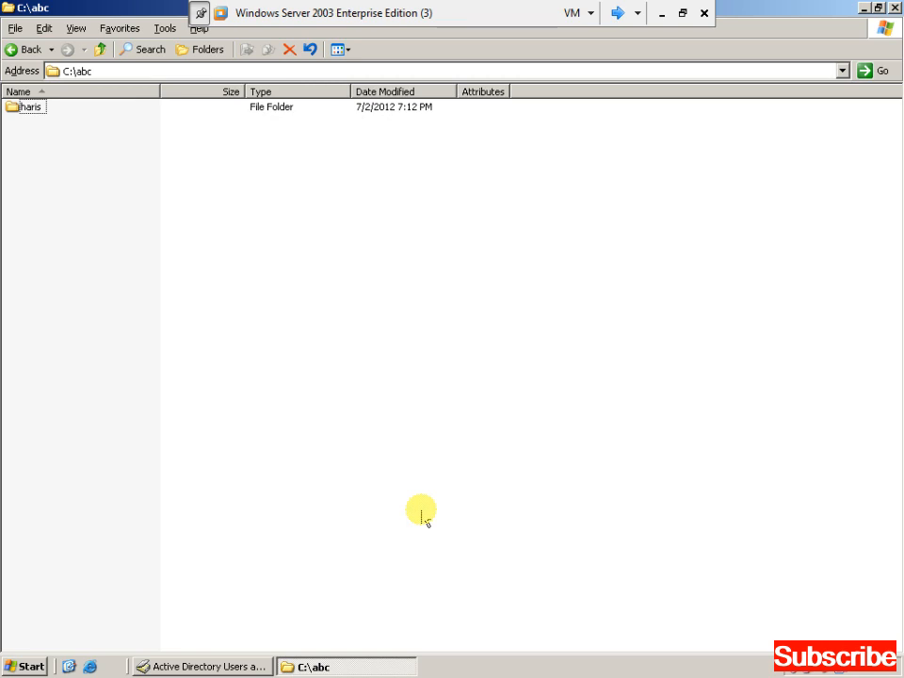
key("Down")
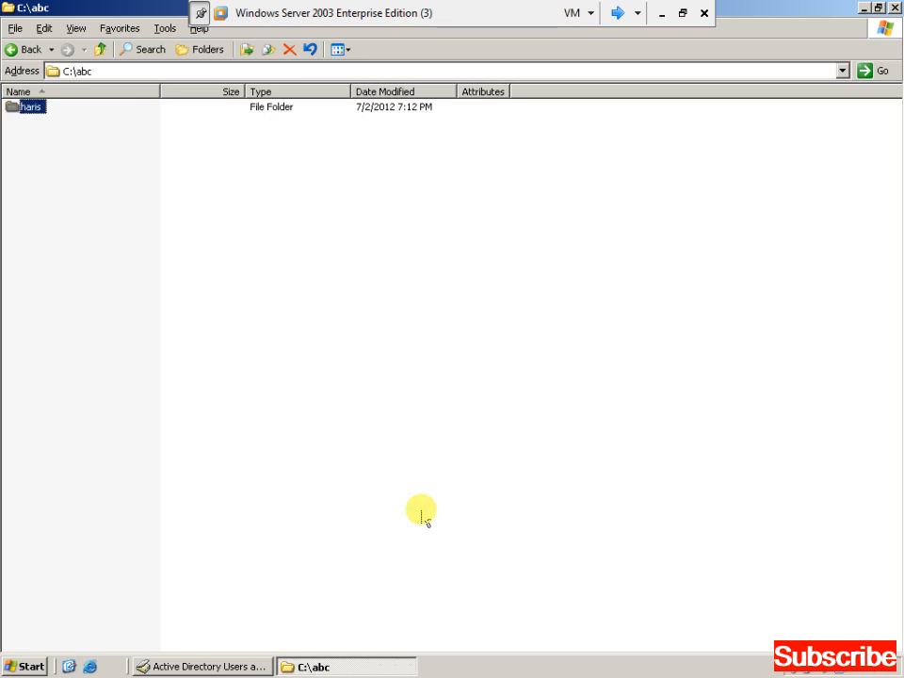
key("Return")
key("Down")
key("Return")
key("Down")
key("Return")
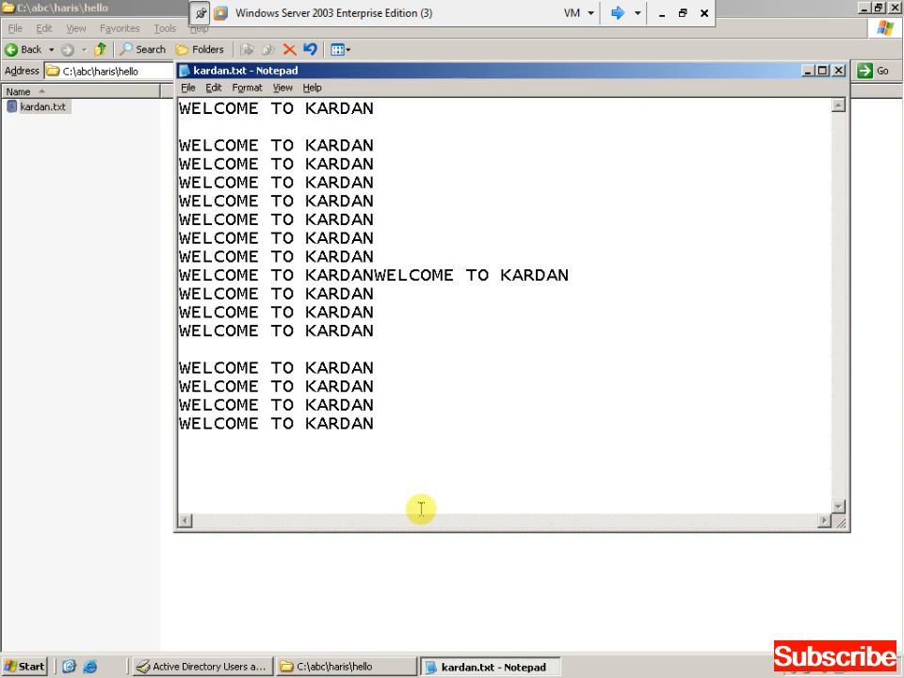
key("alt+F4")
key("alt+F4")
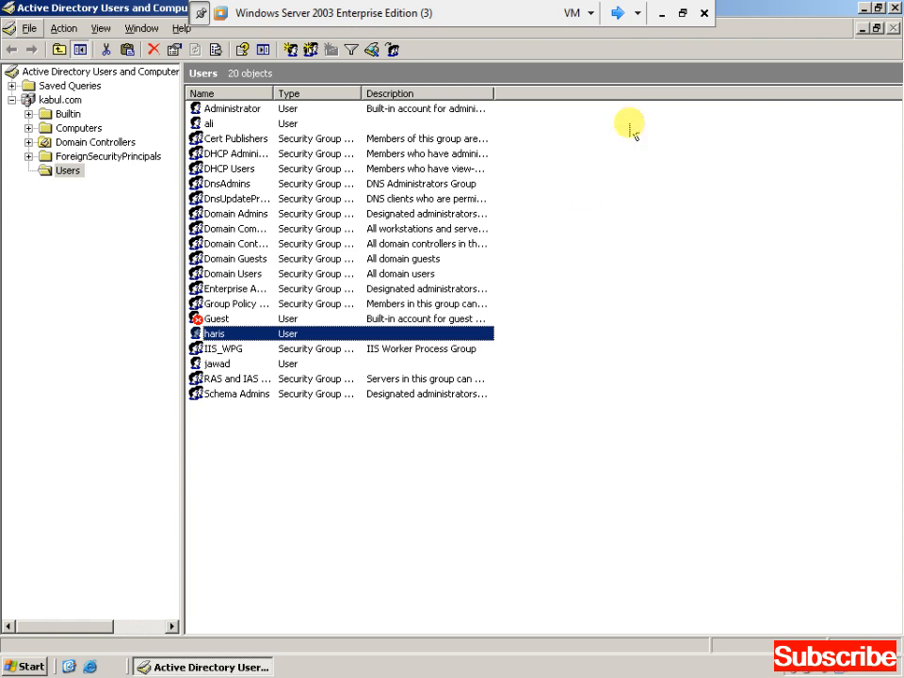
Start creating a new user object in kabul.com's Users container.
right_click(630, 116)
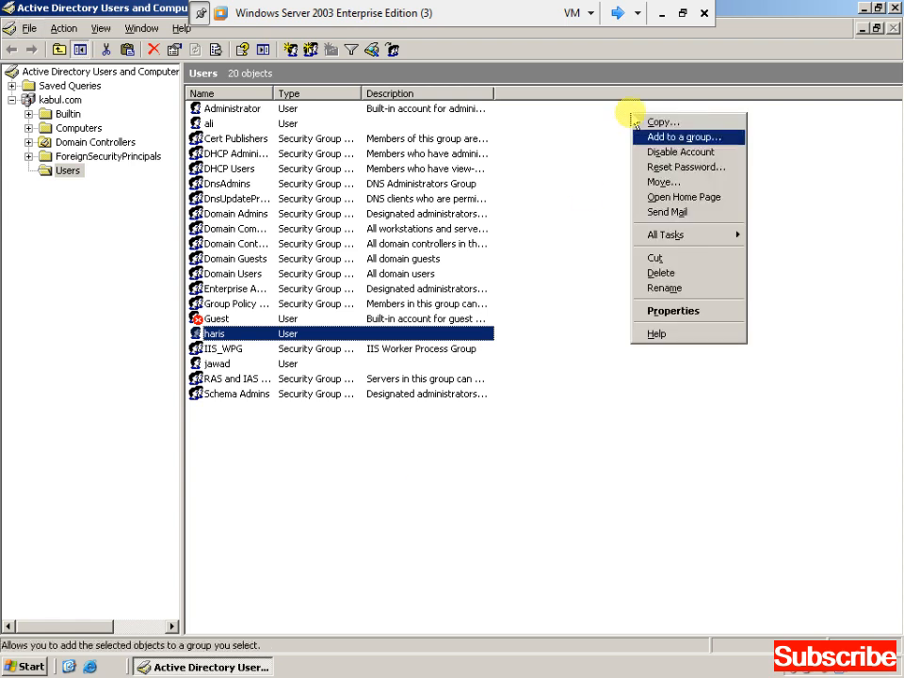
left_click(563, 286)
right_click(570, 283)
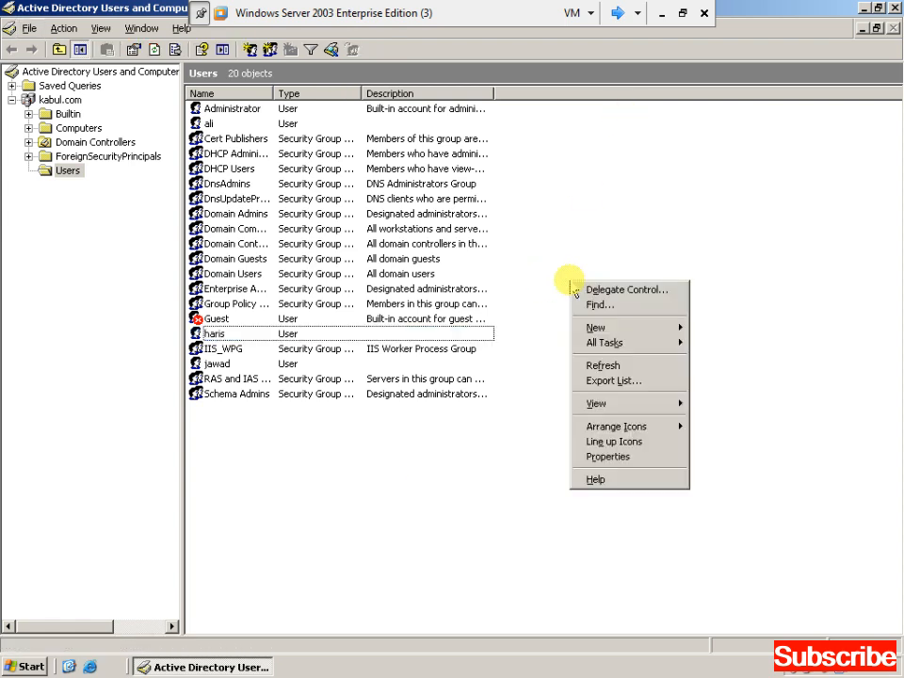
key("Down")
key("Down")
key("Down")
key("Right")
key("Down")
key("Down")
key("Down")
key("Down")
key("Down")
key("Down")
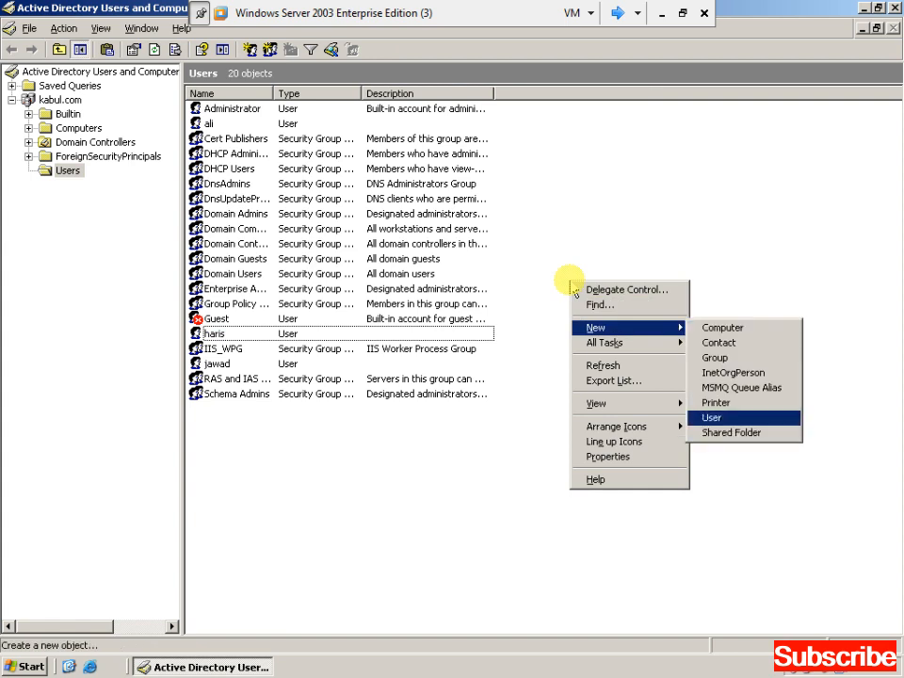
key("Return")
Enter the user's first and logon names and a password, with no forced change at next logon.
type("jamshid")
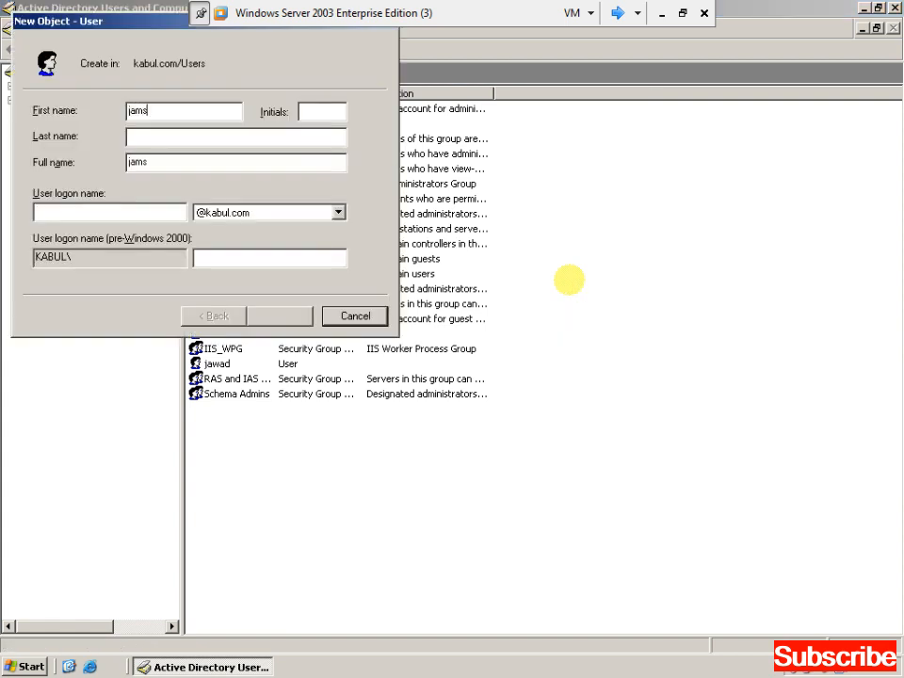
key("Tab")
key("Tab")
key("Tab")
key("Tab")
type("jamshid")
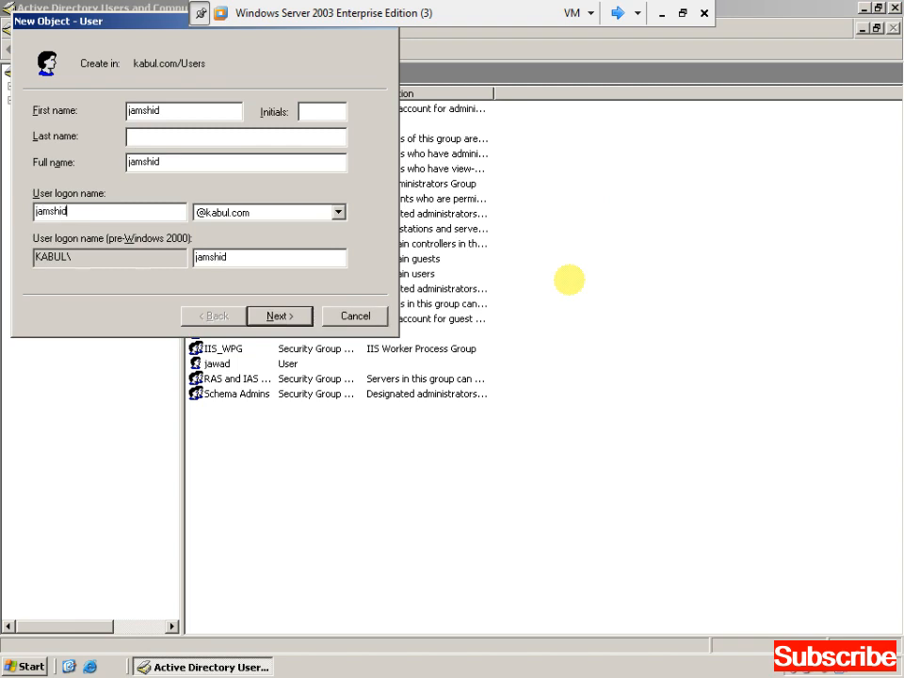
key("Return")
type("●●●●●●●")
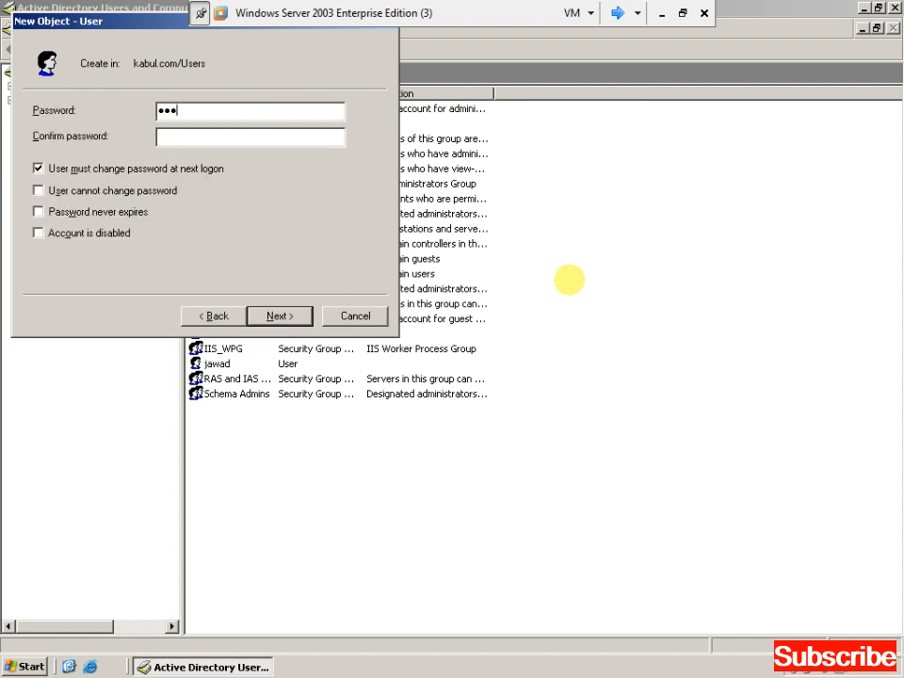
key("Tab")
type("●●●●●●●")
key("Tab")
key("space")
key("Return")
key("Return")
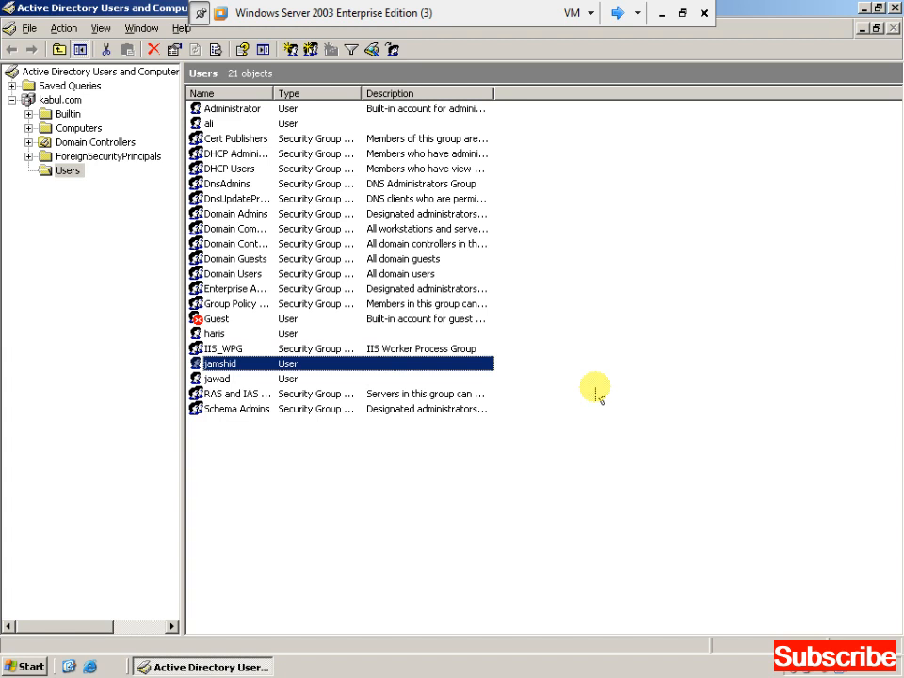
key("super+d")
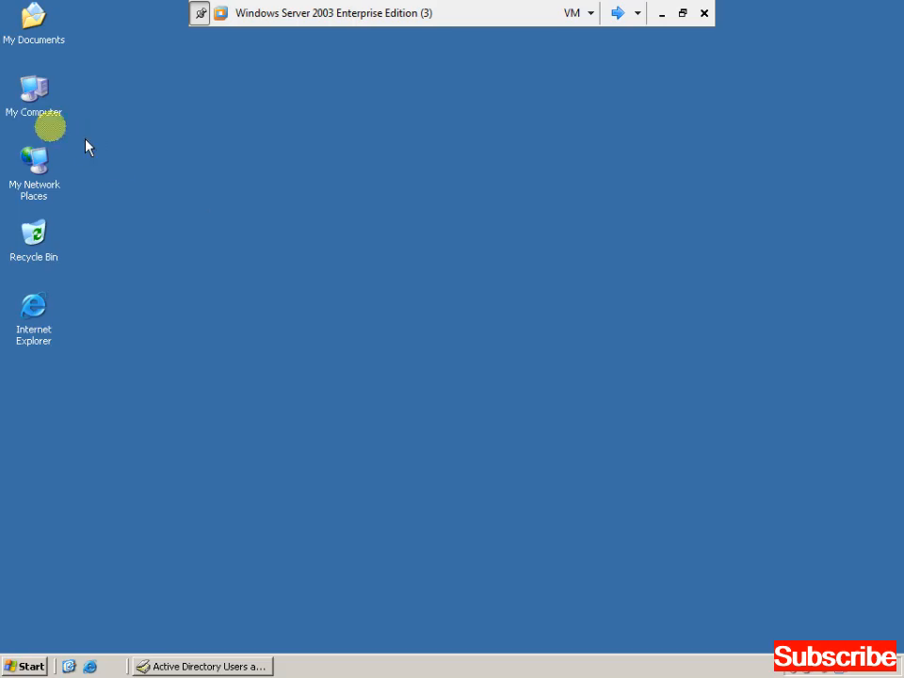
Open the Properties of the C:\abc folder from My Computer.
left_click(27, 111)
double_click(26, 112)
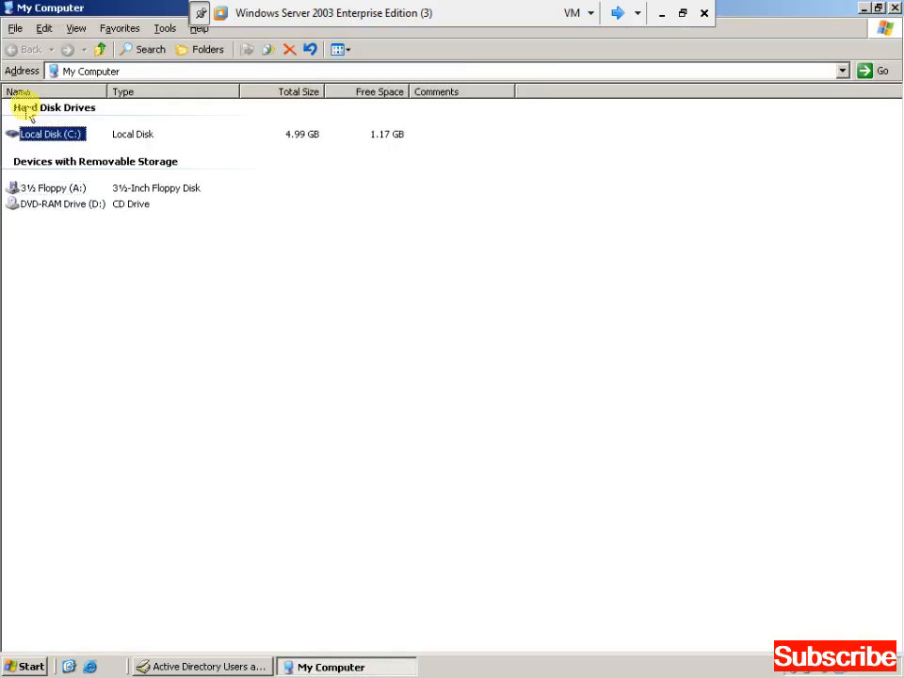
key("Up")
key("Return")
key("Down")
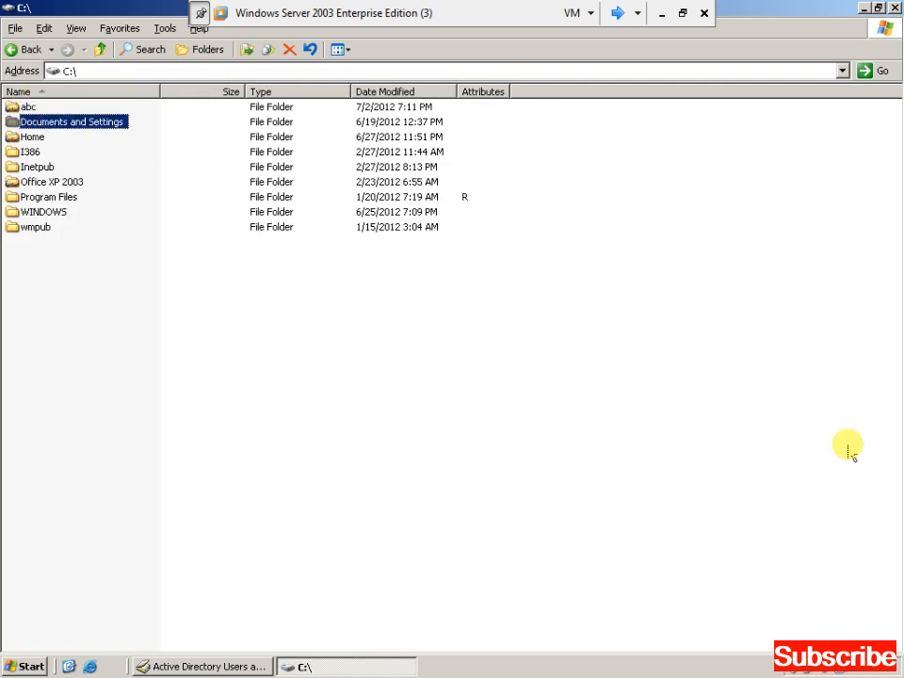
key("Up")
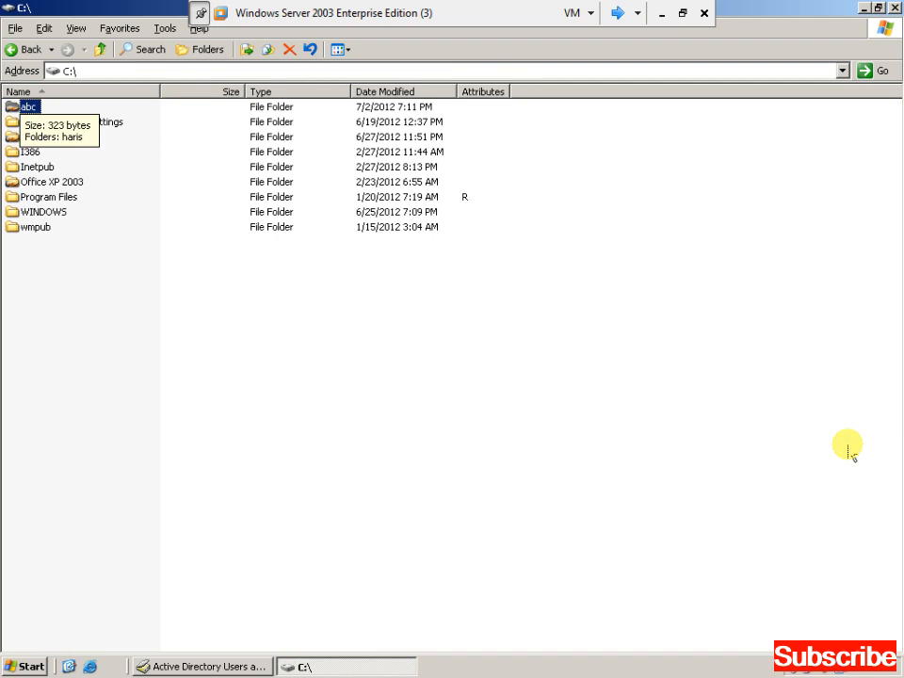
key("shift+F10")
key("Up")
key("Return")
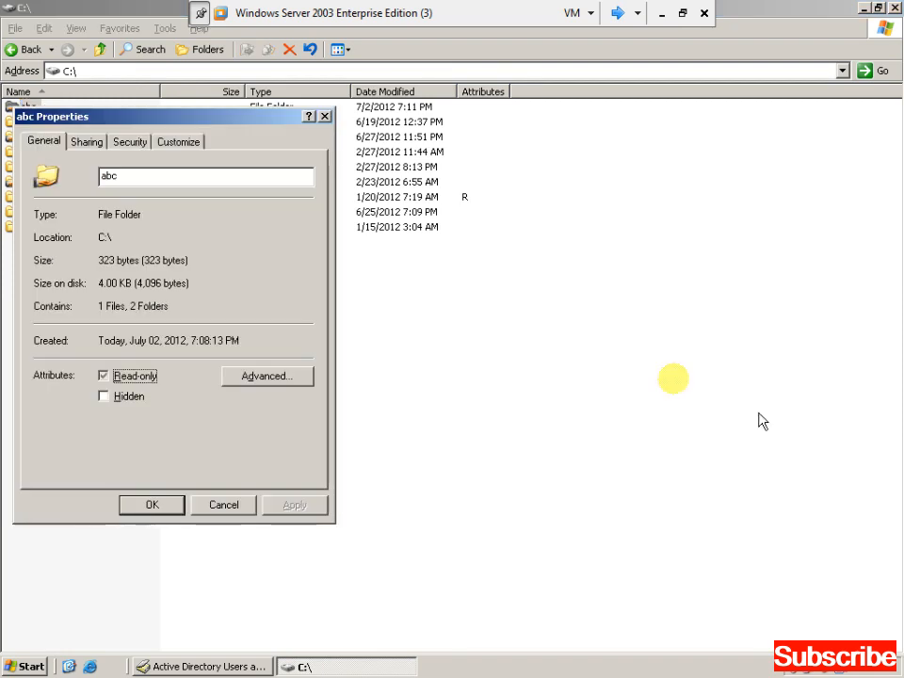
In abc's share permissions, find and select the new domain user through Advanced search.
left_click_drag(238, 121, 386, 128)
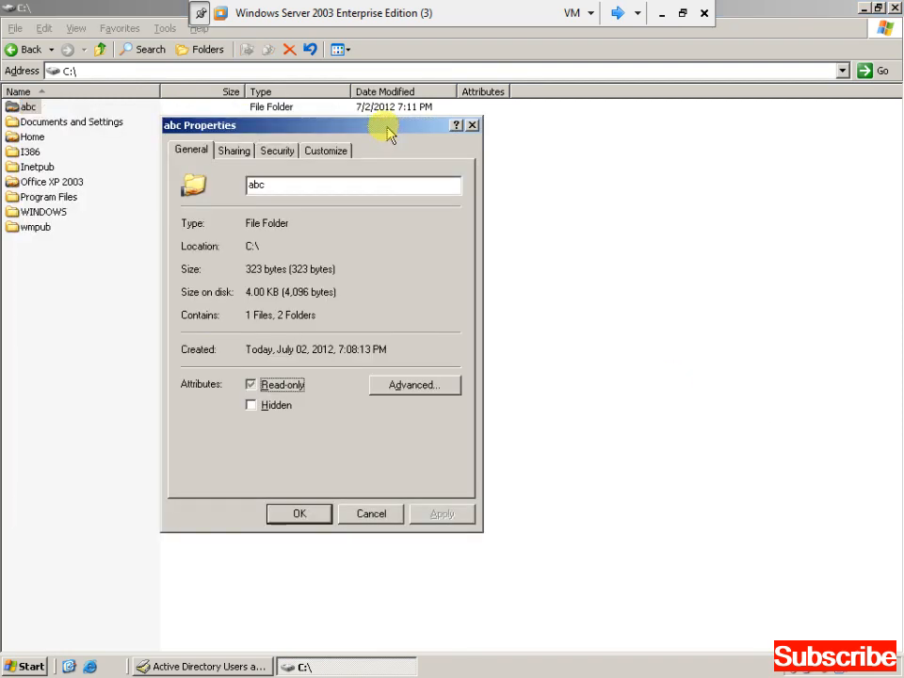
left_click(241, 152)
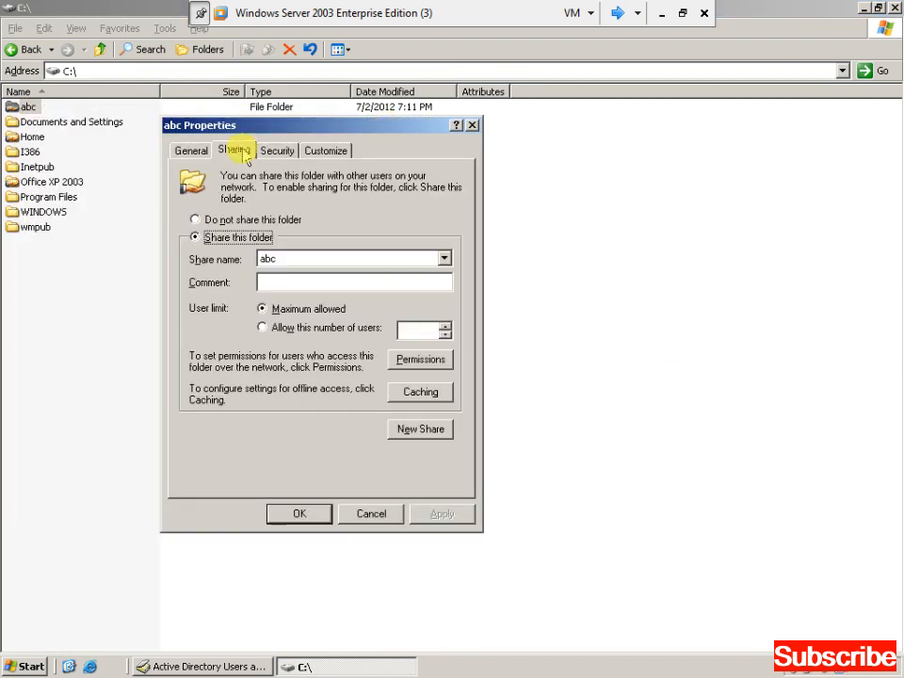
left_click(412, 359)
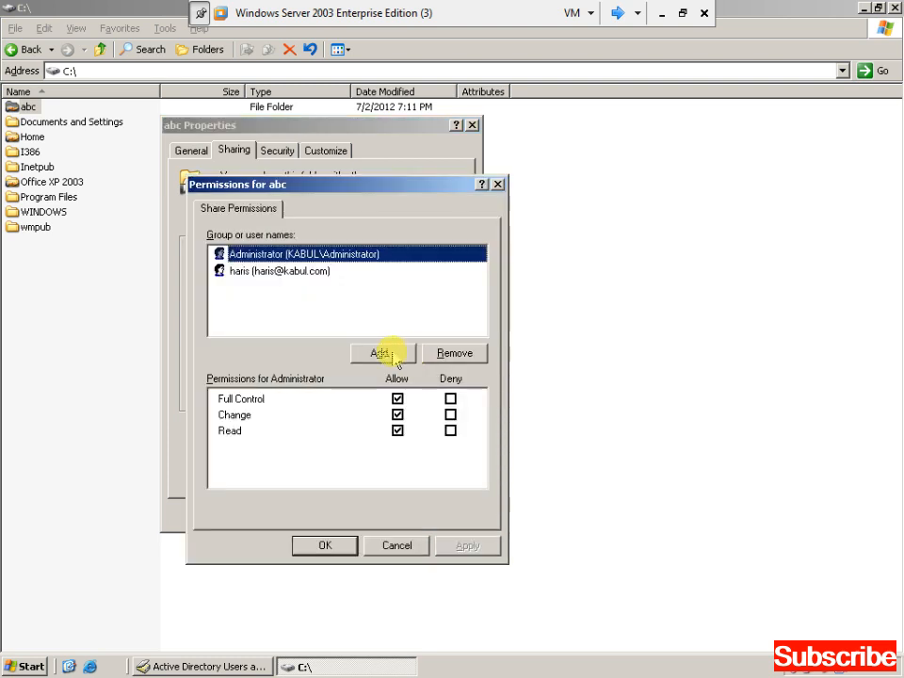
left_click(381, 353)
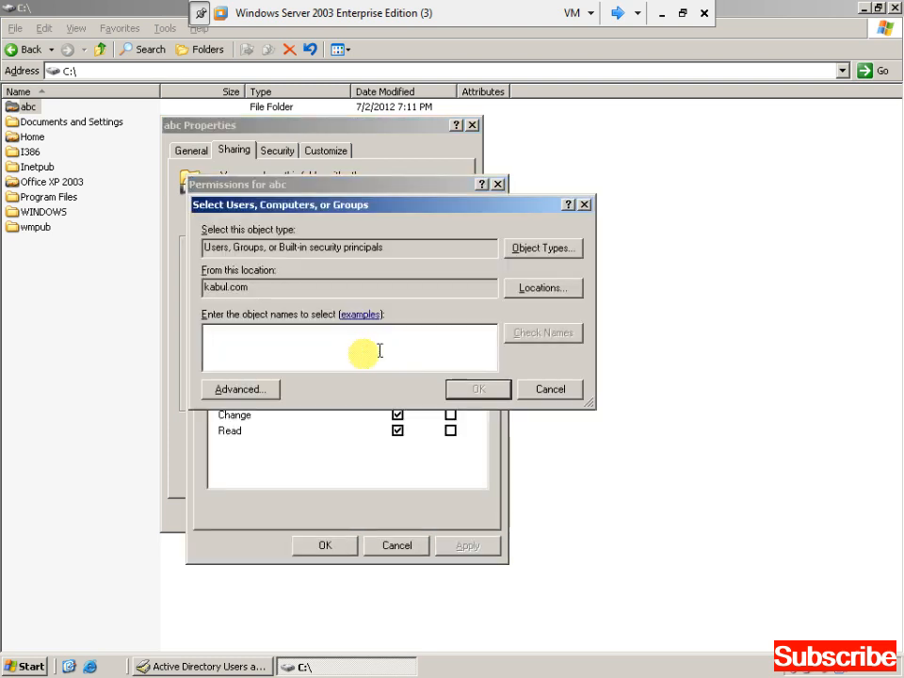
left_click(247, 394)
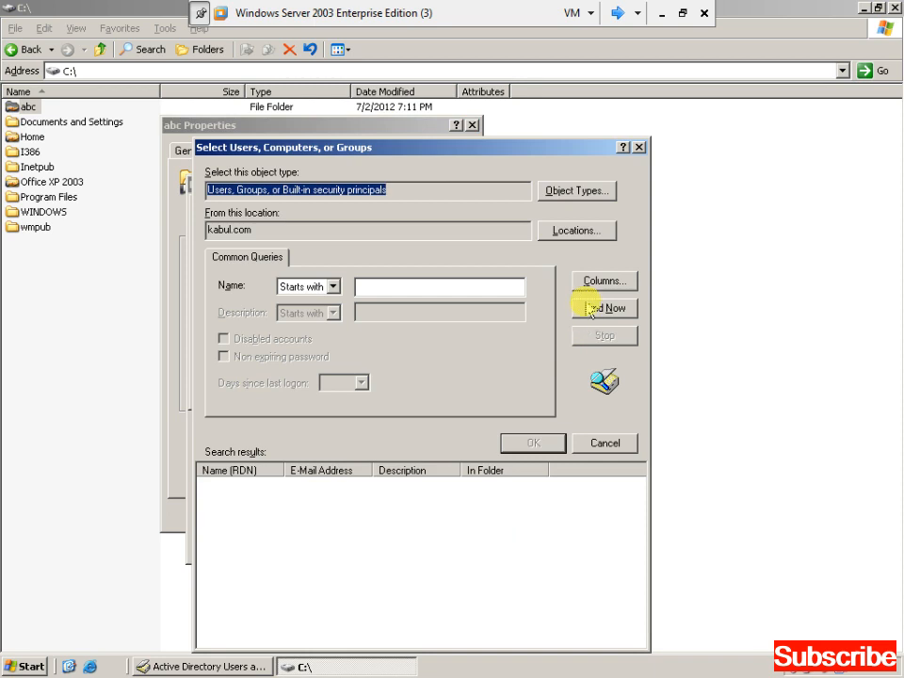
left_click(586, 304)
left_click(345, 545)
key("j")
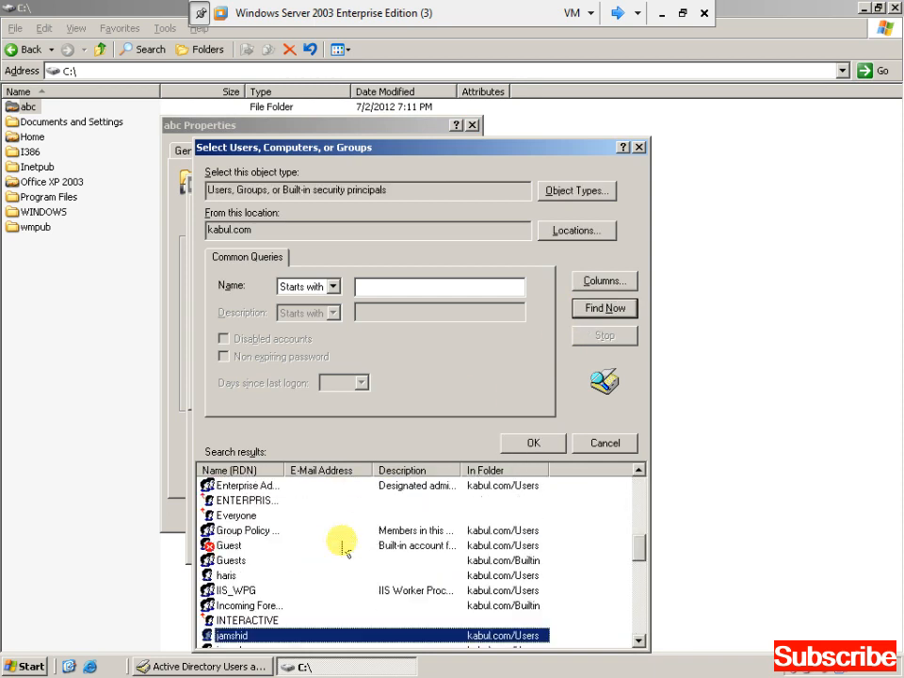
left_click(530, 445)
Grant the new user Full Control on the abc share and close all dialogs.
left_click(478, 388)
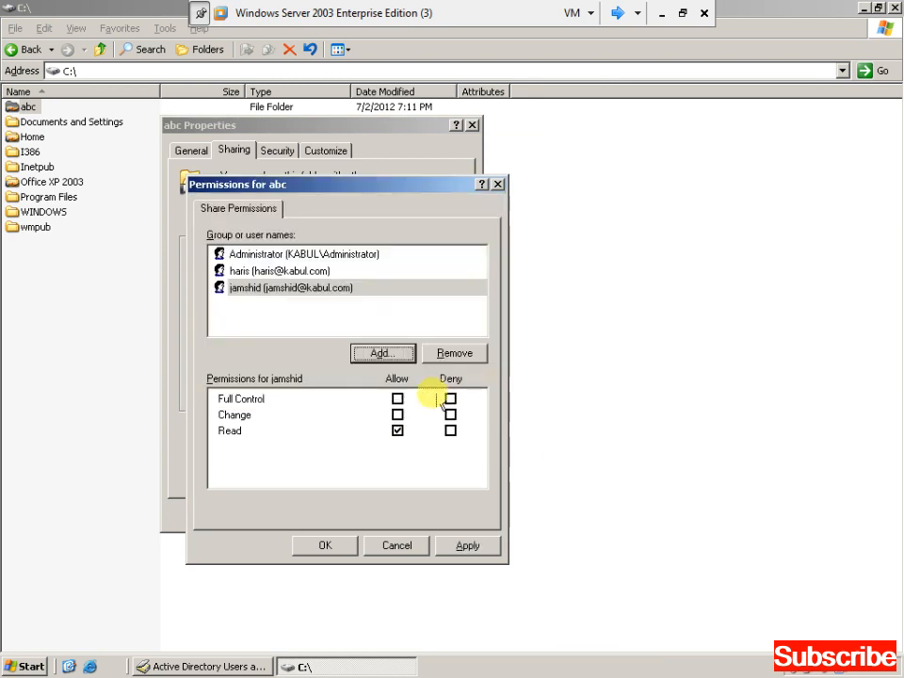
left_click(398, 399)
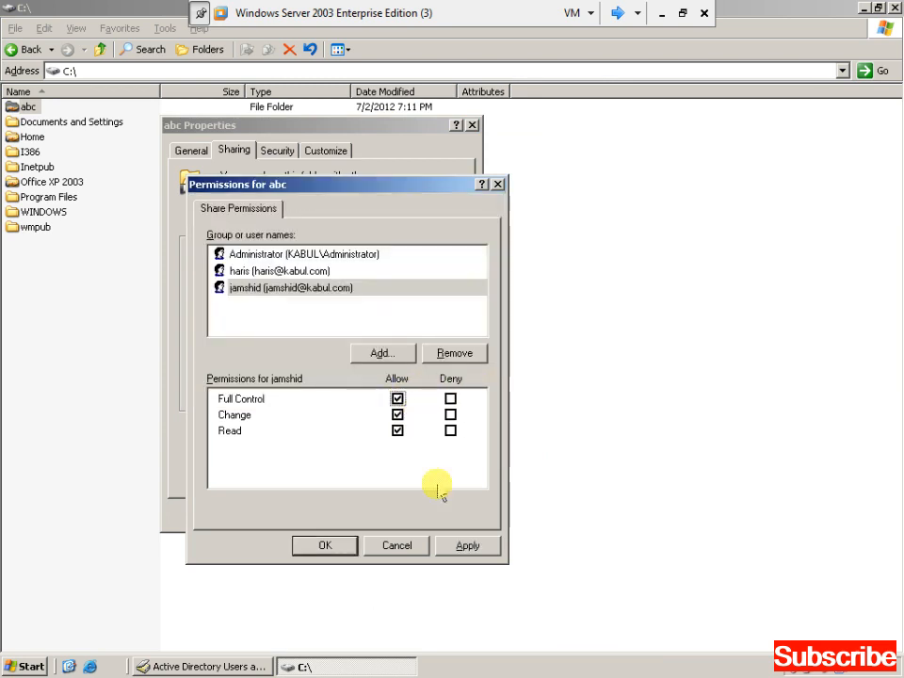
left_click(469, 547)
left_click(341, 547)
left_click(445, 516)
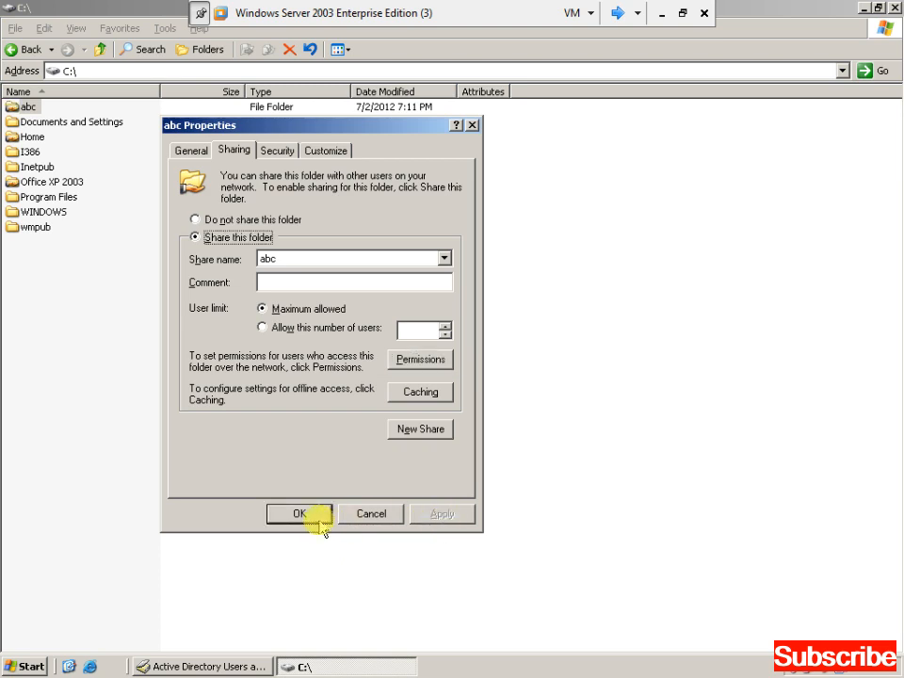
left_click(318, 518)
key("alt+F4")
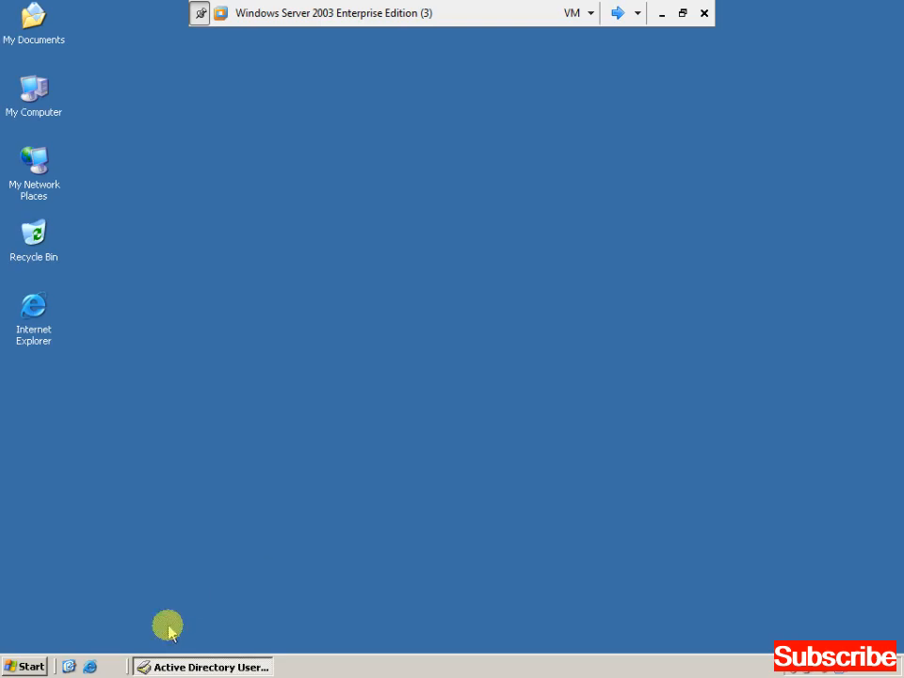
left_click(181, 666)
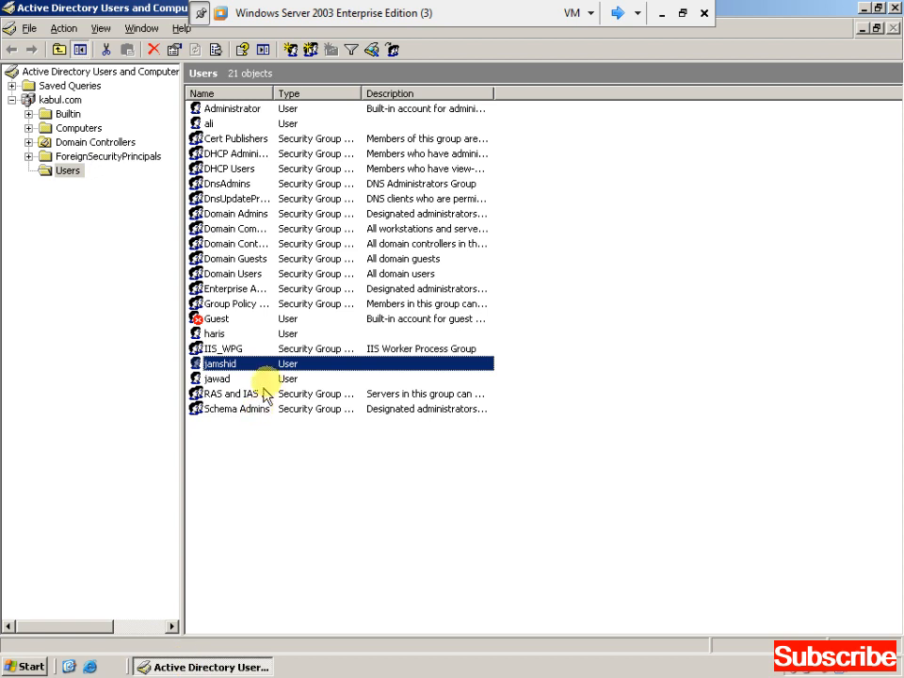
Set the new user's home folder to connect Z: to \\server\abc\<logon name> and apply.
right_click(279, 364)
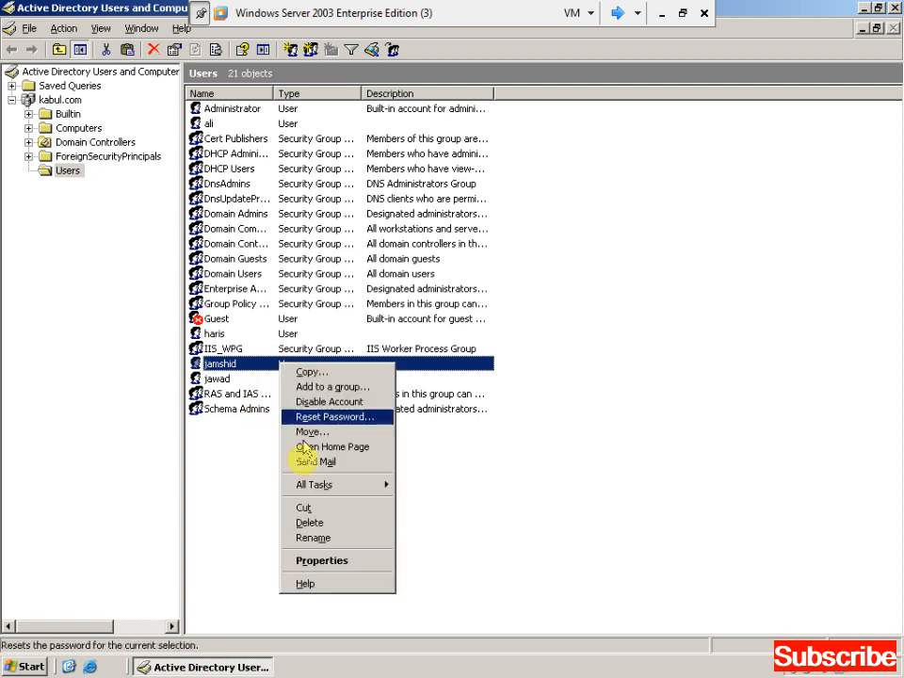
left_click(308, 563)
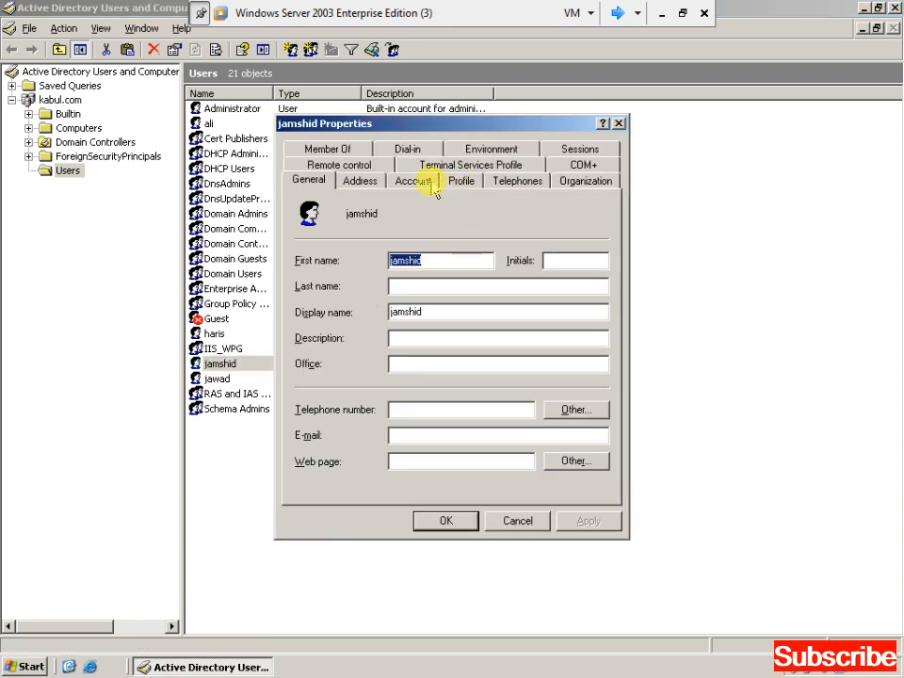
left_click(459, 184)
left_click(313, 335)
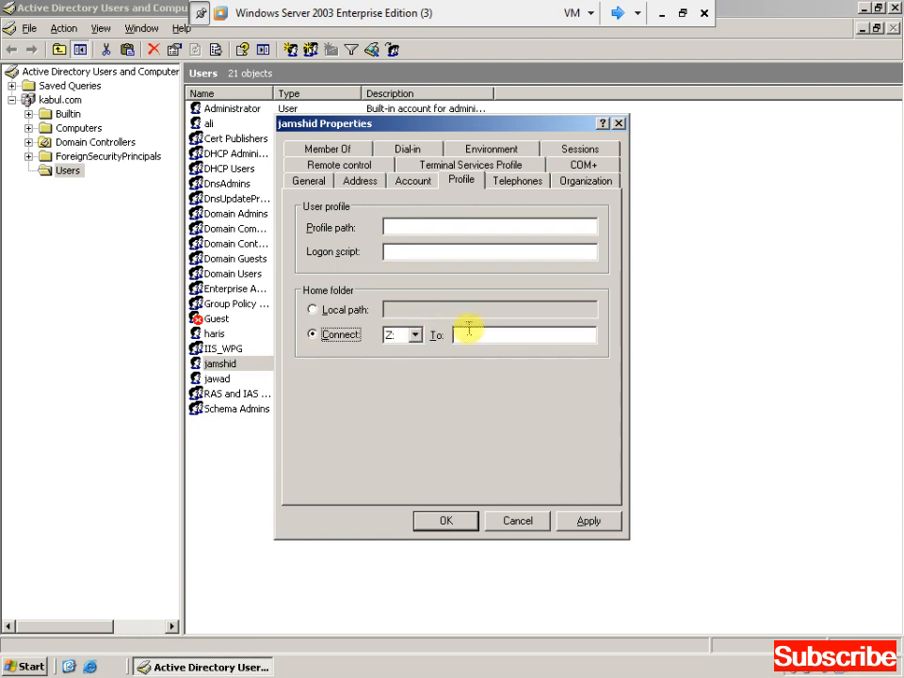
type("\\\\")
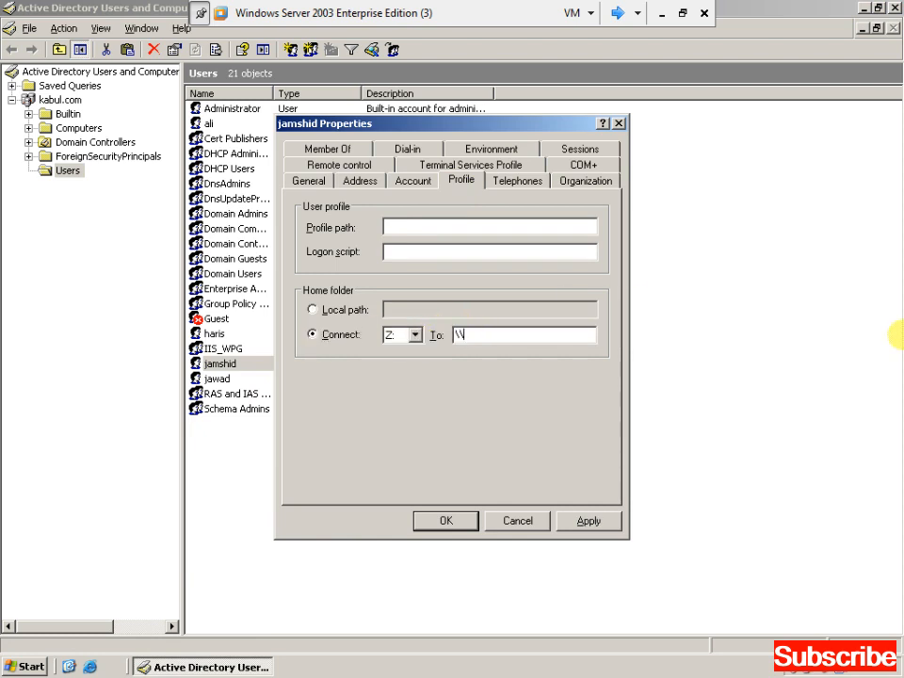
type("server\\abc\\jamshid")
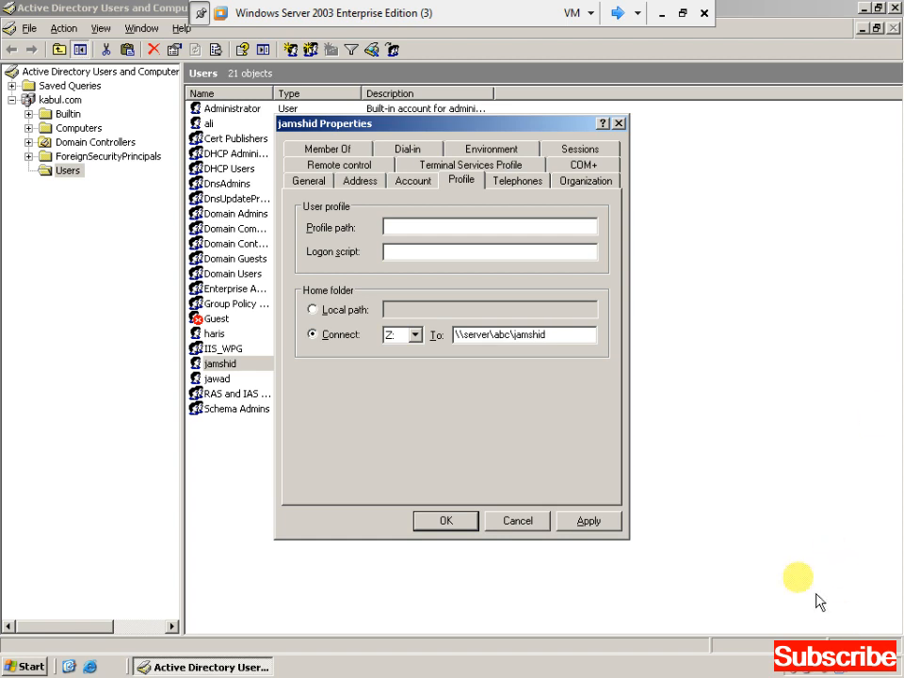
left_click(601, 524)
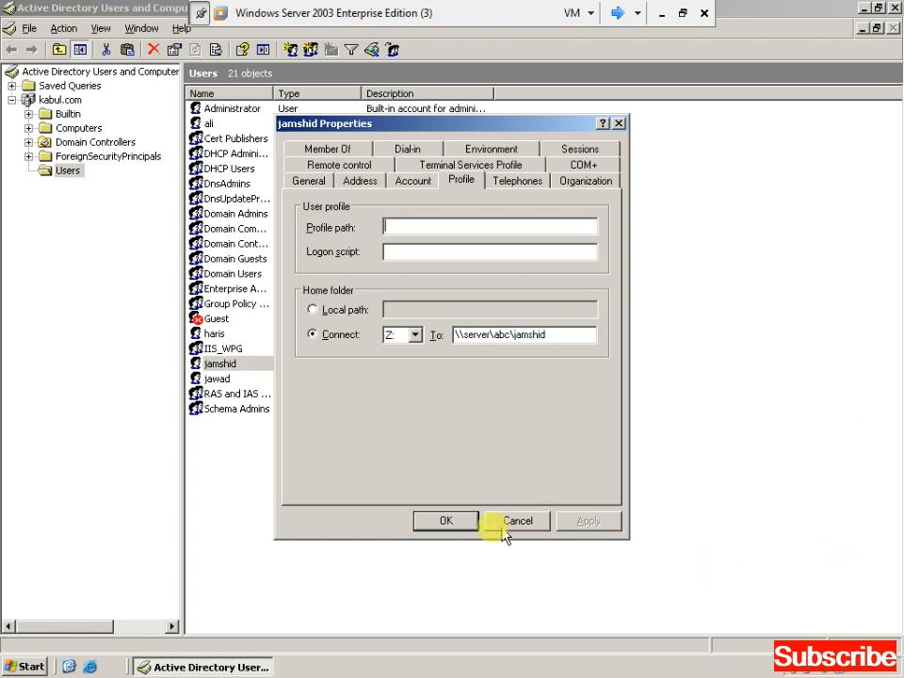
left_click(447, 521)
key("alt+space")
Minimize the console and refresh the server desktop.
key("n")
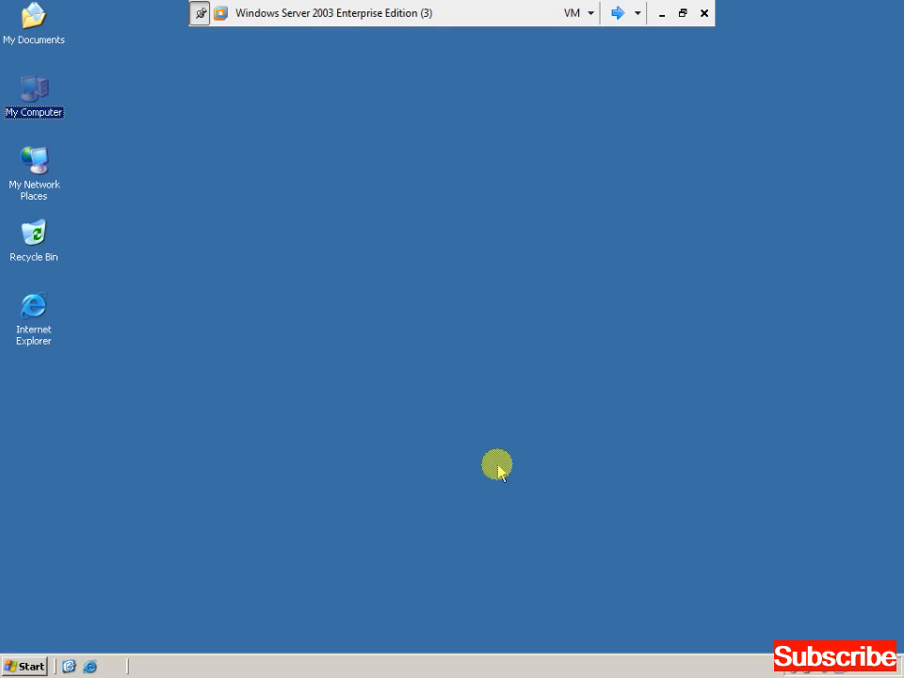
right_click(413, 231)
right_click(429, 260)
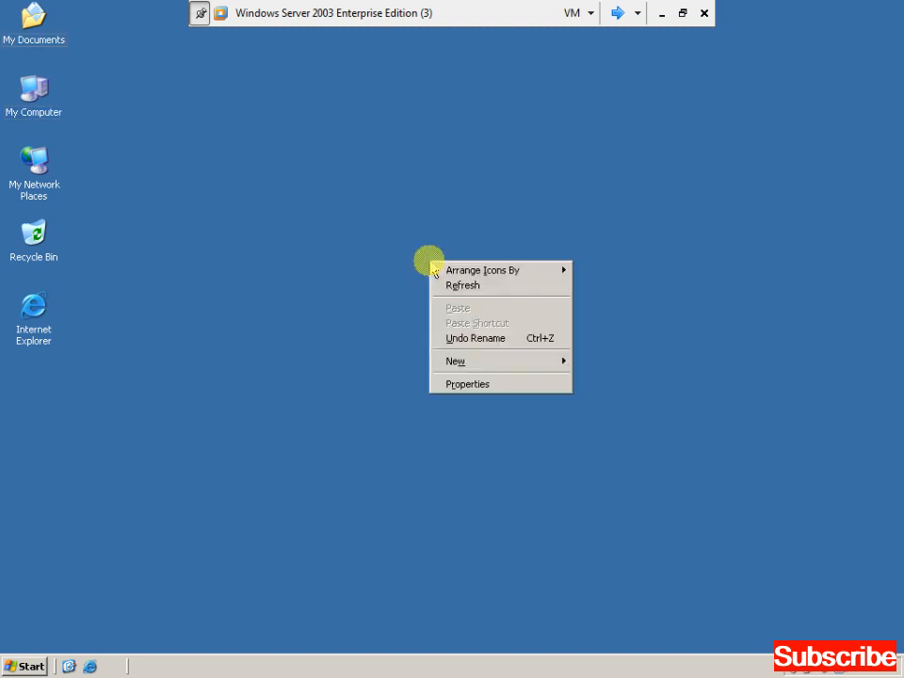
left_click(449, 284)
Log on to the XP client in the KABUL domain with the new user's name and password.
left_click(617, 13)
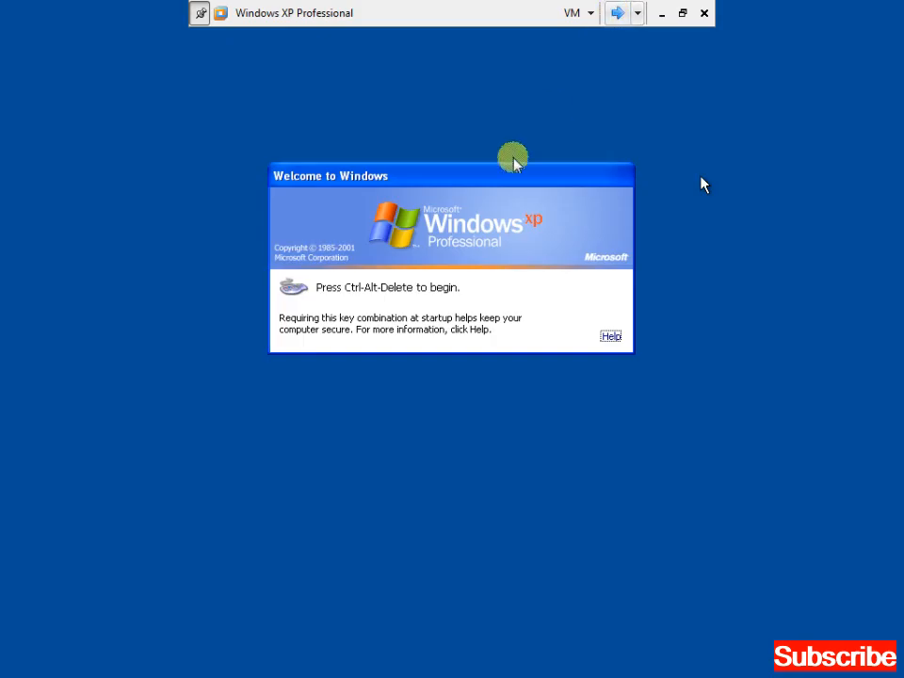
key("ctrl+alt+End")
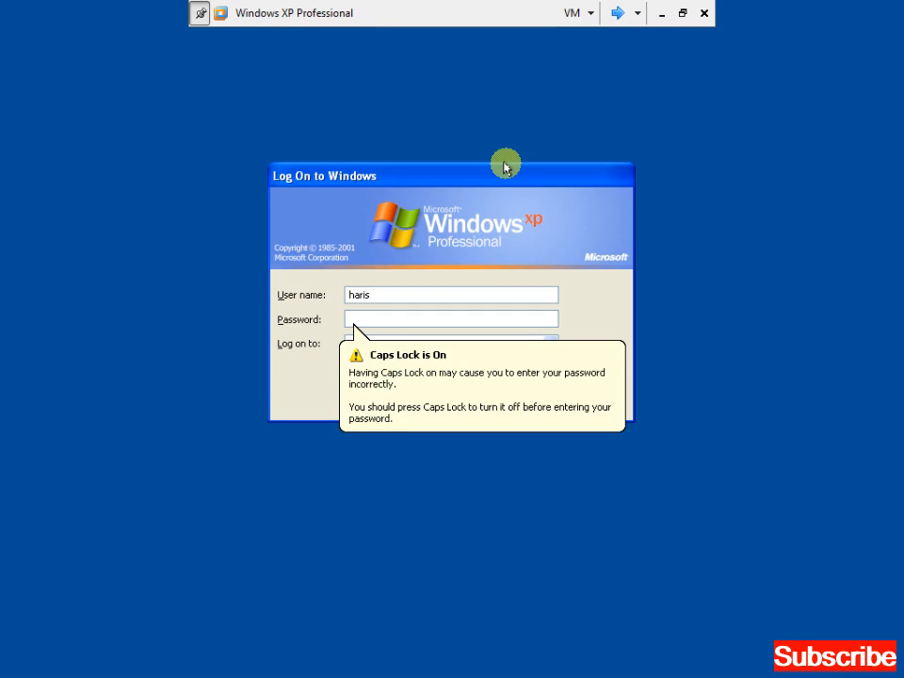
key("Caps_Lock")
type("1234567")
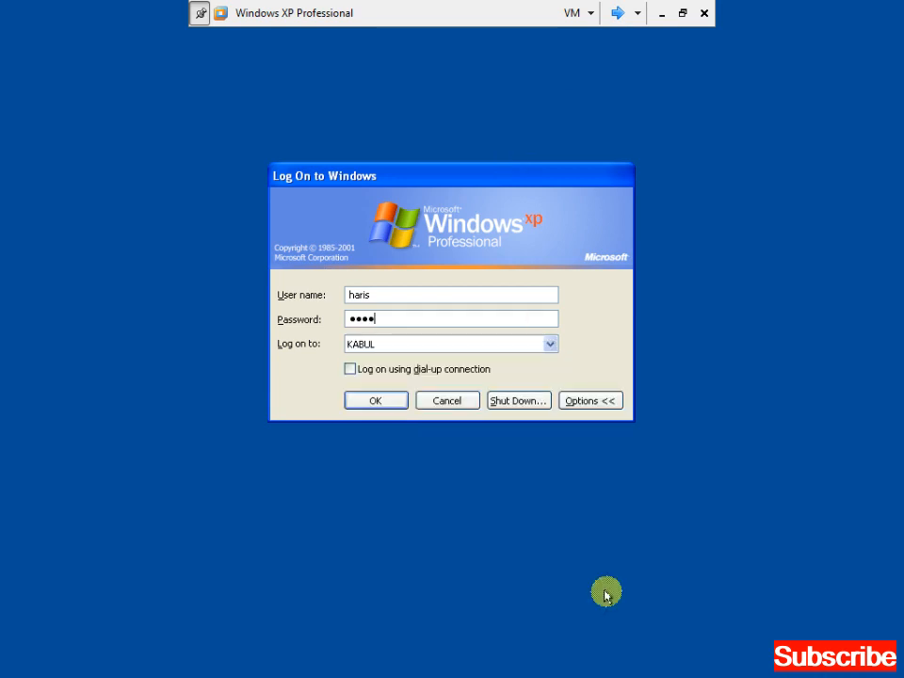
key("Return")
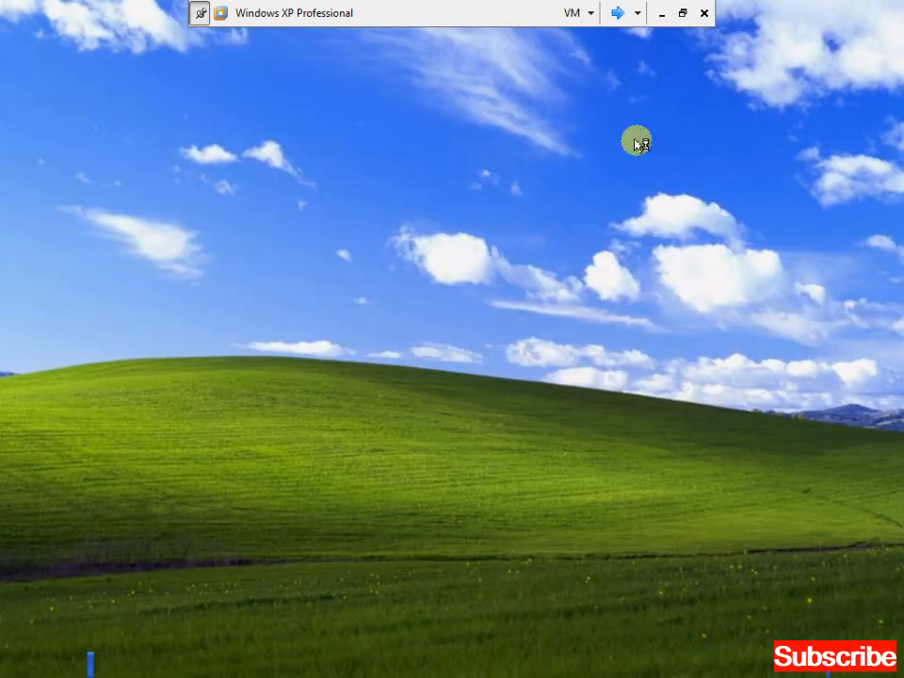
left_click(617, 13)
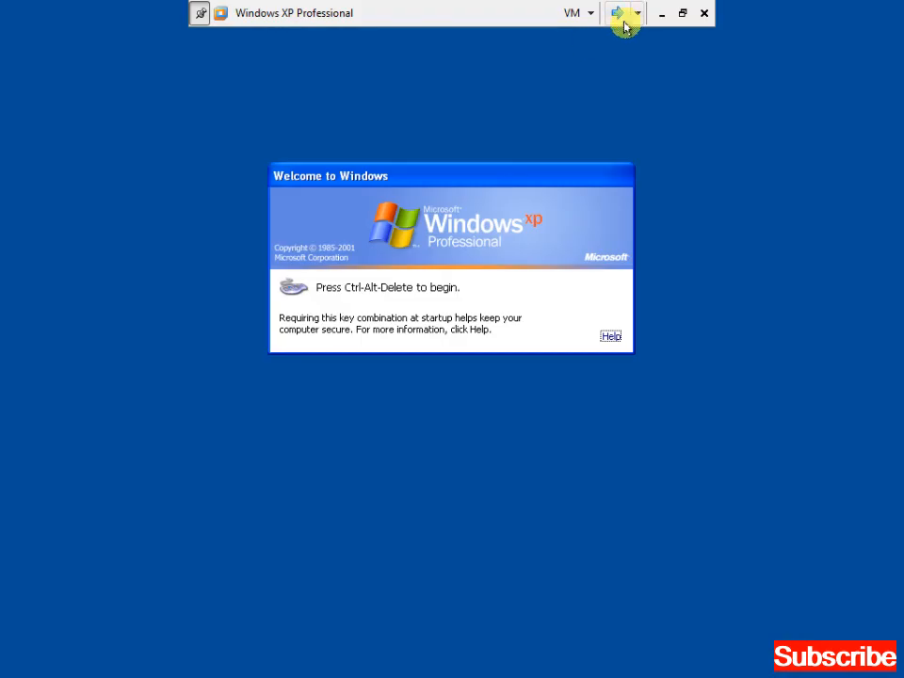
key("ctrl+alt+Delete")
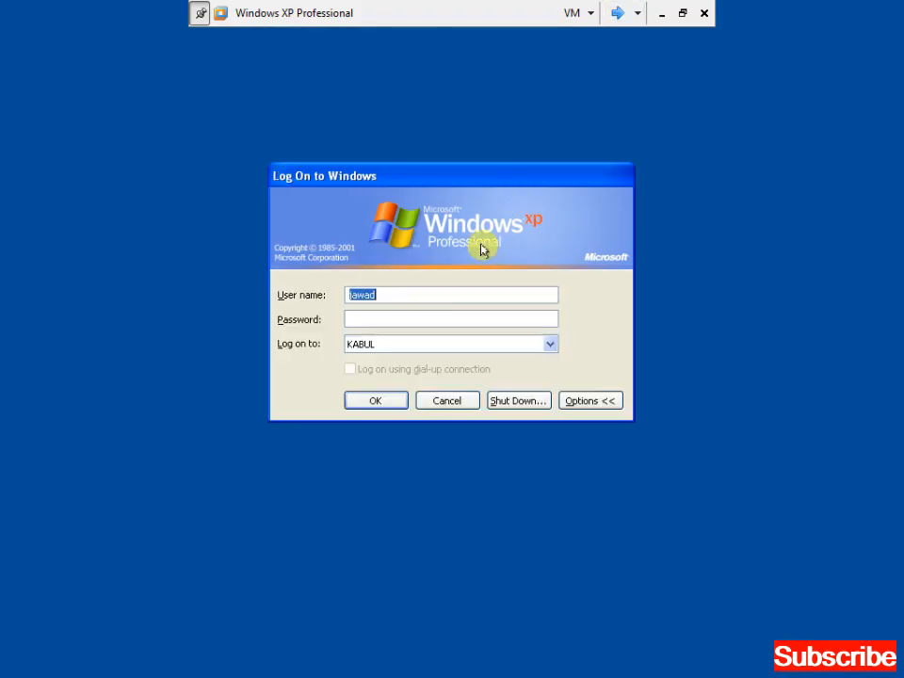
type("jamshkdhid••••••••")
key("Return")
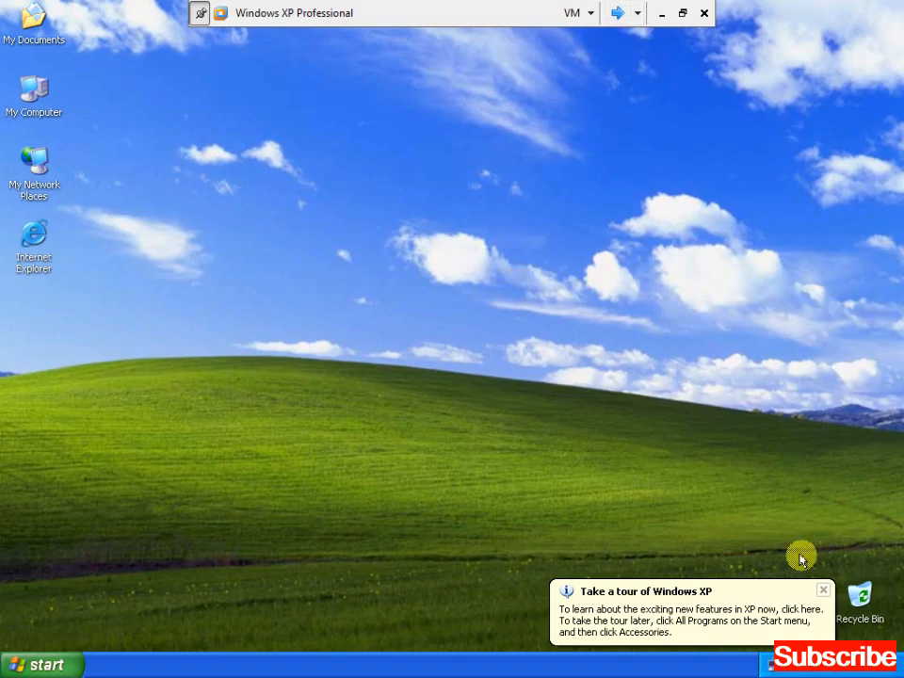
Create a new folder named test on the Z: drive, then close the drive window.
left_click(823, 591)
double_click(47, 102)
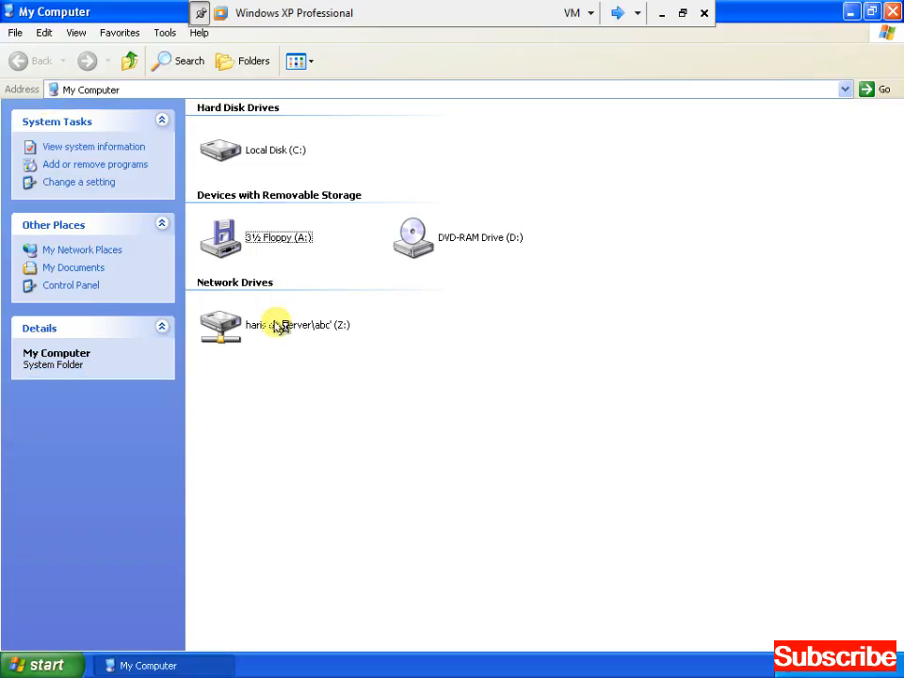
left_click(282, 325)
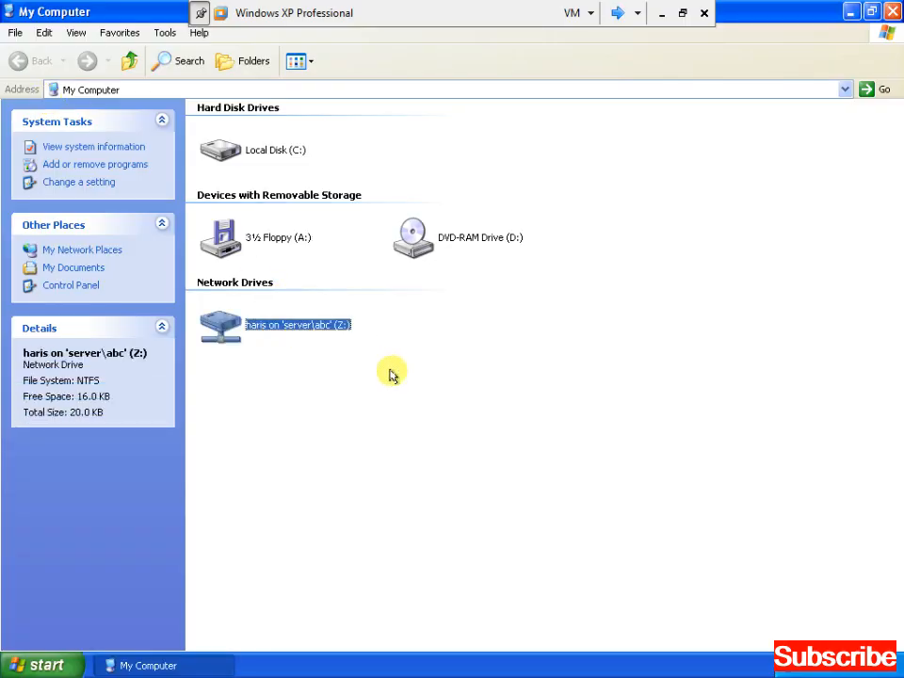
key("Return")
right_click(406, 230)
key("w")
key("Return")
type("test")
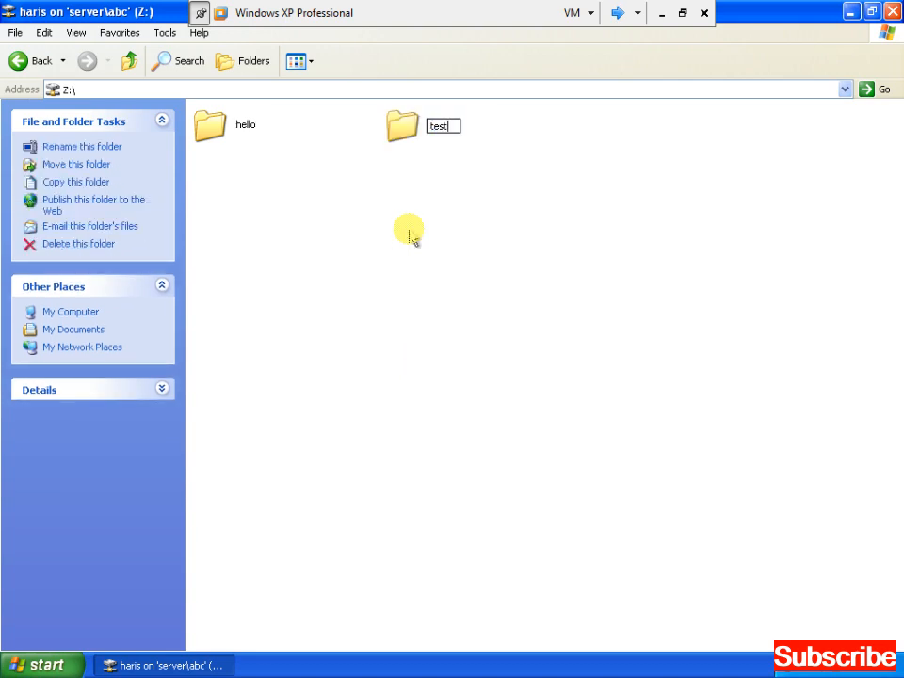
left_click(410, 236)
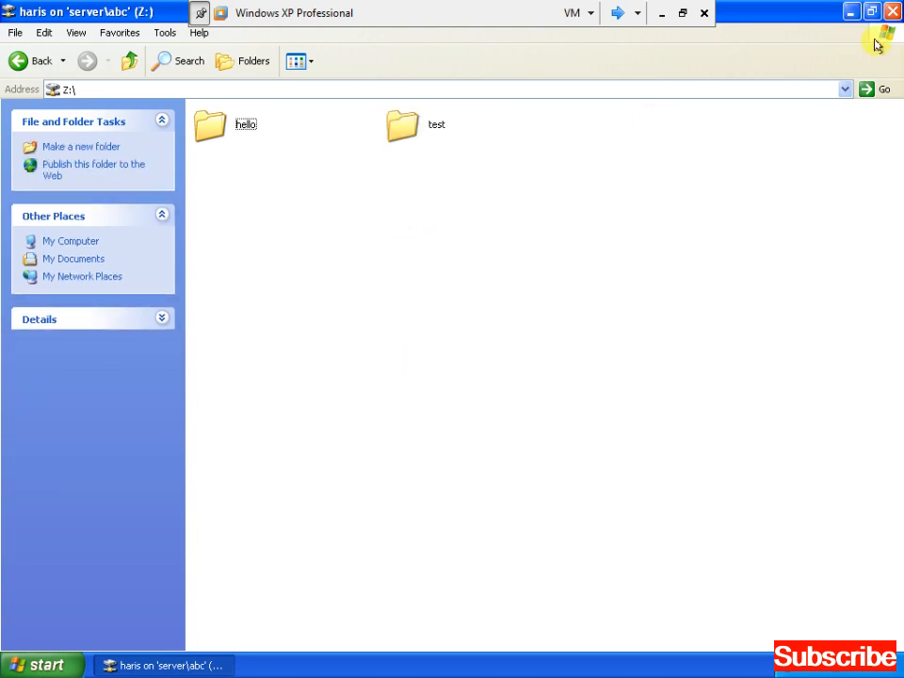
left_click(892, 11)
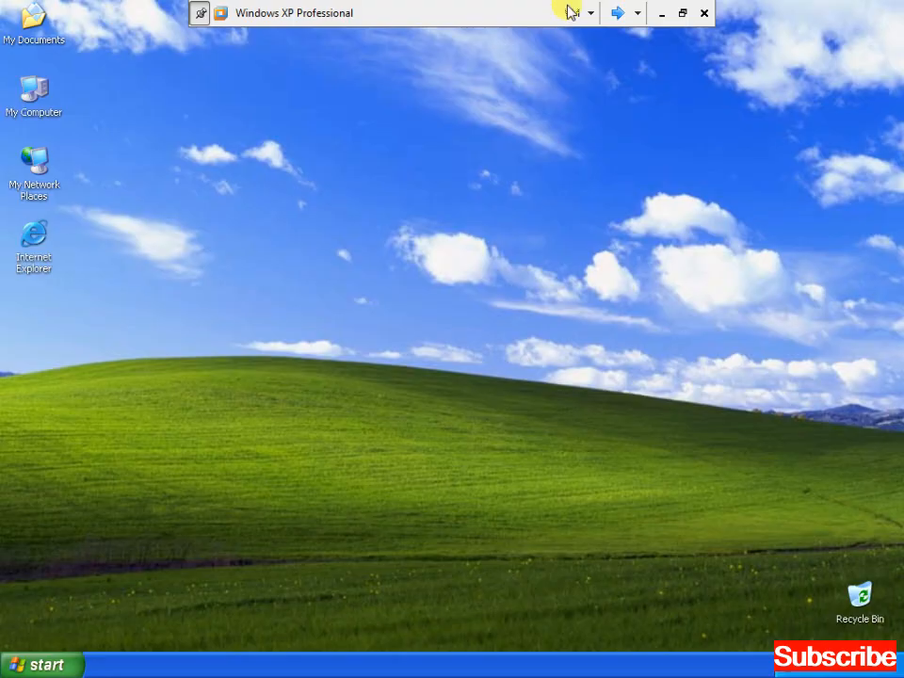
On the other XP machine, open the mapped Z: home drive in a maximized My Computer window.
left_click(618, 13)
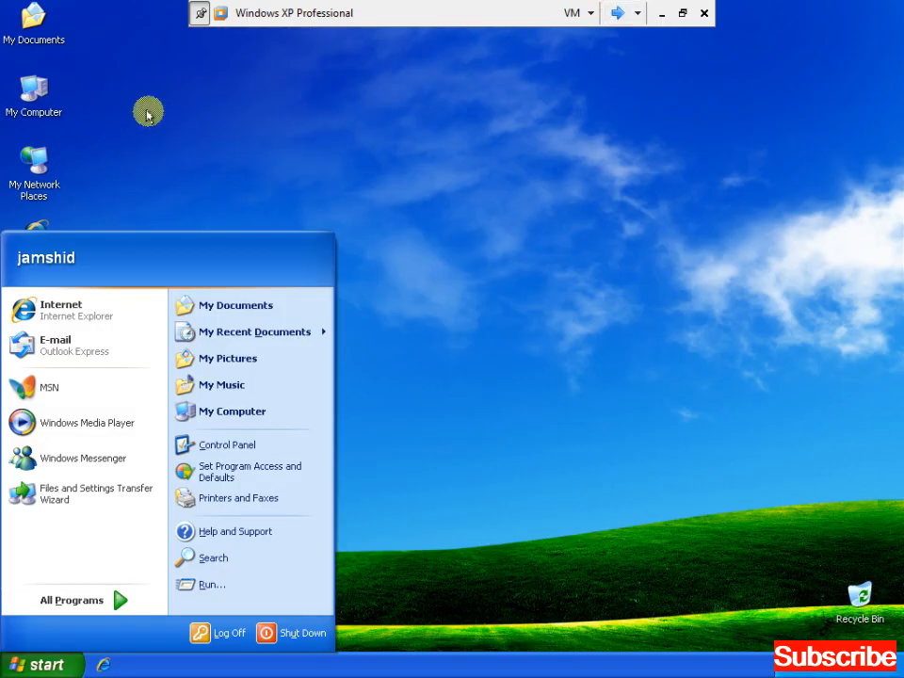
left_click(39, 103)
double_click(41, 106)
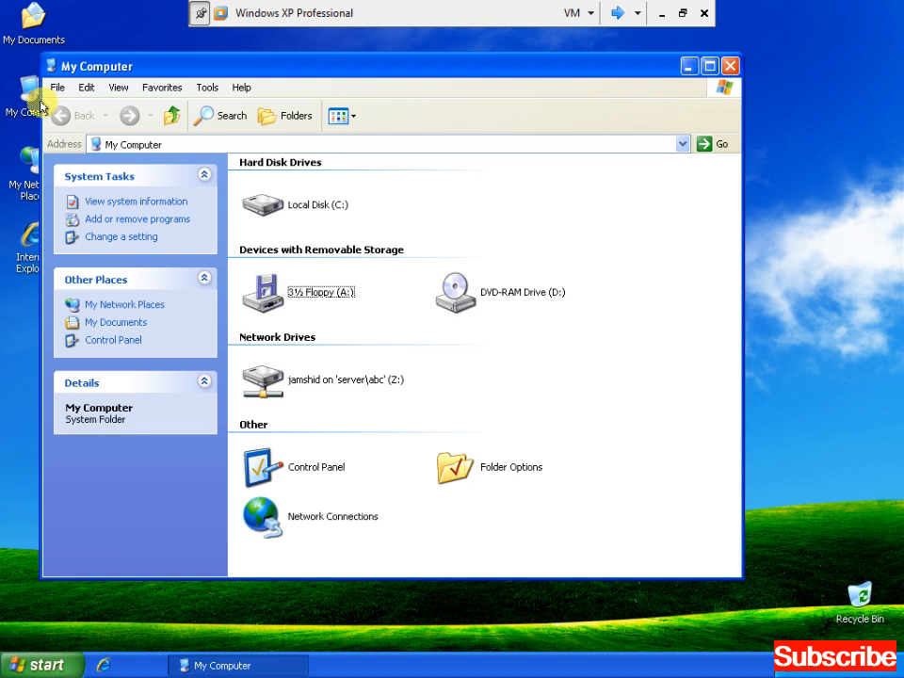
key("alt+space")
key("alt+F4")
double_click(41, 106)
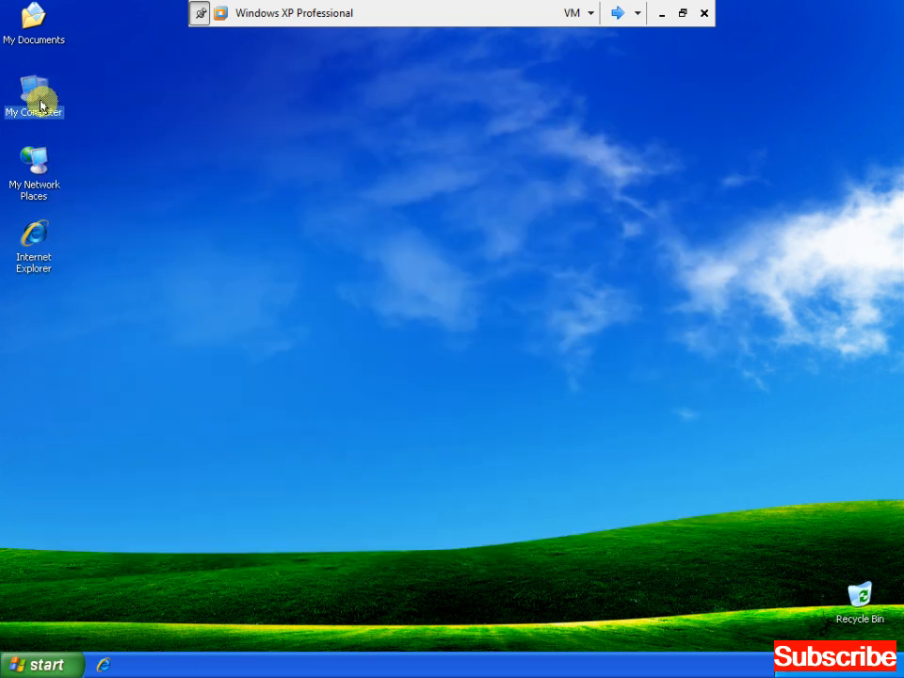
double_click(323, 73)
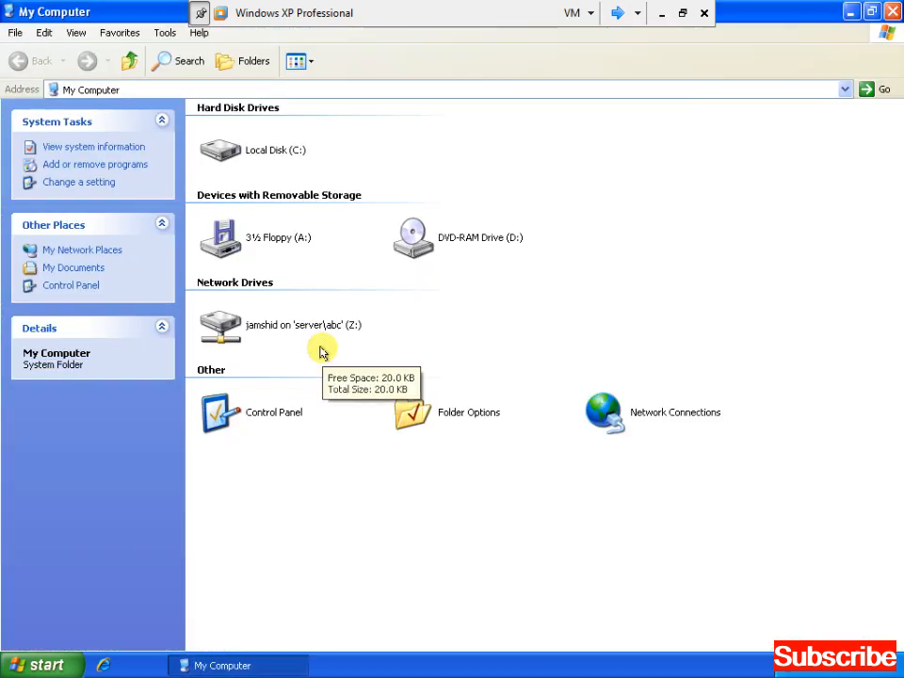
left_click(297, 330)
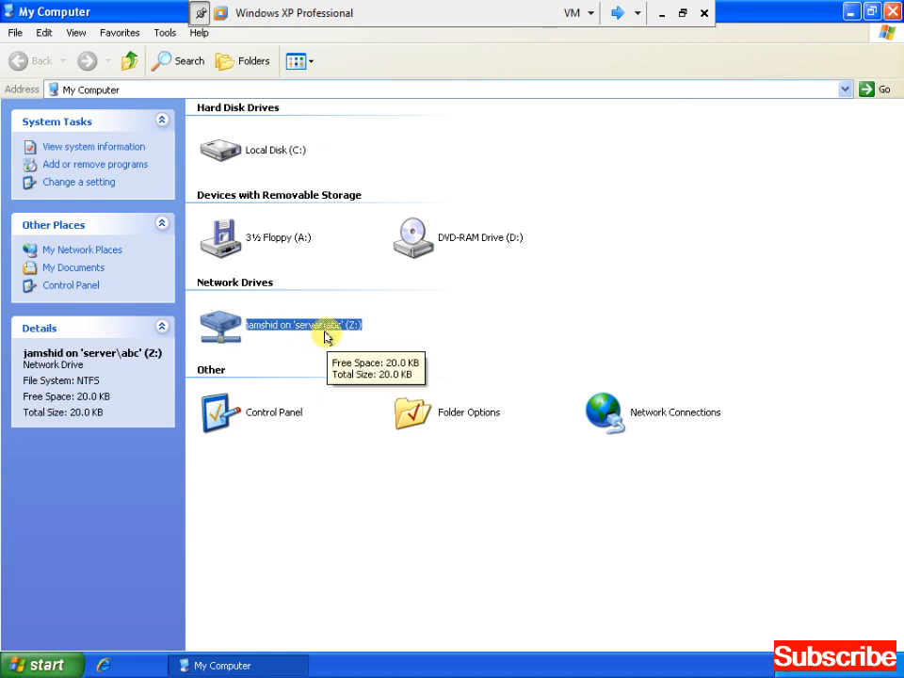
double_click(358, 330)
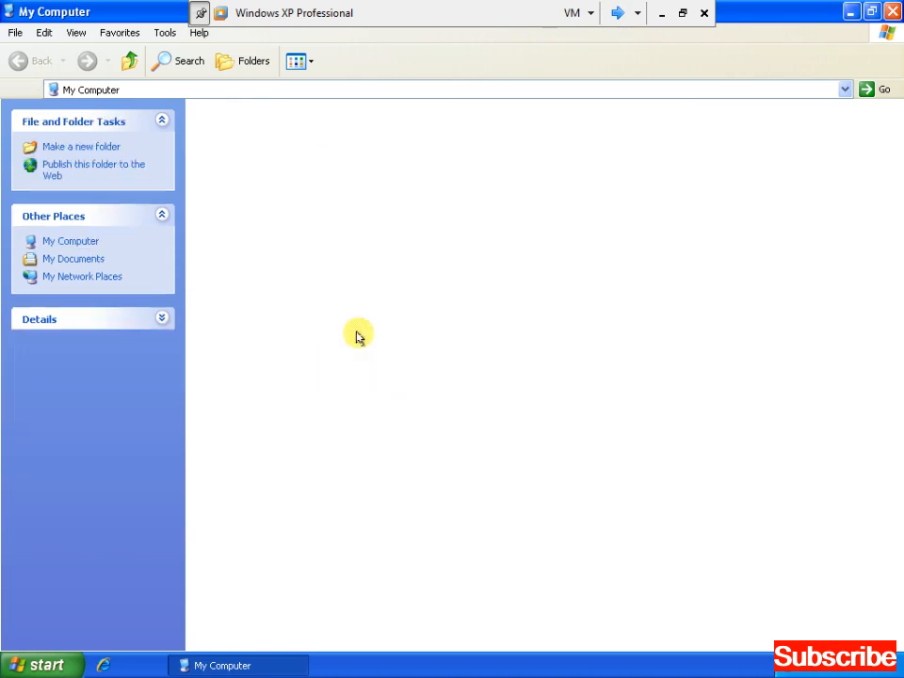
Create a new folder named kabul on the Z: drive.
right_click(382, 232)
key("w")
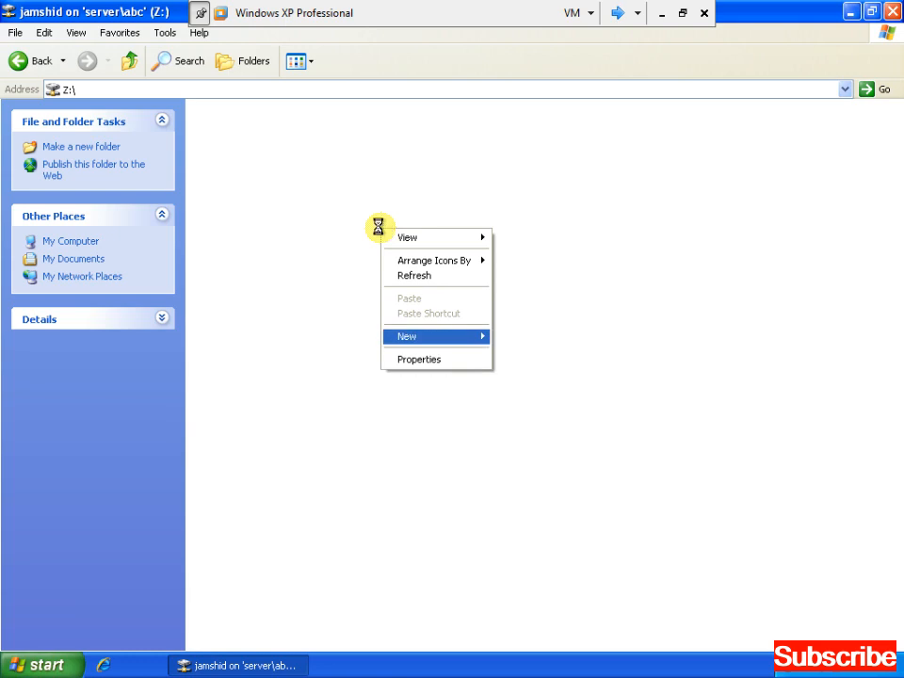
type("f")
type("kabul")
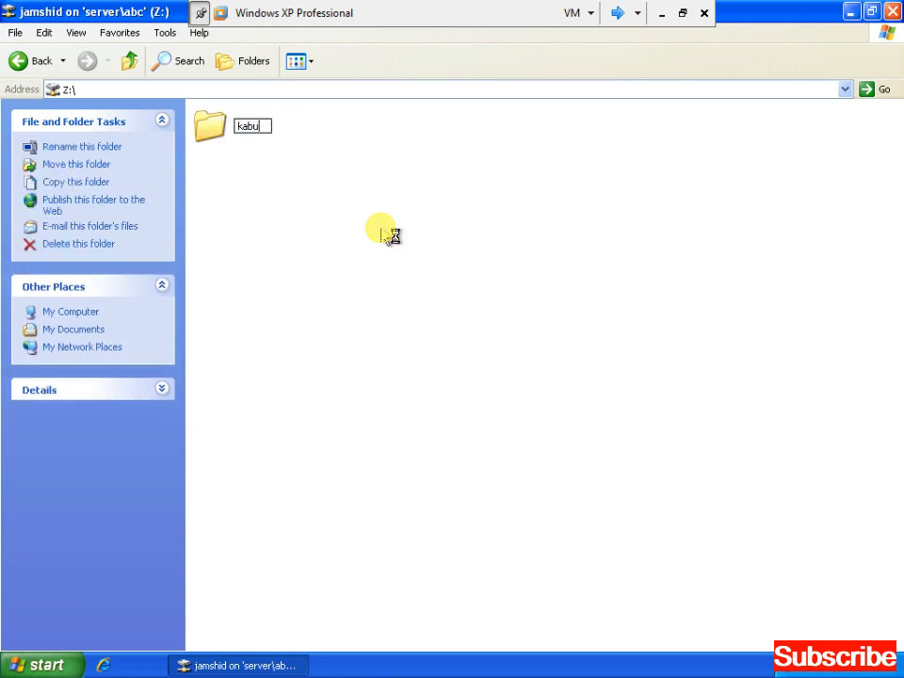
key("Return")
Inside kabul, create text document xyz, open it in Notepad and type HELLOOOOOOOOOOOOOOOOO.
key("Return")
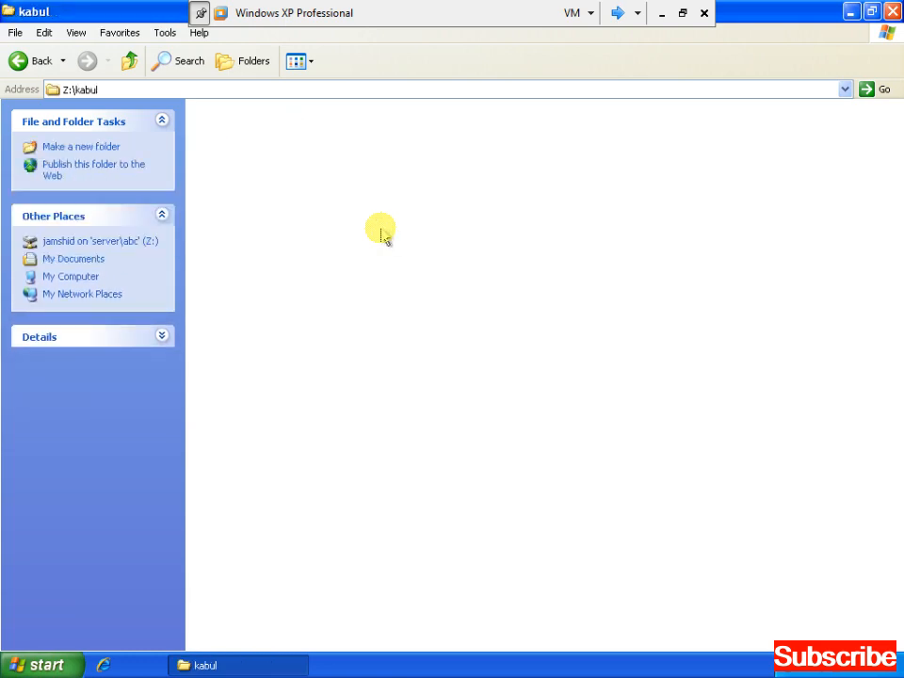
right_click(380, 232)
key("Up")
key("Up")
key("Right")
key("Up")
key("Up")
key("Up")
key("Return")
type("xyz")
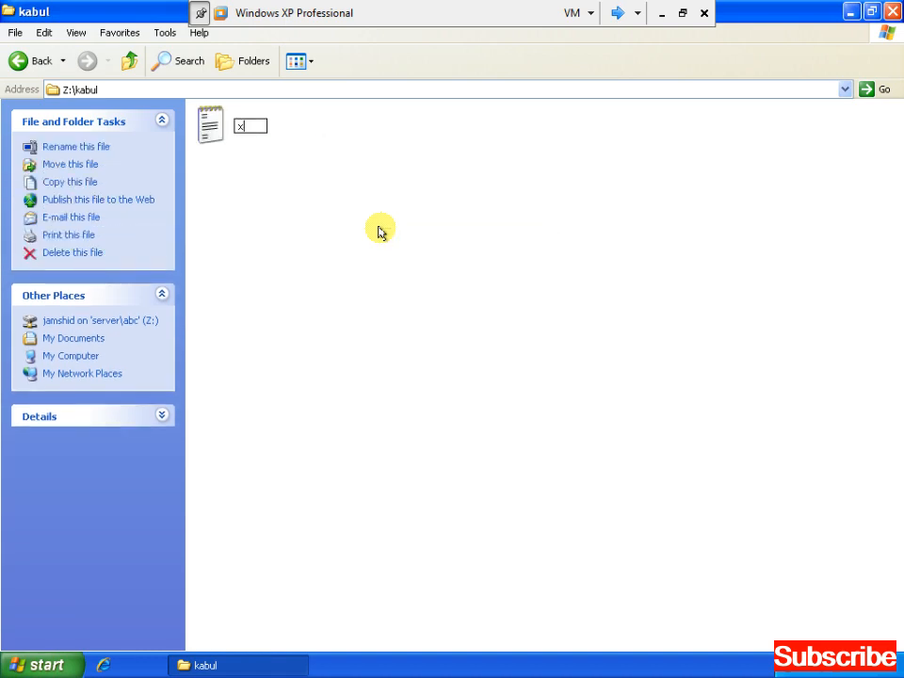
key("Return")
key("Return")
type("HELLOOOOOOOOOOOOOOOOO")
key("ctrl+a")
key("ctrl+c")
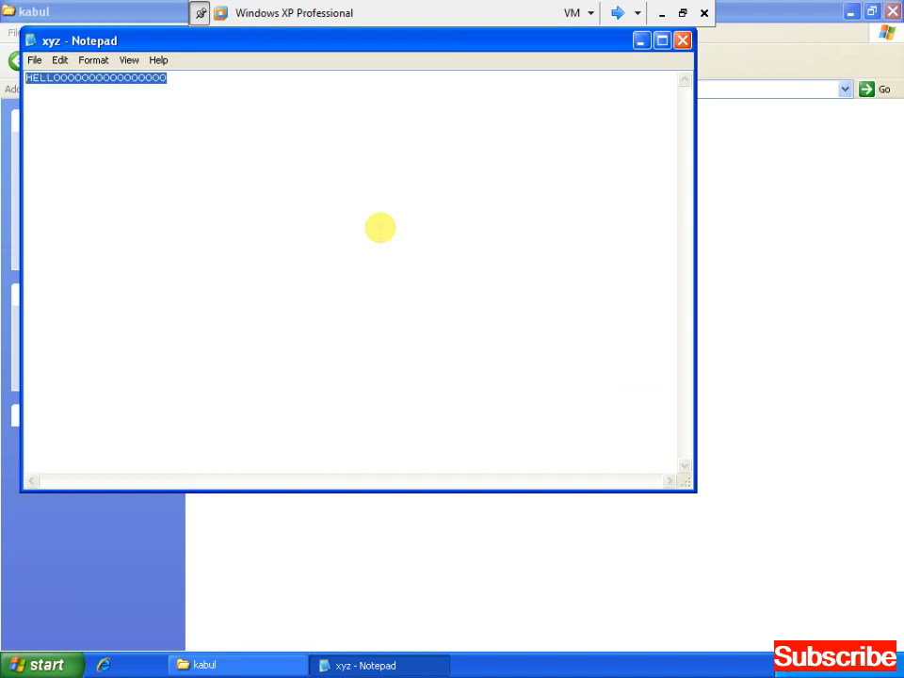
Paste several more copies of the HELLO line and end the text with 'brother Aqa'.
key("Right")
key("ctrl+v")
key("Return")
key("ctrl+v")
key("Return")
key("ctrl+v")
key("Return")
key("ctrl+v")
key("Return")
key("ctrl+v")
key("Return")
key("ctrl+v")
key("Return")
key("ctrl+v")
key("Return")
key("ctrl+v")
key("Return")
key("ctrl+v")
key("Return")
key("ctrl+v")
key("Return")
key("ctrl+v")
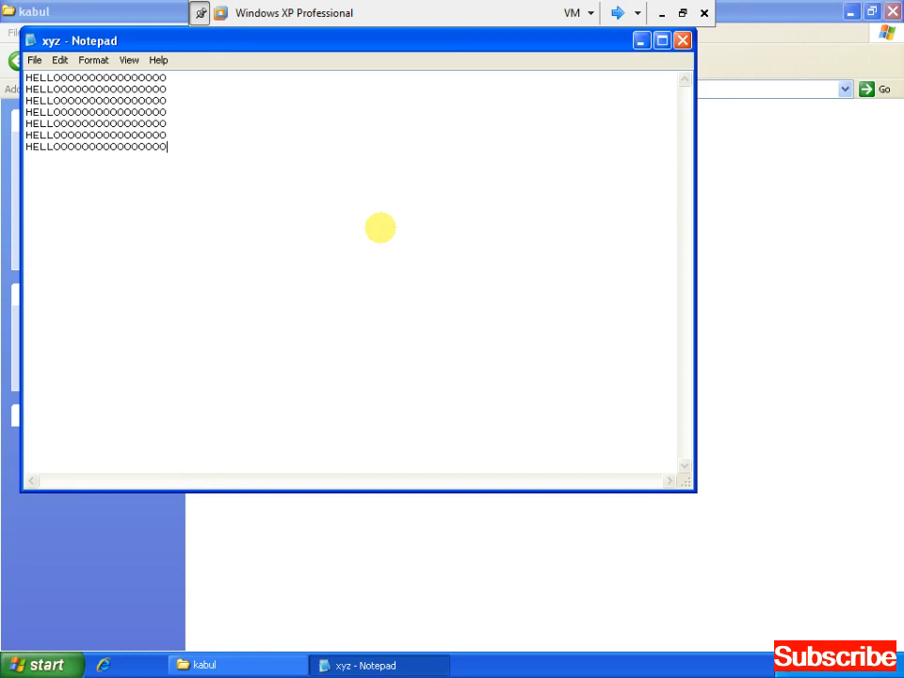
key("ctrl+v")
key("Return")
key("ctrl+v")
key("Return")
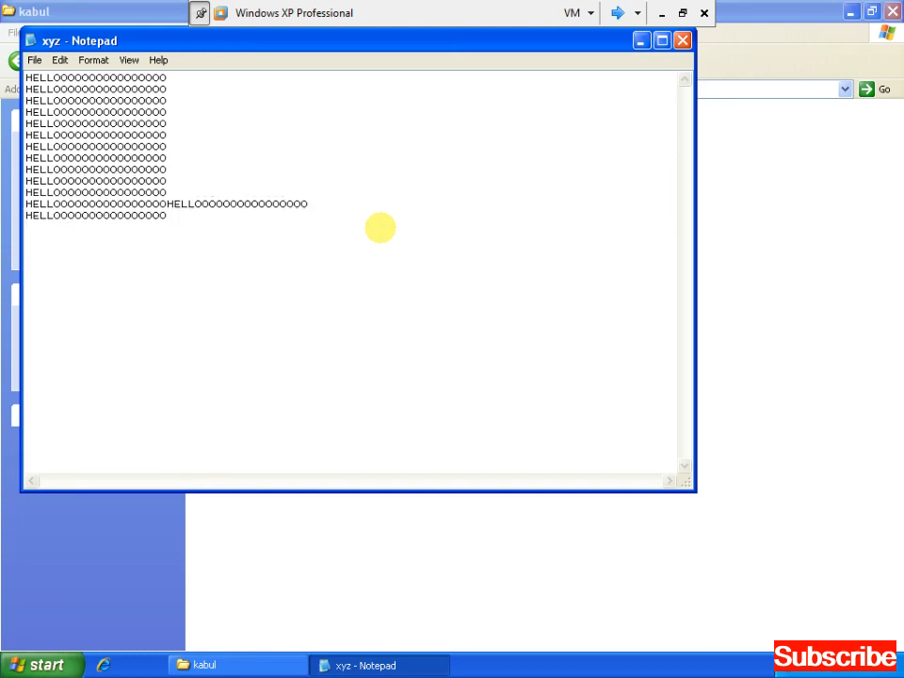
key("ctrl+v")
type("bR")
key("BackSpace")
type("brother Aqq")
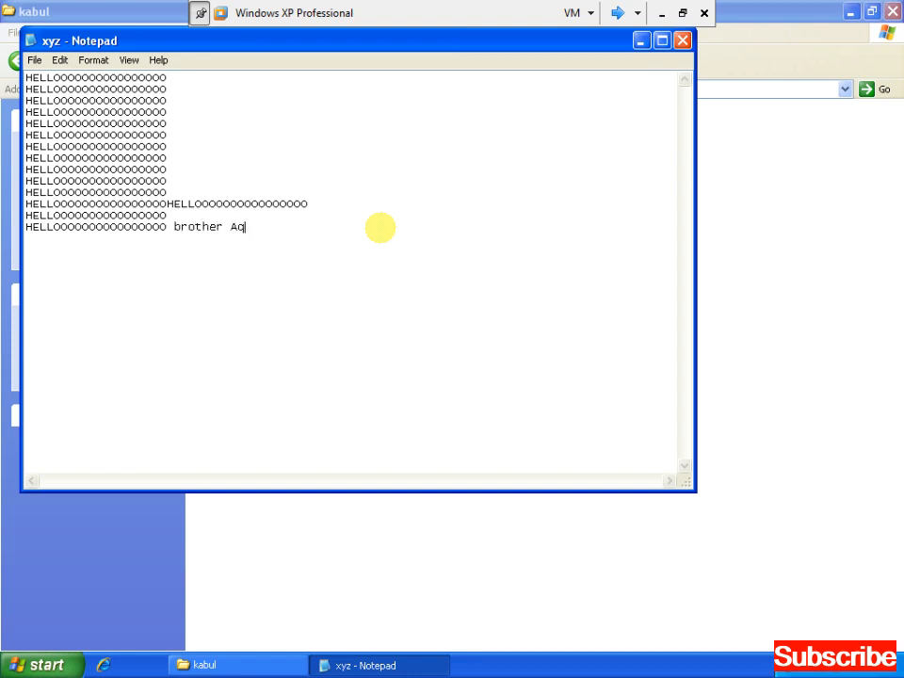
key("BackSpace")
type("j")
key("BackSpace")
type("a")
Close Notepad via the save prompt, then close the kabul folder window.
key("alt+space")
key("c")
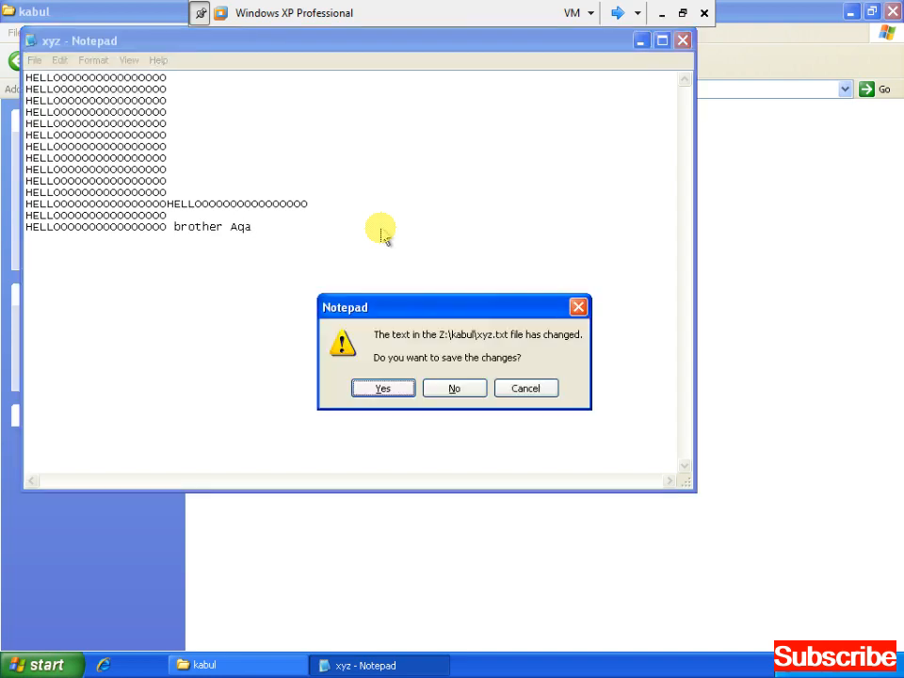
key("n")
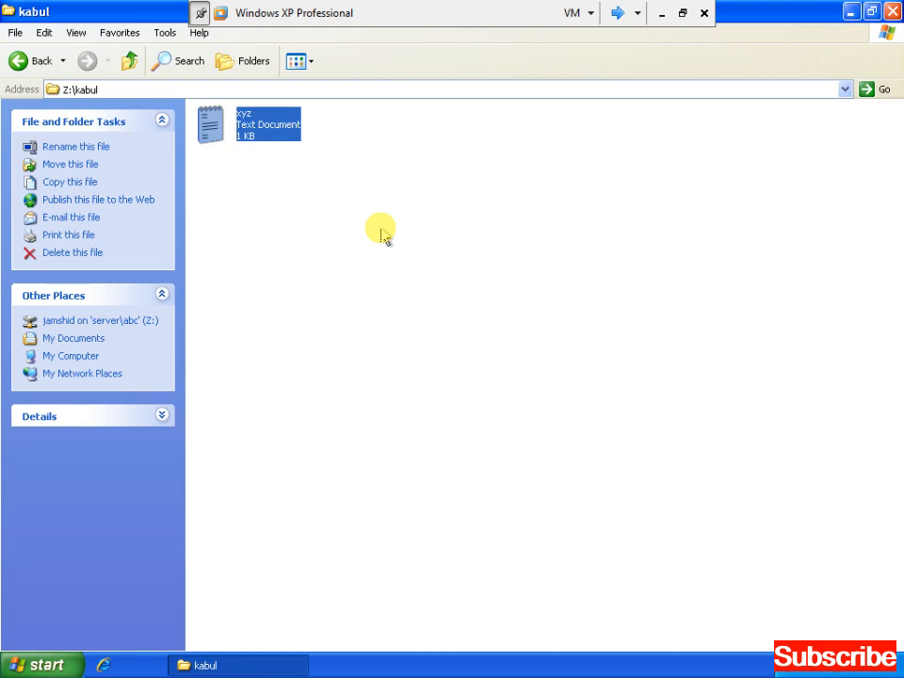
key("alt+F4")
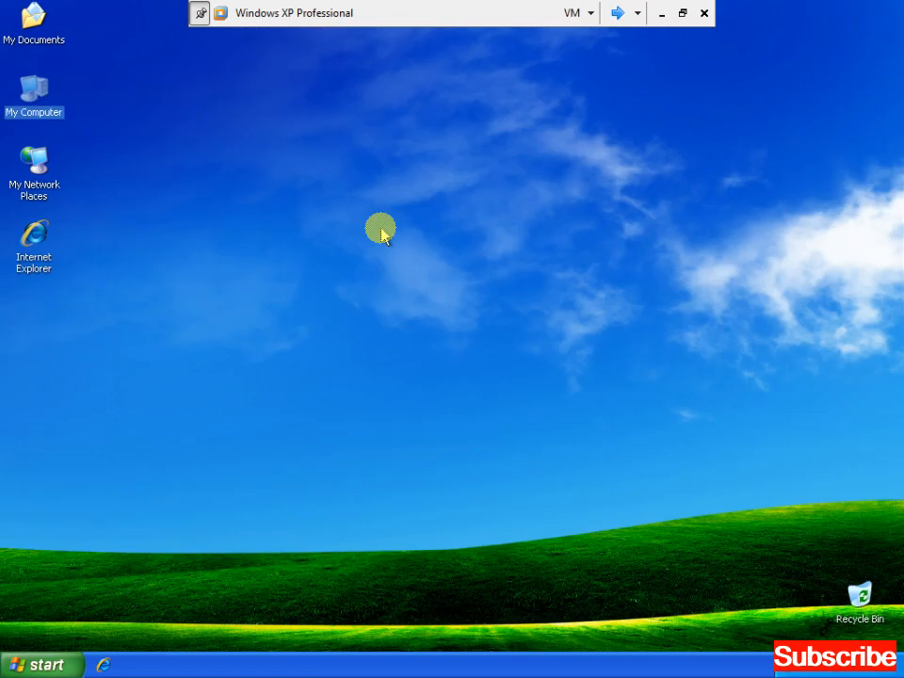
Log off the current Windows XP user and switch over to the Windows Server 2003 VM.
key("super")
key("u")
key("Up")
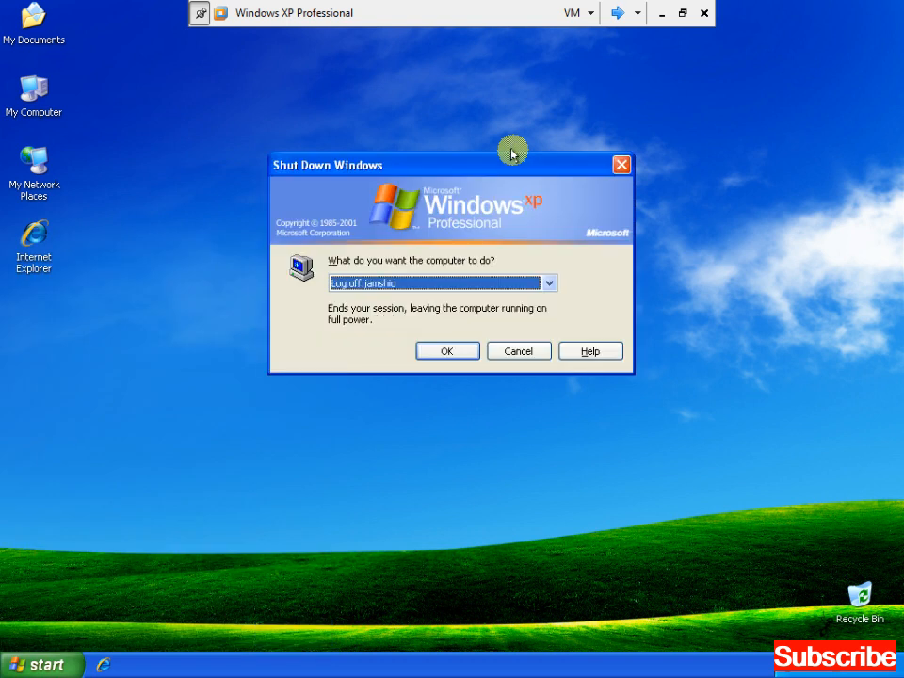
key("Return")
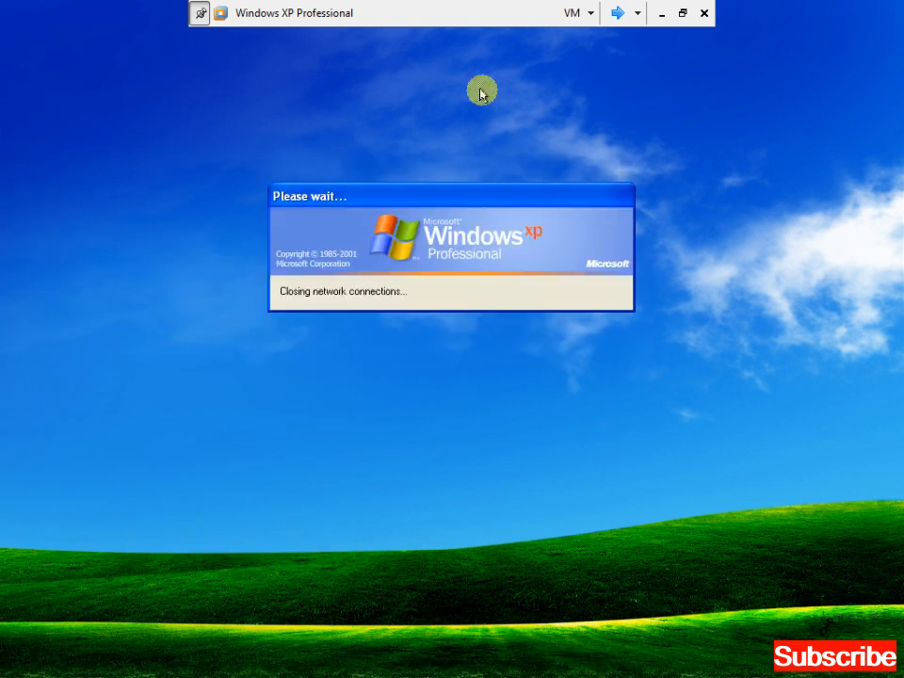
left_click(617, 14)
left_click(617, 13)
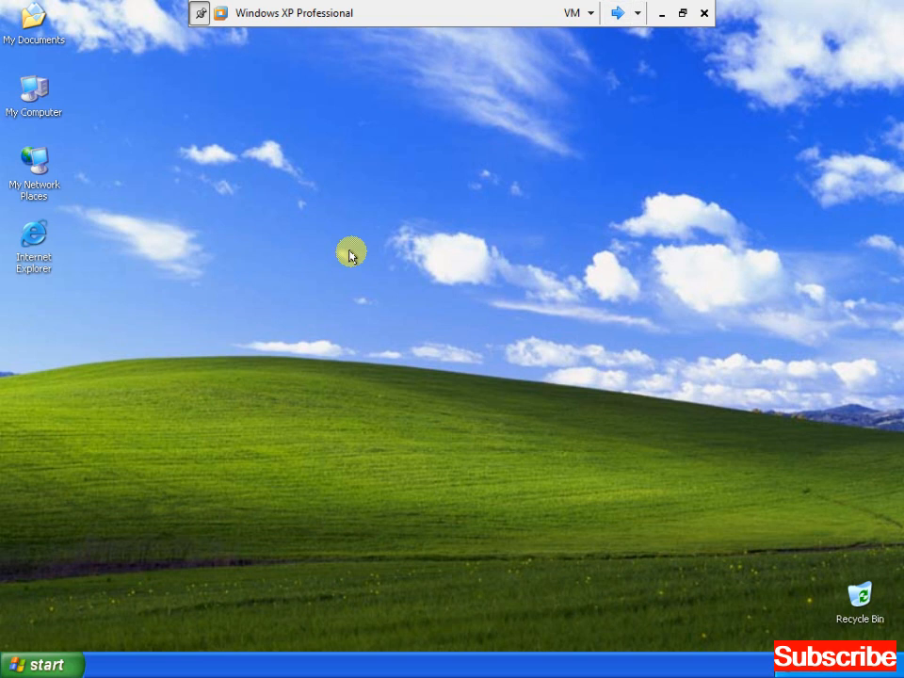
key("super")
key("u")
key("Return")
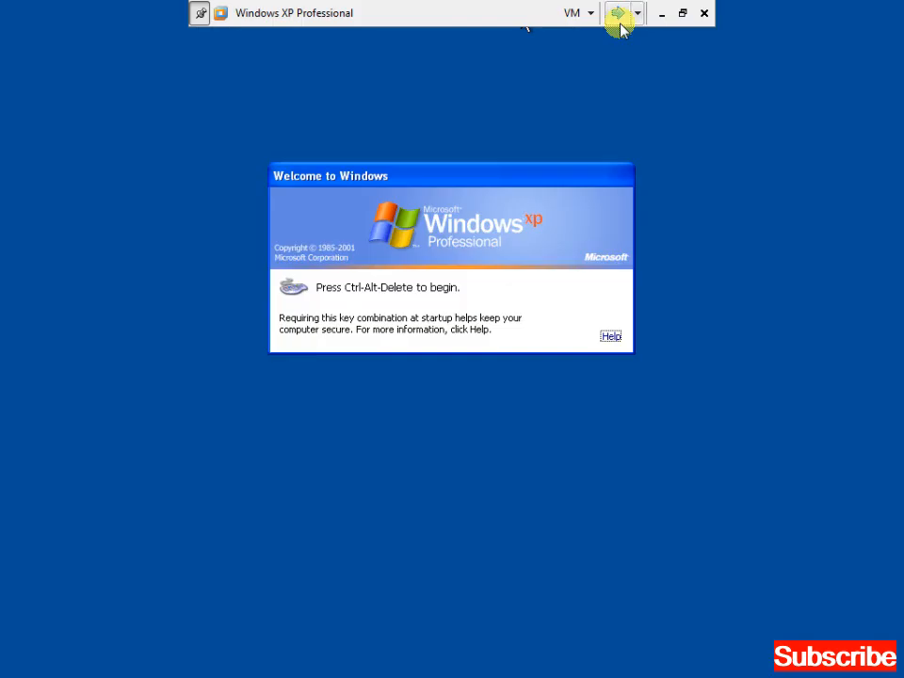
left_click(618, 21)
double_click(29, 86)
key("Up")
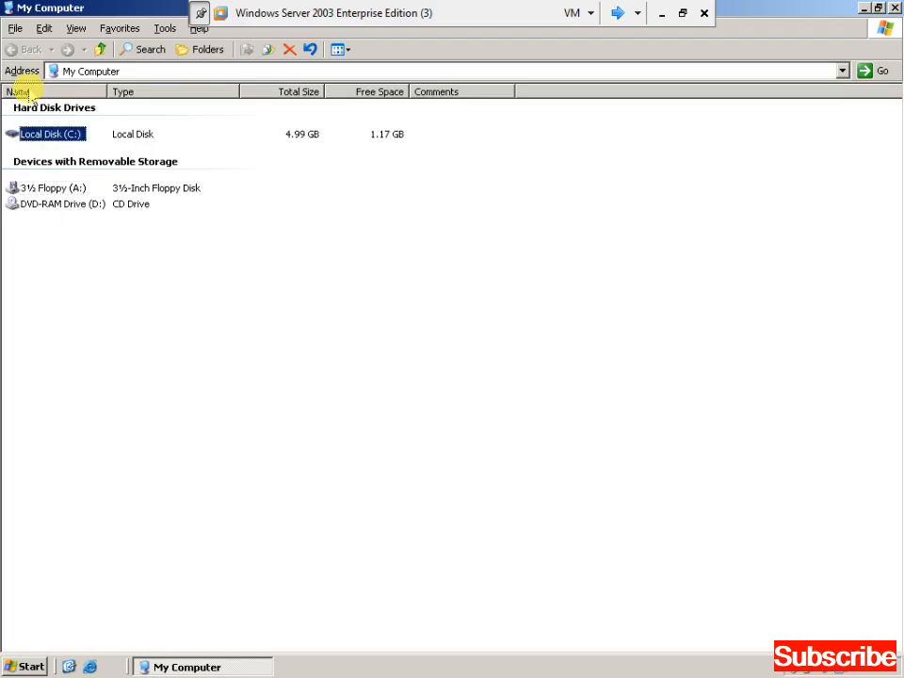
key("Return")
key("Down")
key("Up")
key("Return")
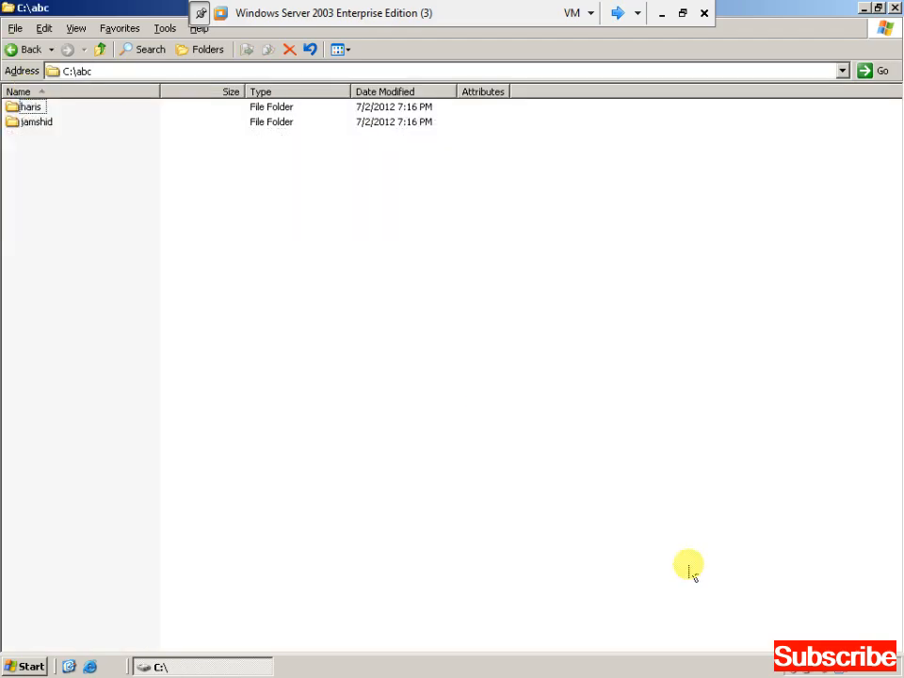
key("Down")
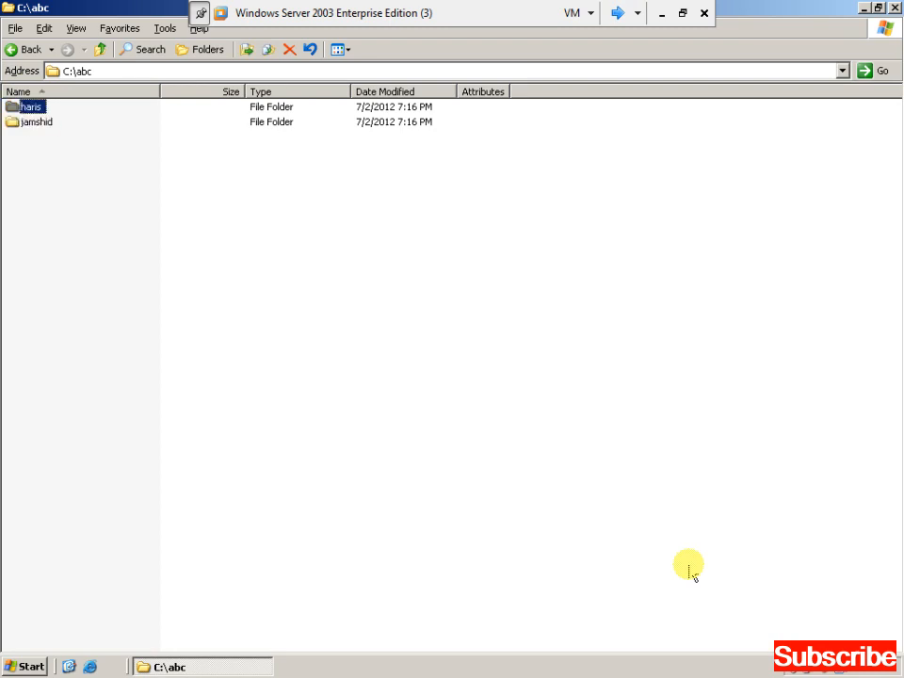
key("Up")
key("Return")
key("Down")
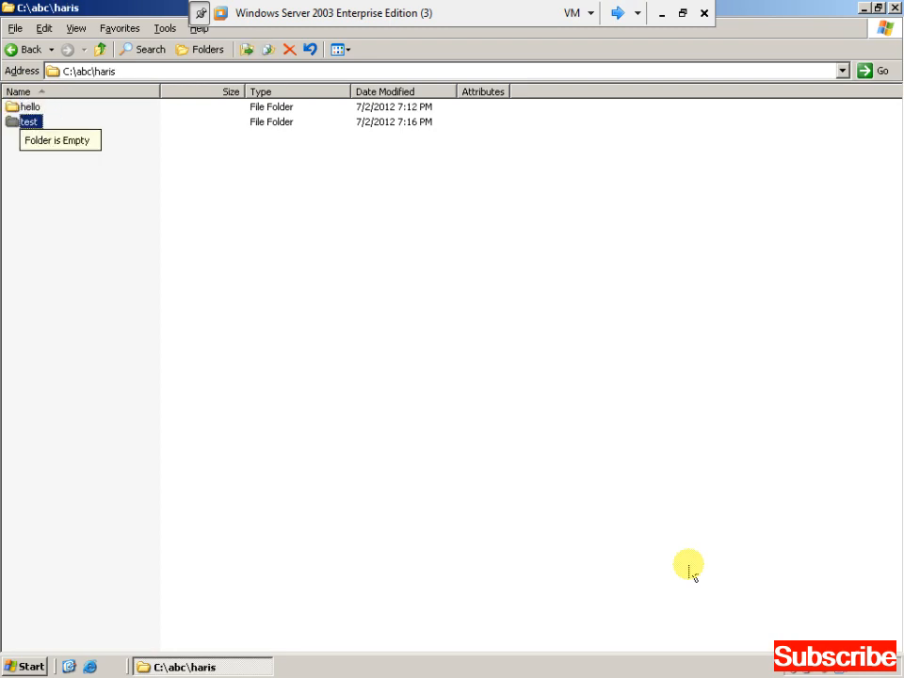
key("BackSpace")
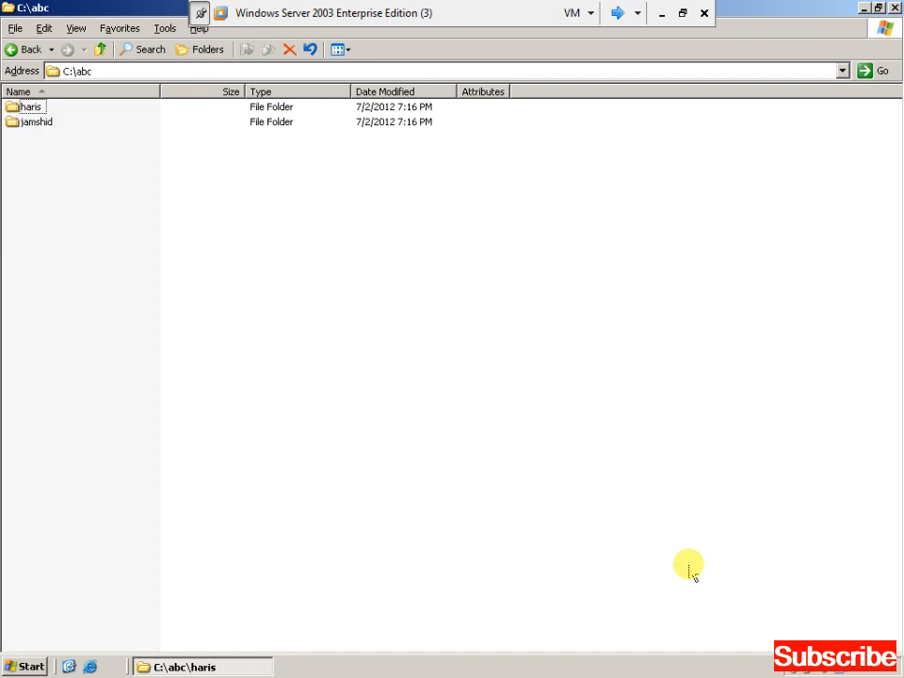
key("Down")
key("Return")
key("Down")
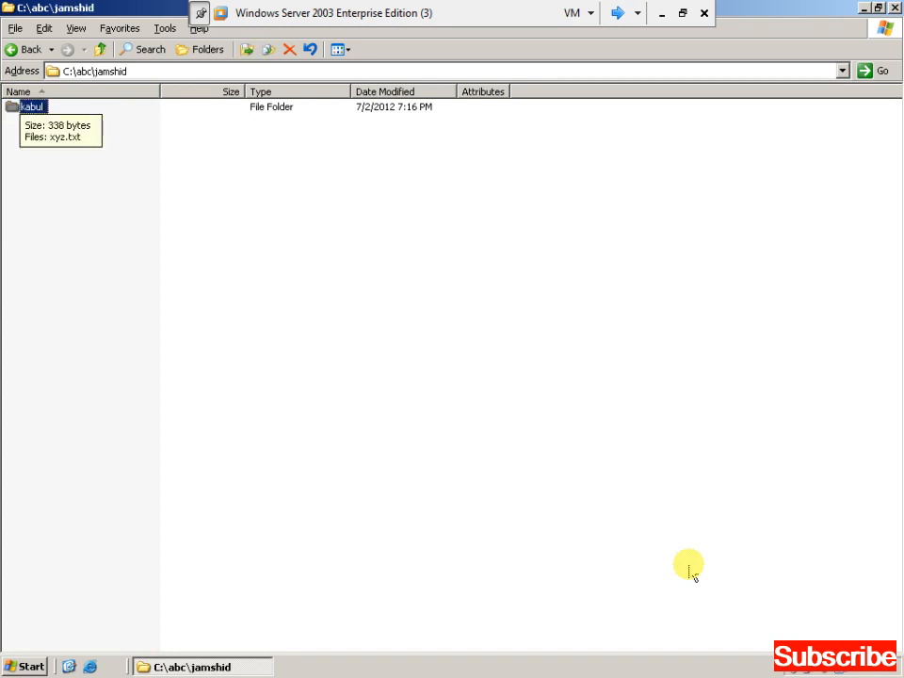
key("Return")
key("Down")
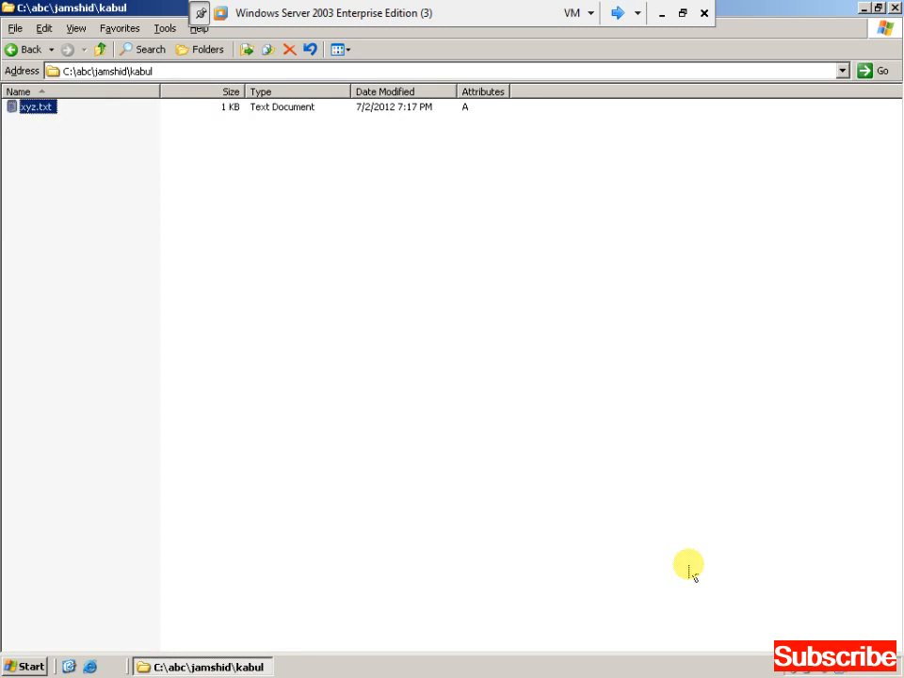
key("Return")
left_click_drag(556, 351, 420, 360)
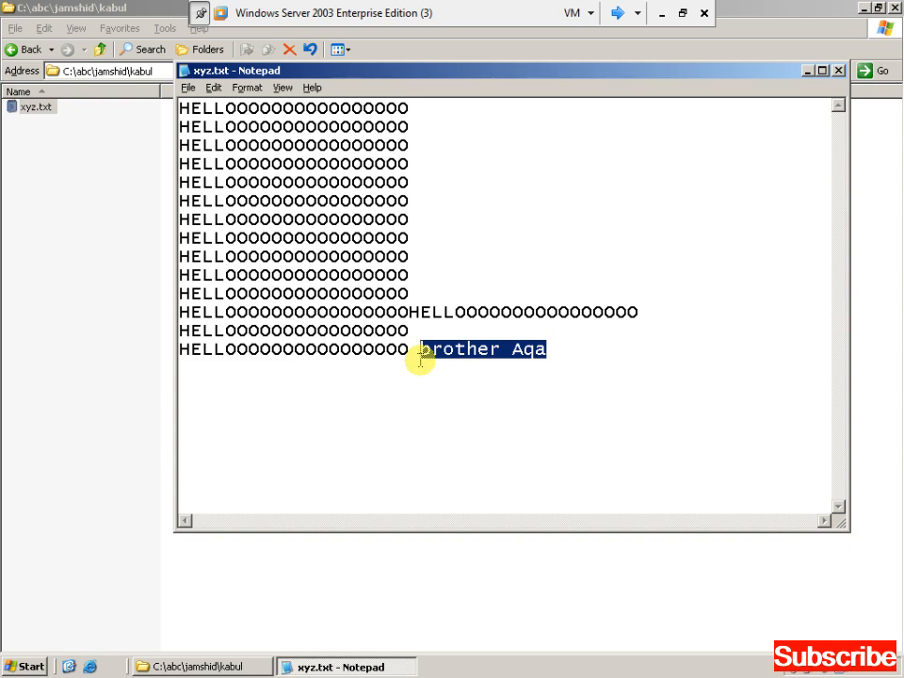
left_click(838, 71)
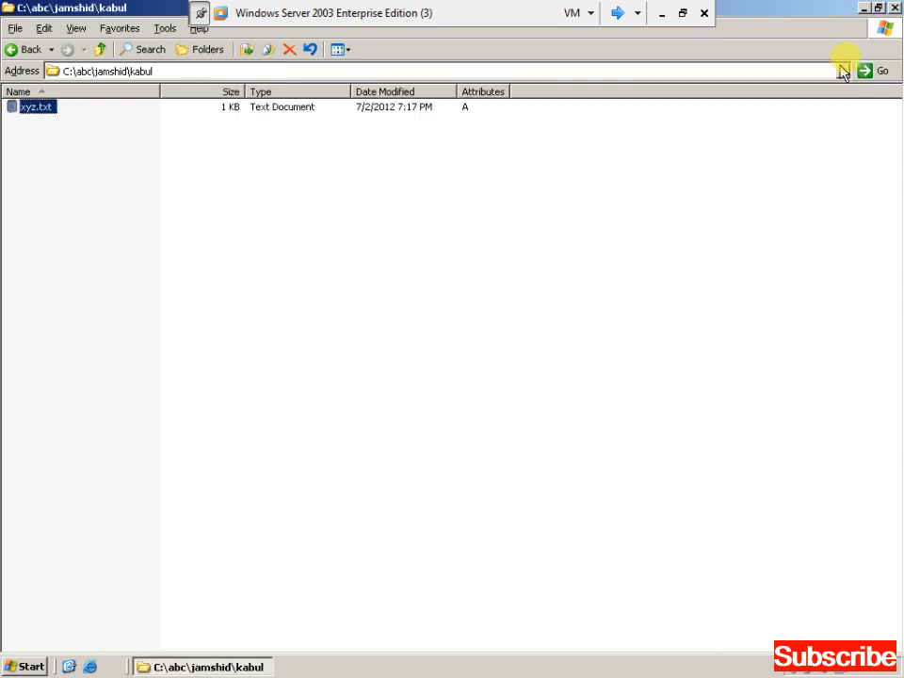
left_click(895, 8)
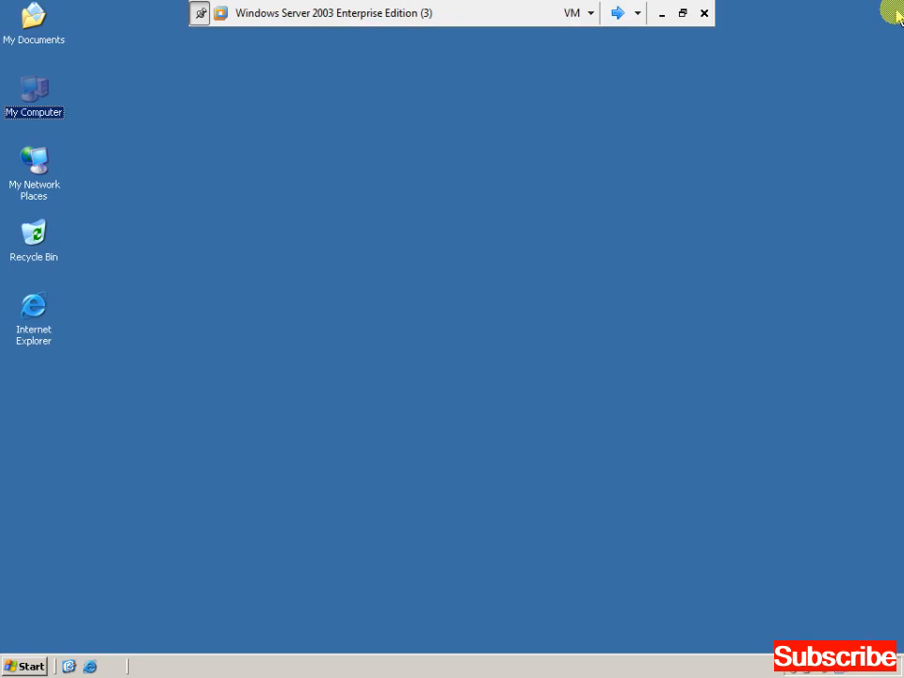
Launch Active Directory Users and Computers and start a new user in the Users container.
key("super")
key("p")
key("Up")
key("Right")
key("Down")
key("Down")
key("Down")
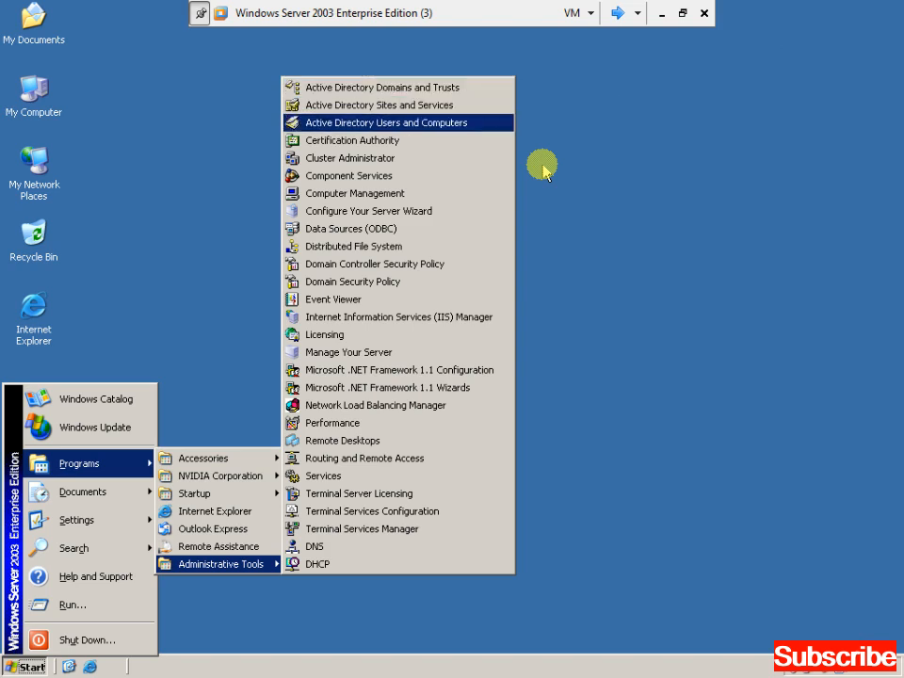
key("Return")
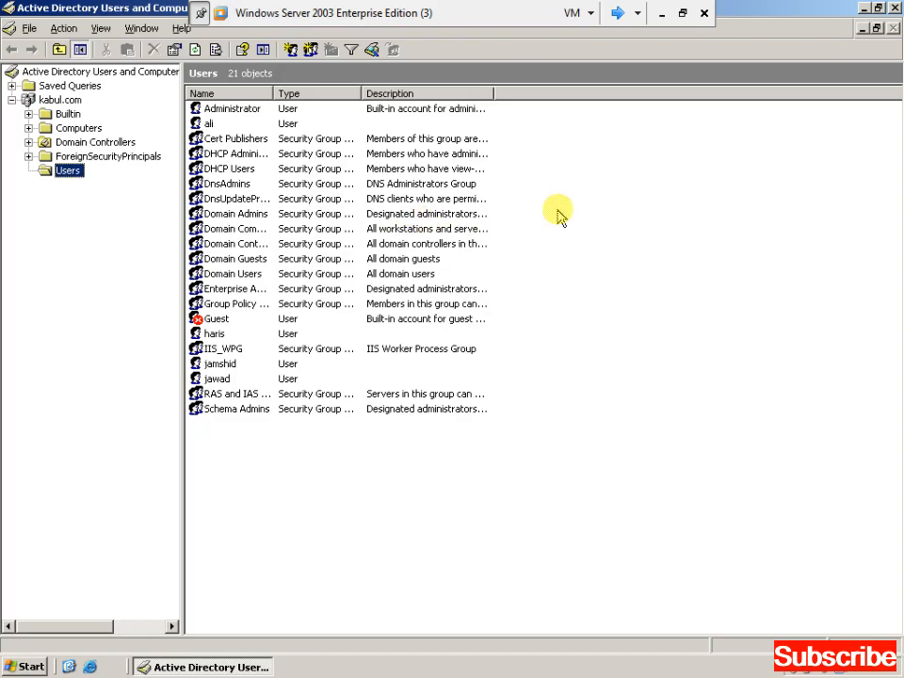
right_click(561, 216)
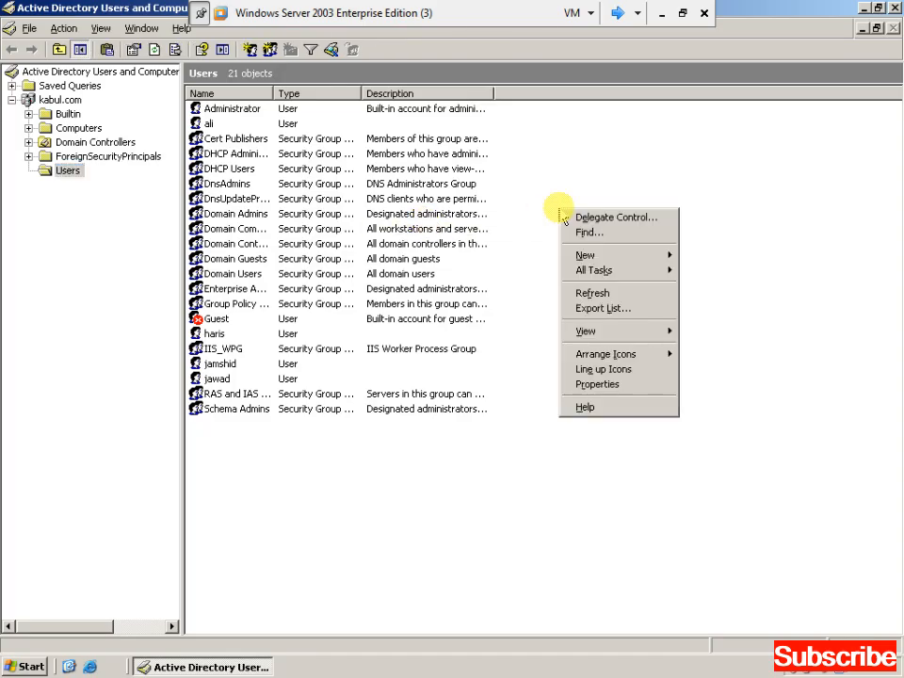
key("Down")
key("Down")
key("Down")
key("Right")
key("Down")
key("Down")
key("Down")
key("Down")
key("Down")
key("Down")
key("Return")
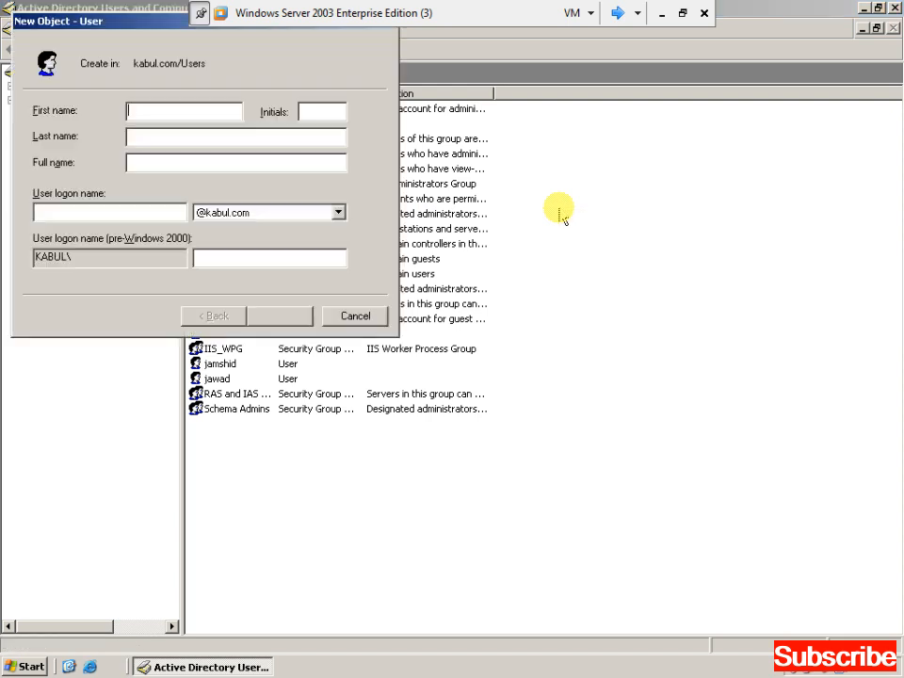
Create user aqa with logon name aqa, a password, no forced change at logon; close the console.
type("aqa")
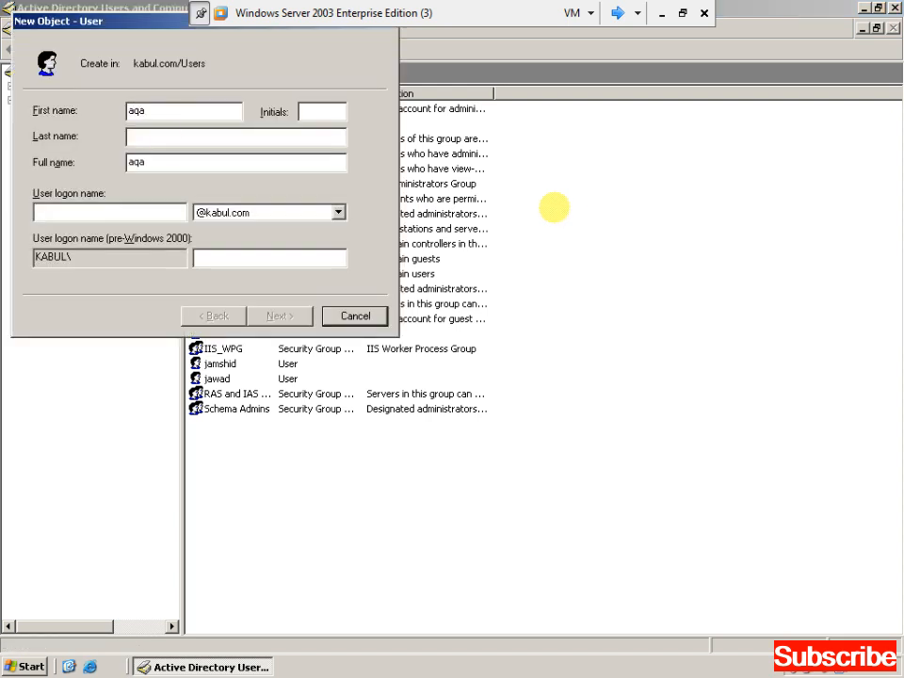
left_click(156, 209)
type("aqa")
left_click(278, 315)
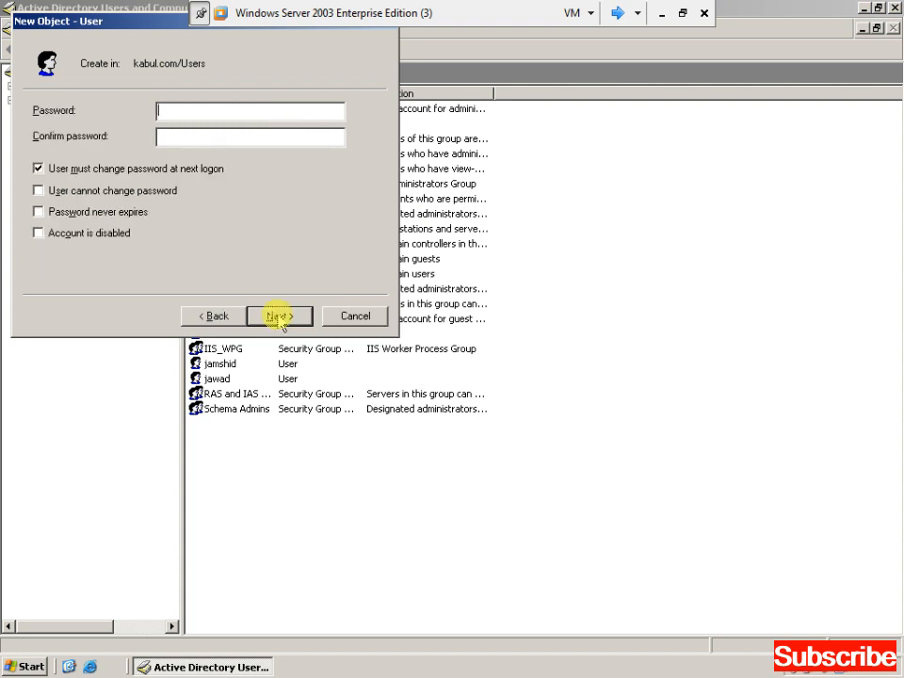
type("•••••••")
key("Tab")
type("•••••••")
key("Tab")
key("space")
left_click(280, 317)
left_click(278, 316)
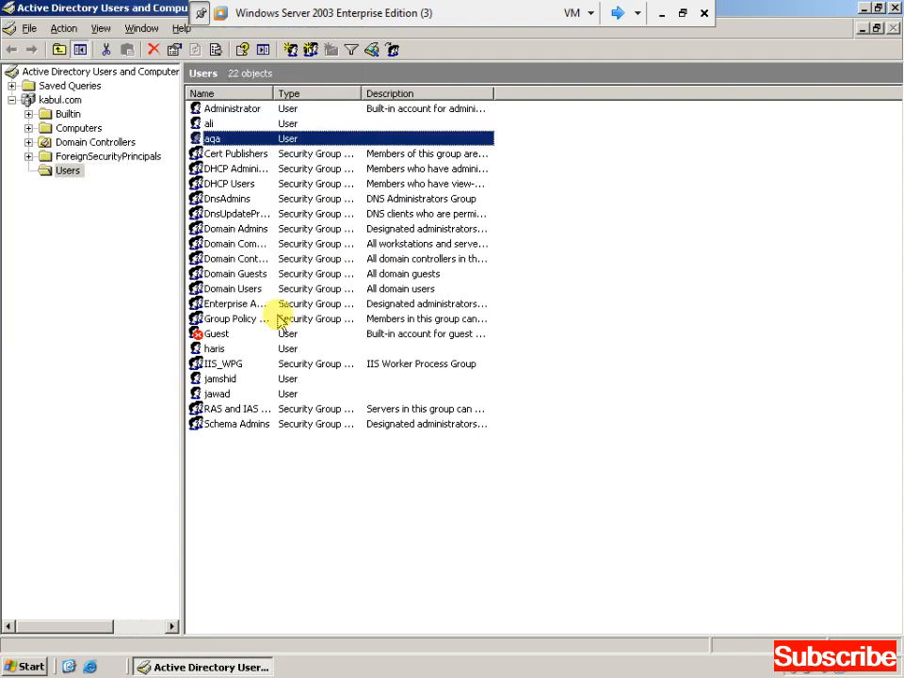
key("alt+F4")
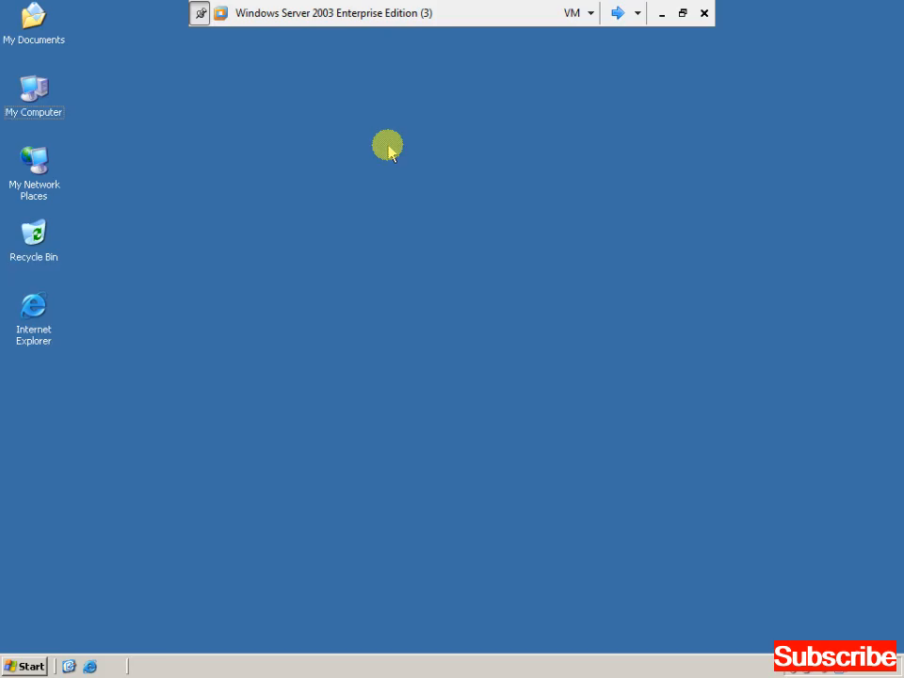
Open the share permissions of folder C:\abc from its Sharing properties.
left_click(36, 94)
double_click(36, 95)
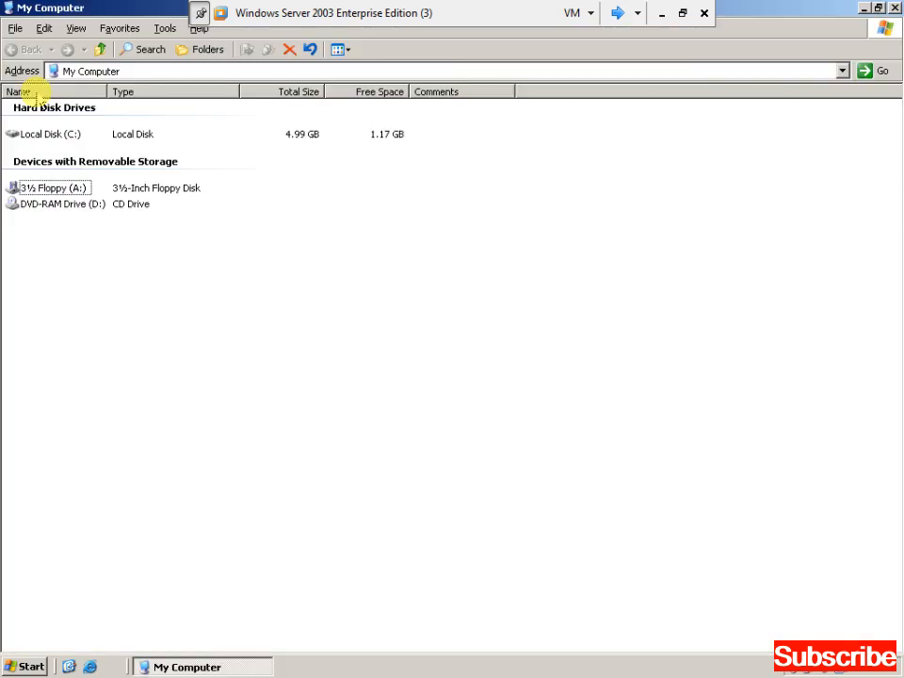
key("Up")
key("Return")
key("Down")
key("Up")
key("shift+F10")
key("Up")
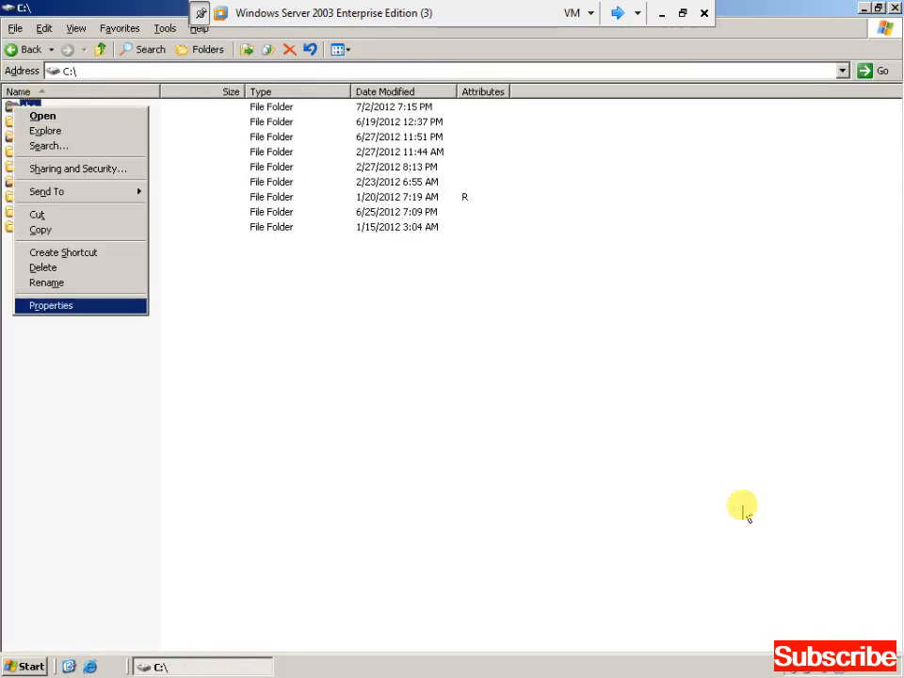
key("Return")
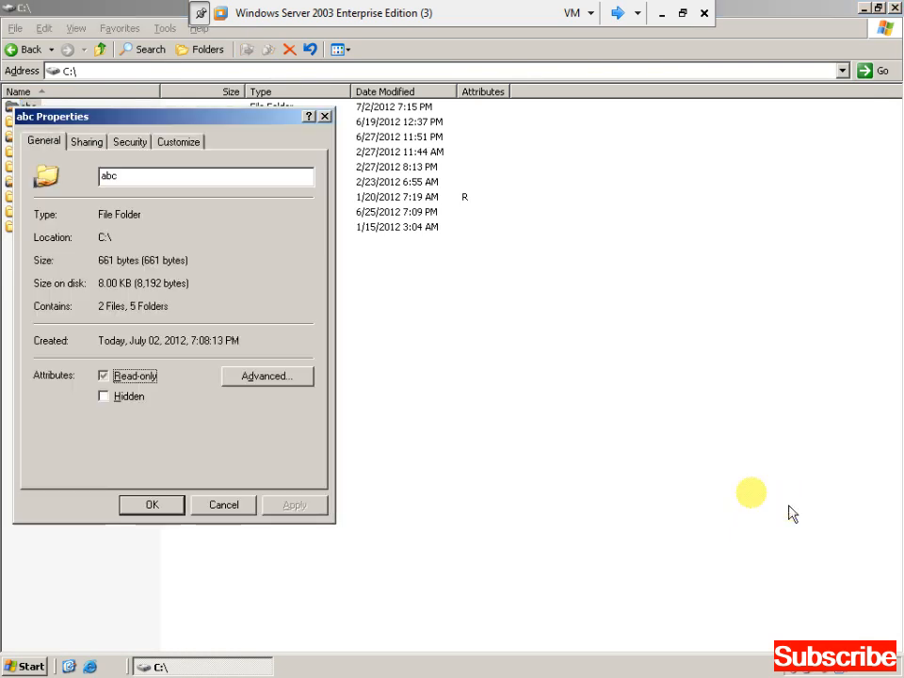
left_click_drag(199, 125, 403, 103)
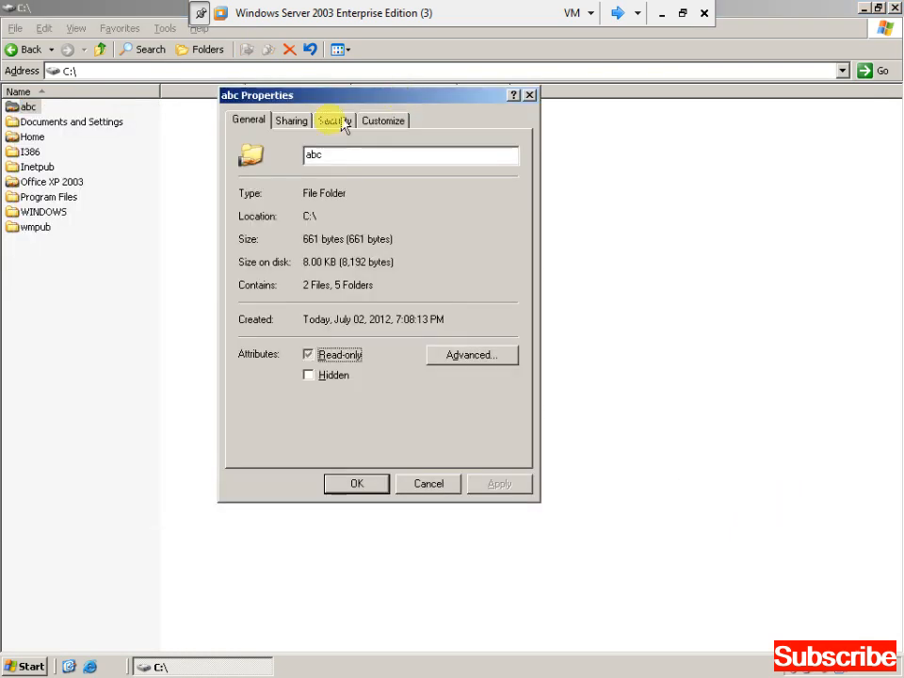
left_click(292, 120)
left_click(480, 330)
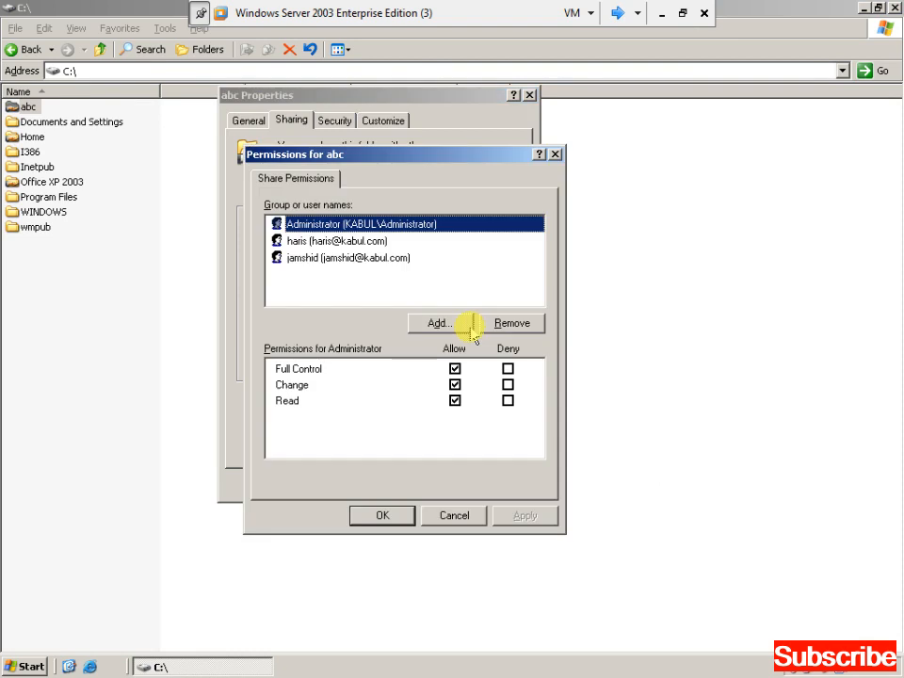
Add user aqa to the abc share with Full Control allowed, apply, and close the dialogs.
left_click(454, 324)
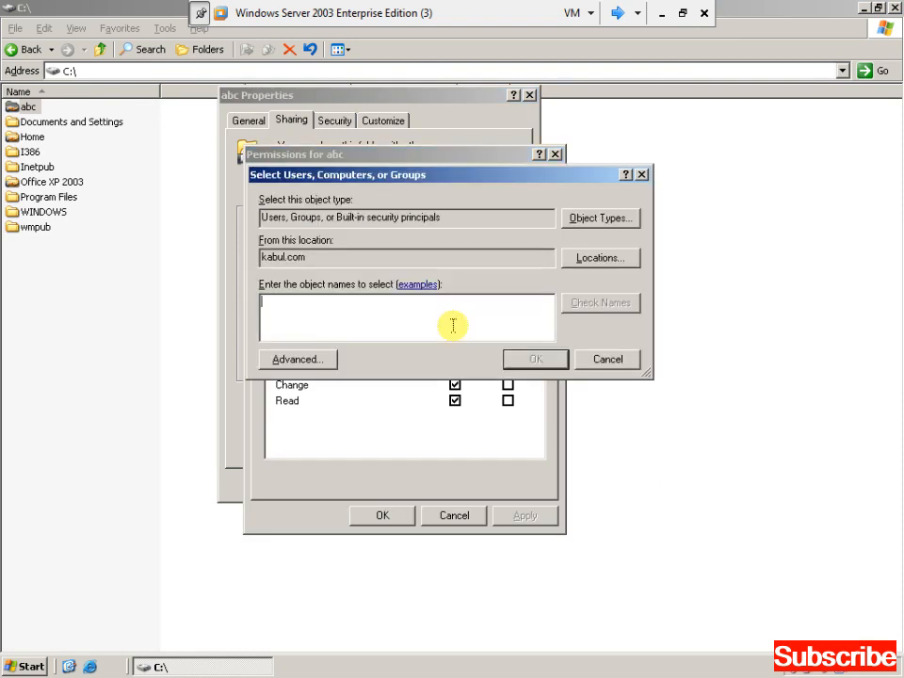
type("aq")
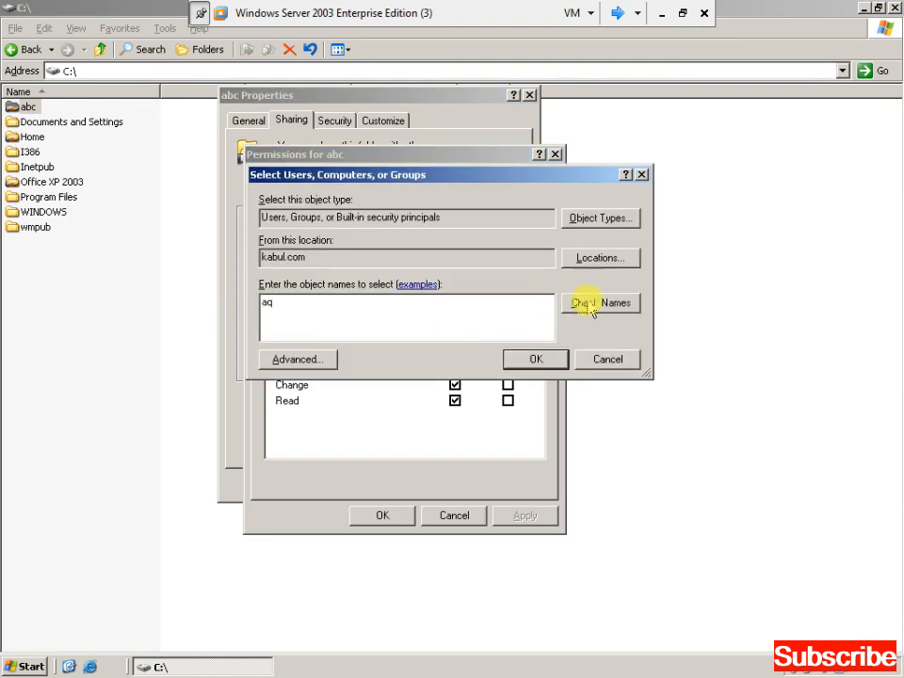
left_click(588, 304)
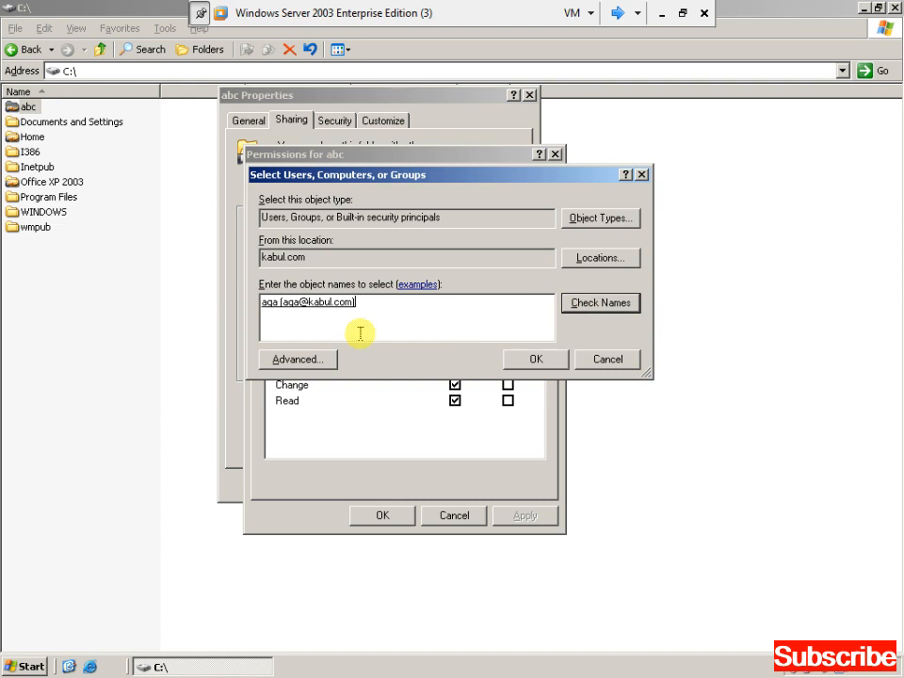
left_click(536, 366)
left_click(455, 370)
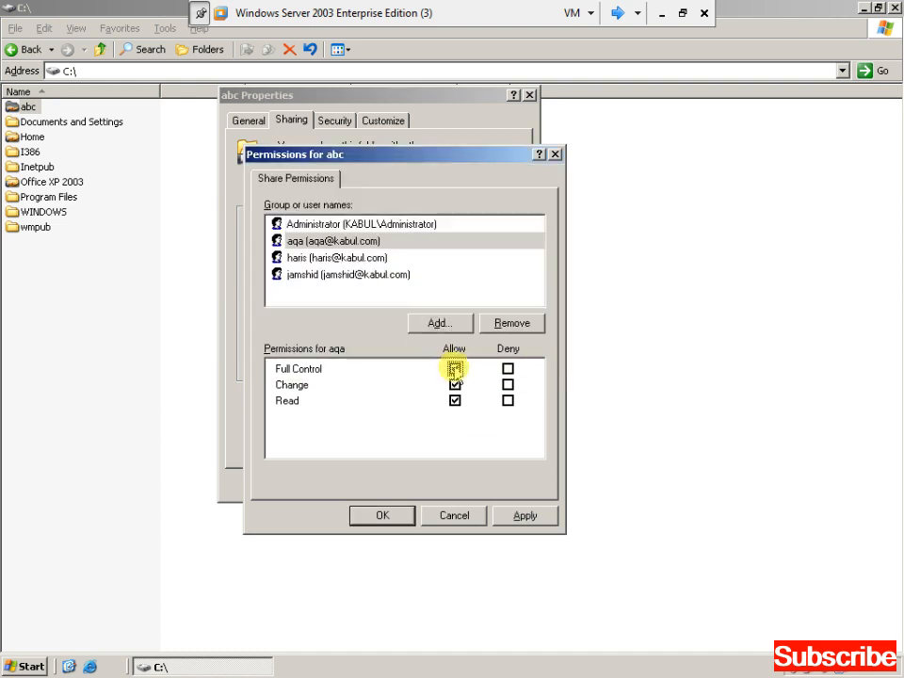
left_click(523, 514)
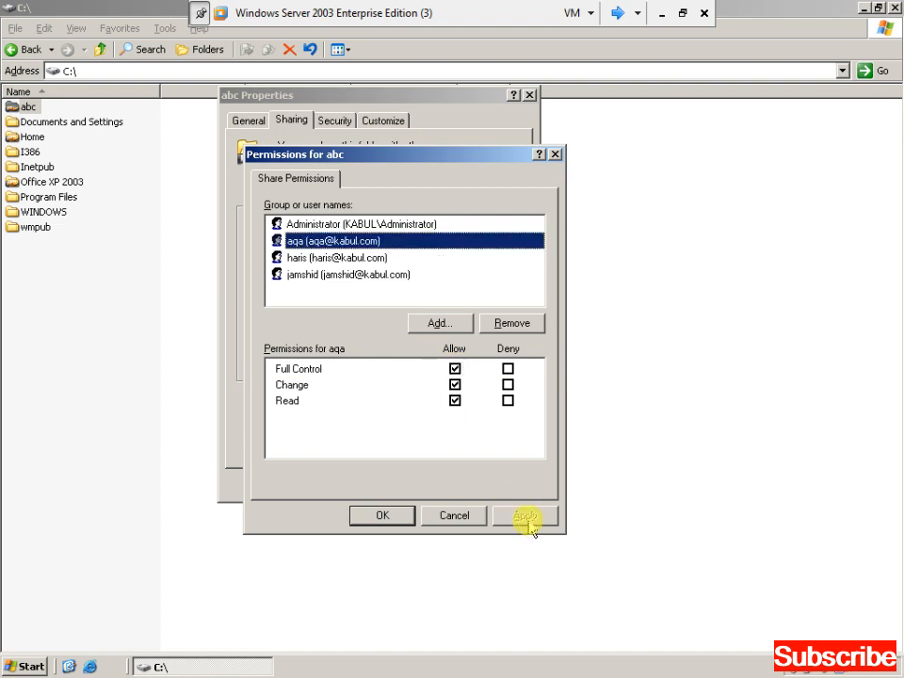
left_click(407, 516)
left_click(376, 492)
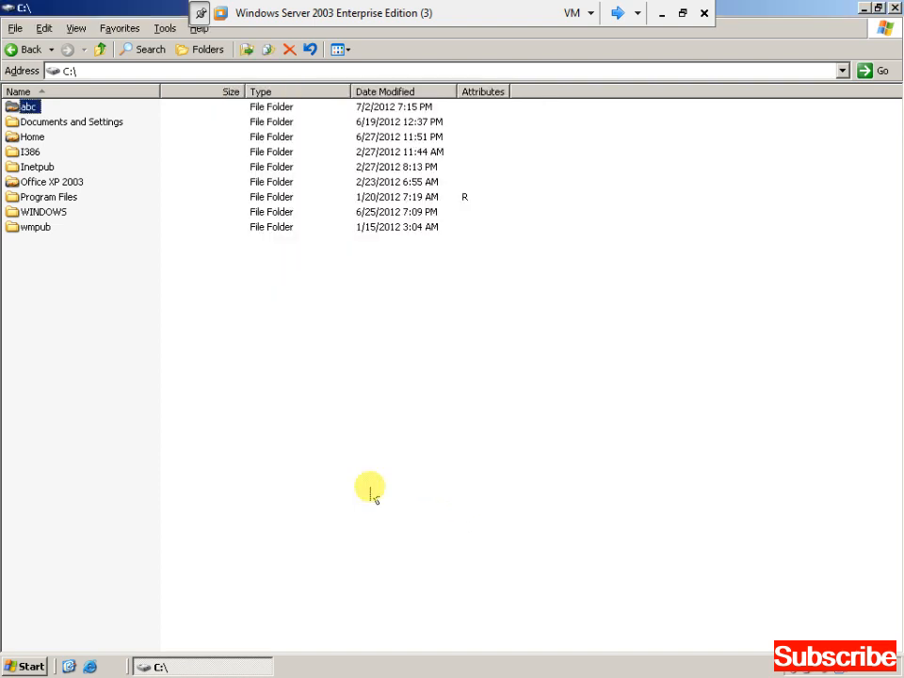
key("alt+space")
Launch Active Directory Users and Computers and open user aqa's properties.
key("super")
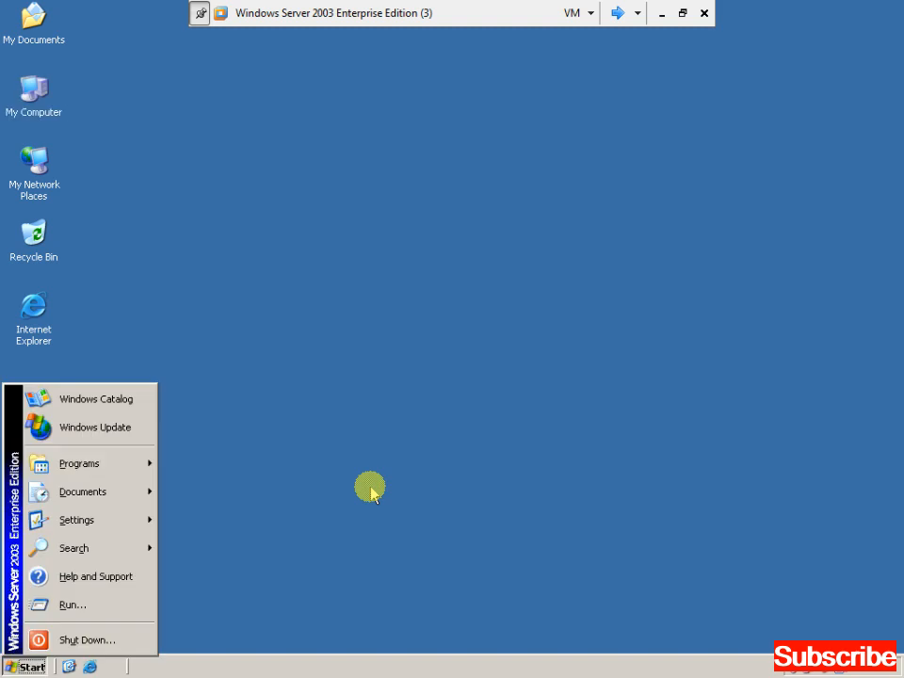
key("p")
key("Up")
key("Right")
key("Down")
key("Down")
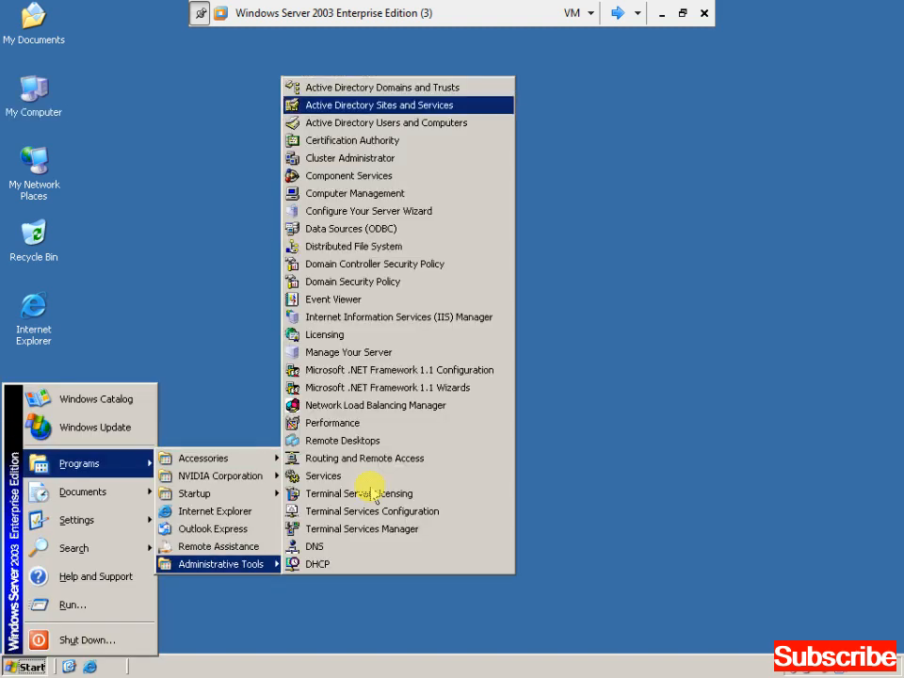
key("Return")
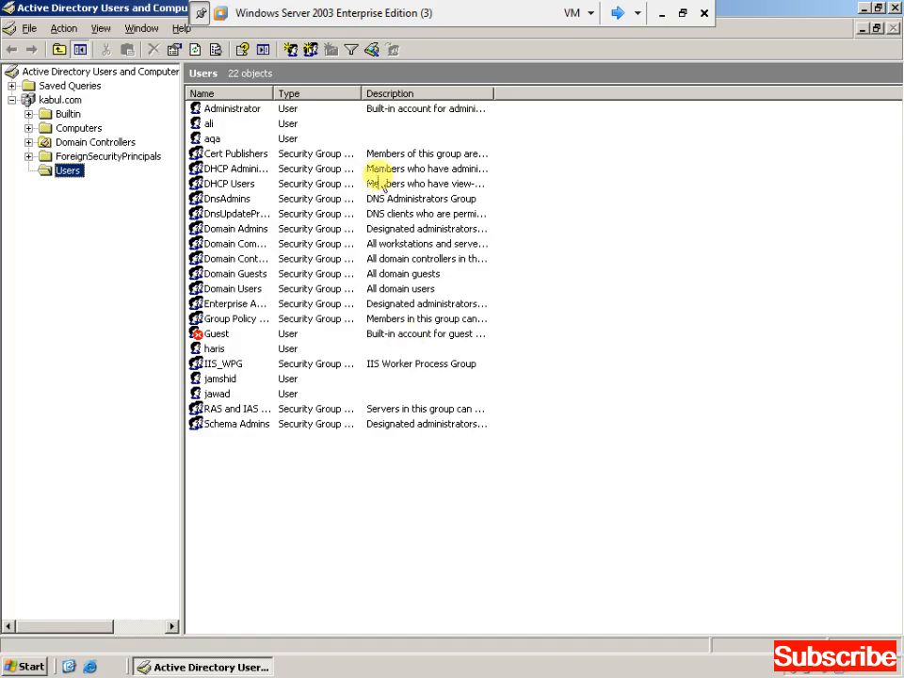
left_click(215, 140)
right_click(223, 144)
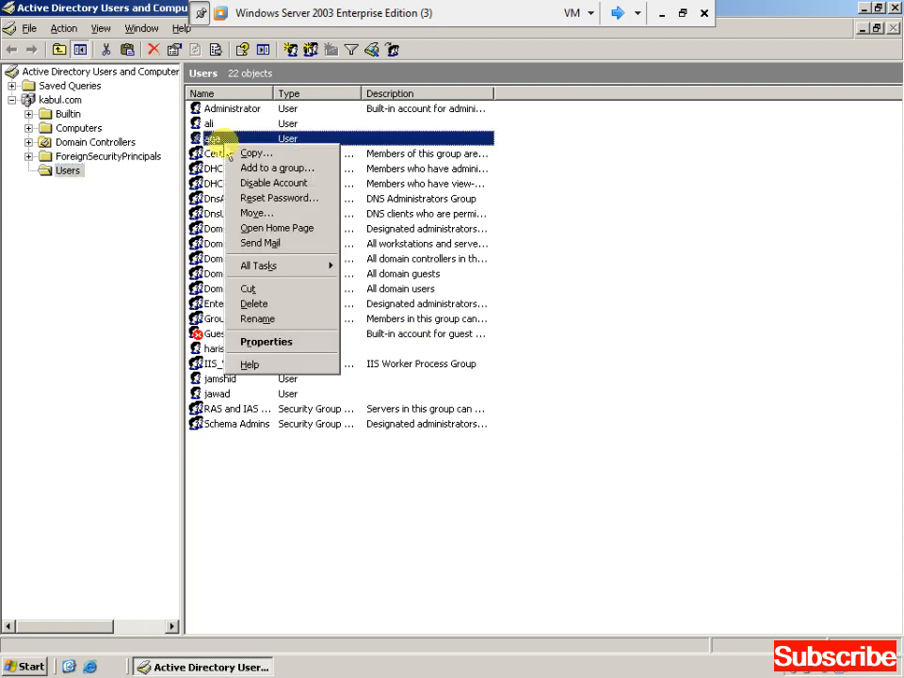
left_click(282, 343)
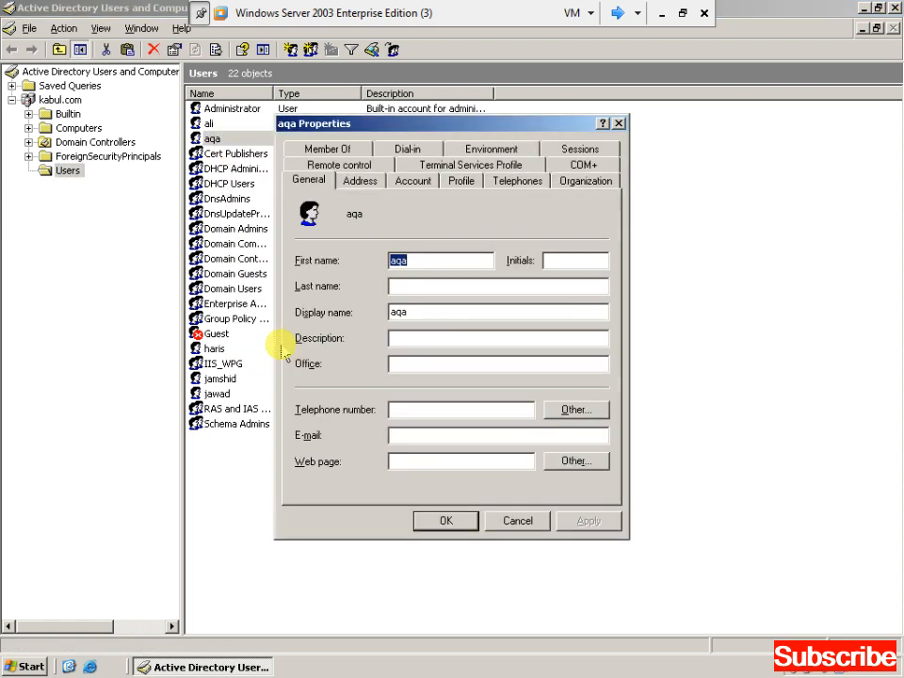
Set aqa's home folder to connect Z: to \\server\abc\aqa, apply, and close the console.
left_click(460, 182)
left_click(315, 335)
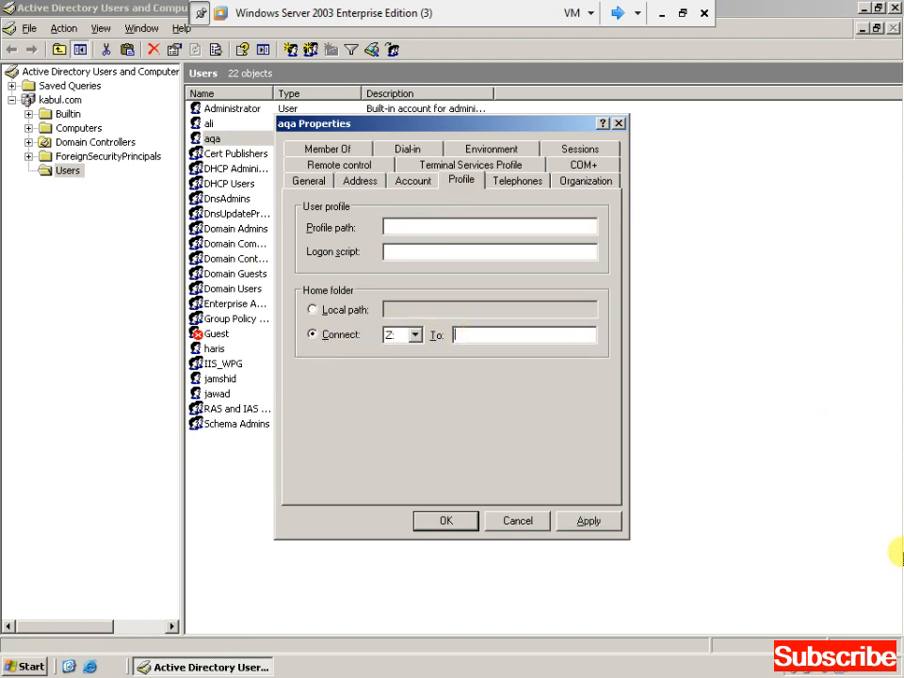
type("\\\\server\\abc\\aqa")
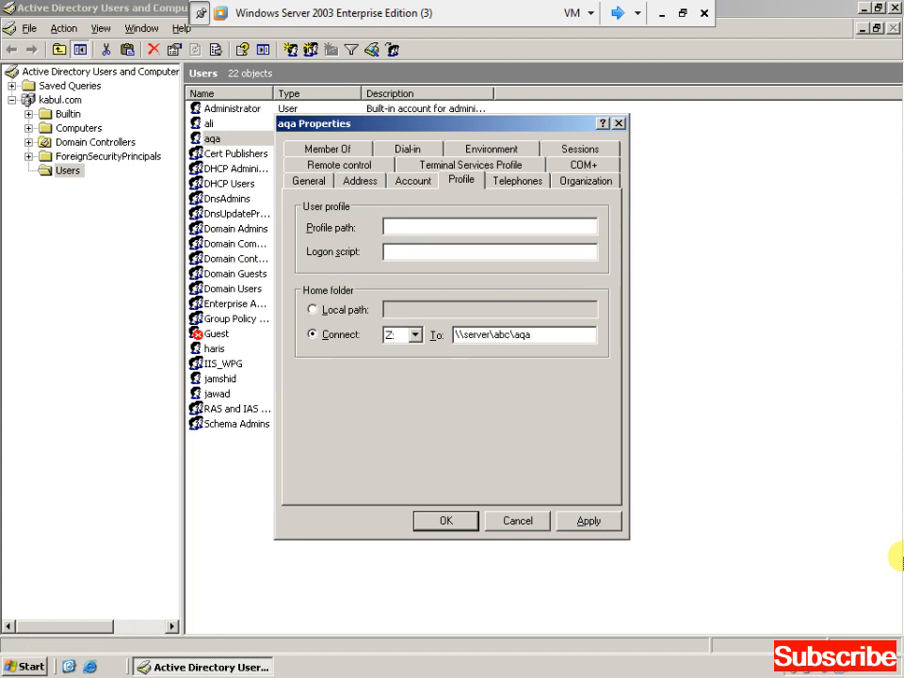
left_click(586, 522)
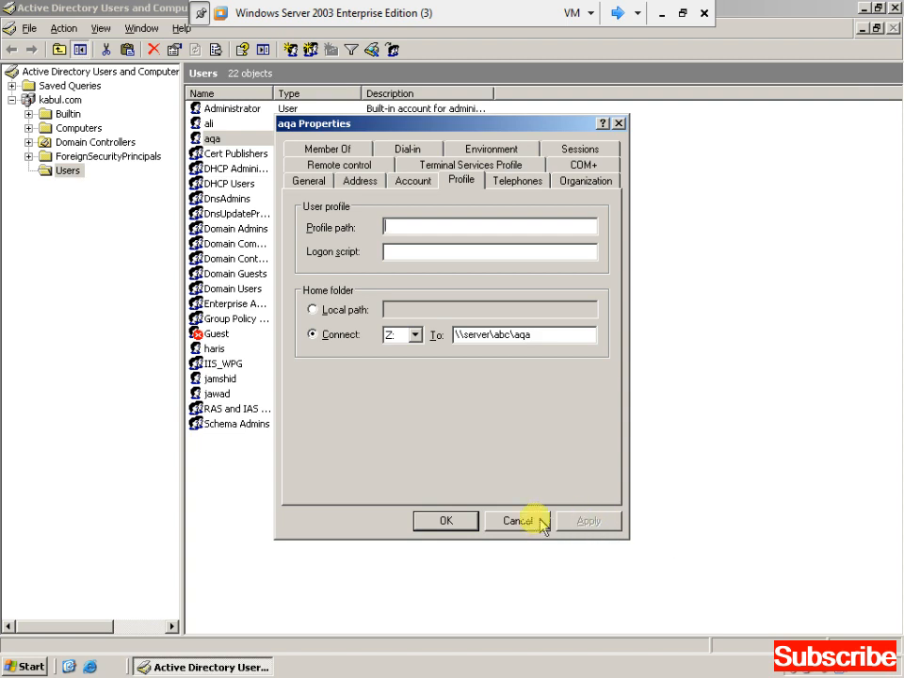
left_click(462, 524)
key("alt+F4")
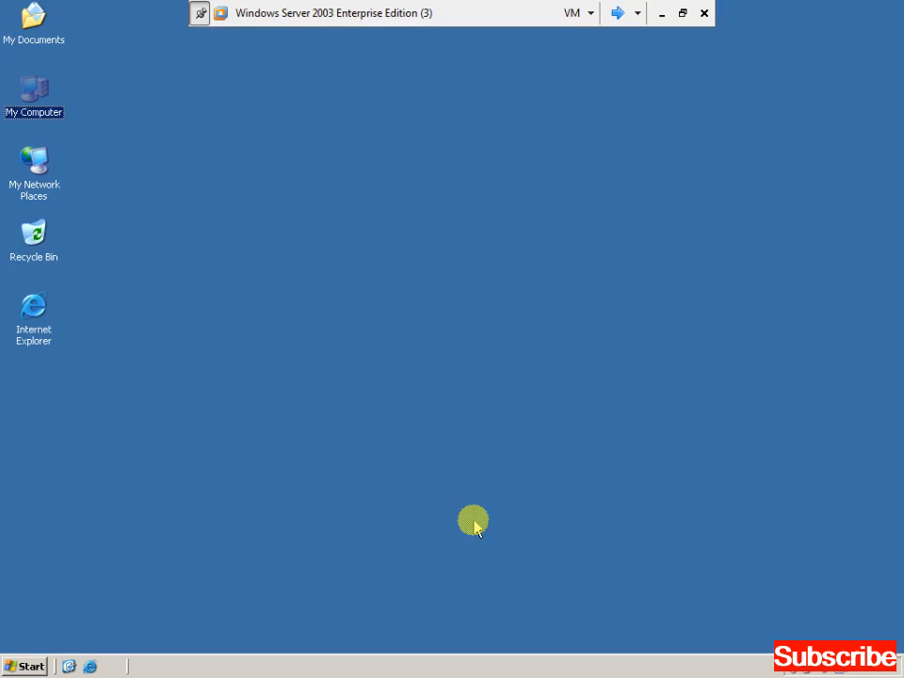
Refresh the server desktop, then log on to the XP machine as aqa in the KABUL domain.
right_click(331, 255)
left_click(356, 279)
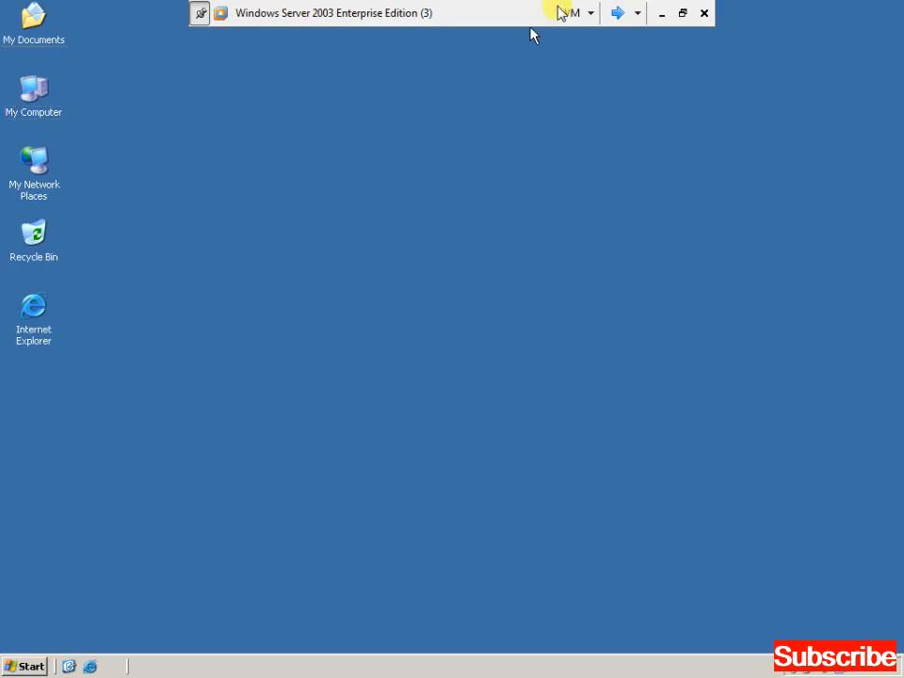
left_click(617, 12)
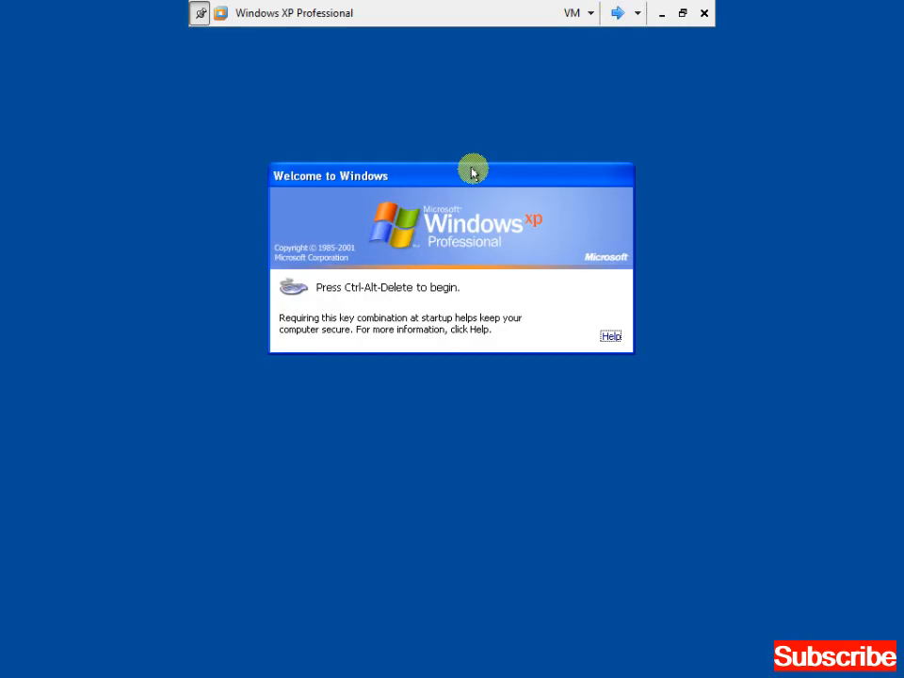
key("ctrl+alt+Insert")
type("aqa")
key("Tab")
type("*******")
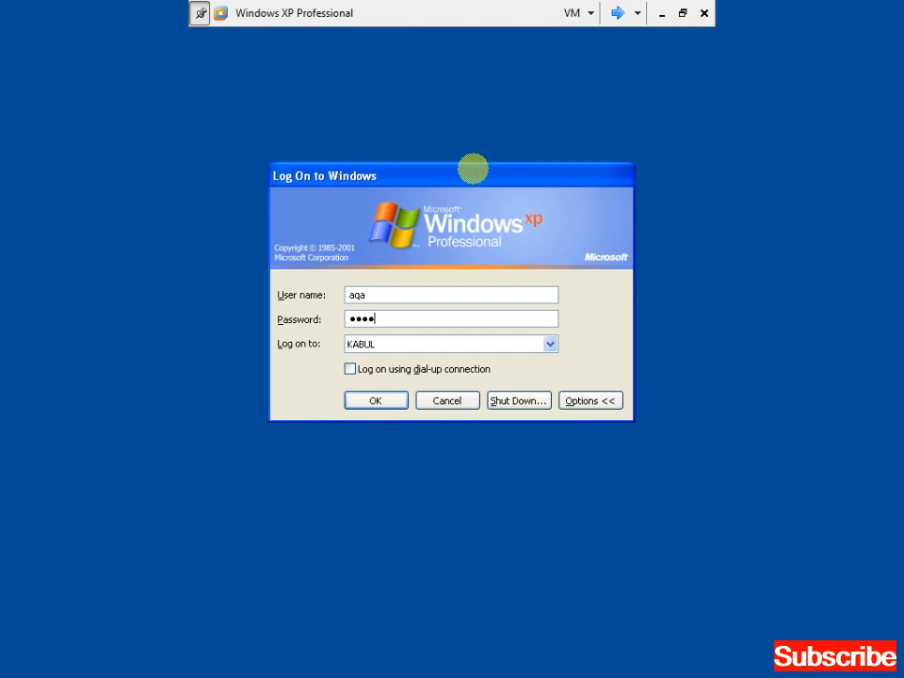
key("Return")
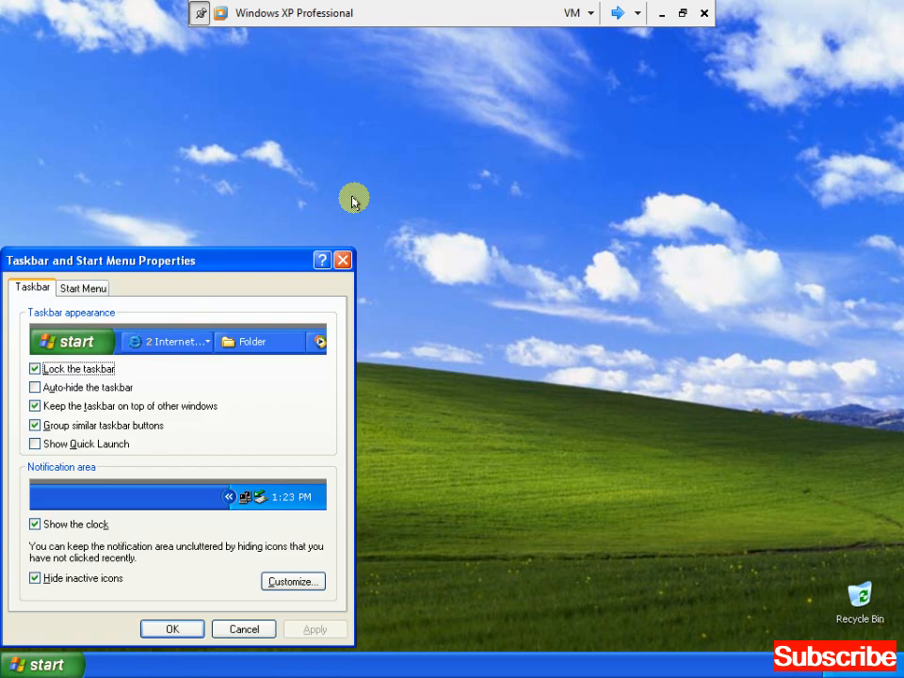
key("Return")
Open My Computer maximised and open aqa's Z: network drive.
double_click(34, 95)
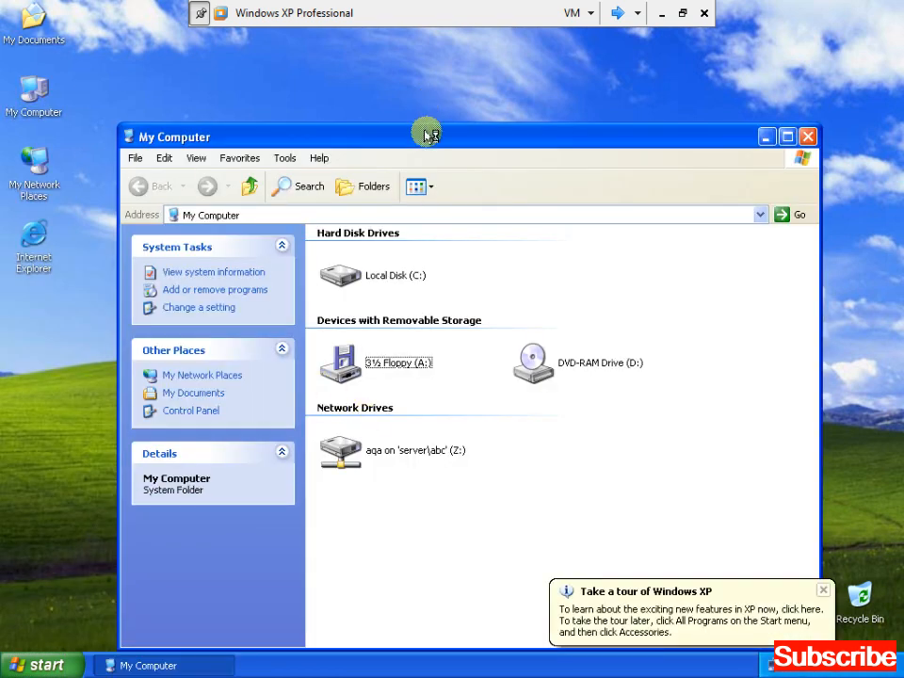
double_click(428, 135)
left_click(279, 329)
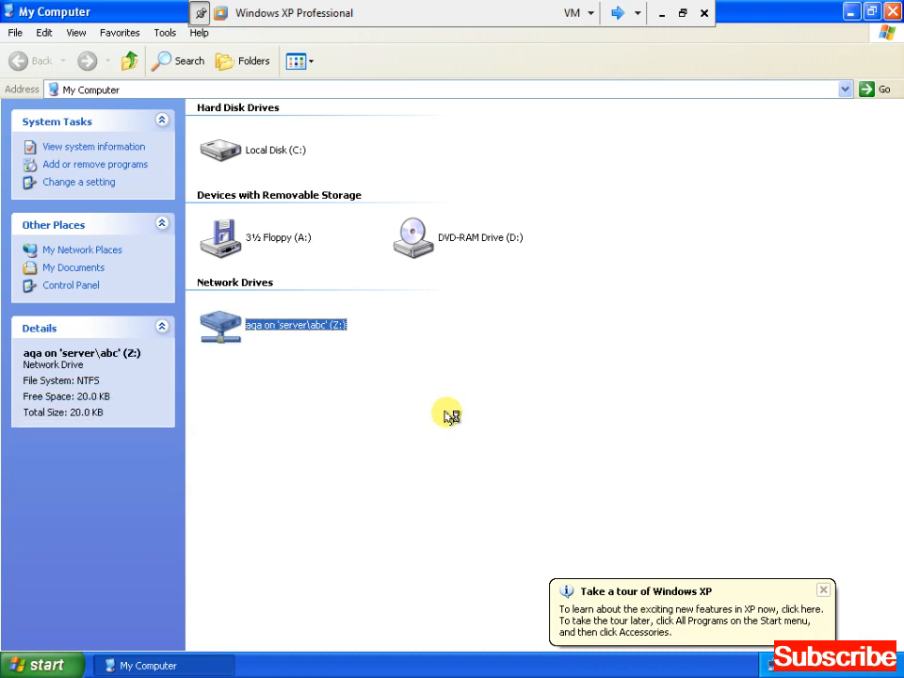
key("Return")
Create a new folder named abcdefgh on the Z: drive.
right_click(369, 136)
key("Up")
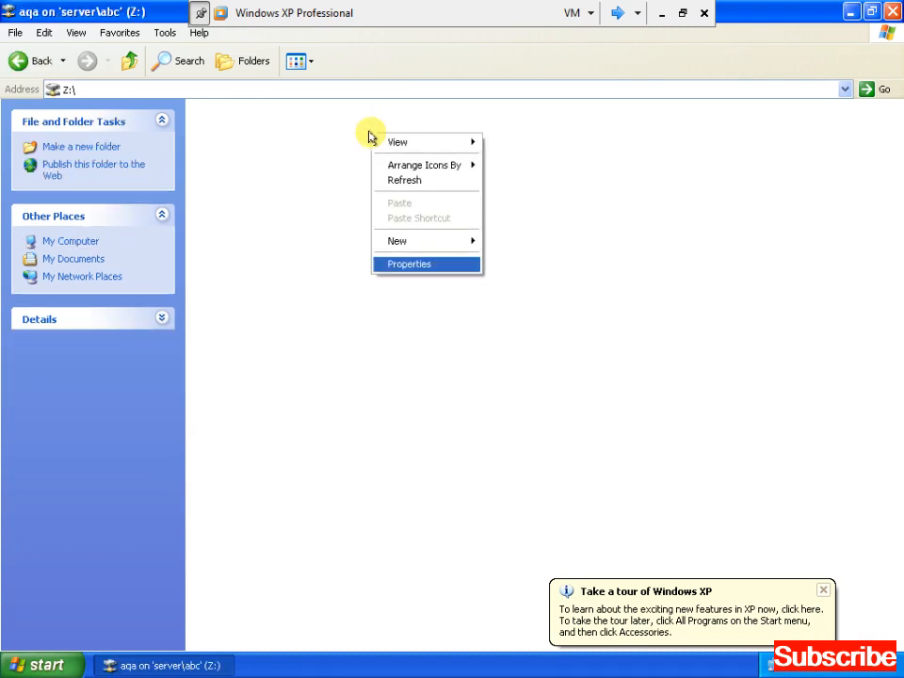
key("Up")
key("Right")
key("Return")
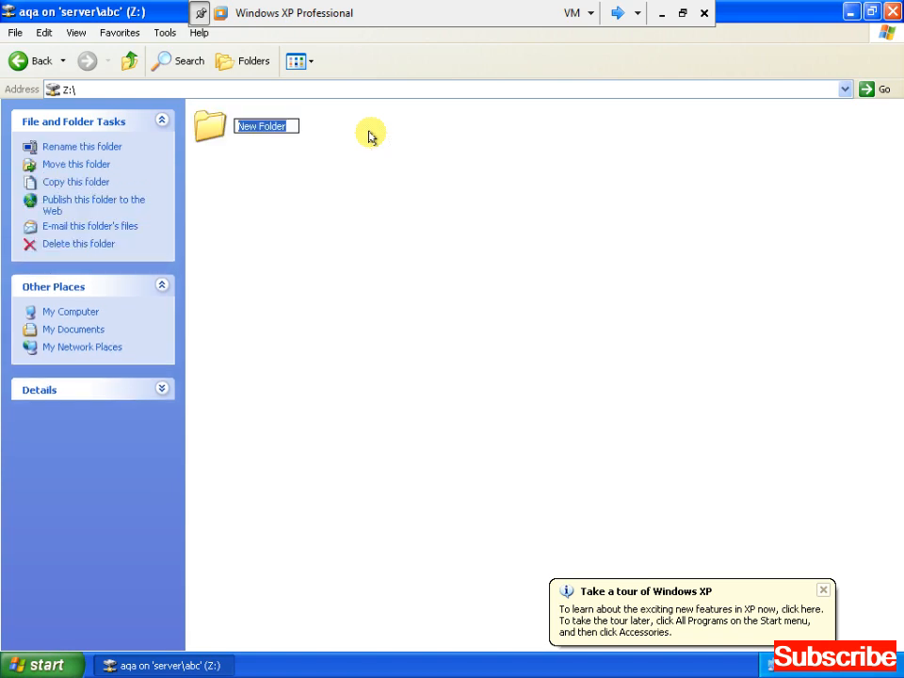
type("abcdef")
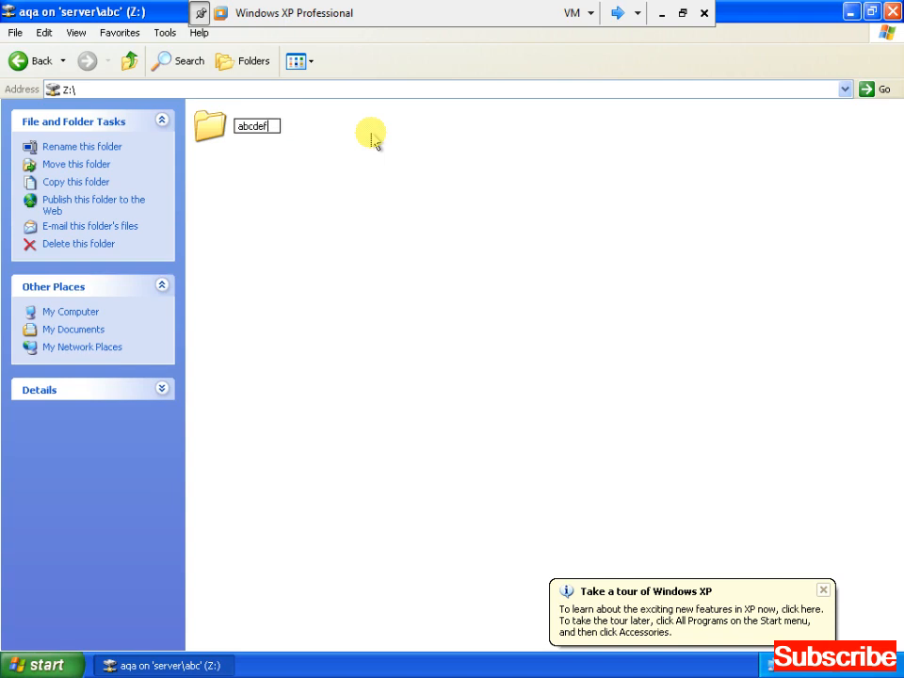
type("fghi")
key("BackSpace")
key("BackSpace")
key("BackSpace")
key("BackSpace")
type("ghi")
left_click(372, 140)
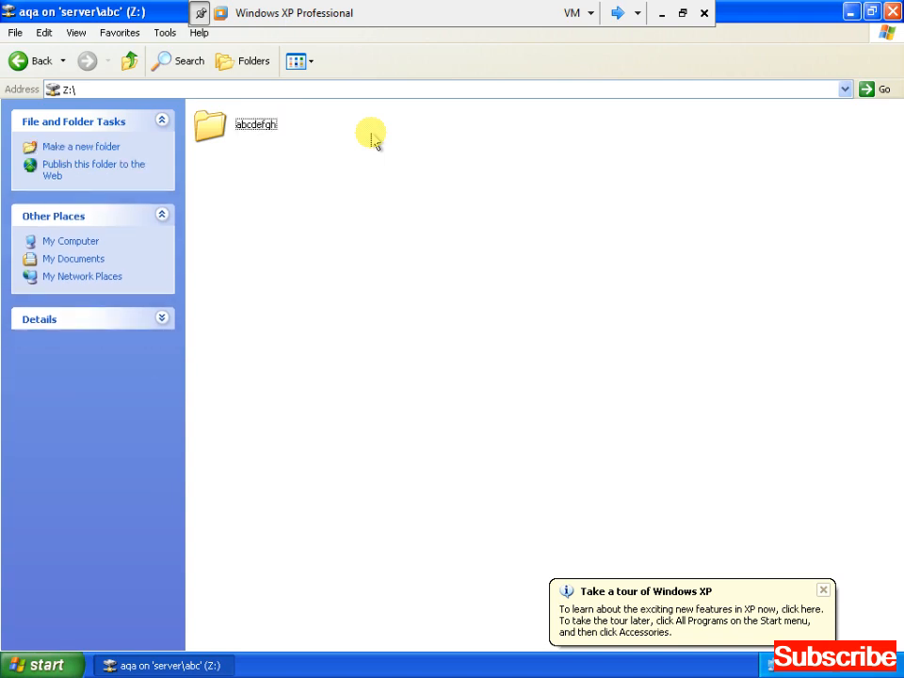
Close the Z: drive window and log off the XP session.
key("alt+space")
key("c")
key("super")
key("u")
key("Escape")
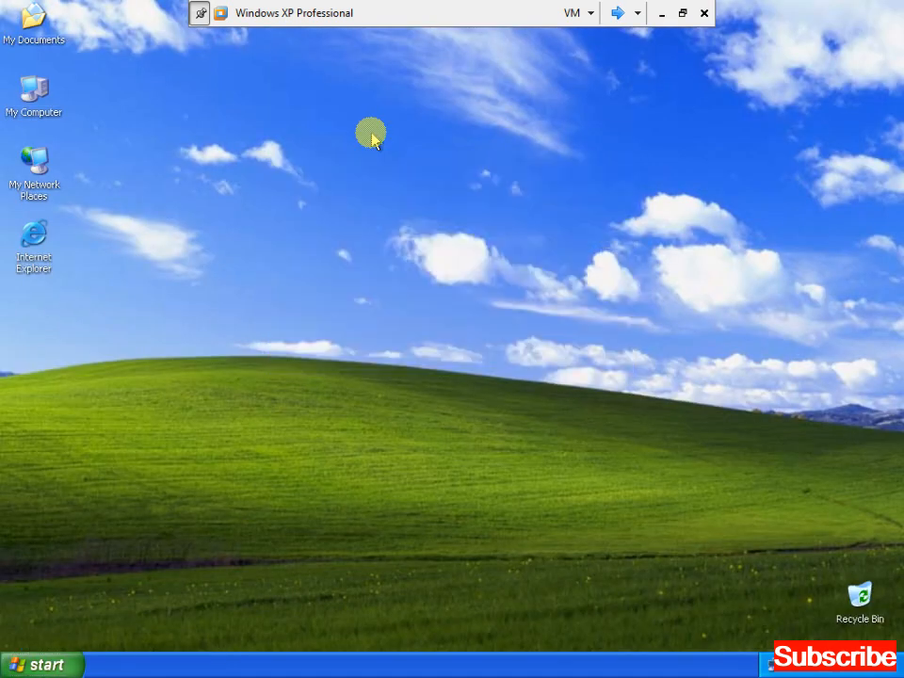
left_click(617, 14)
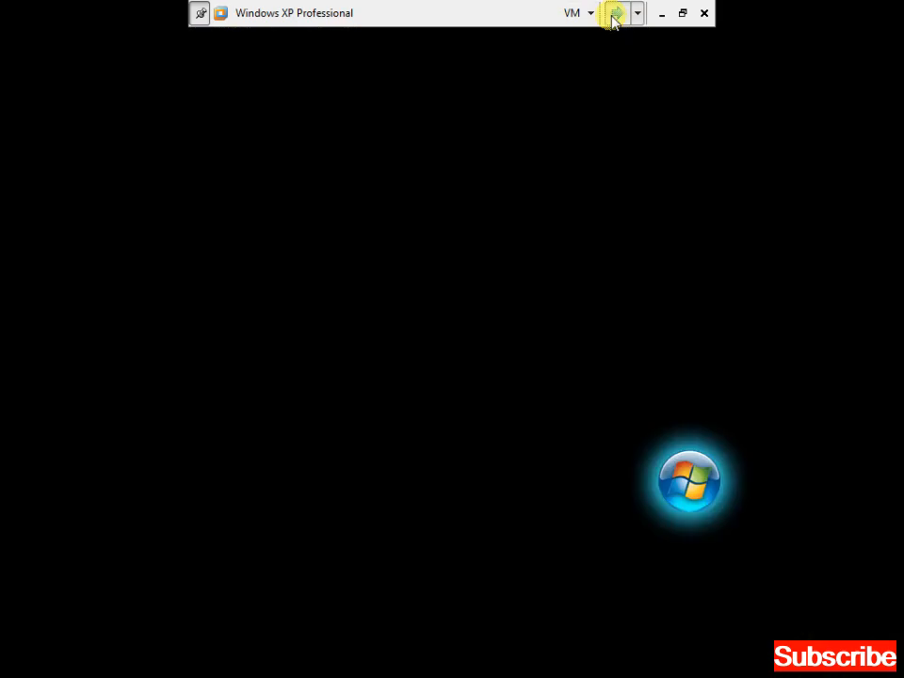
Browse the server's C:\abc\aqa folder and confirm the abcdefgh folder is there.
left_click(52, 110)
double_click(52, 111)
key("Down")
key("Return")
key("d")
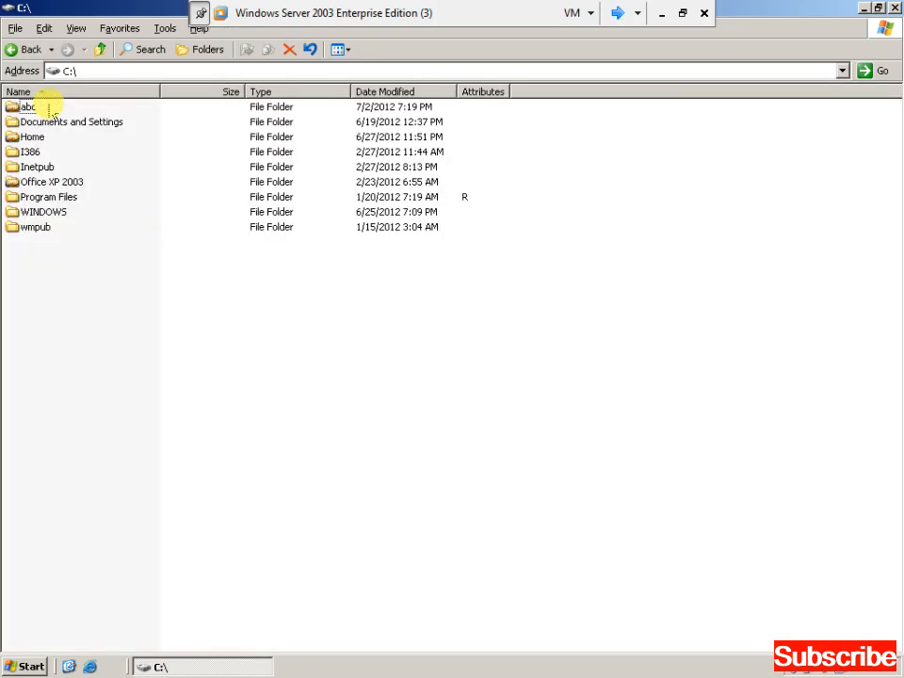
key("Up")
key("Return")
key("Down")
key("Up")
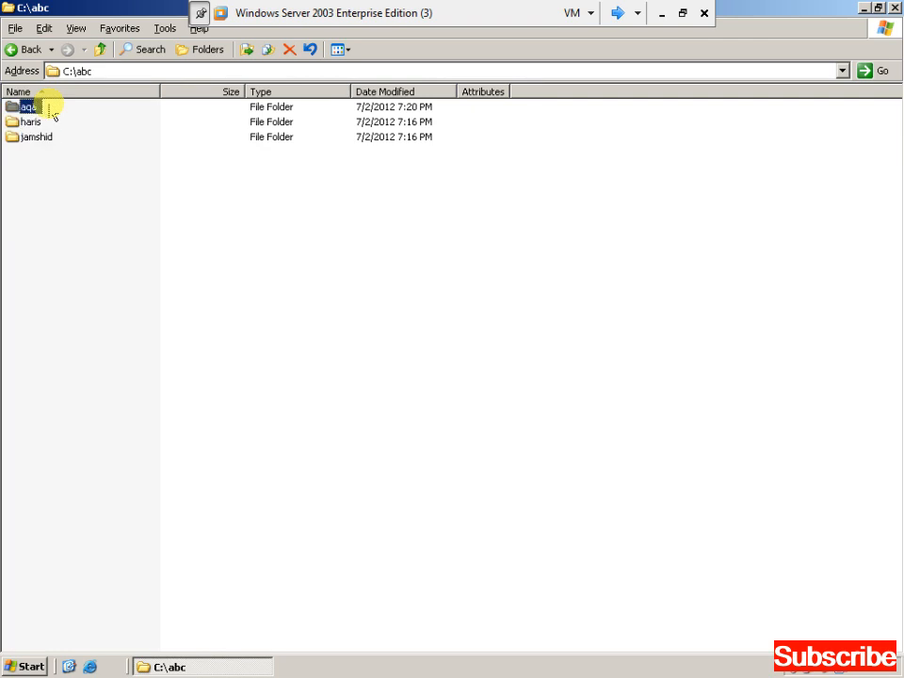
key("Return")
key("Down")
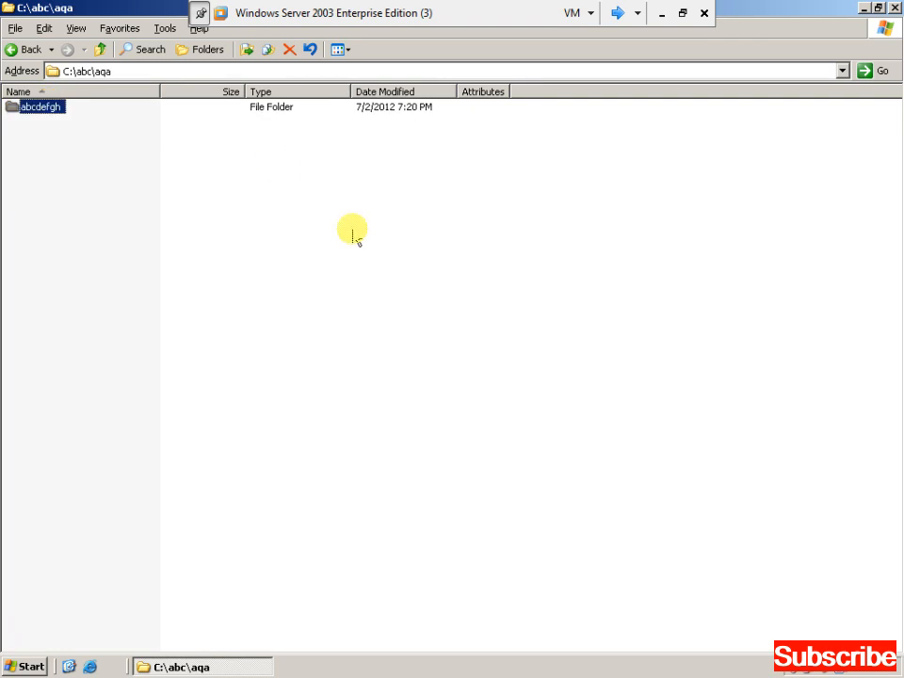
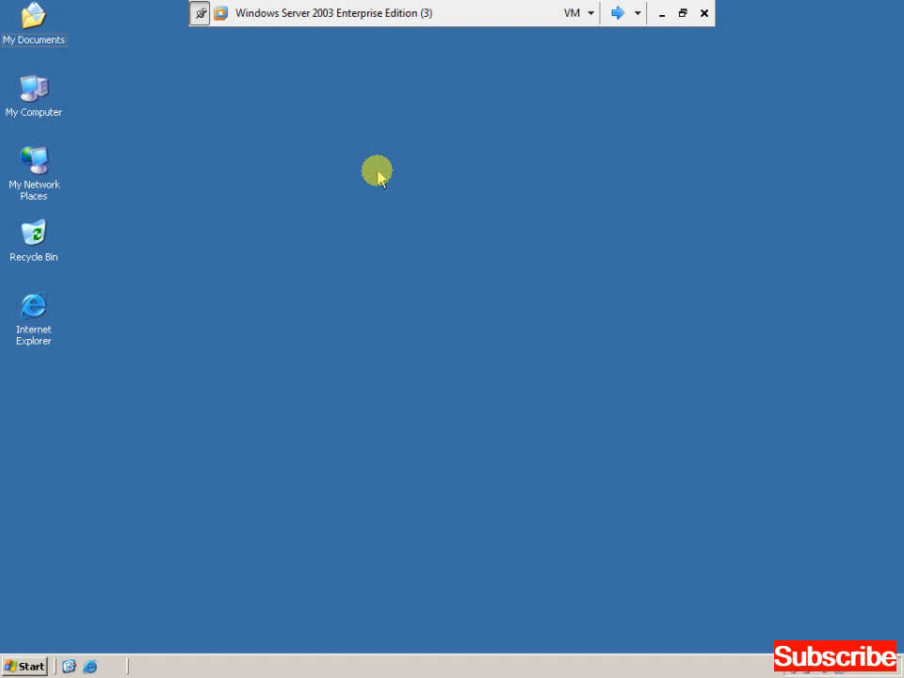
Open My Computer and bring up the Local Disk (C:) Properties.
left_click(35, 103)
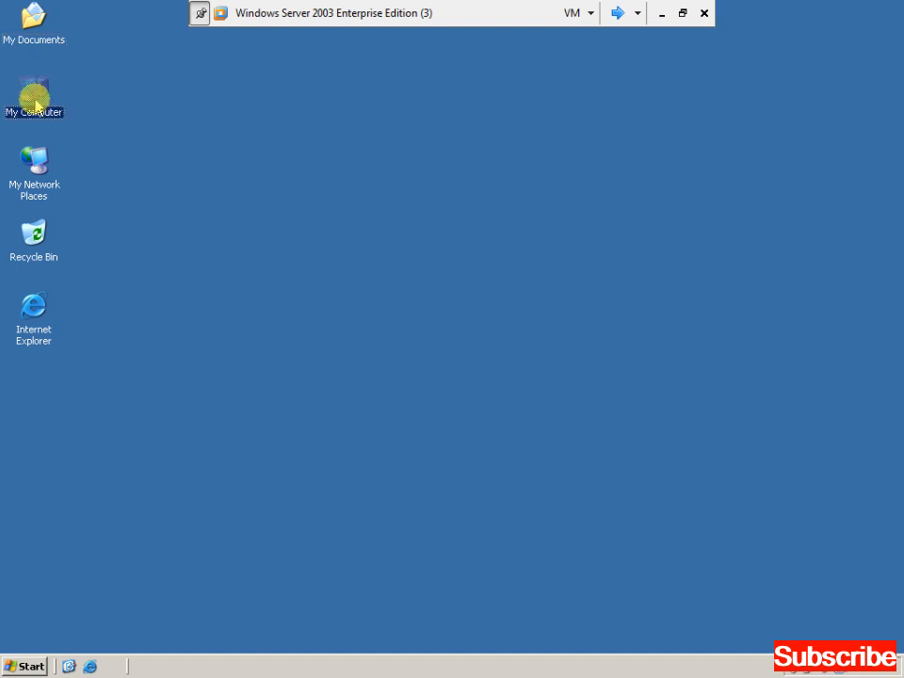
double_click(35, 104)
left_click(61, 135)
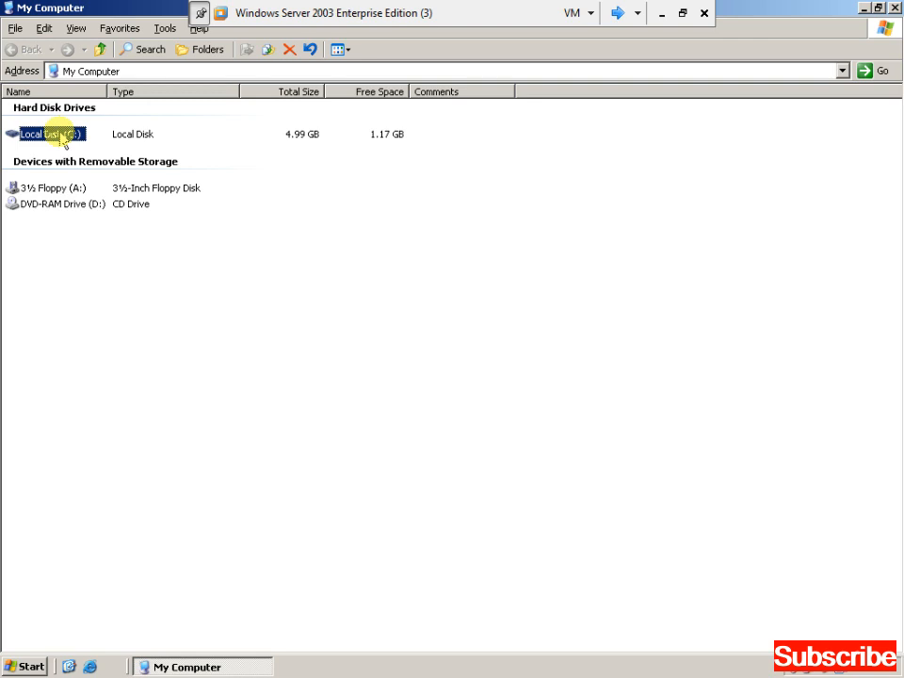
right_click(62, 138)
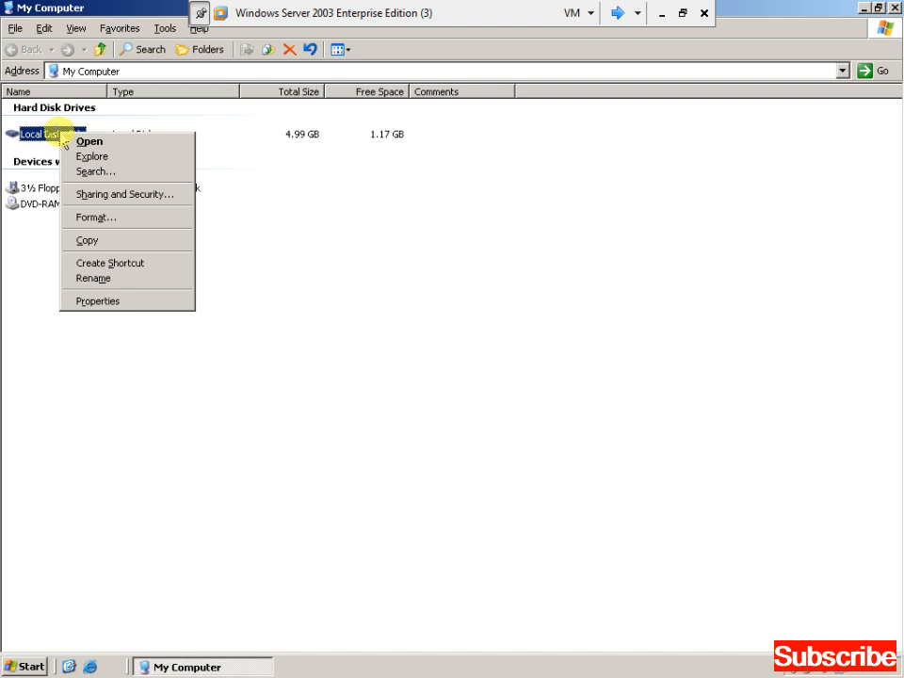
left_click(98, 303)
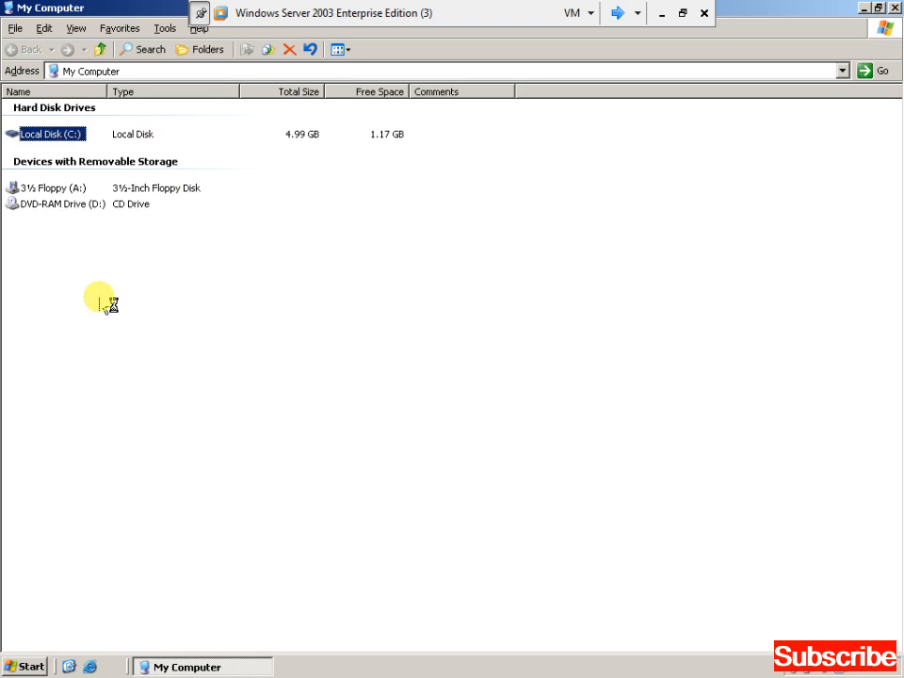
Uncheck Enable quota management on the Quota tab, apply, confirm the warning and close.
left_click(338, 165)
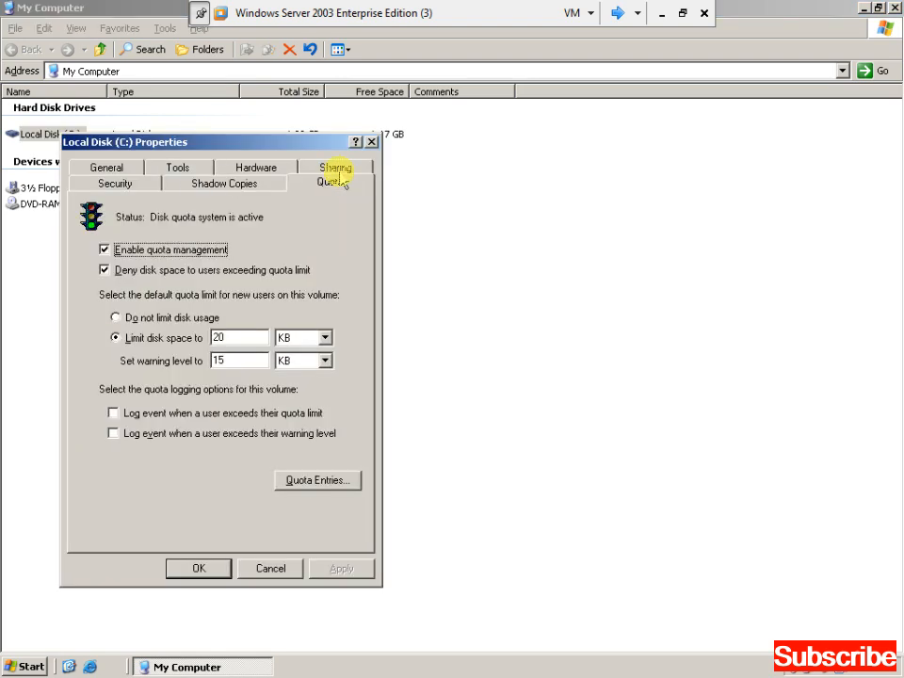
left_click_drag(309, 149, 525, 126)
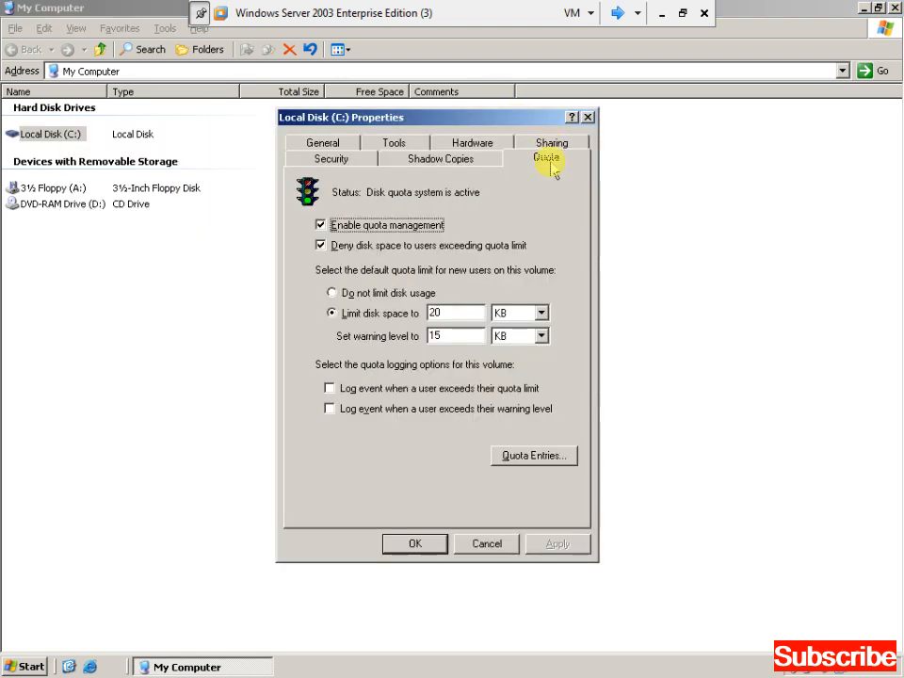
left_click(345, 227)
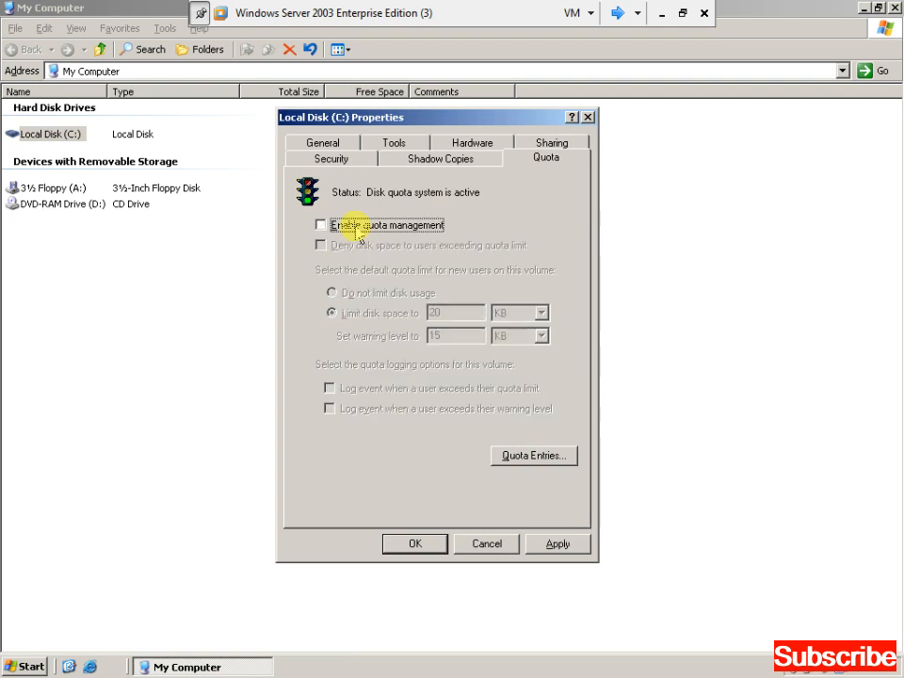
left_click(554, 543)
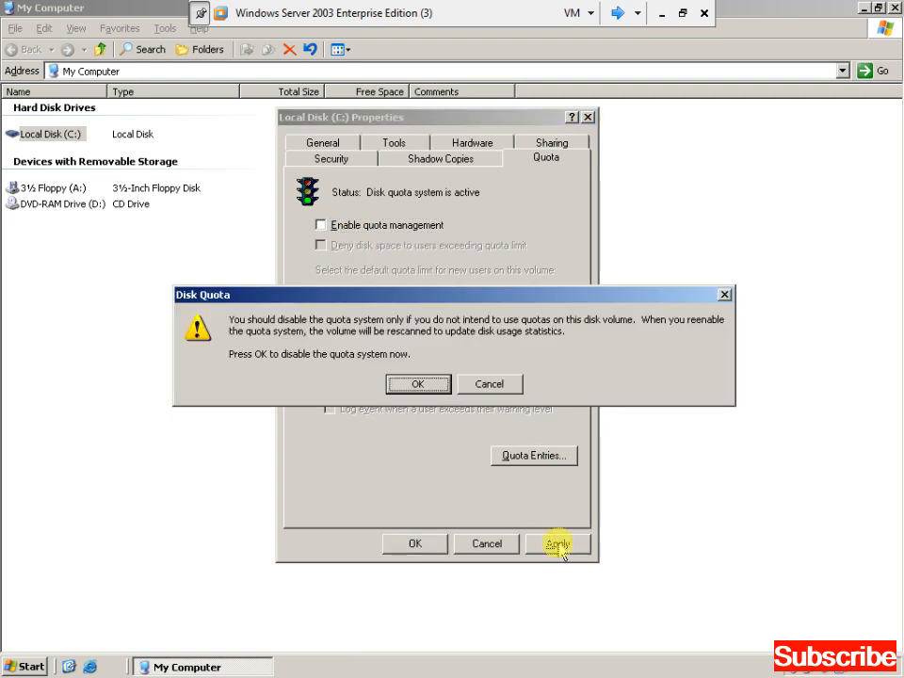
left_click(417, 384)
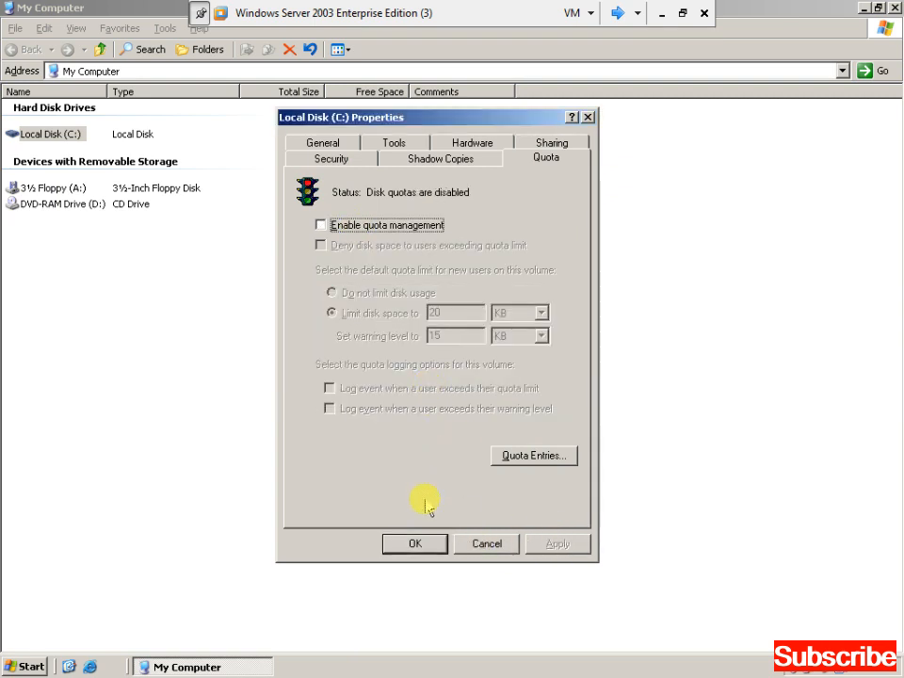
left_click(417, 546)
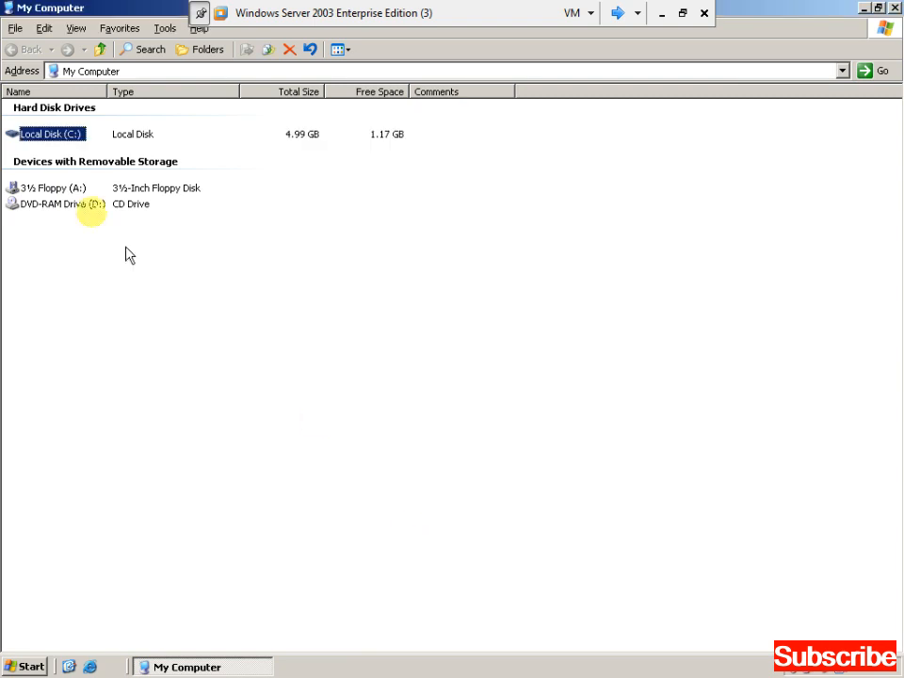
Reopen C: Properties and enable quota management with Deny disk space to users over limit.
right_click(72, 147)
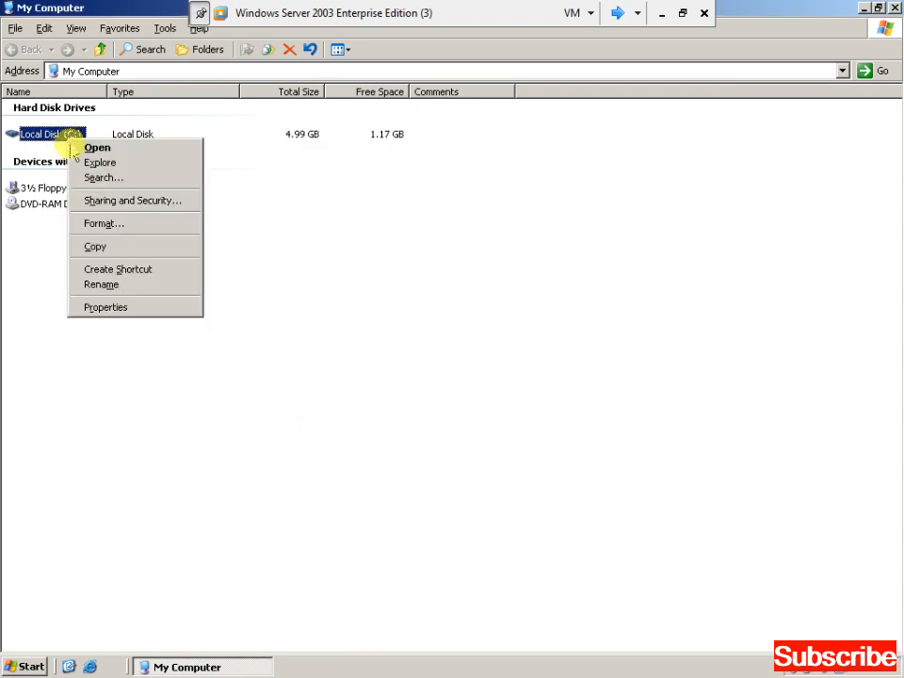
left_click(121, 307)
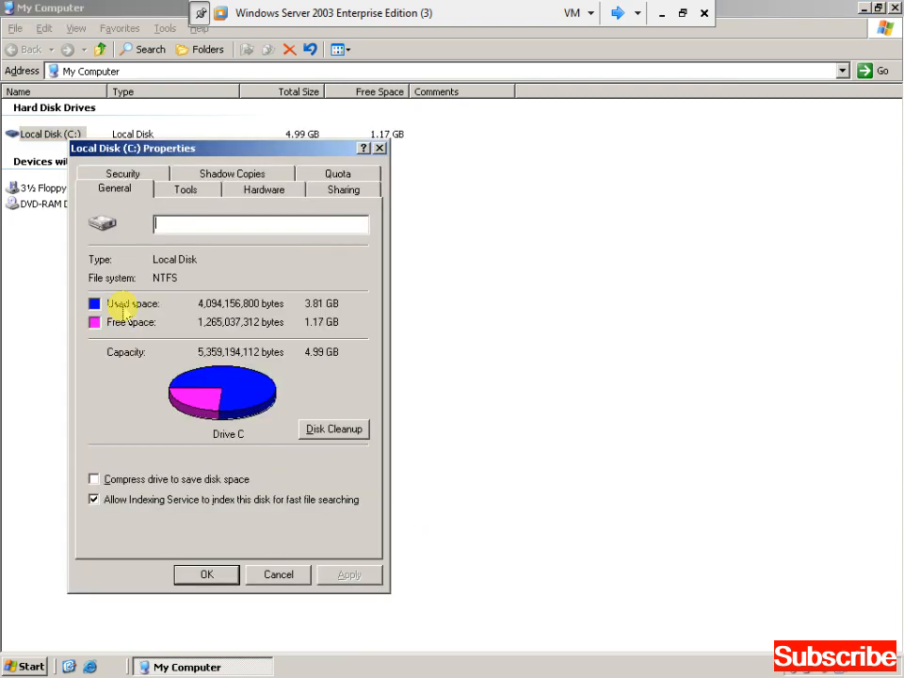
left_click(337, 179)
left_click_drag(308, 147, 555, 136)
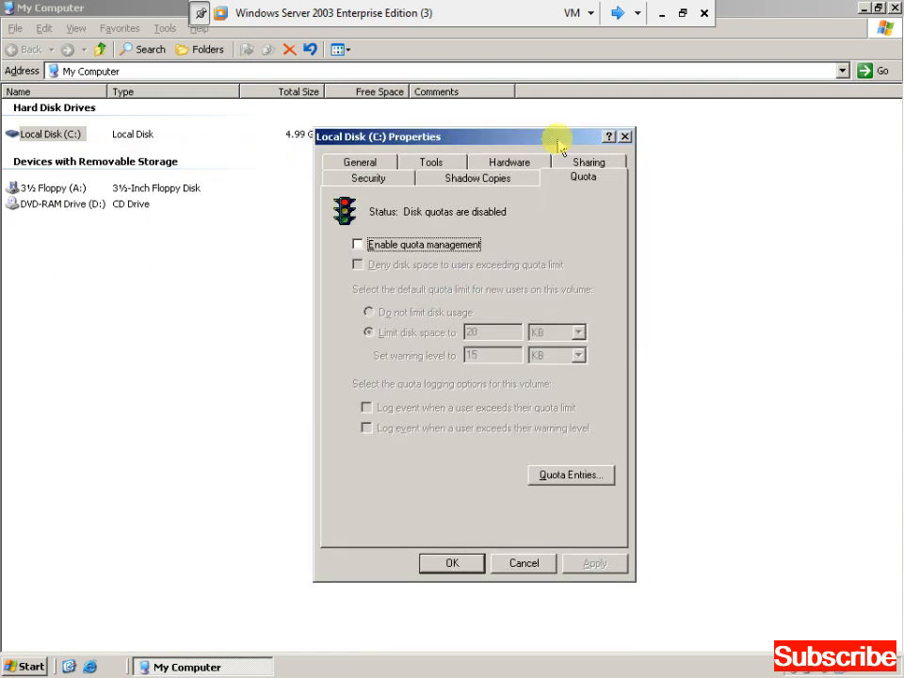
left_click(434, 252)
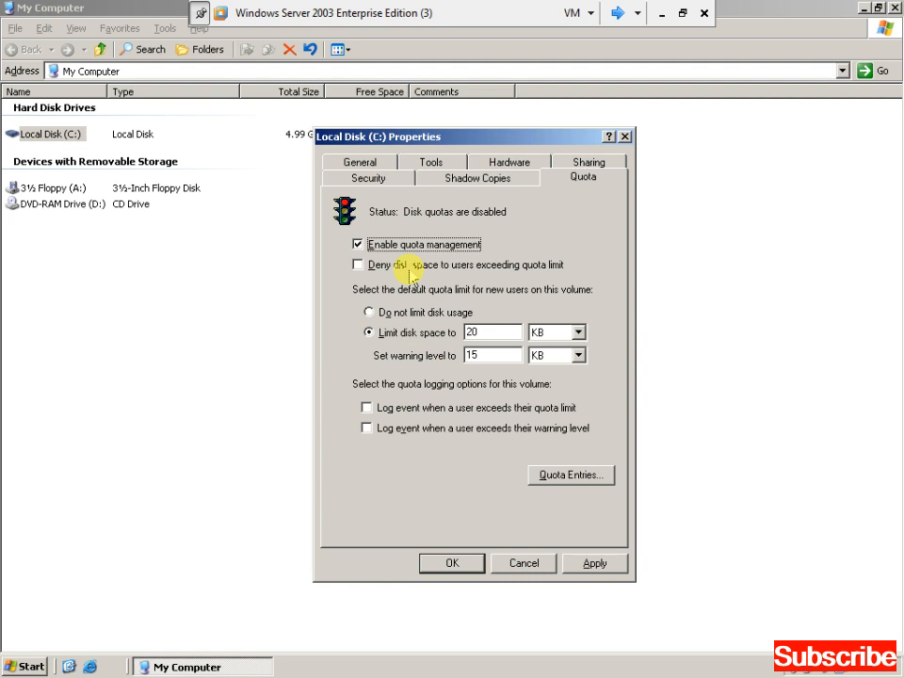
left_click(407, 268)
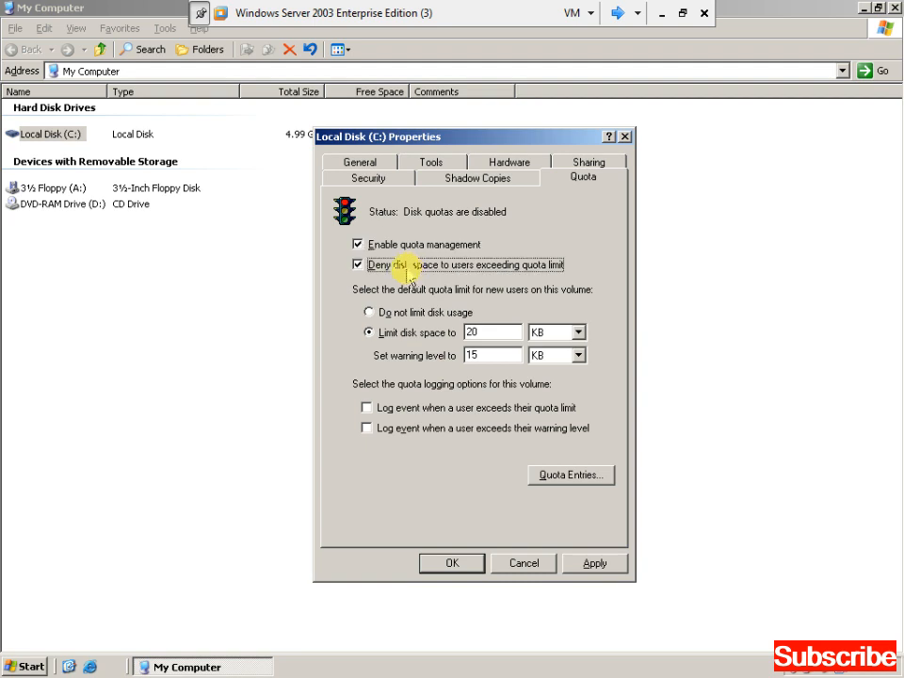
Keep the 20 KB limit and 15 KB warning level, then apply and confirm enabling quotas.
left_click(495, 331)
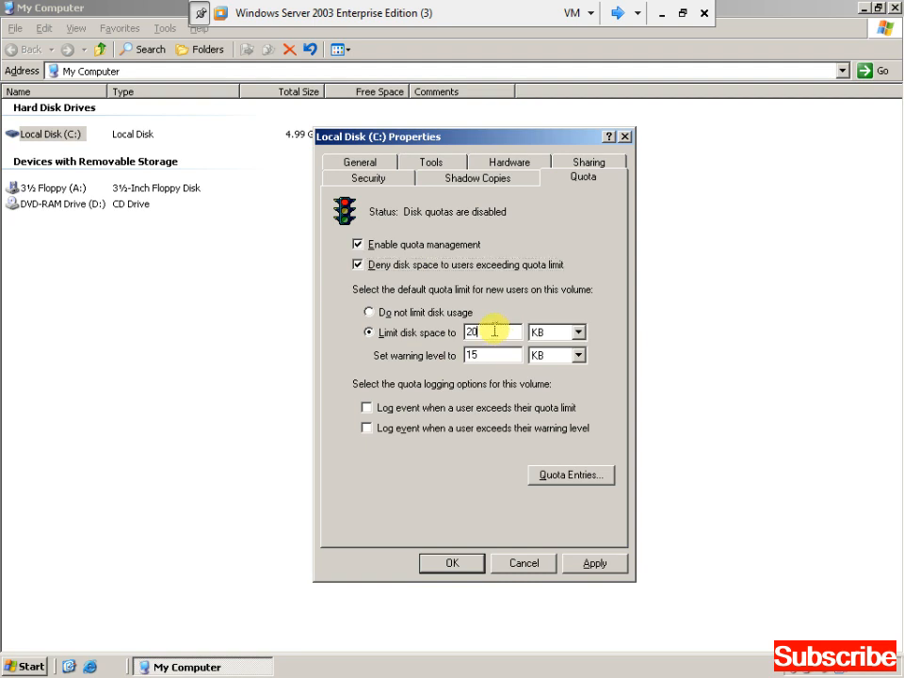
left_click(577, 332)
left_click(566, 360)
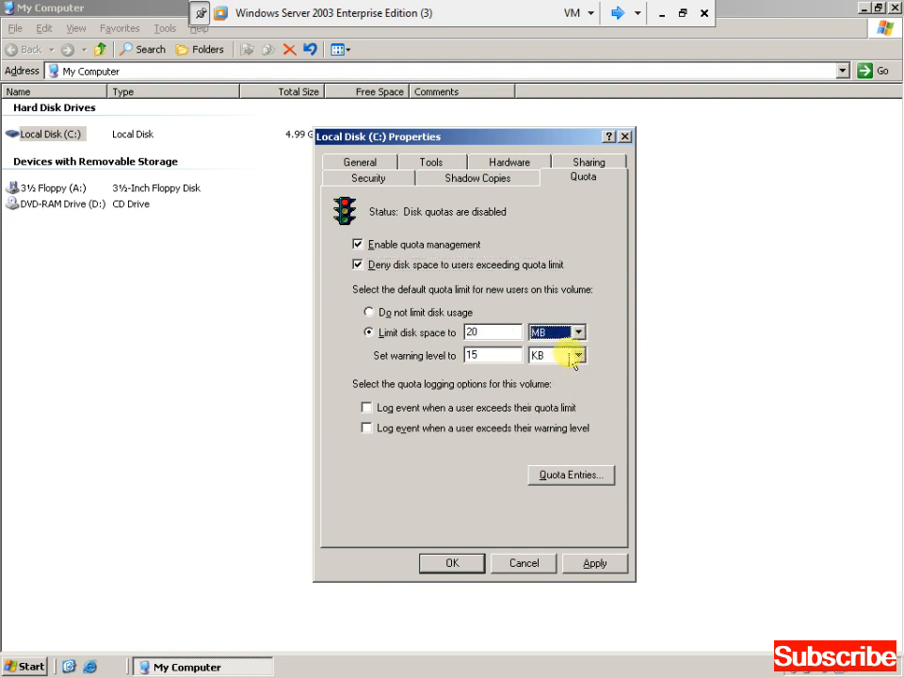
left_click(579, 332)
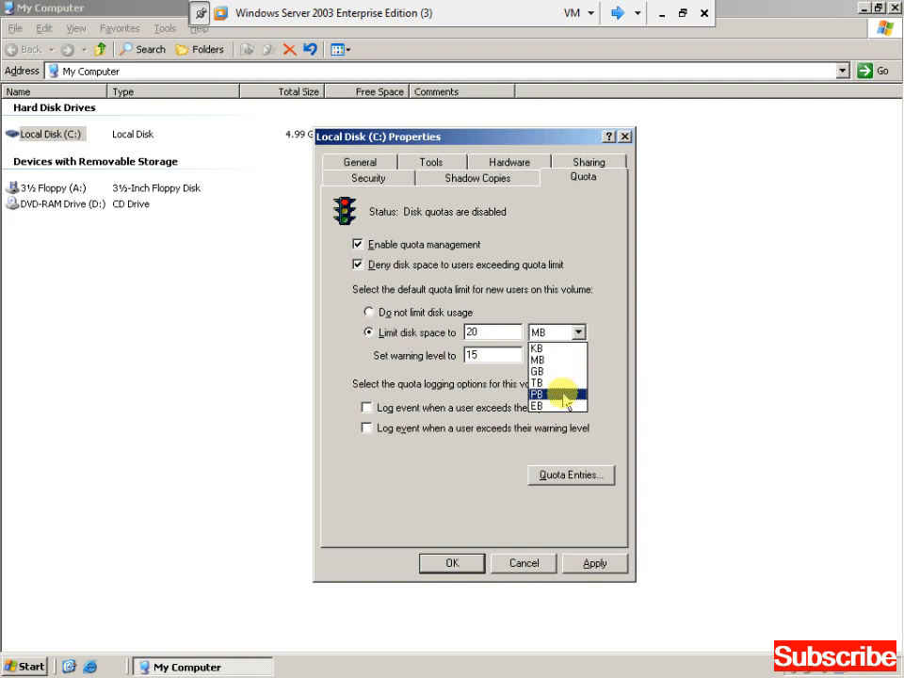
left_click(555, 350)
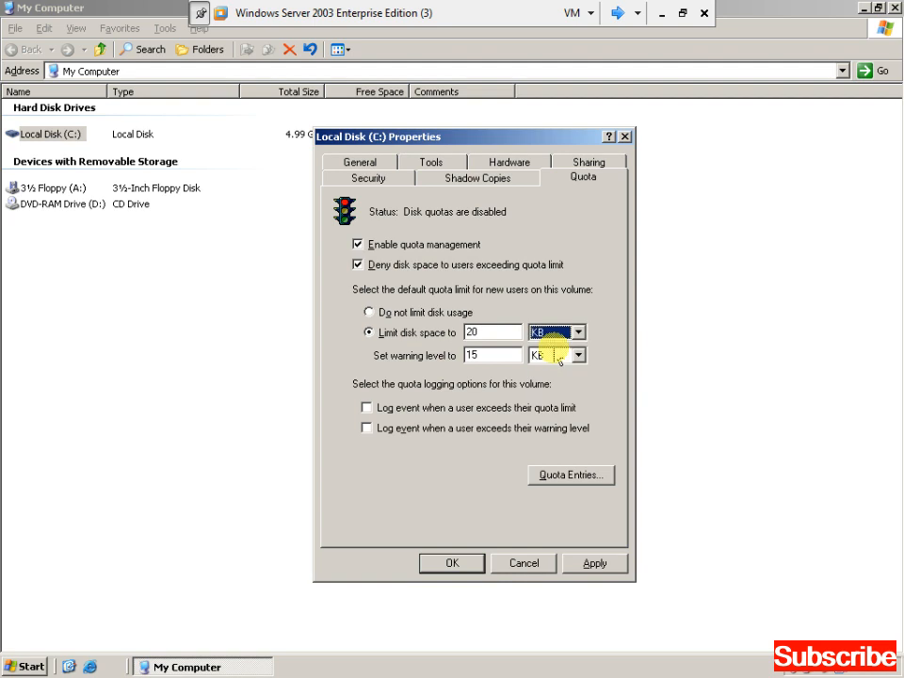
left_click(486, 355)
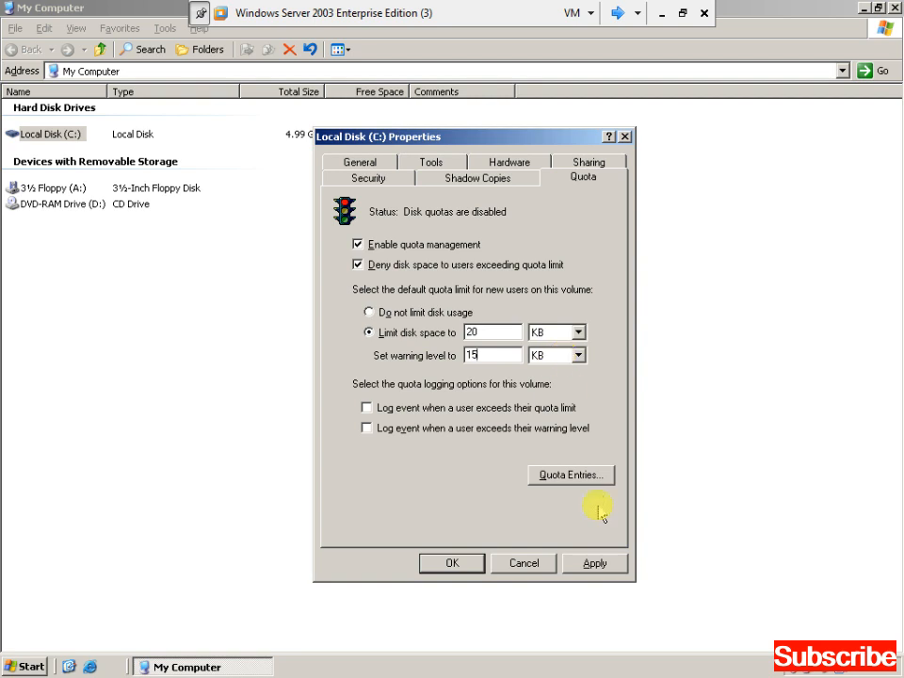
left_click(593, 564)
left_click(424, 385)
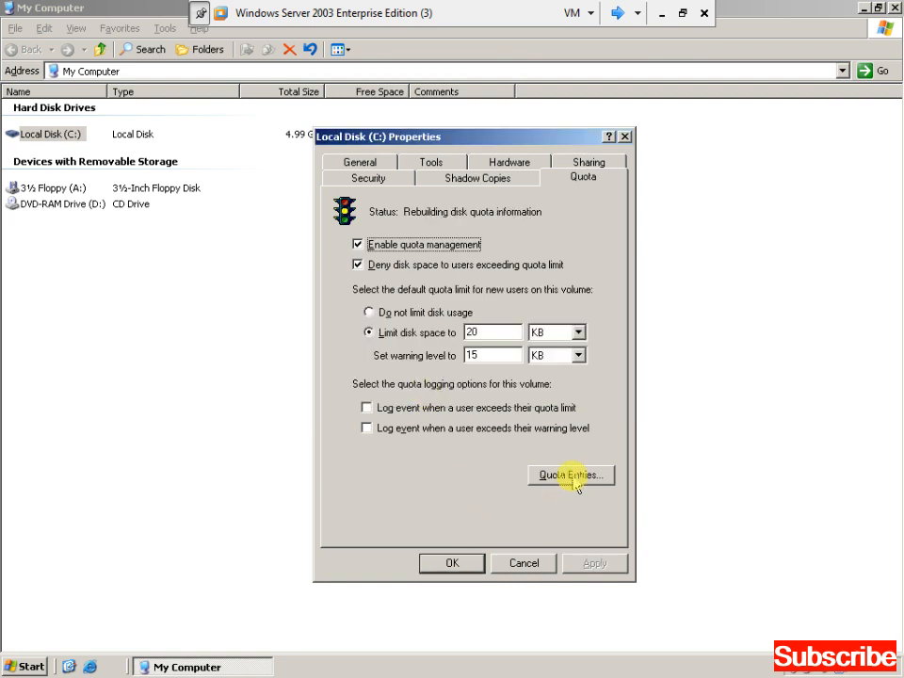
In Quota Entries, start a new quota entry and pick a domain user from the search results.
left_click(570, 476)
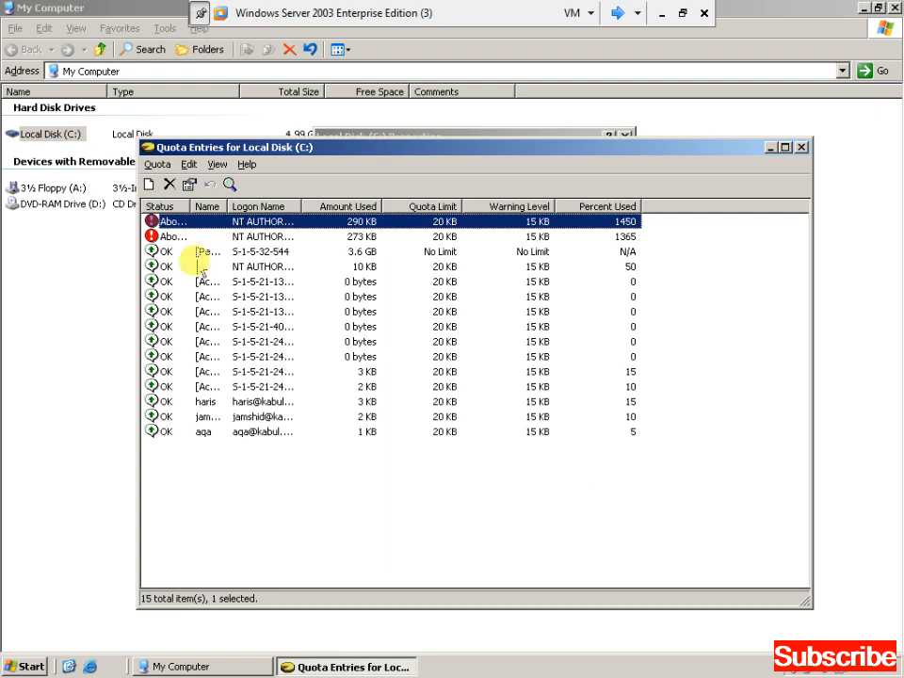
left_click(158, 165)
left_click(163, 182)
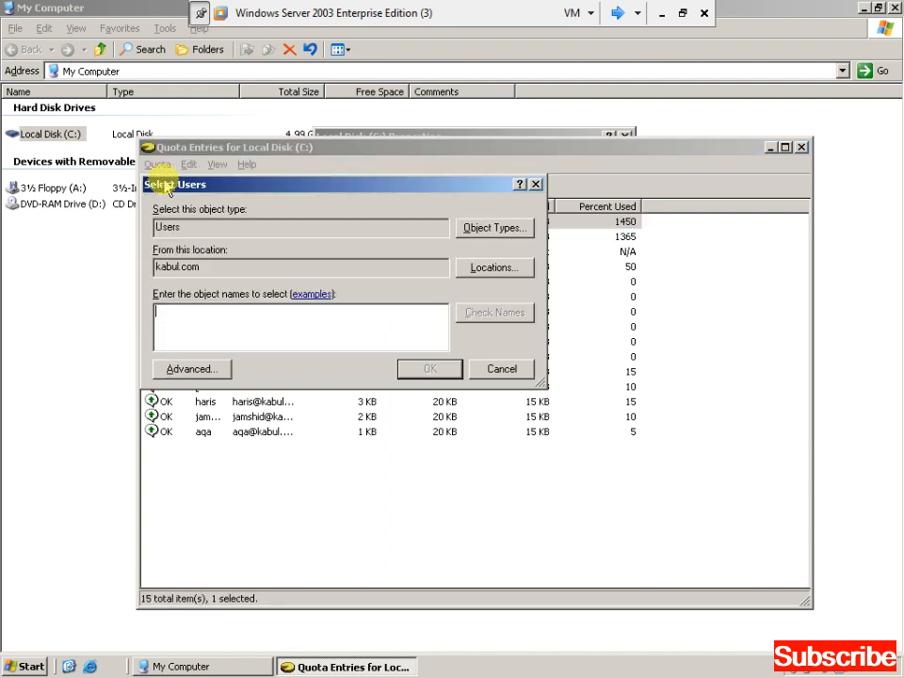
left_click(184, 368)
left_click(556, 310)
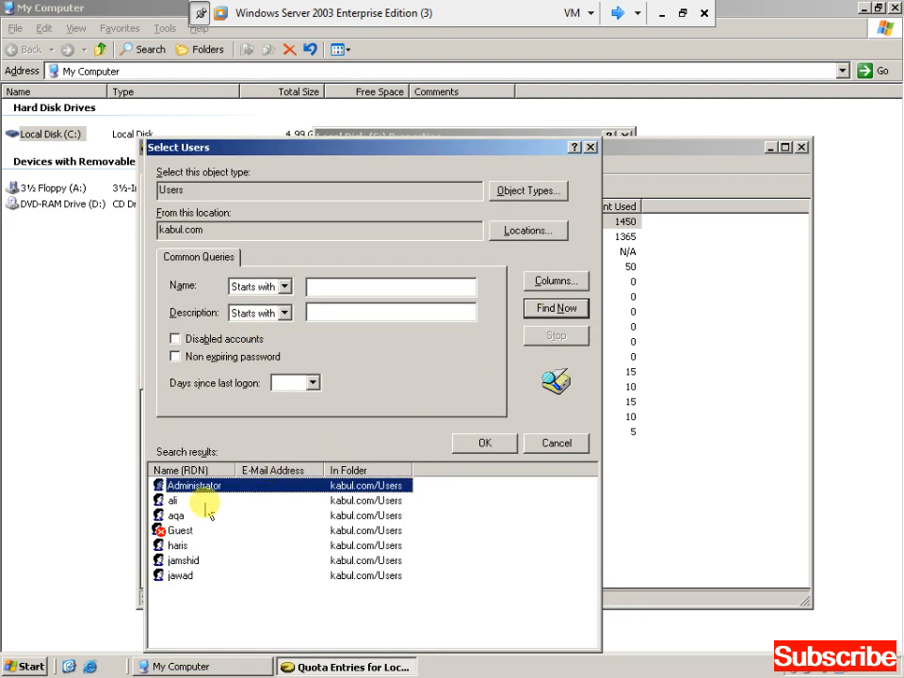
left_click(175, 516)
left_click(468, 445)
Submit the 20 KB entry, dismiss the duplicate-entry error, and close the quota windows.
left_click(420, 368)
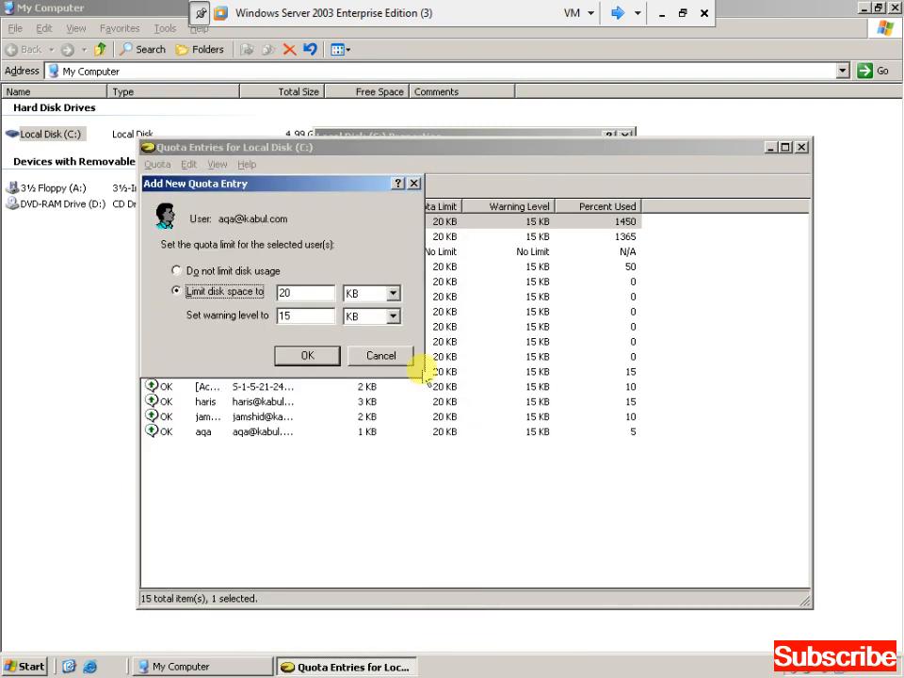
left_click(324, 360)
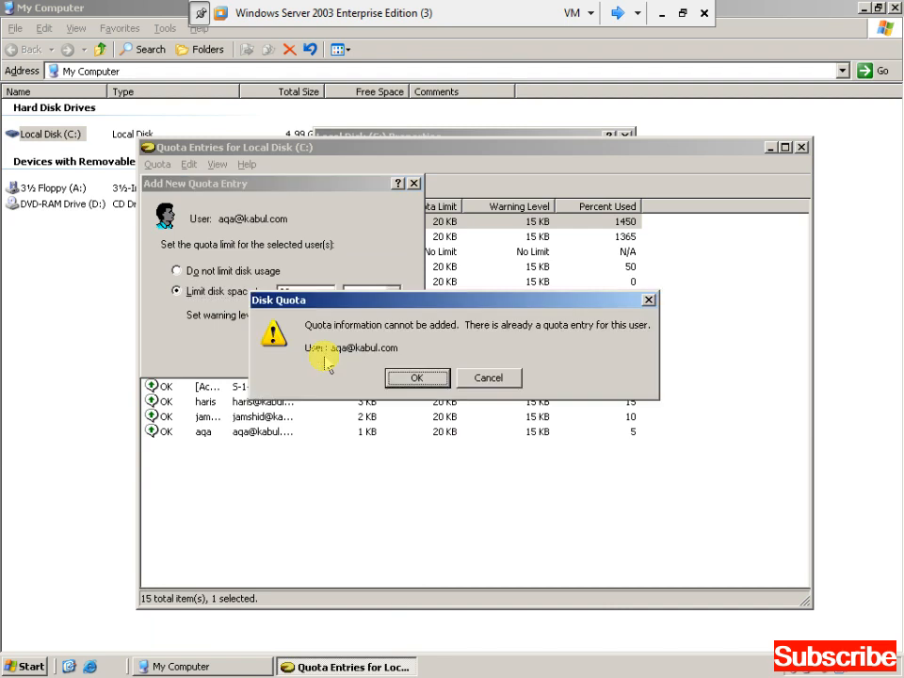
left_click(418, 380)
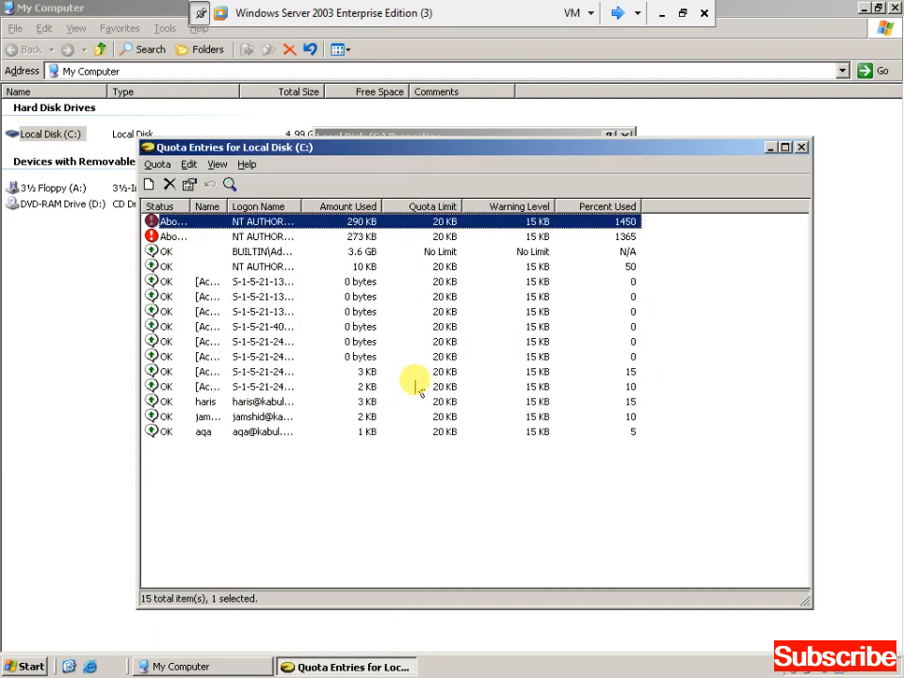
left_click(800, 147)
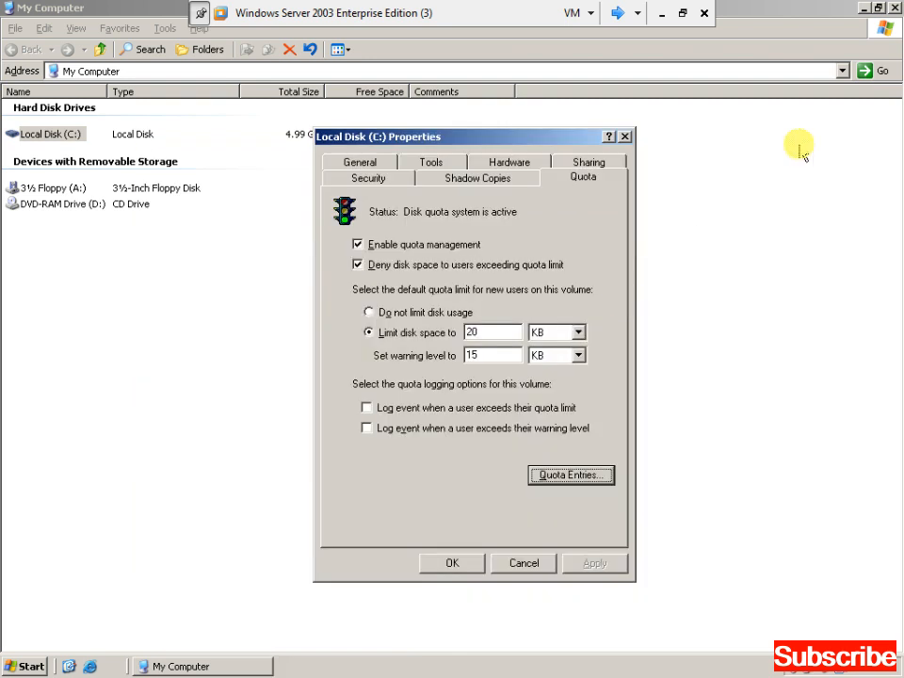
left_click(453, 562)
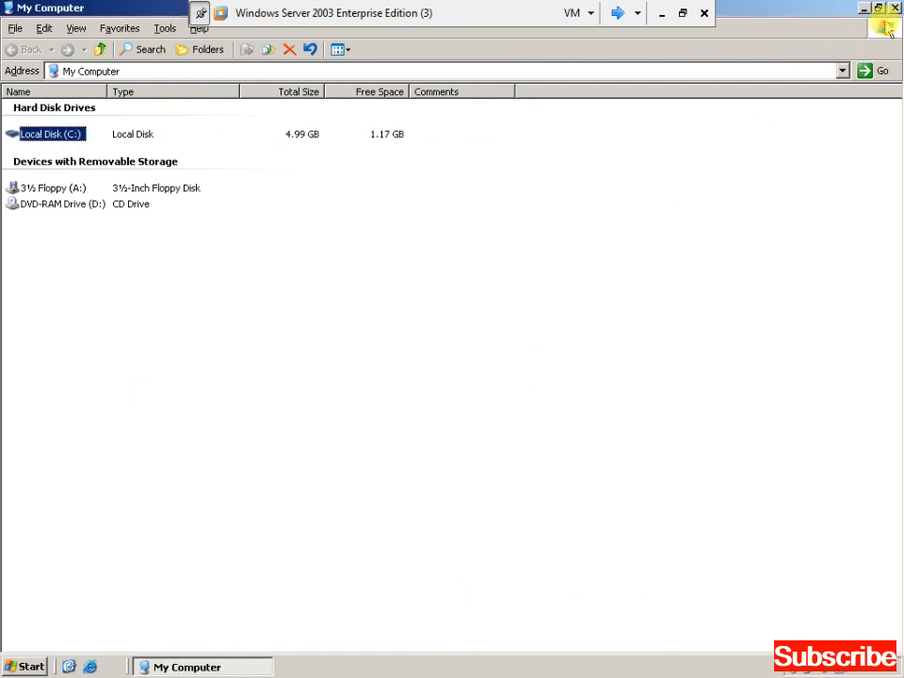
Close the server's My Computer window, switch to the XP VM and attempt a logon.
left_click(895, 7)
left_click(617, 13)
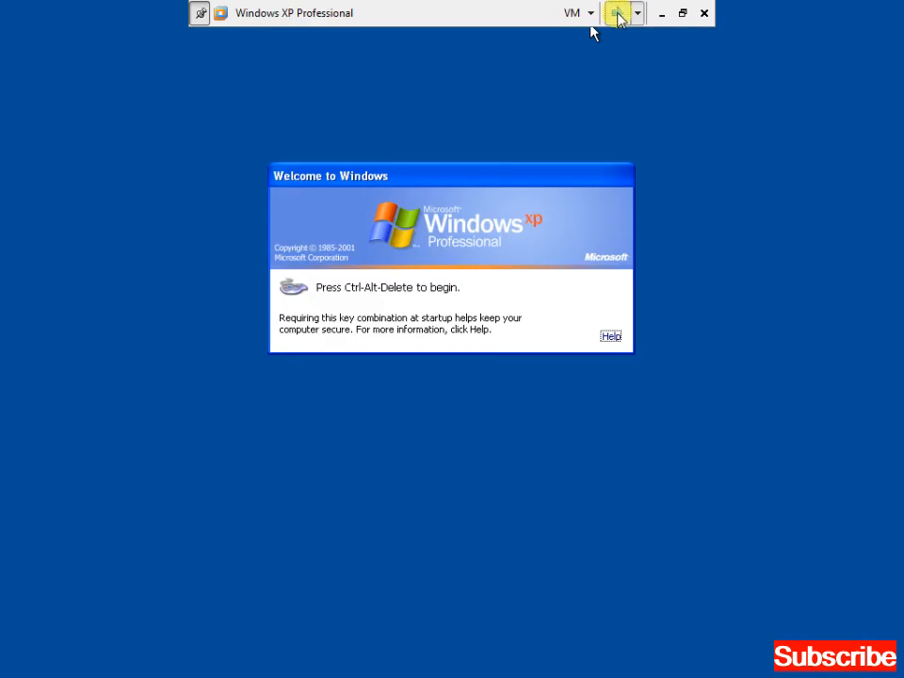
key("ctrl+alt+Delete")
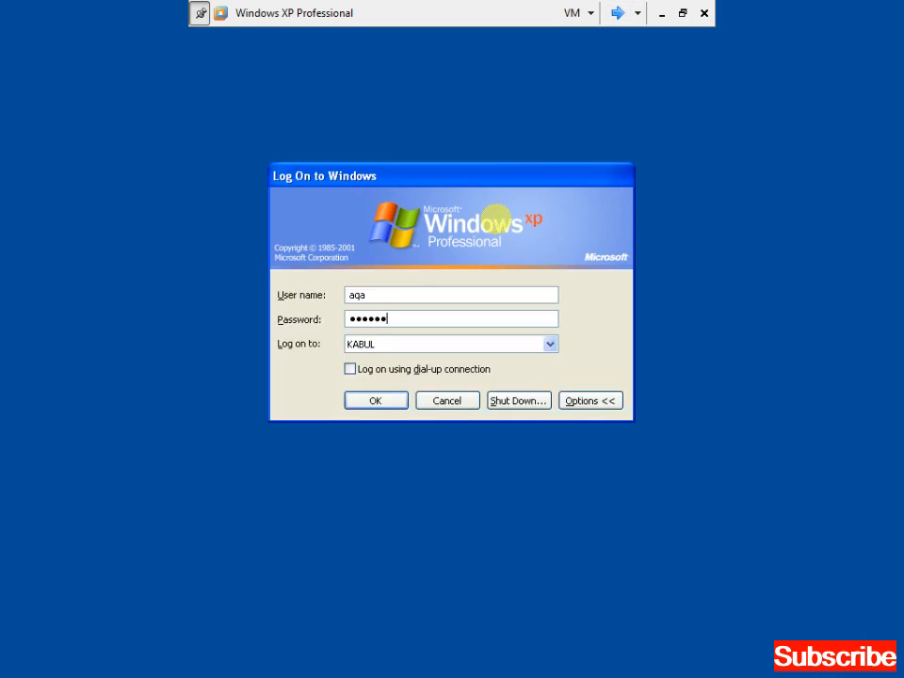
key("Return")
Log on to the KABUL domain with the domain user's password and return to the XP VM.
left_click(617, 13)
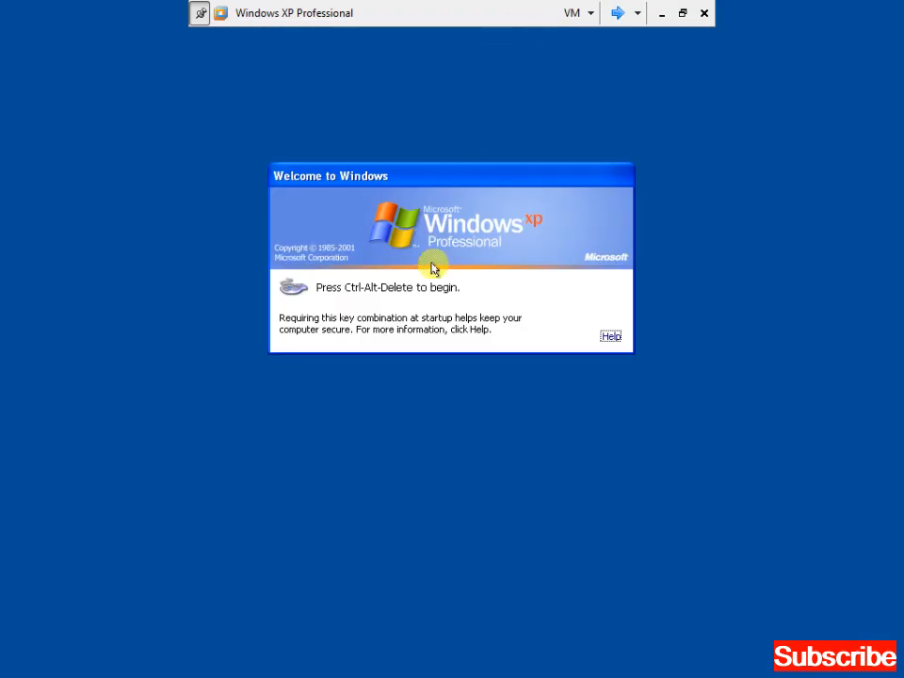
key("ctrl+alt+Delete")
type("•••")
key("Return")
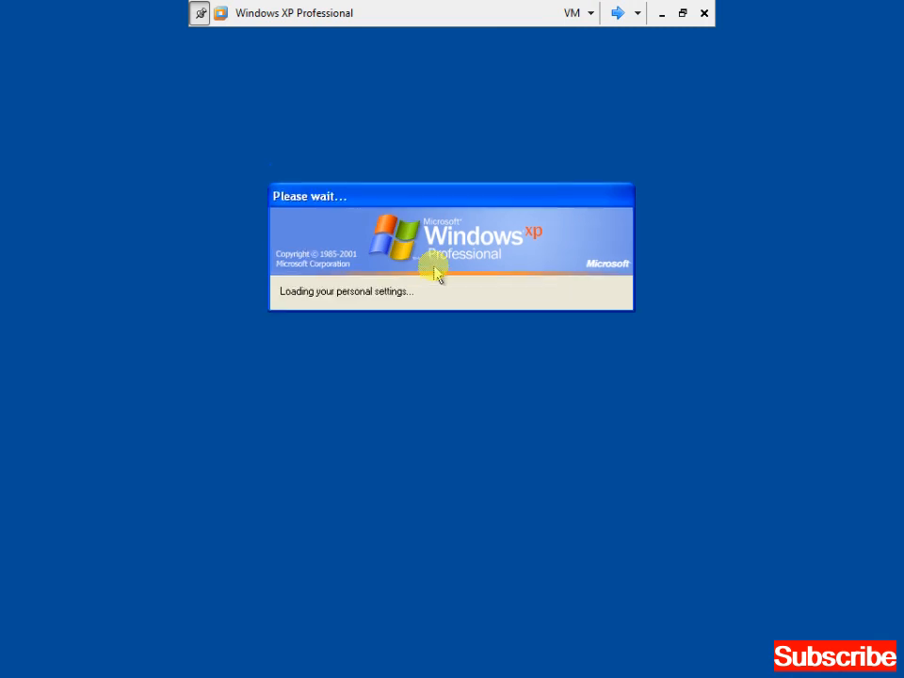
left_click(637, 13)
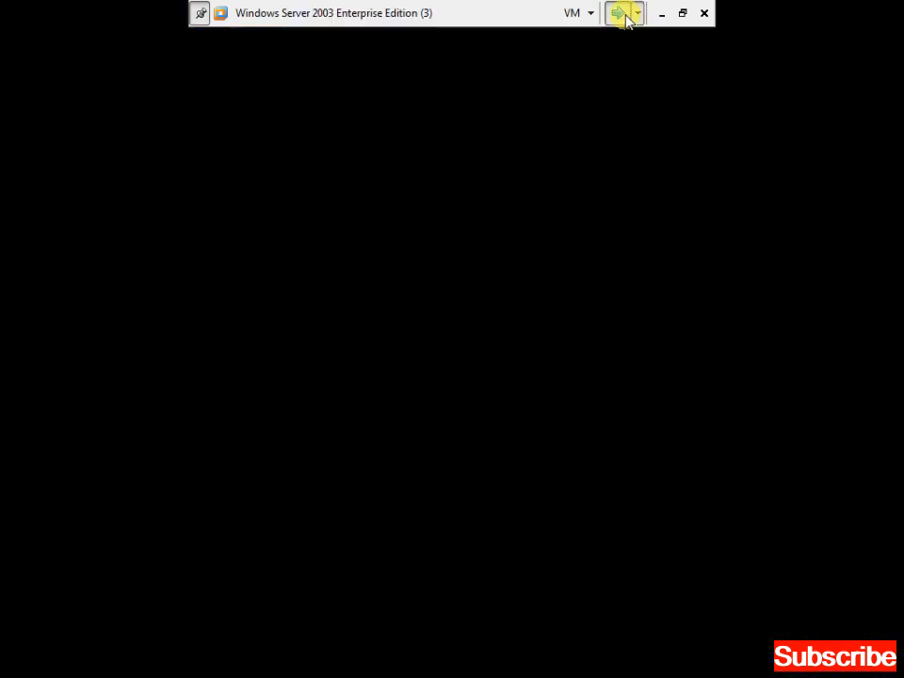
left_click(628, 14)
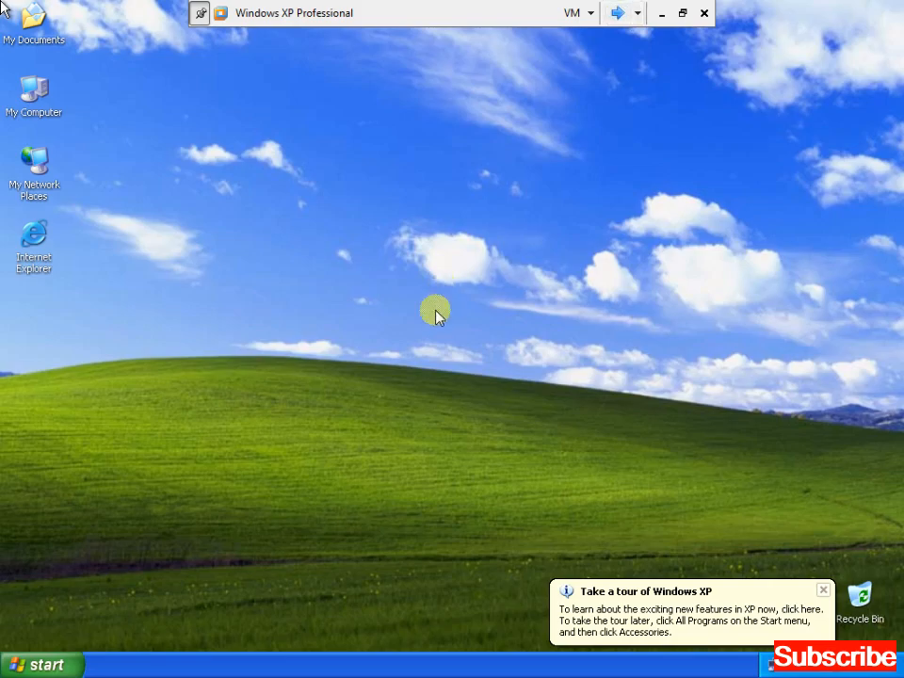
Dismiss the XP tour balloon, then open My Computer and the Z: network drive.
left_click(823, 590)
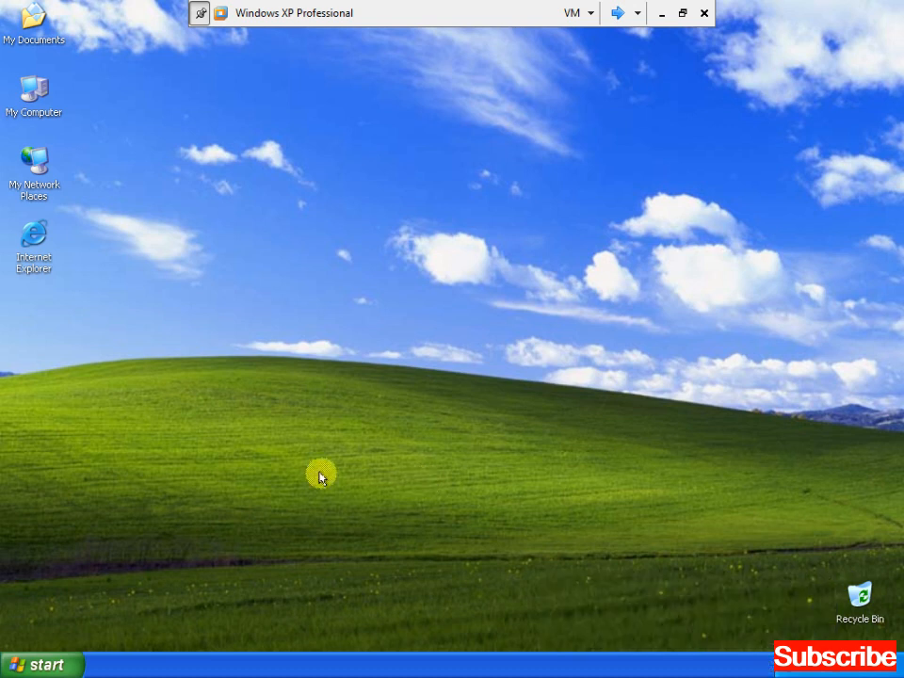
double_click(42, 102)
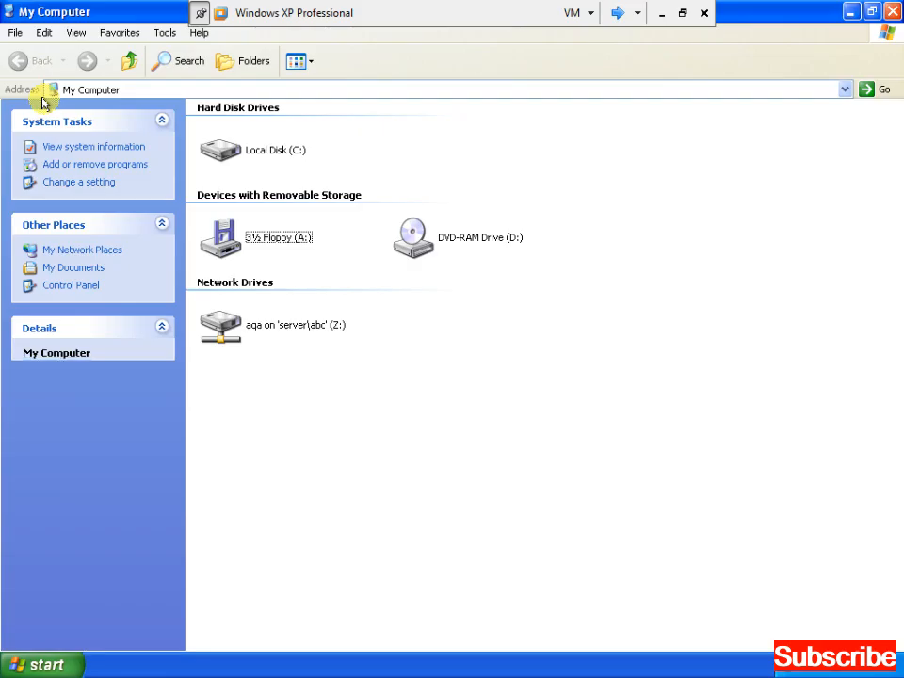
double_click(256, 326)
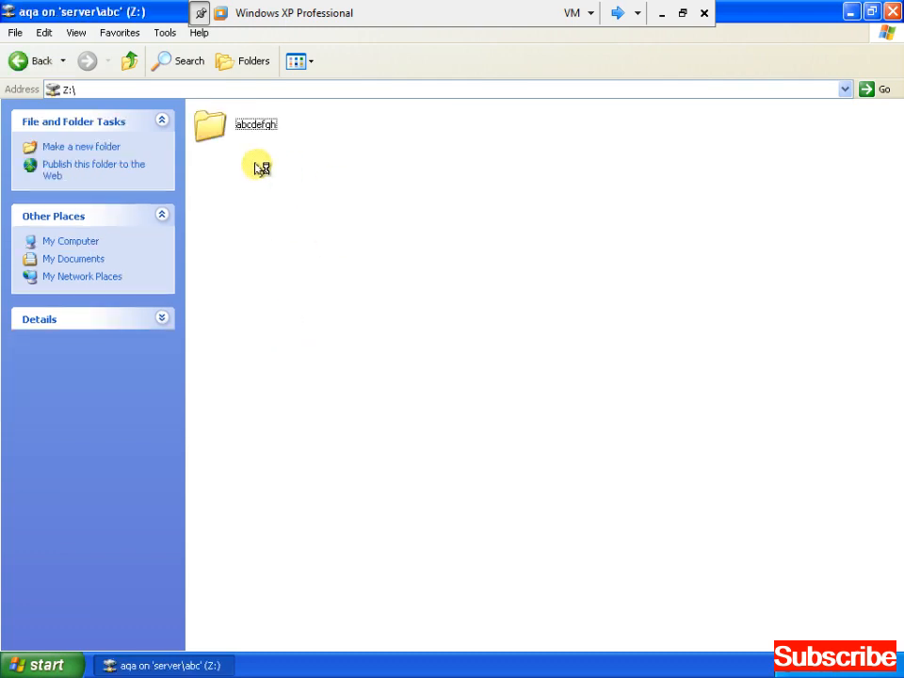
Rename the abcdefgh folder on Z: to 'a'.
left_click(242, 129)
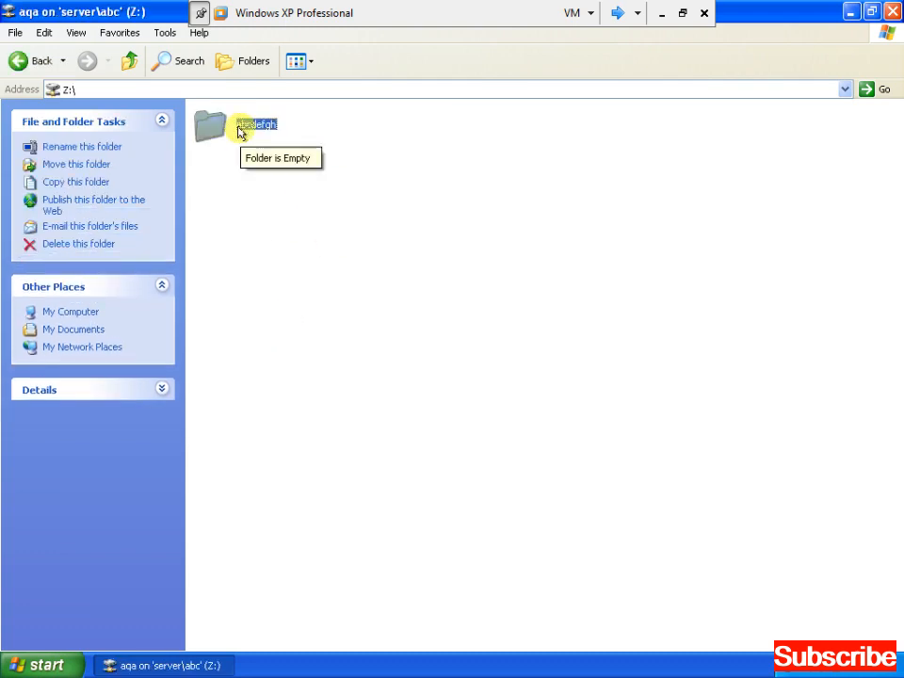
double_click(239, 130)
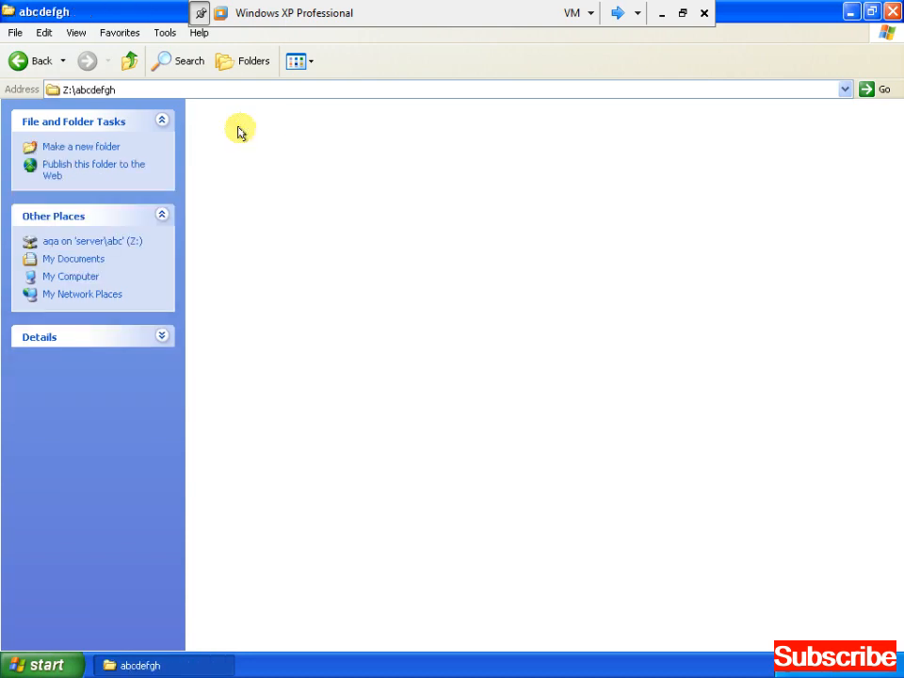
key("BackSpace")
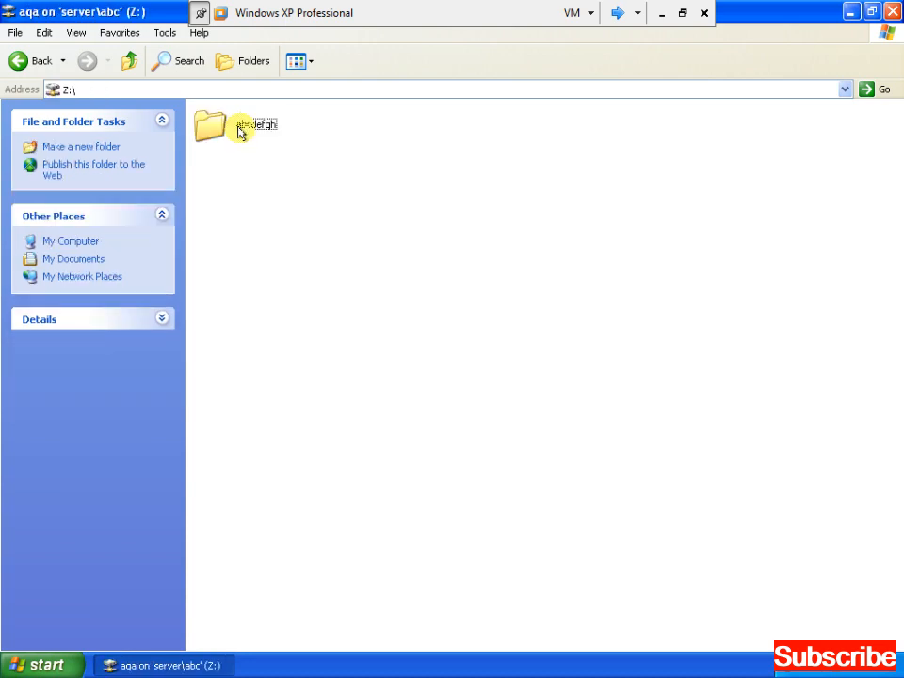
left_click(240, 130)
left_click(240, 128)
key("Delete")
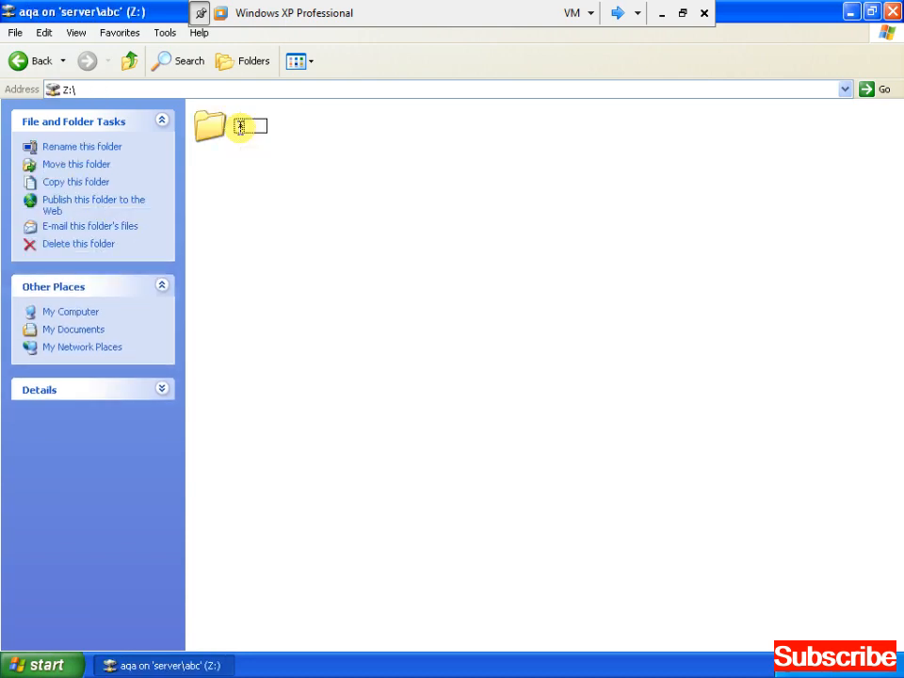
left_click(239, 132)
Inside folder a, create a text document named 'ab' and open it in Notepad.
double_click(240, 130)
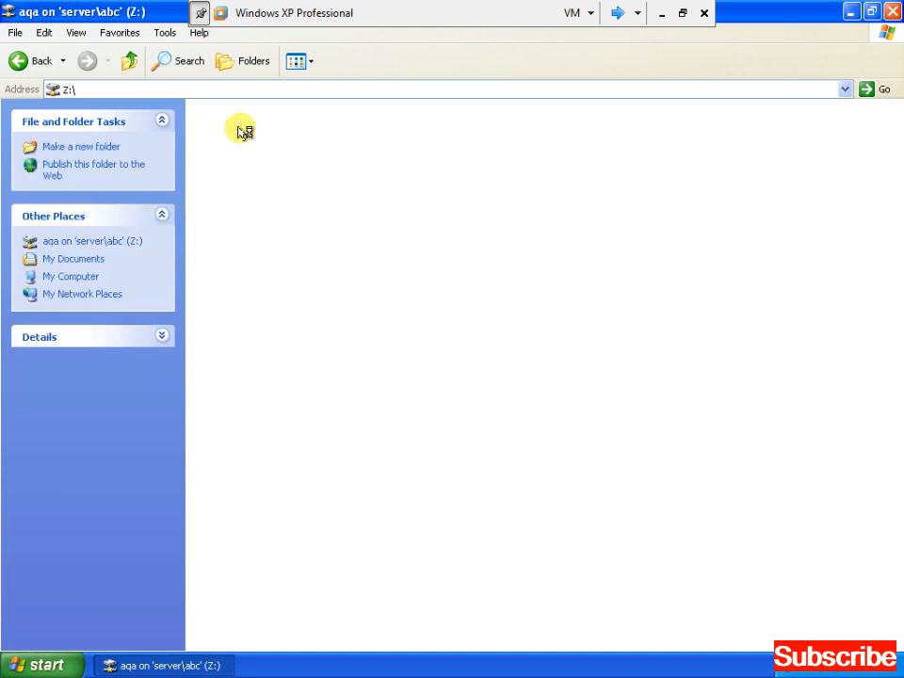
right_click(428, 191)
key("Up")
key("Up")
key("Right")
key("Up")
key("Up")
key("Up")
key("Return")
type("ab")
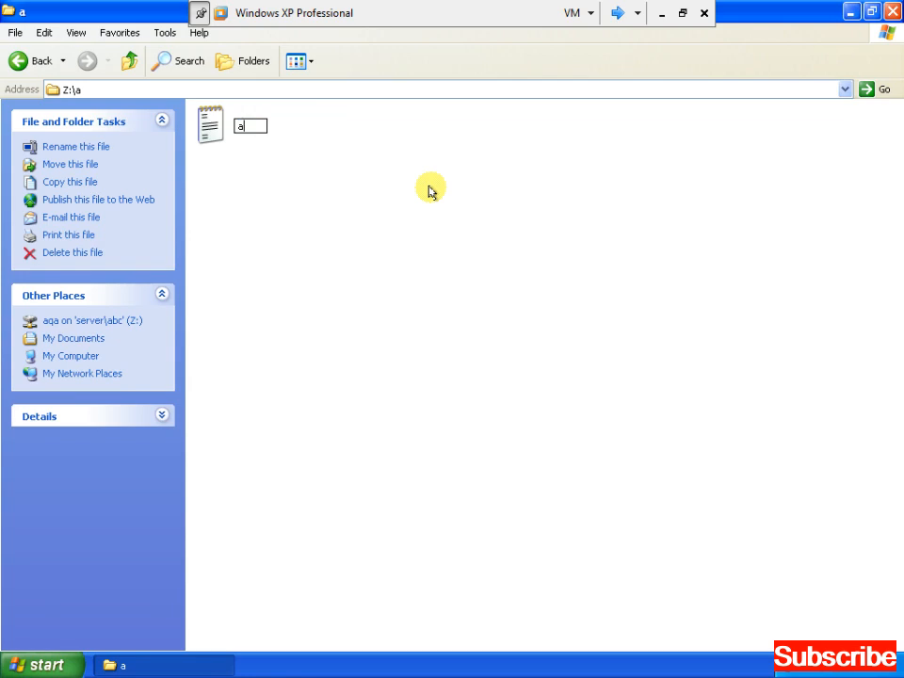
left_click(432, 193)
key("Down")
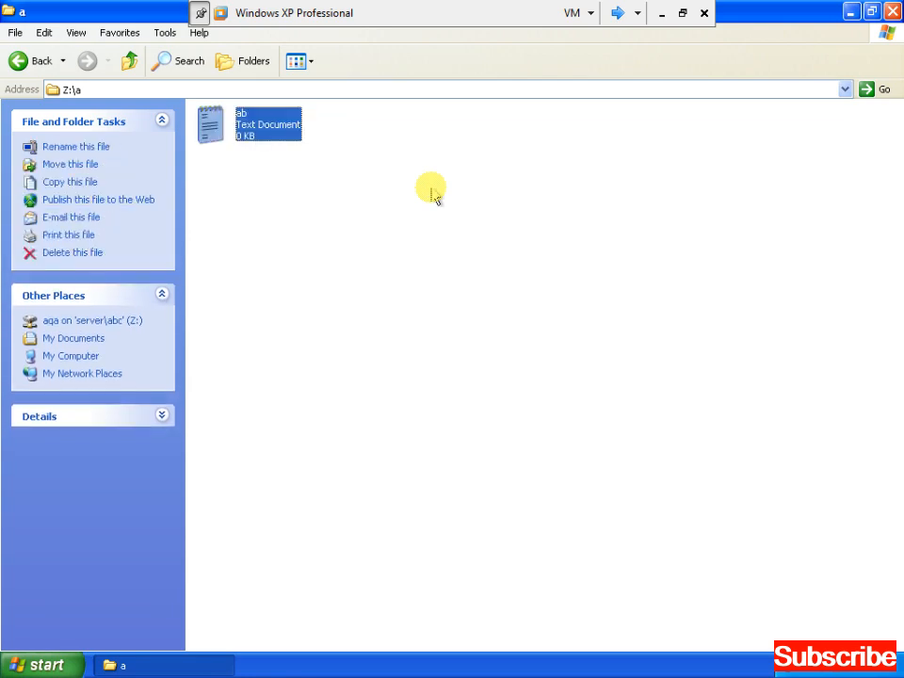
key("Return")
Paste the WELCOME TO KARDAN lines repeatedly to lengthen ab.txt.
type("ws")
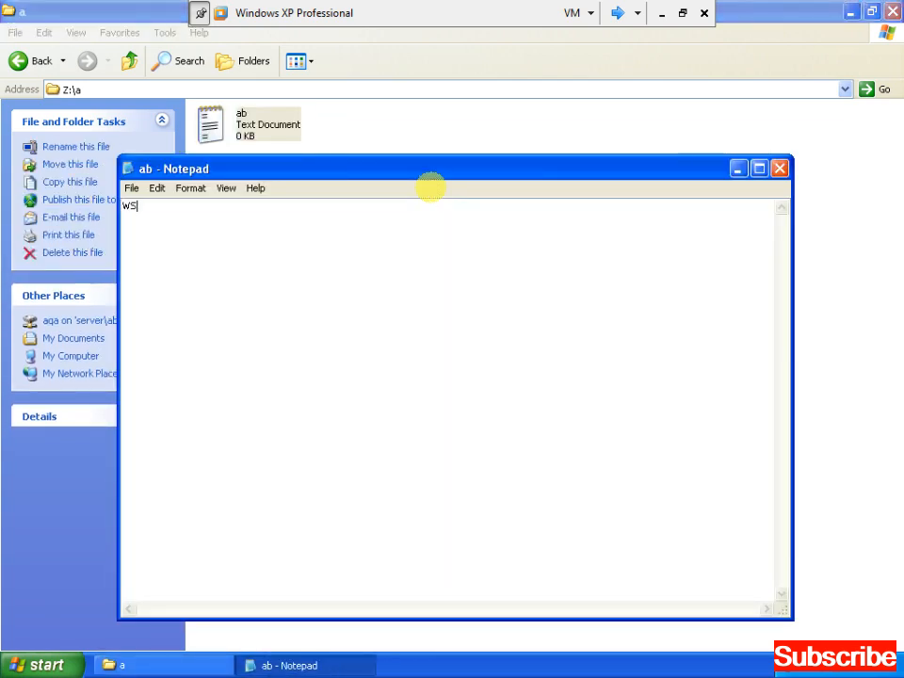
key("BackSpace")
key("BackSpace")
key("ctrl+a")
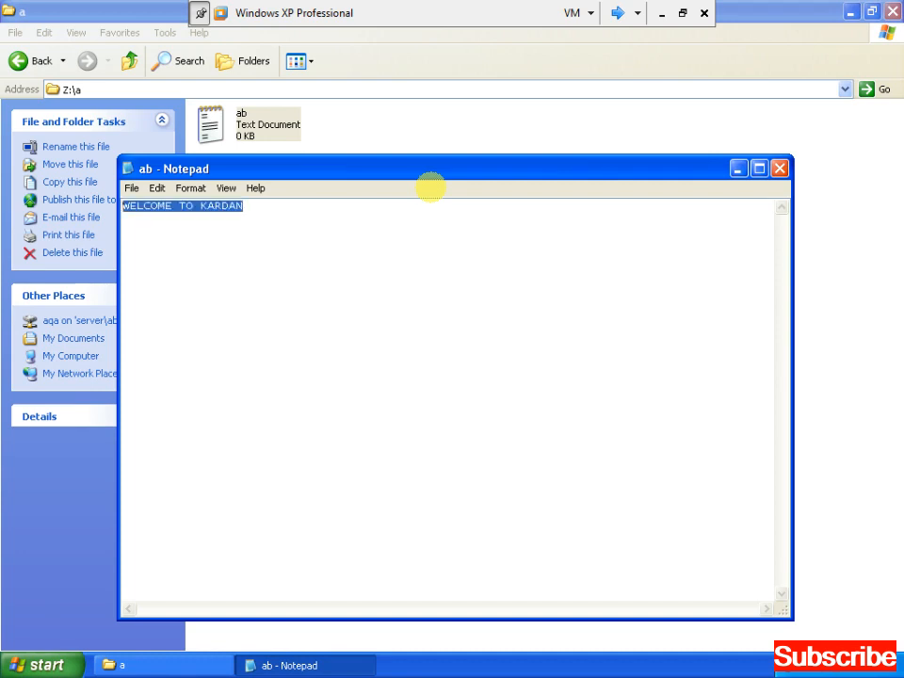
type("WELCOME TO KARDAN")
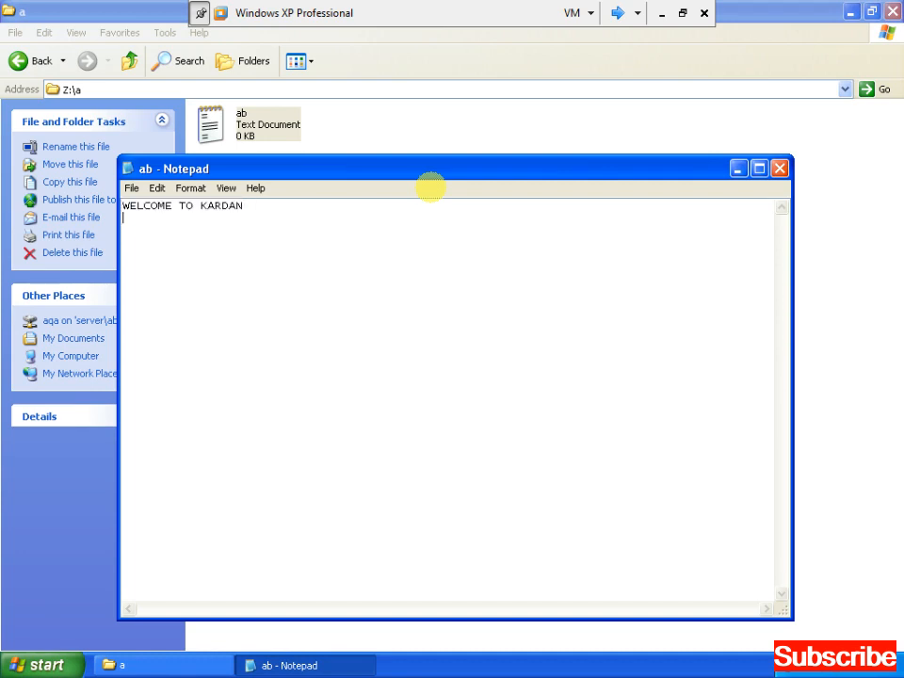
key("ctrl+v")
key("ctrl+v")
key("ctrl+v")
key("ctrl+v")
key("ctrl+v")
key("ctrl+v")
key("ctrl+v")
key("ctrl+a")
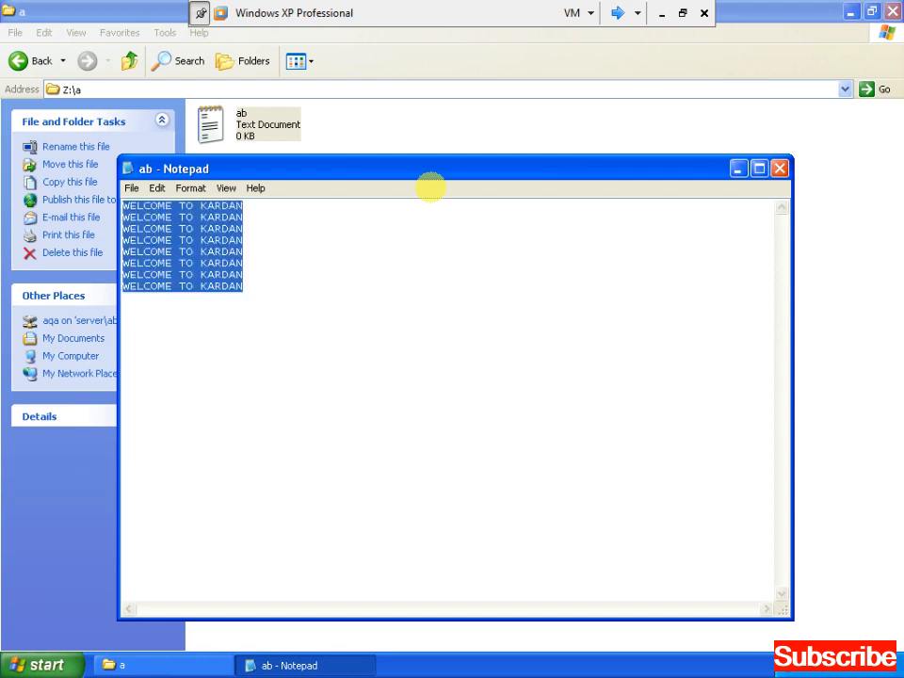
key("ctrl+c")
key("Right")
key("Return")
key("ctrl+v")
key("ctrl+v")
key("ctrl+v")
key("ctrl+v")
key("ctrl+v")
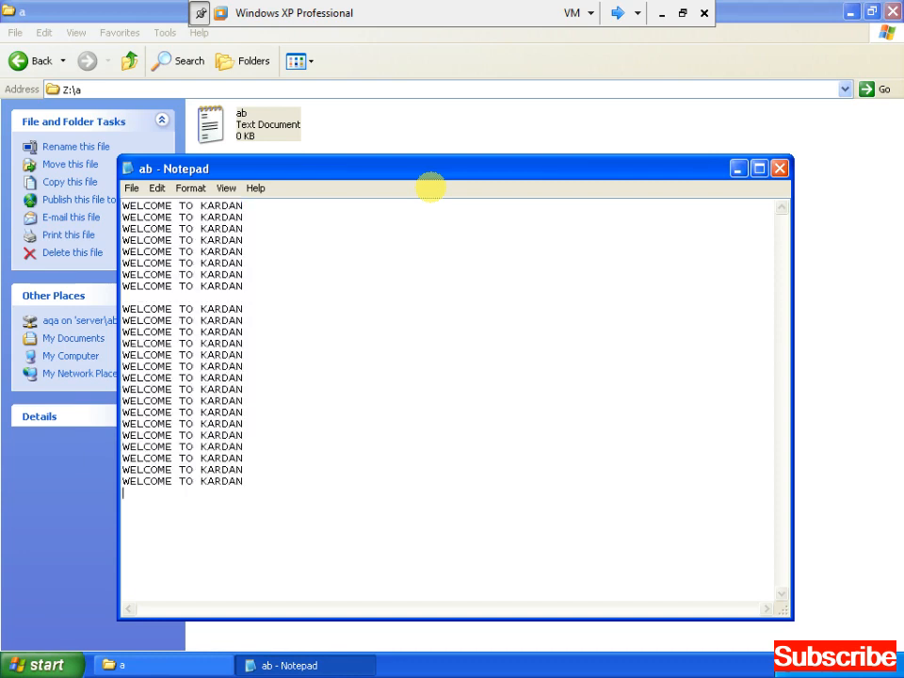
Close Notepad, saving the changes to ab.txt.
key("alt+F4")
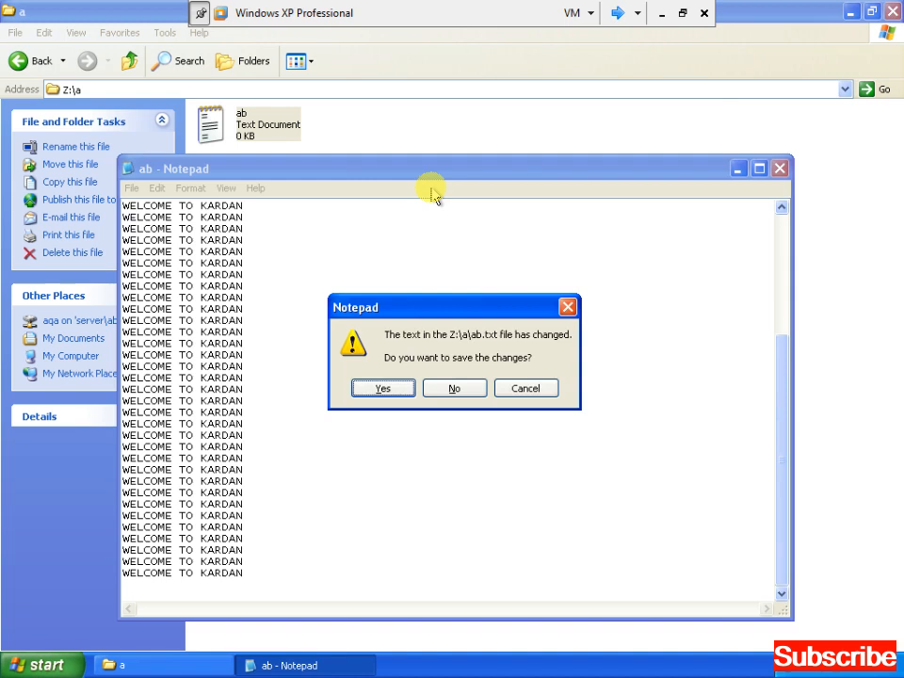
key("Return")
left_click(437, 212)
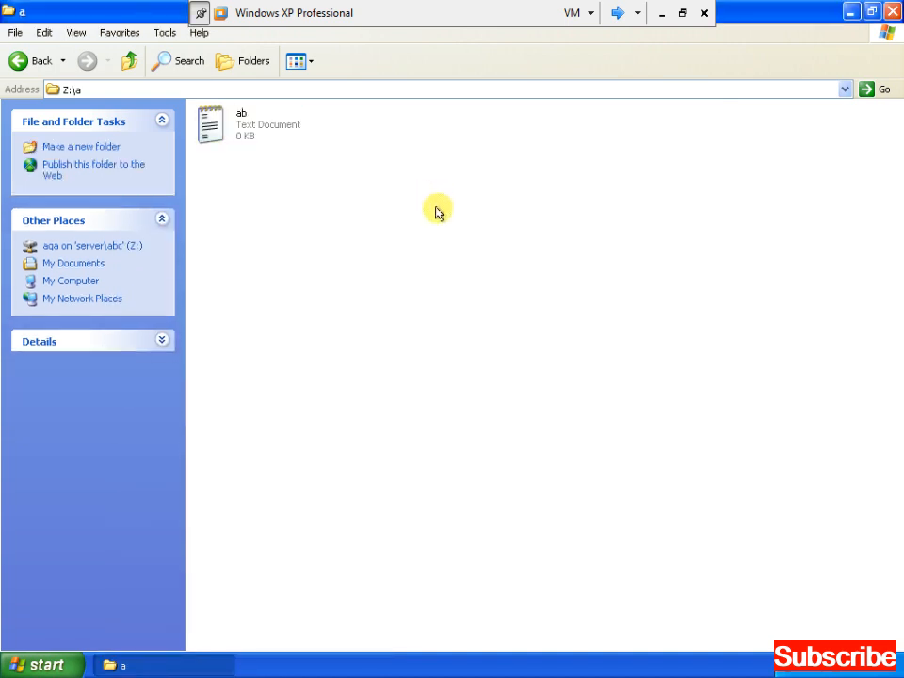
Refresh Z:\a, paste copies of ab until the disk space error appears, and dismiss both errors.
right_click(383, 214)
left_click(420, 264)
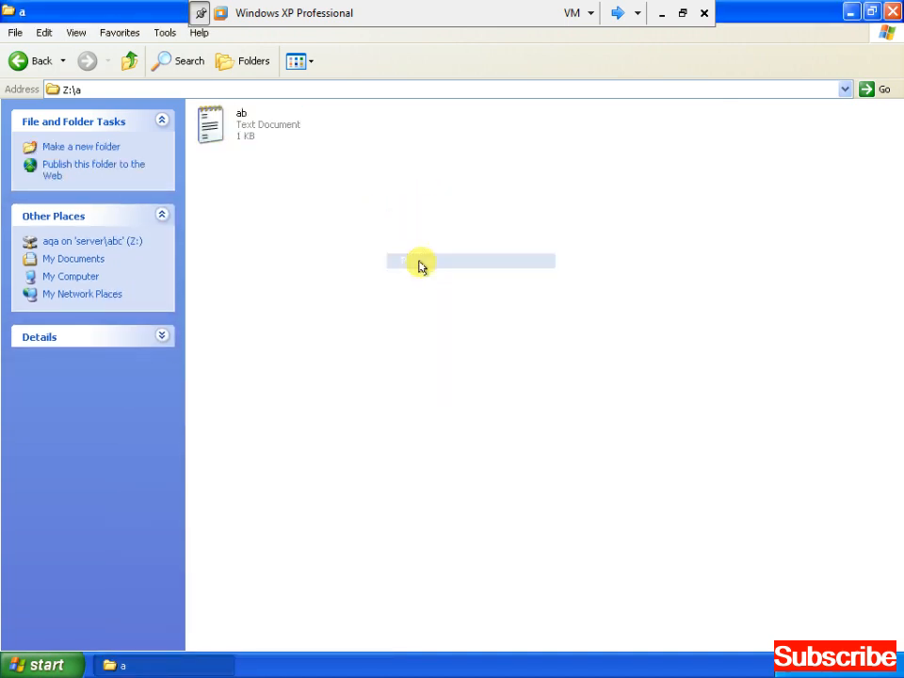
left_click(239, 128)
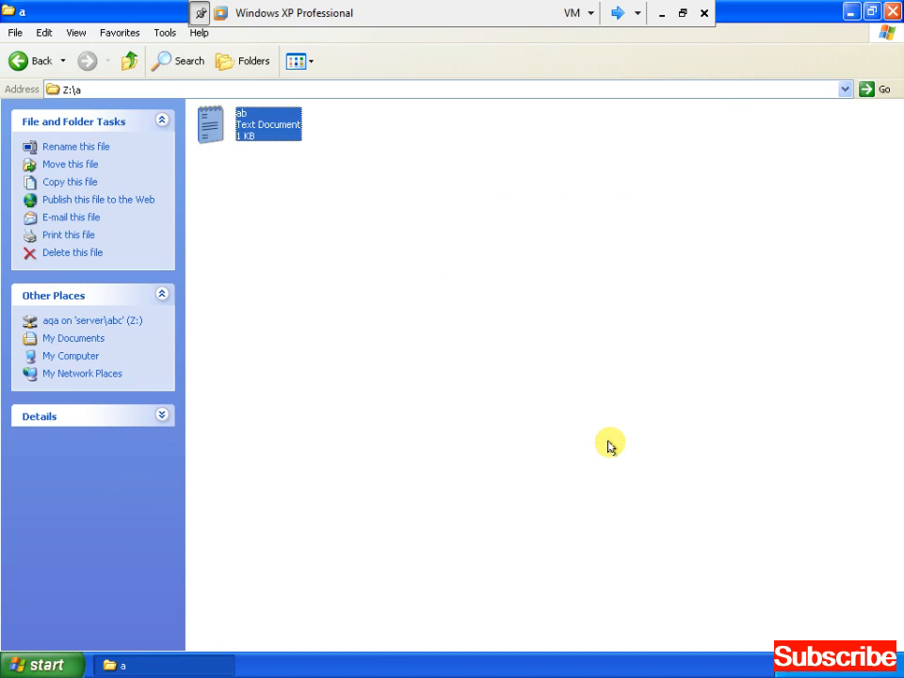
key("ctrl+c")
key("ctrl+v")
key("ctrl+v")
key("ctrl+v")
key("ctrl+v")
key("ctrl+v")
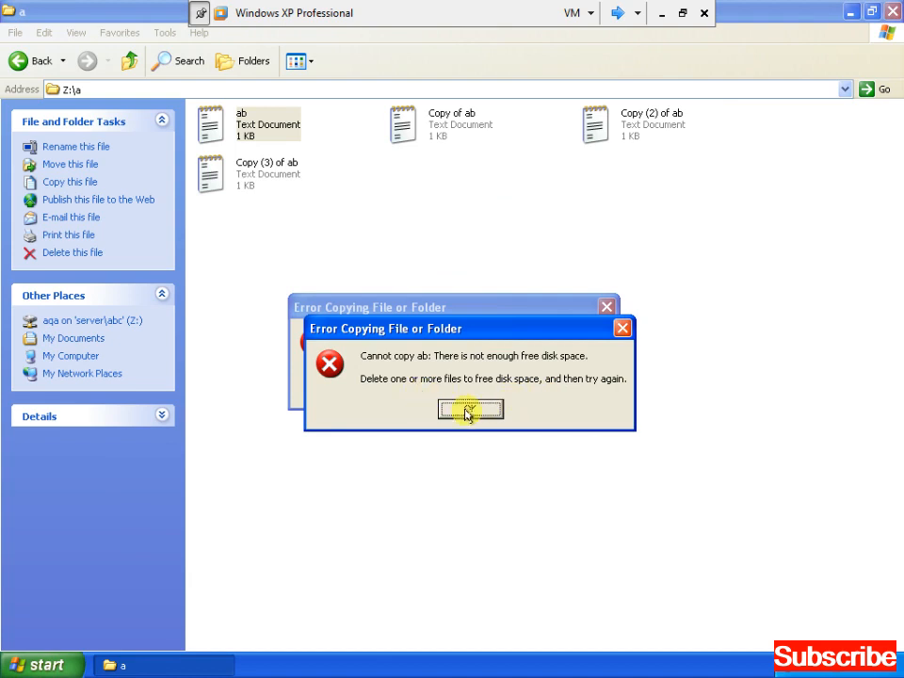
left_click_drag(468, 414, 435, 416)
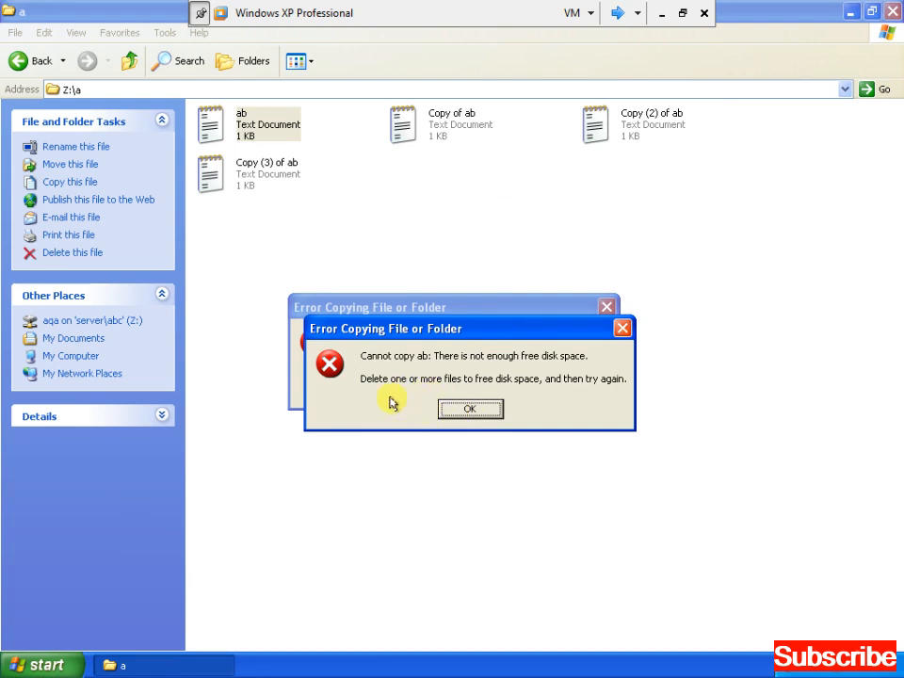
left_click(500, 407)
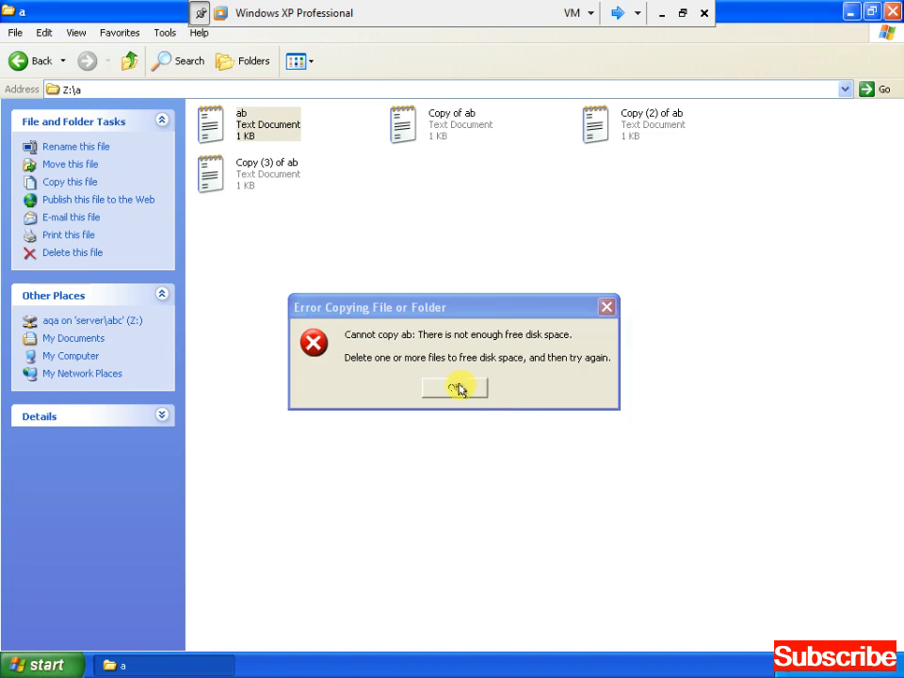
left_click(460, 387)
left_click(461, 388)
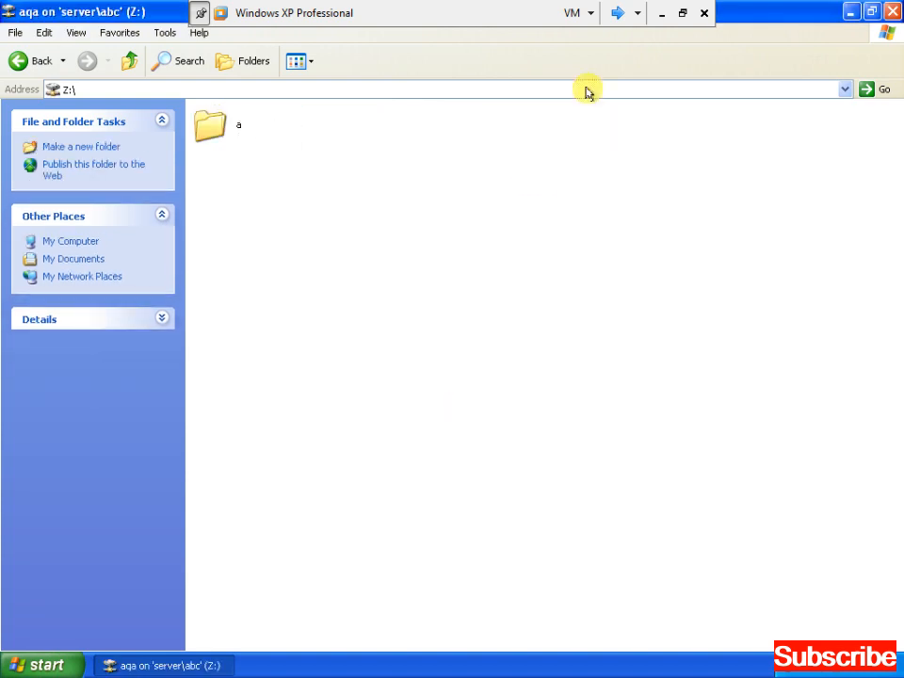
On the XP VM, open My Computer and the kabul folder on Z:.
left_click(616, 17)
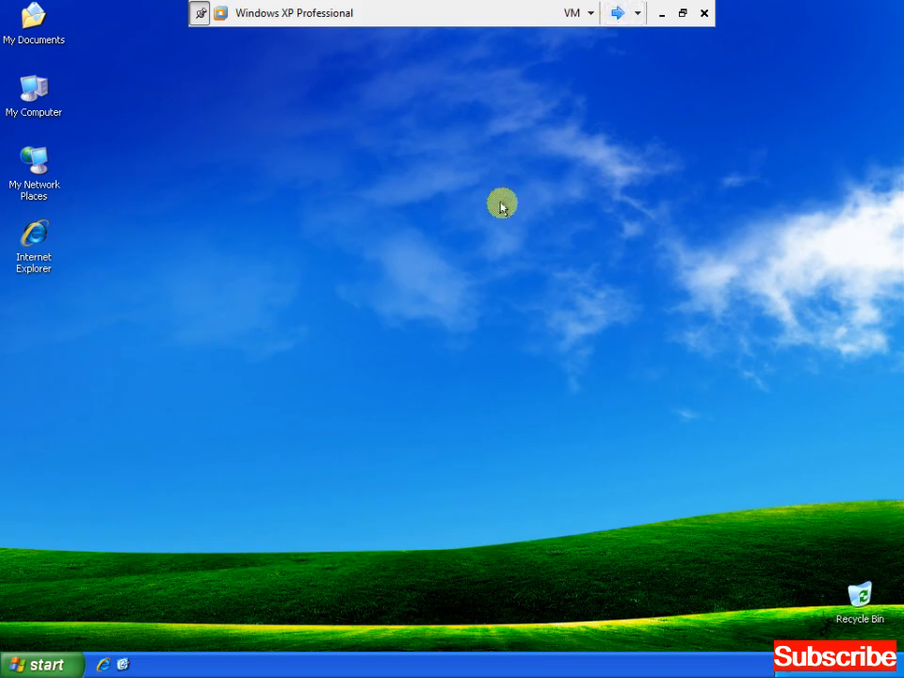
left_click(36, 99)
double_click(38, 101)
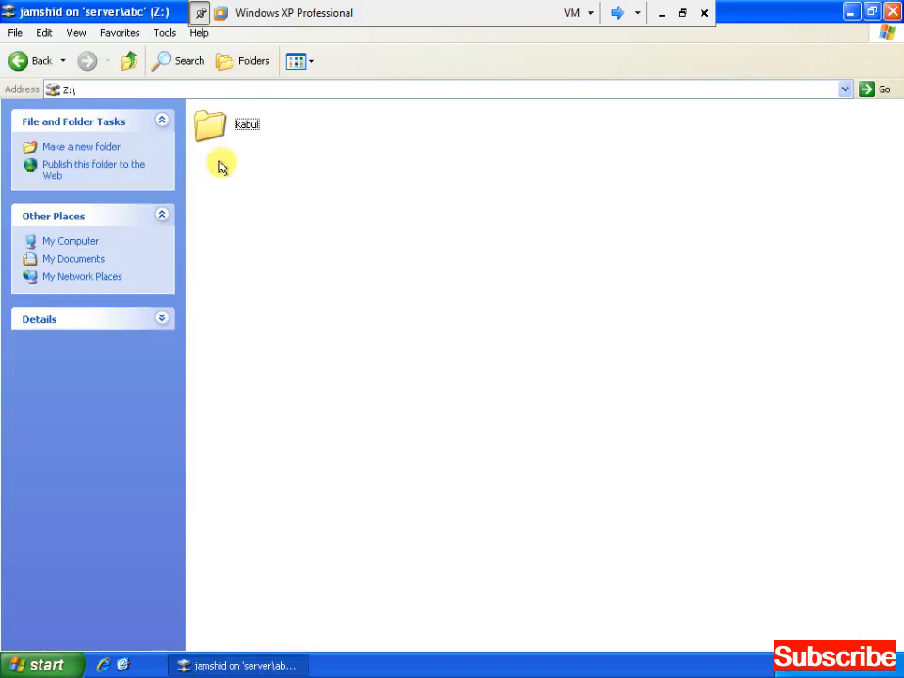
double_click(215, 134)
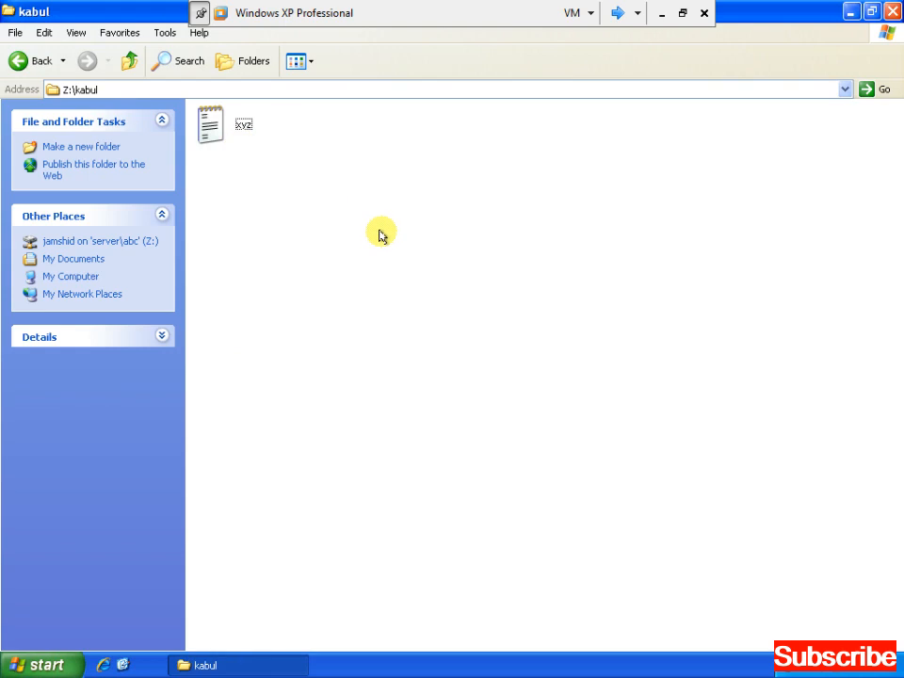
Paste copies of xyz repeatedly until the 'not enough free disk space' error appears.
key("ctrl+a")
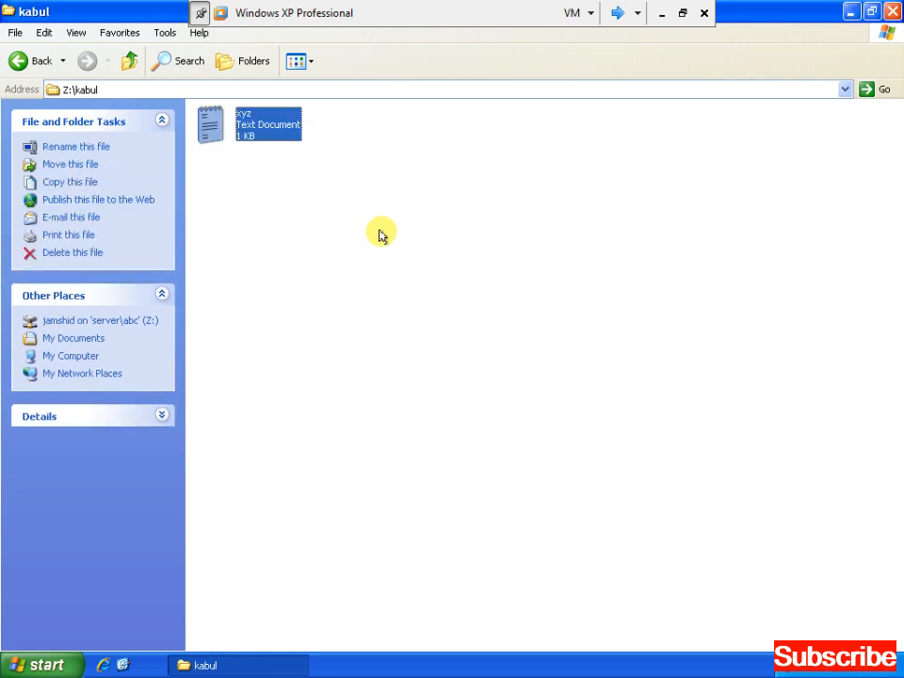
key("ctrl+v")
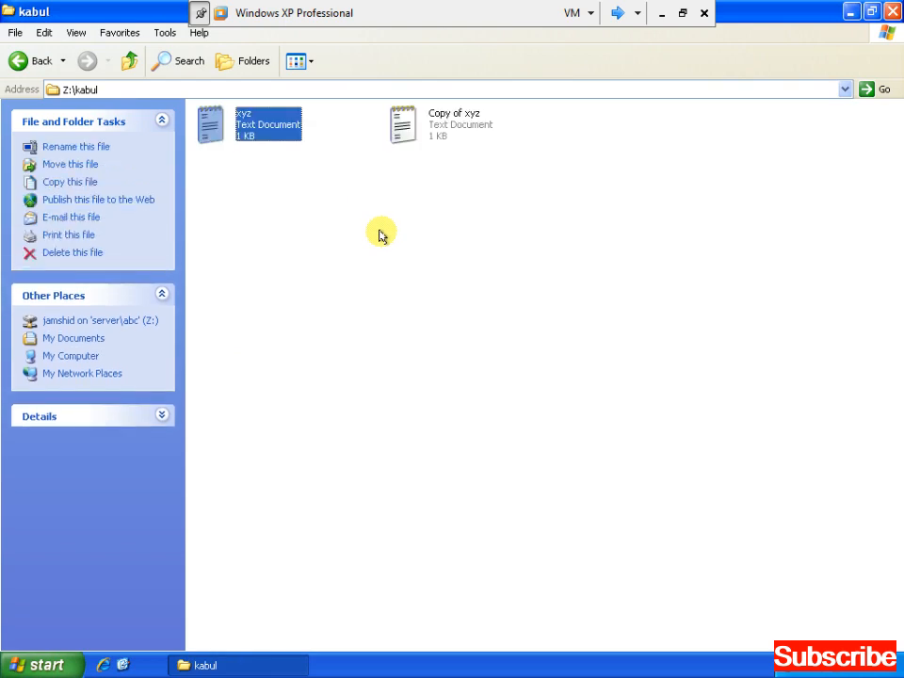
key("ctrl+v")
key("ctrl+v")
key("ctrl+v")
key("ctrl+v")
key("ctrl+v")
key("ctrl+v")
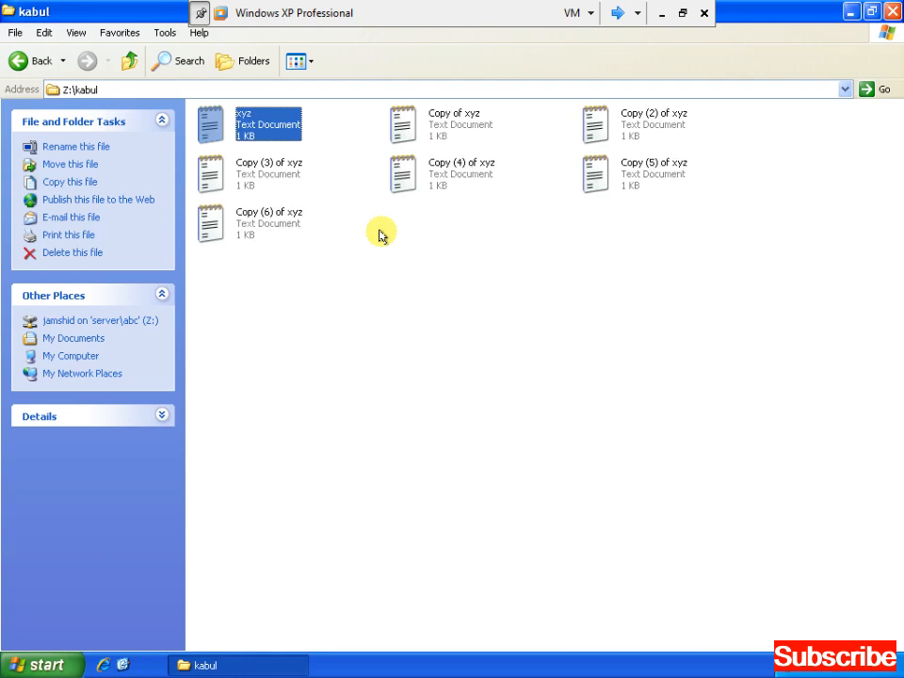
key("ctrl+v")
key("ctrl+v")
key("ctrl+v")
key("ctrl+v")
key("ctrl+v")
key("ctrl+v")
key("ctrl+v")
key("ctrl+v")
key("ctrl+v")
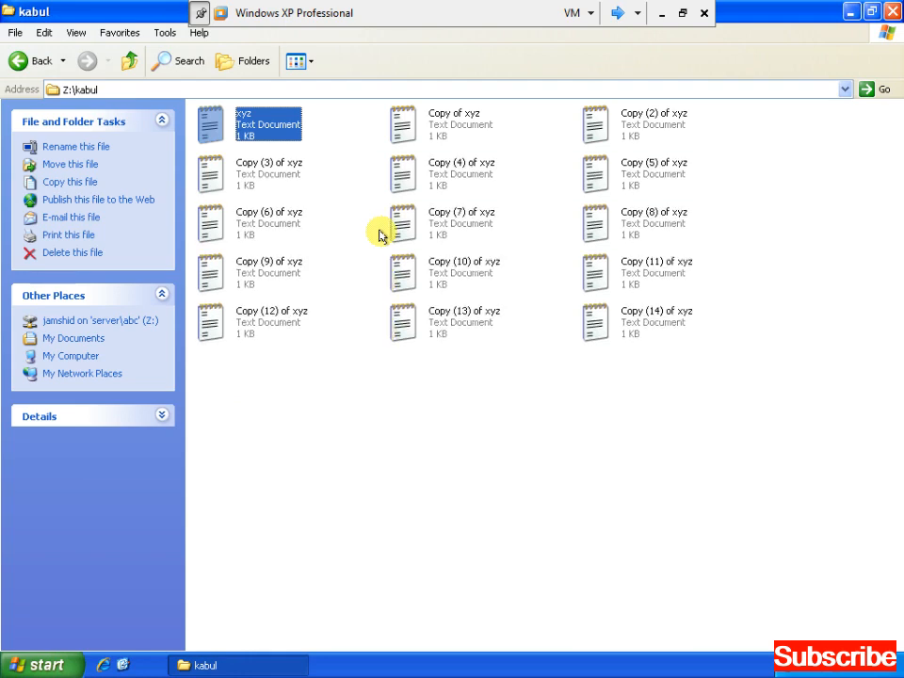
key("ctrl+v")
key("ctrl+v")
key("ctrl+v")
key("ctrl+v")
key("ctrl+v")
key("ctrl+v")
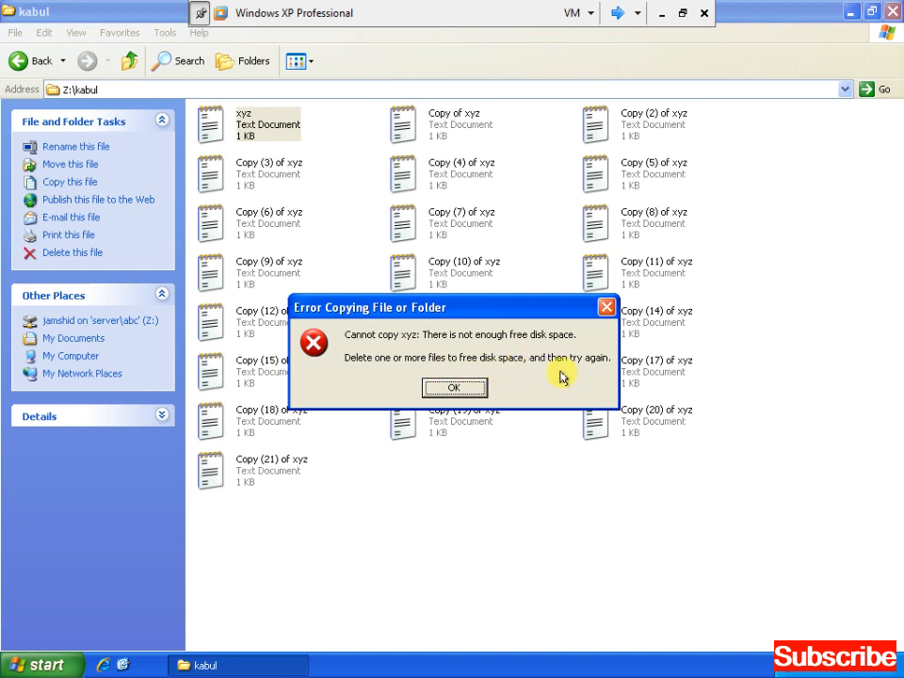
Dismiss the disk-space error, close the kabul window and log the user off.
left_click(460, 393)
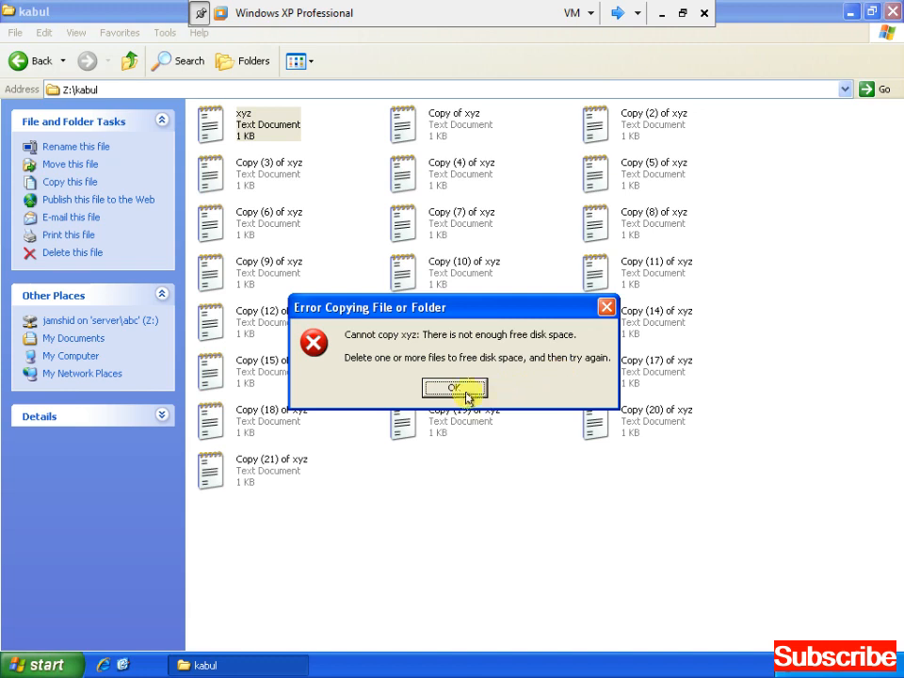
left_click(892, 14)
key("super")
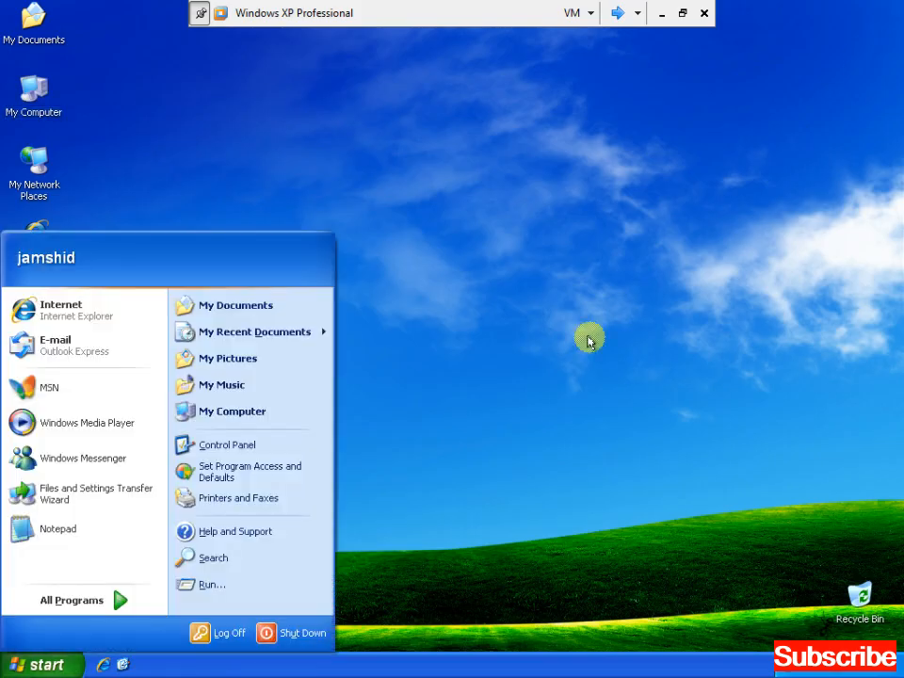
key("l")
key("Return")
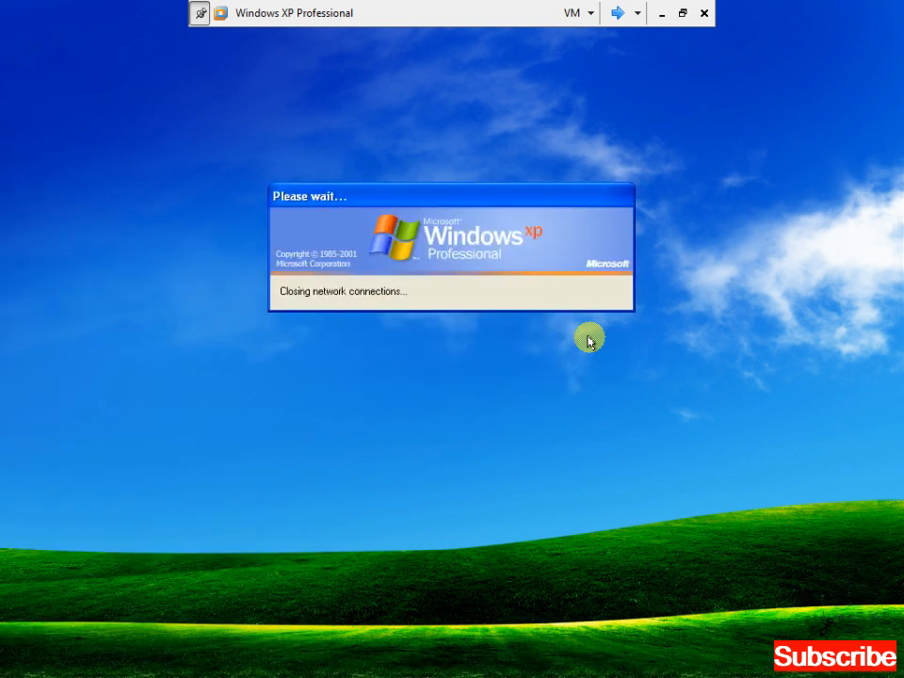
On the other XP session, close the Z: drive window and log off Windows XP.
left_click(616, 13)
left_click(617, 13)
key("alt+space")
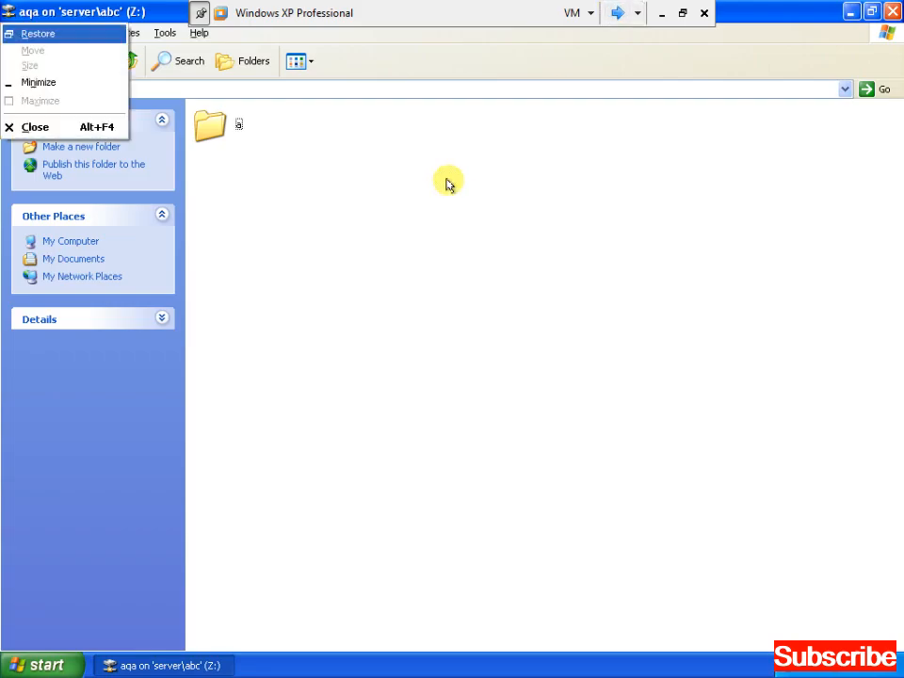
key("c")
key("ctrl+Escape")
key("Up")
key("Return")
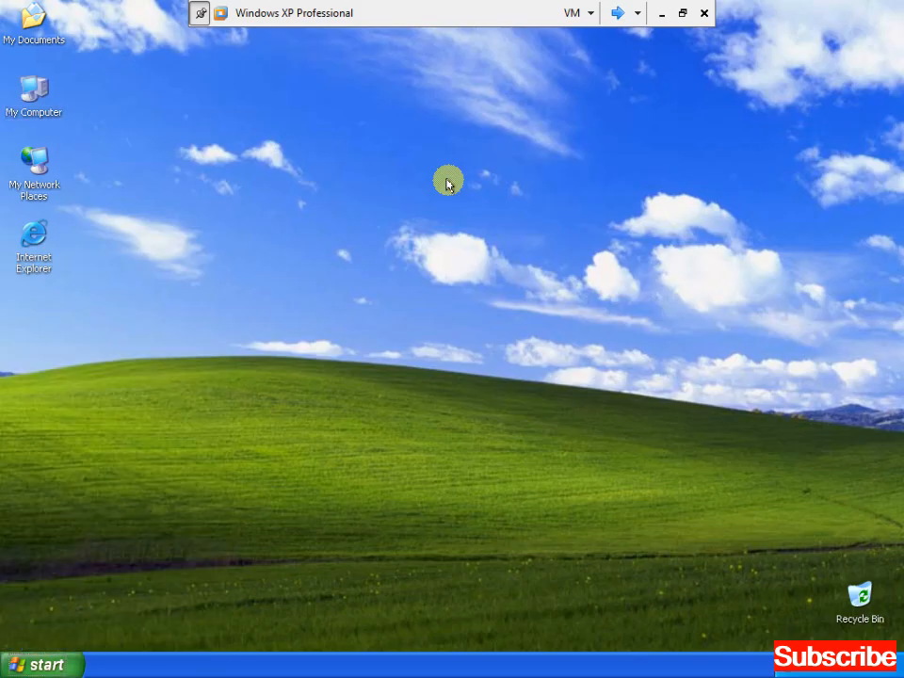
key("Return")
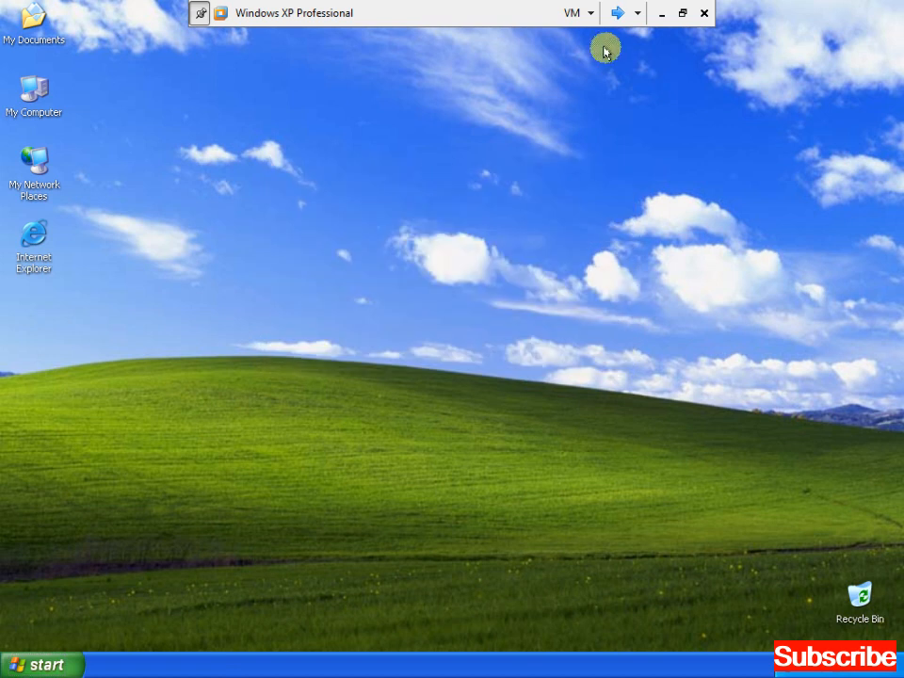
Minimise the XP VM and stop the Camtasia Recorder capture from its tray icon.
left_click(662, 14)
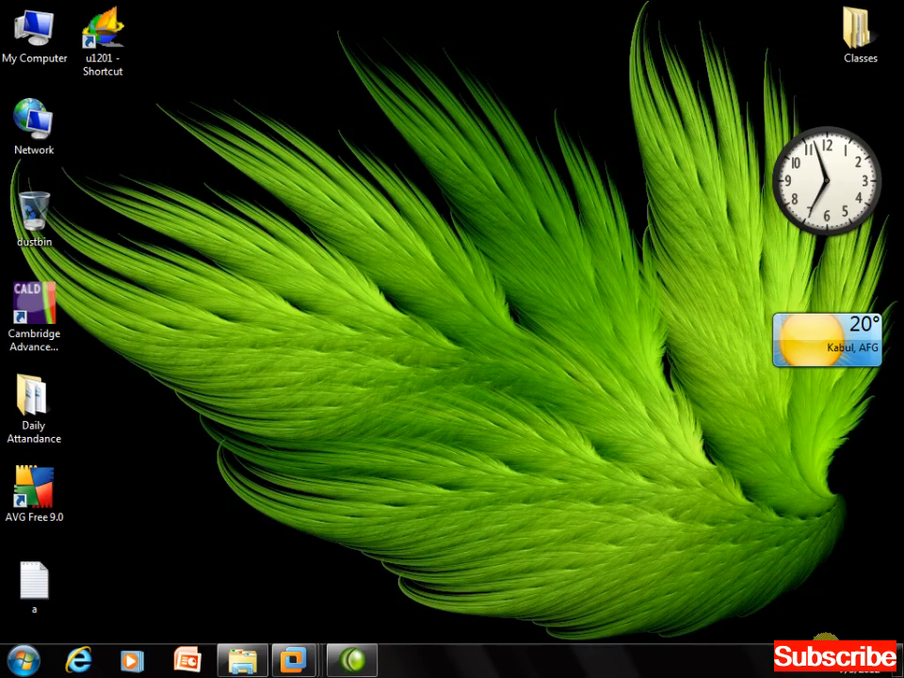
left_click(817, 665)
right_click(804, 546)
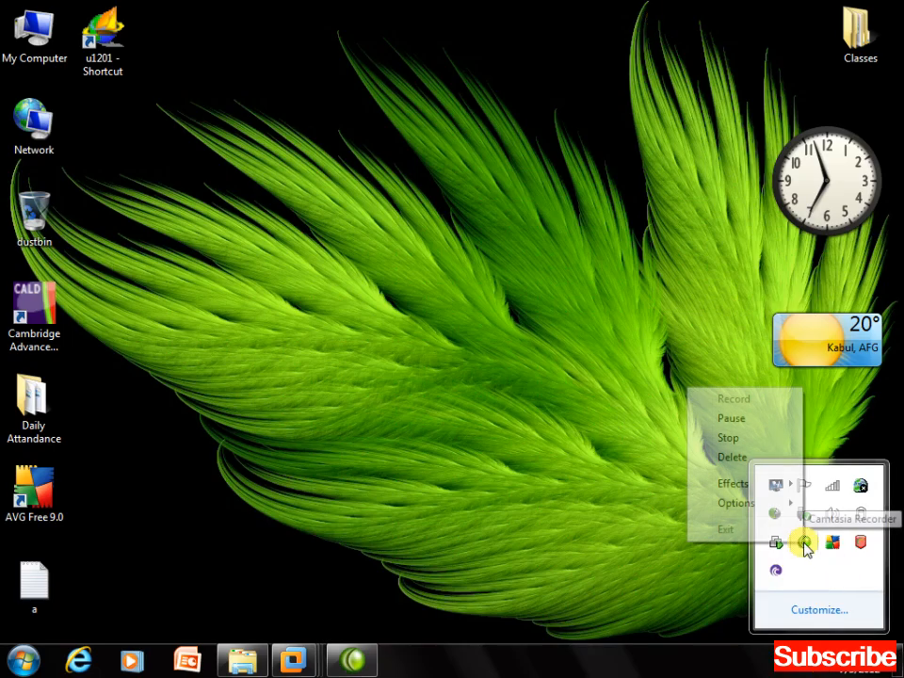
left_click(743, 441)
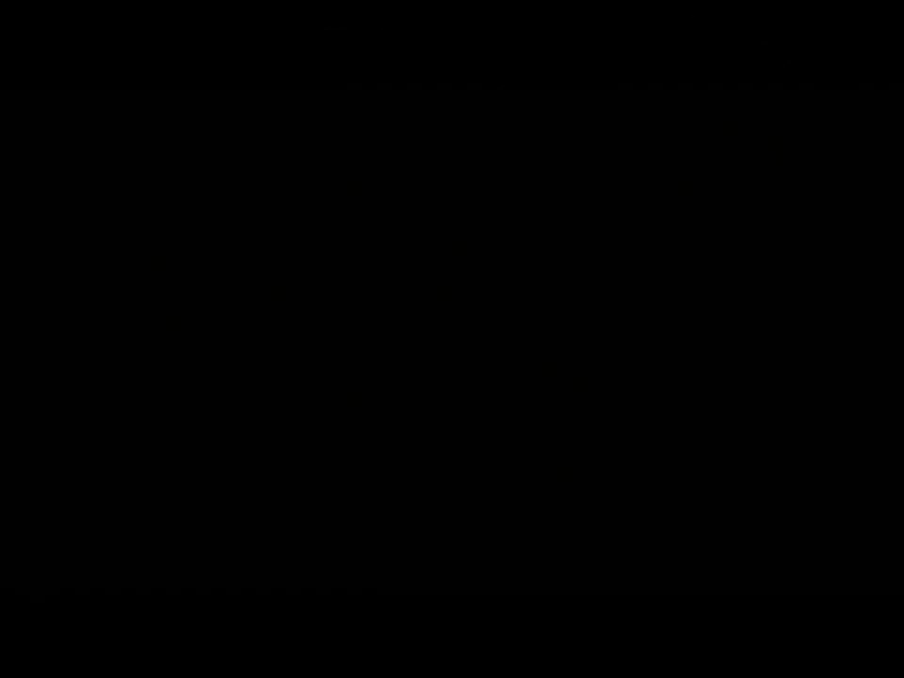